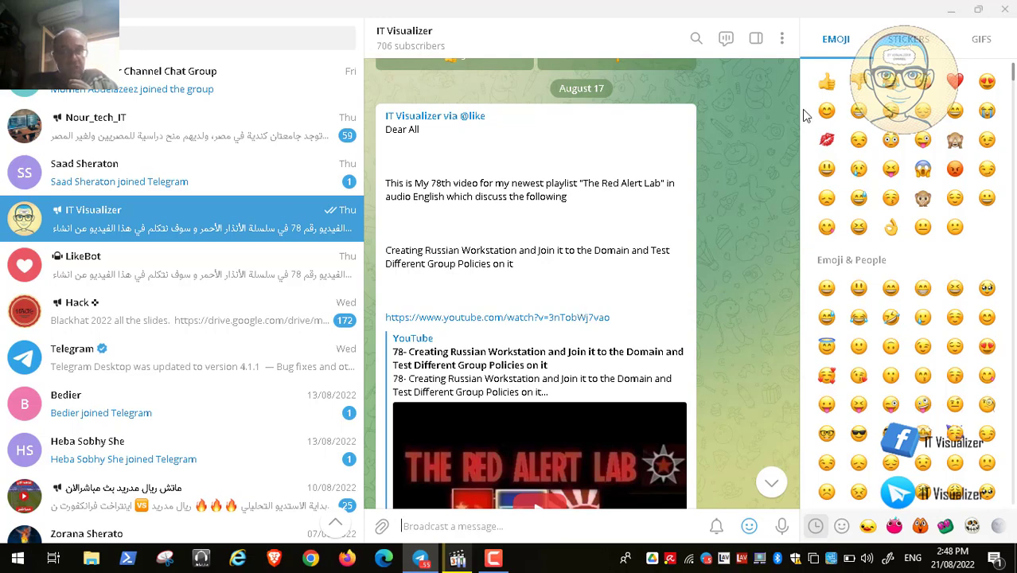
Minimize the chat window, open the recorded lab video in the media player, switch it to full screen and play it
click(951, 9)
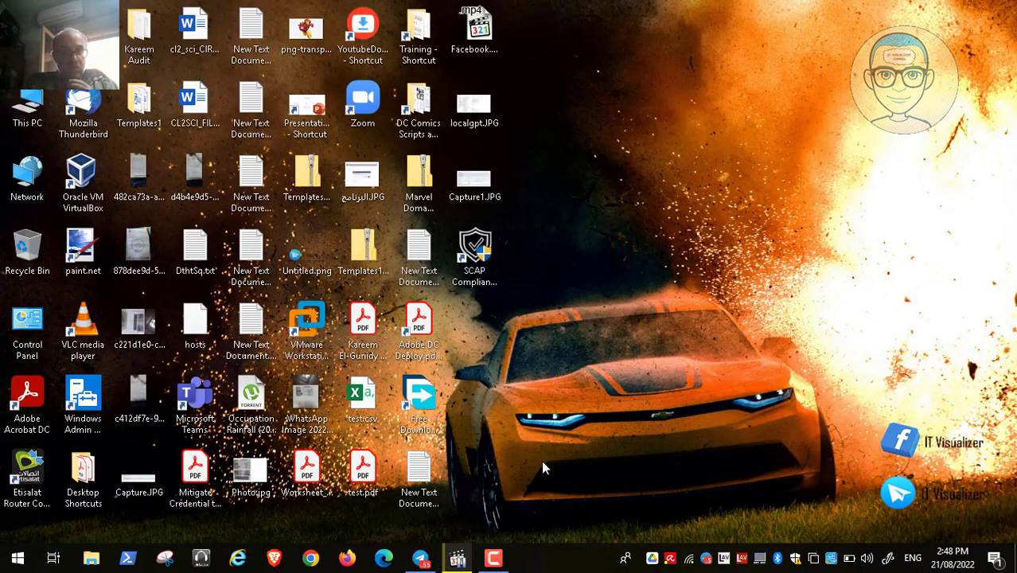
click(457, 559)
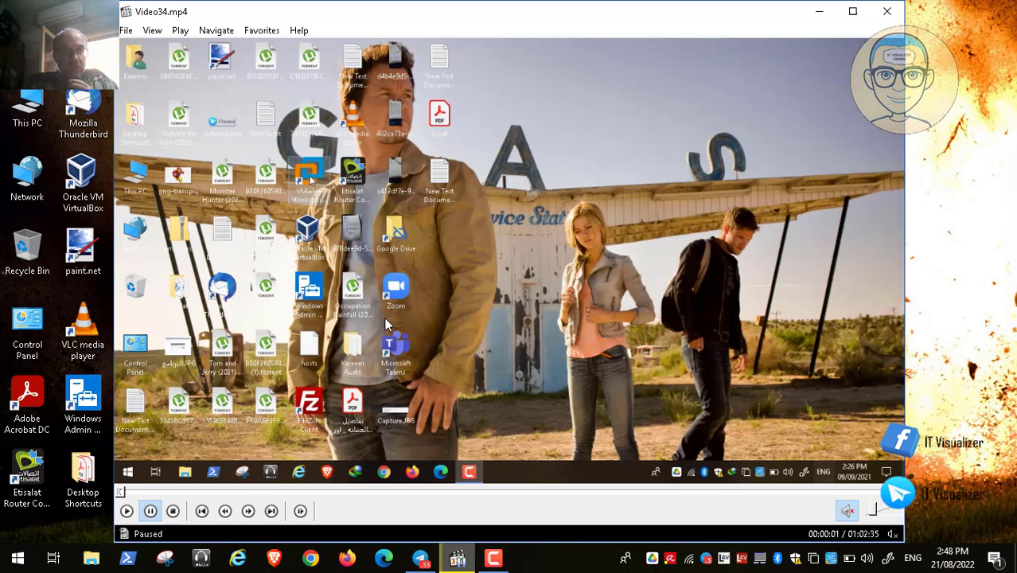
key(alt+Return)
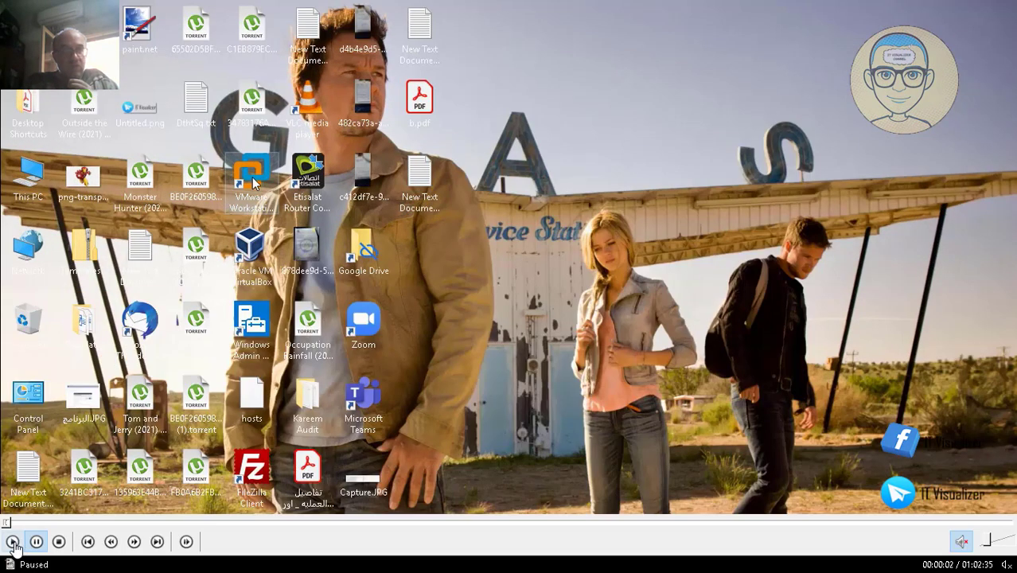
click(14, 542)
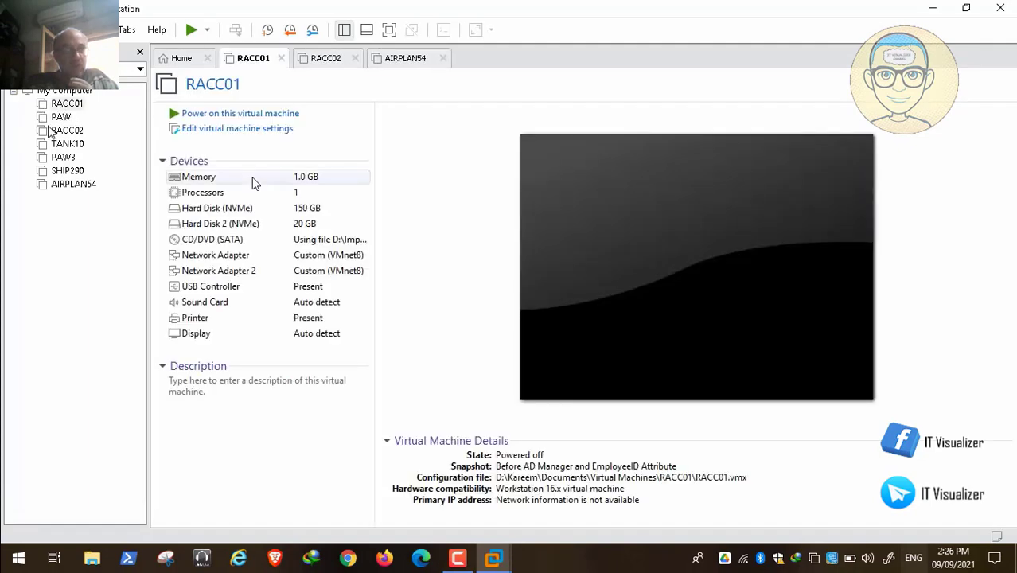
Close the AIRPLAN54 and RACC02 tabs and open the PAW virtual machine in its own tab
click(444, 59)
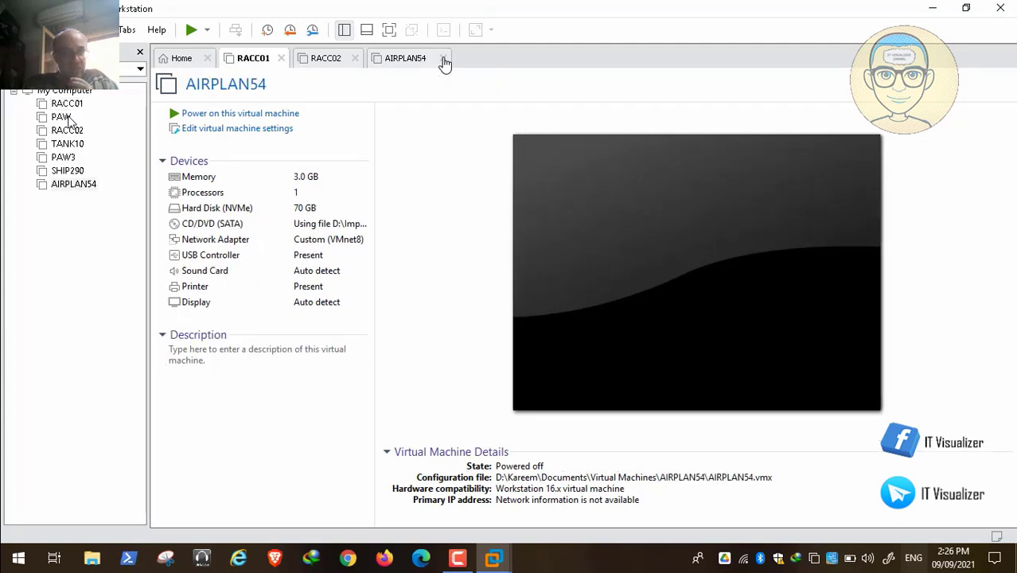
click(357, 59)
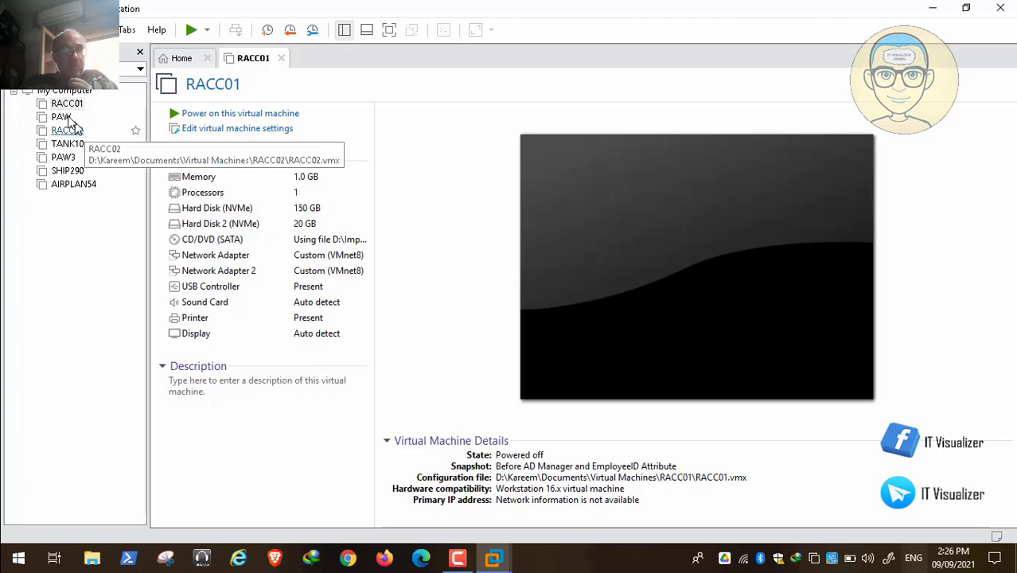
click(64, 117)
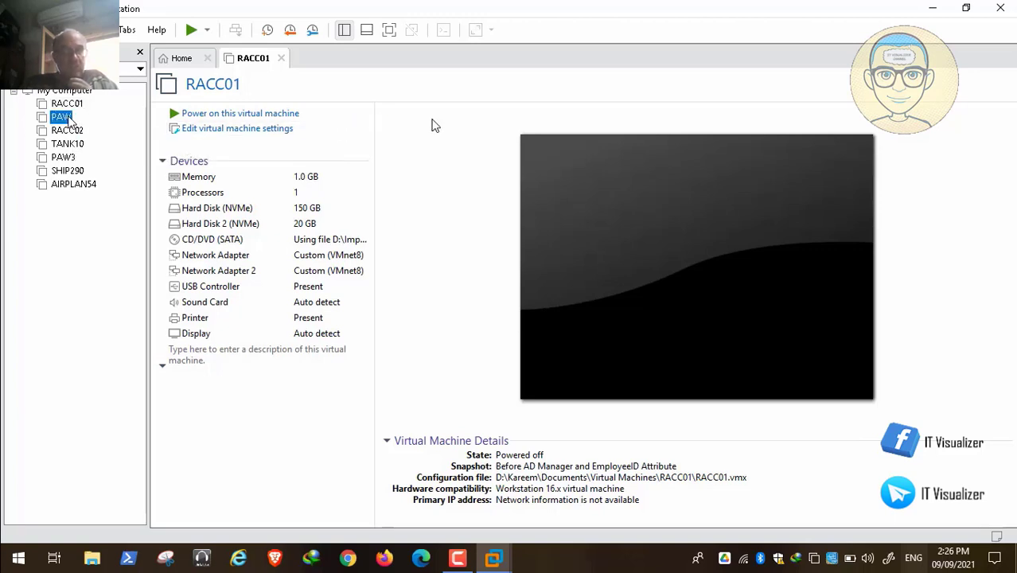
click(243, 63)
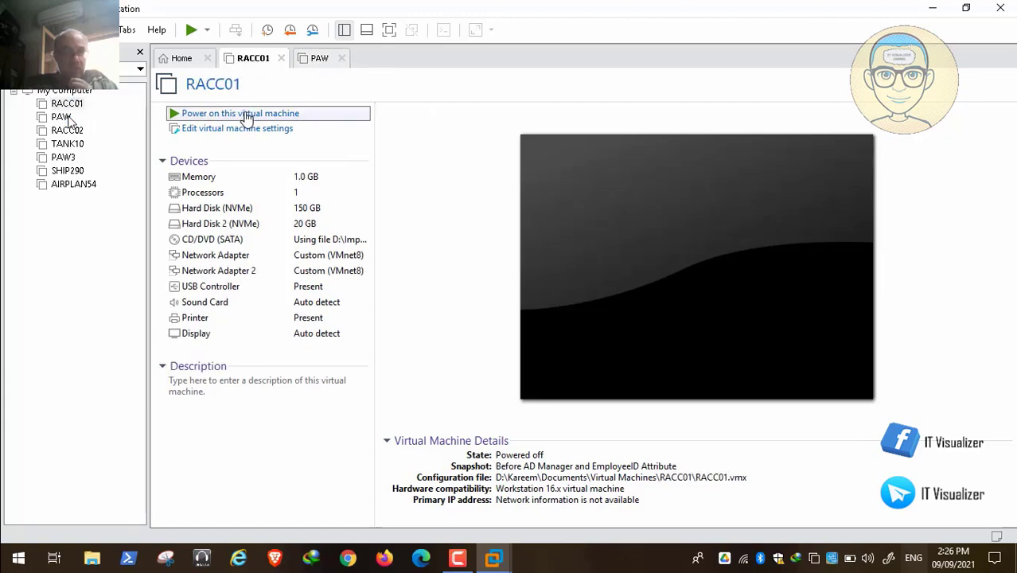
Power on the RACC01 virtual machine
click(247, 114)
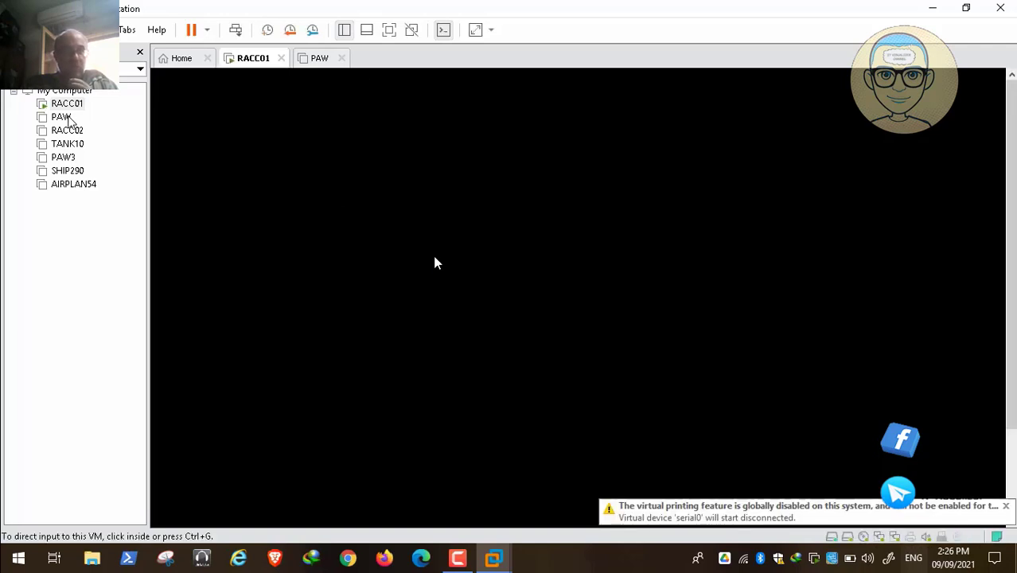
click(462, 559)
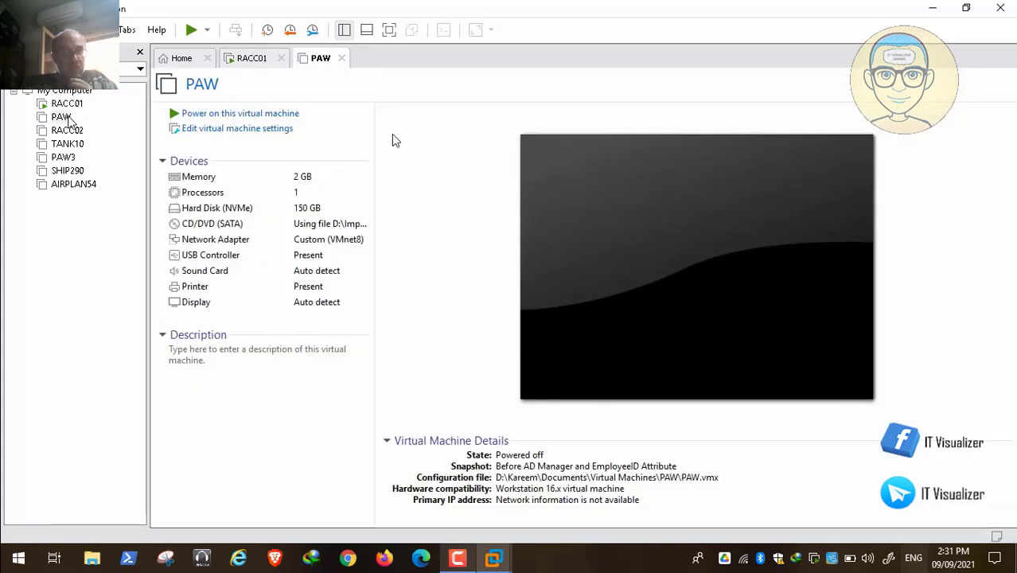
Switch to the PAW tab and power on the PAW virtual machine
click(277, 113)
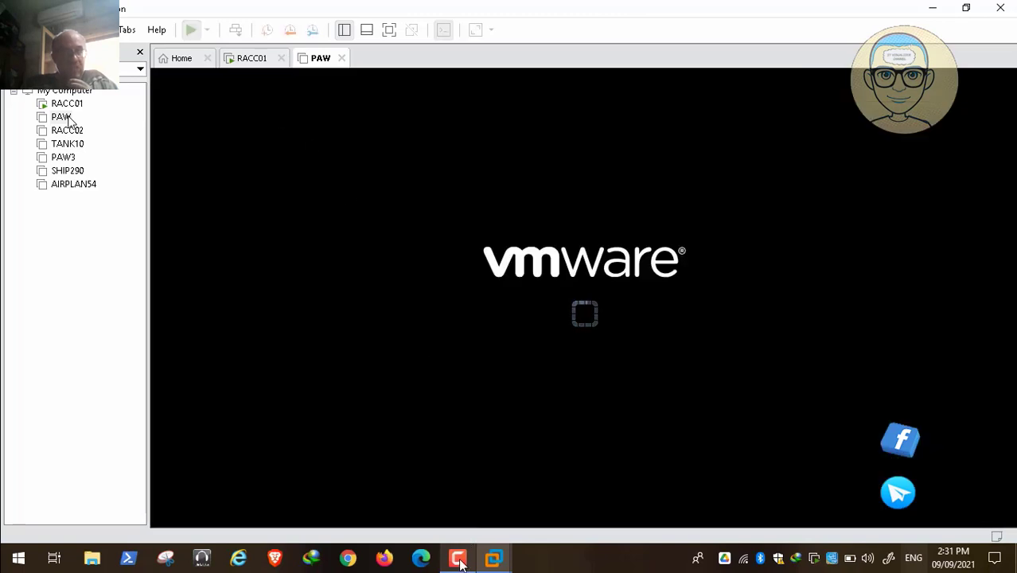
click(459, 559)
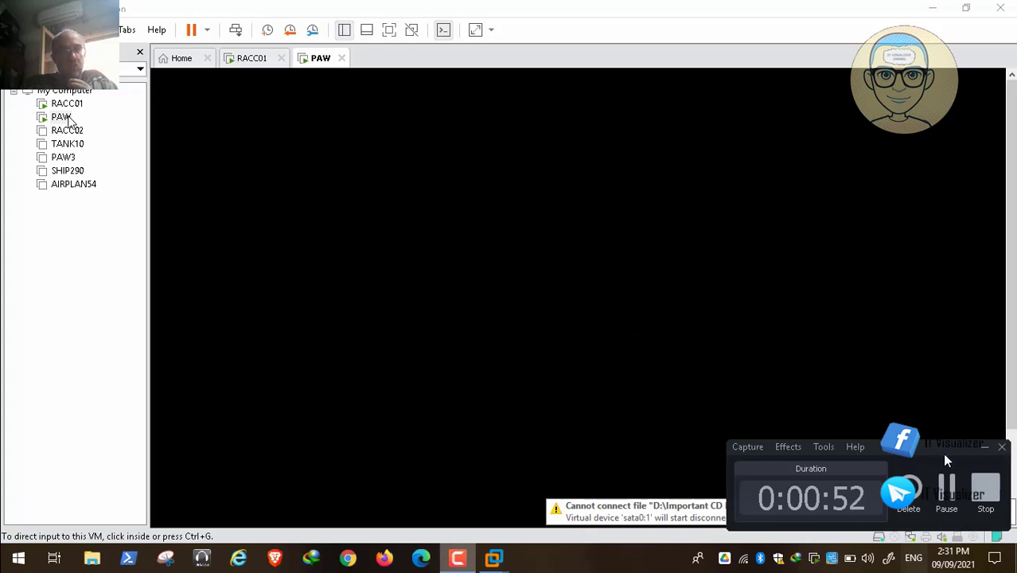
click(947, 487)
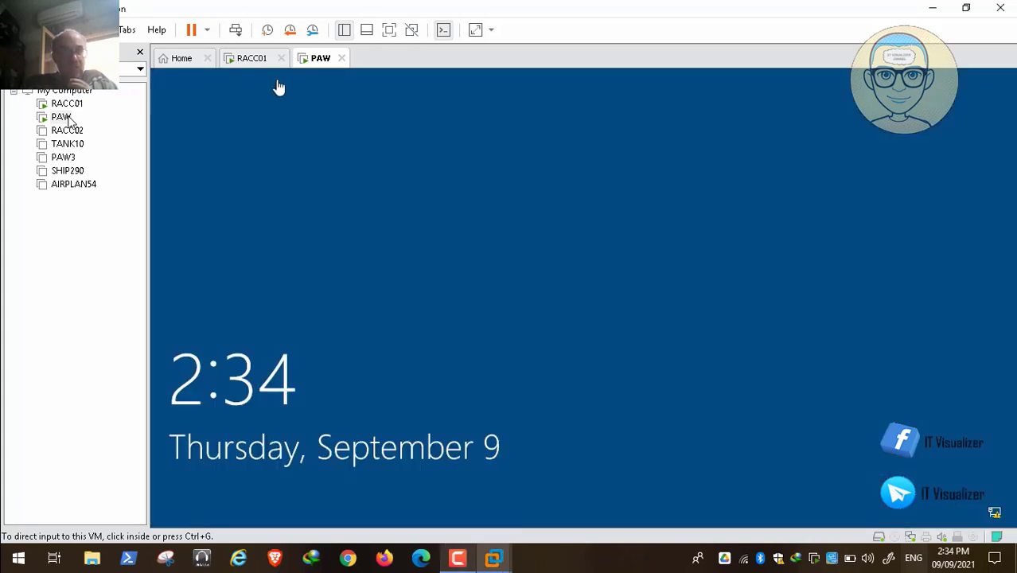
Send Ctrl+Alt+Del to the PAW VM and acknowledge The Red Alert Zone logon notice
click(236, 32)
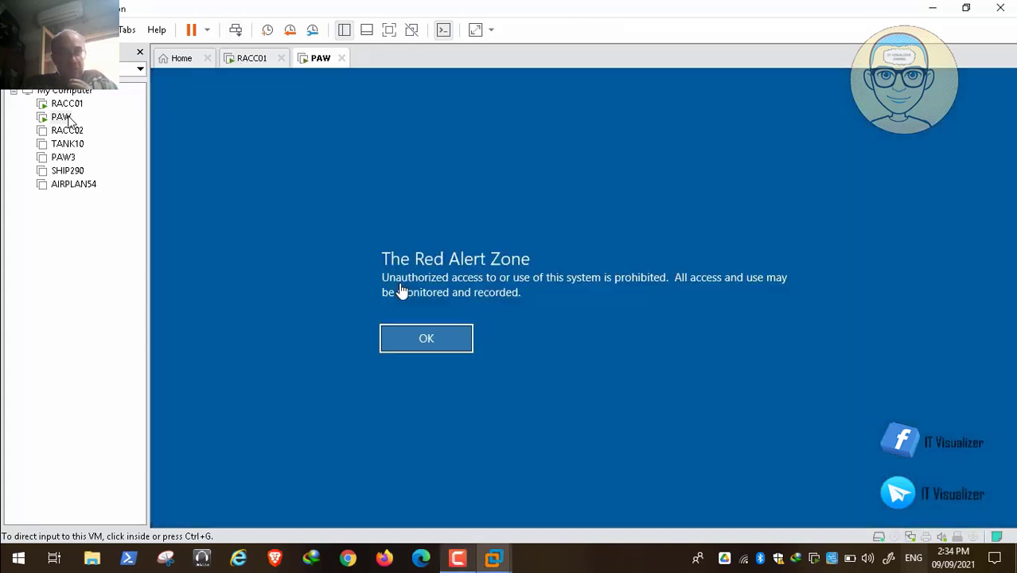
click(427, 339)
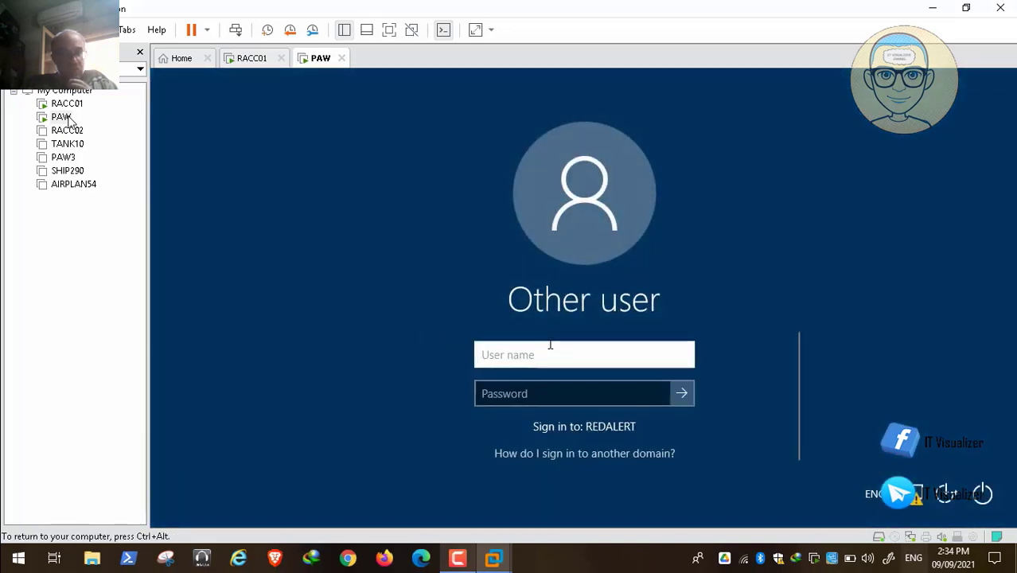
Sign in to the PAW VM as a redalert domain user, entering the user name and account password
text(redlaert)
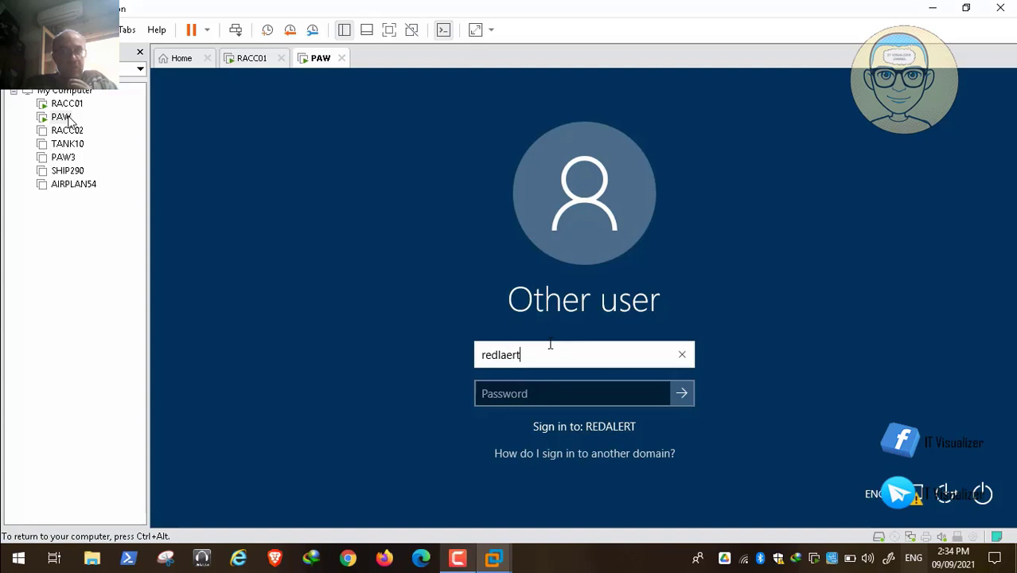
key(BackSpace)
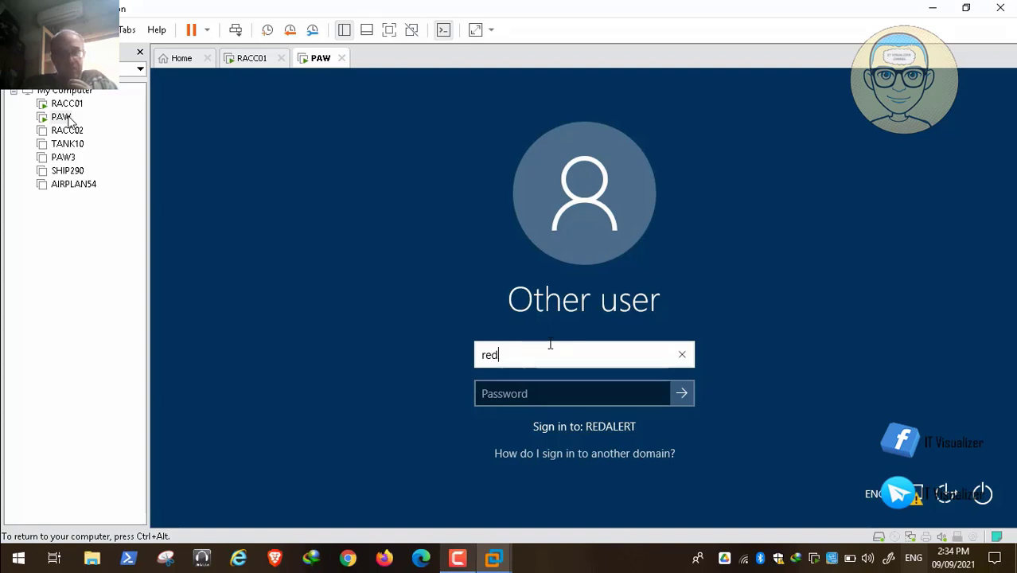
text(alert\)
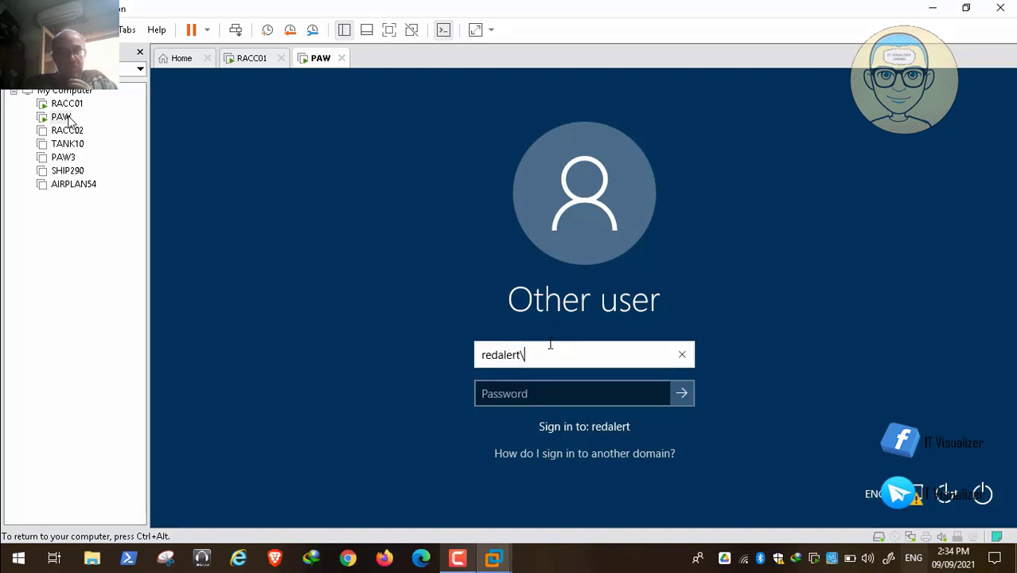
key(Tab)
text(P)
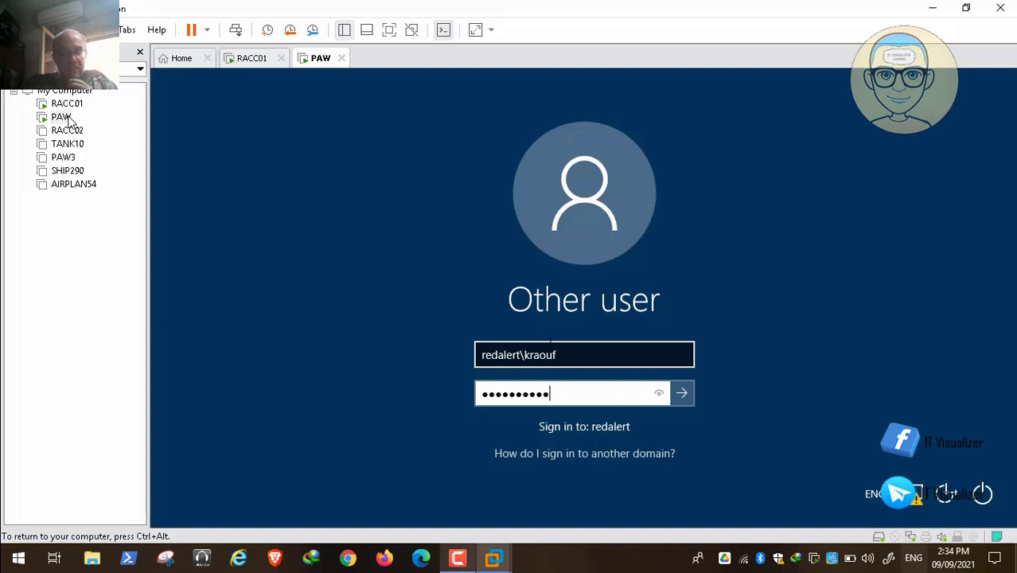
key(Return)
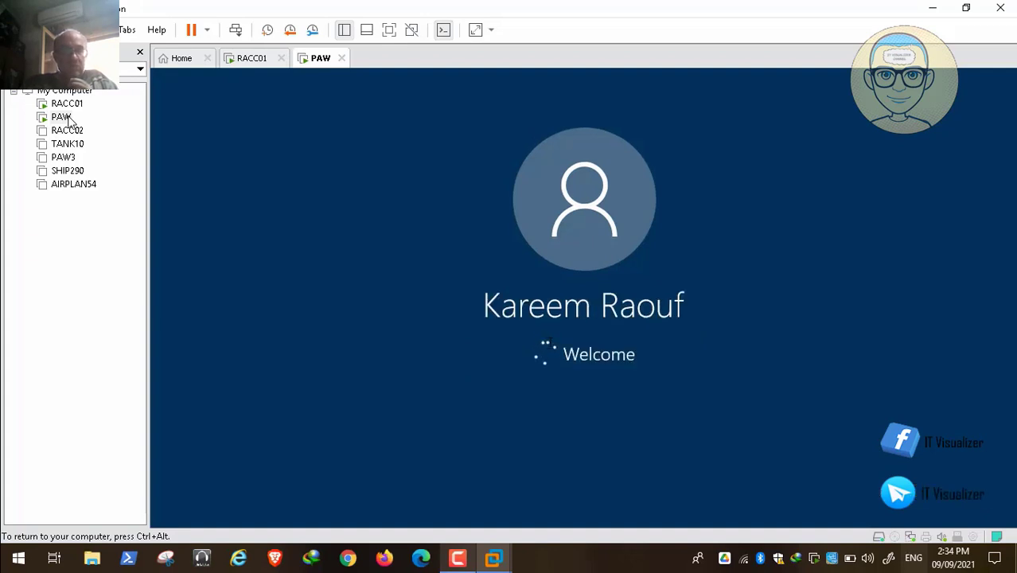
Release input from the VM and dismiss the idlelogoff.exe error message on the PAW desktop
key(ctrl+alt)
click(459, 560)
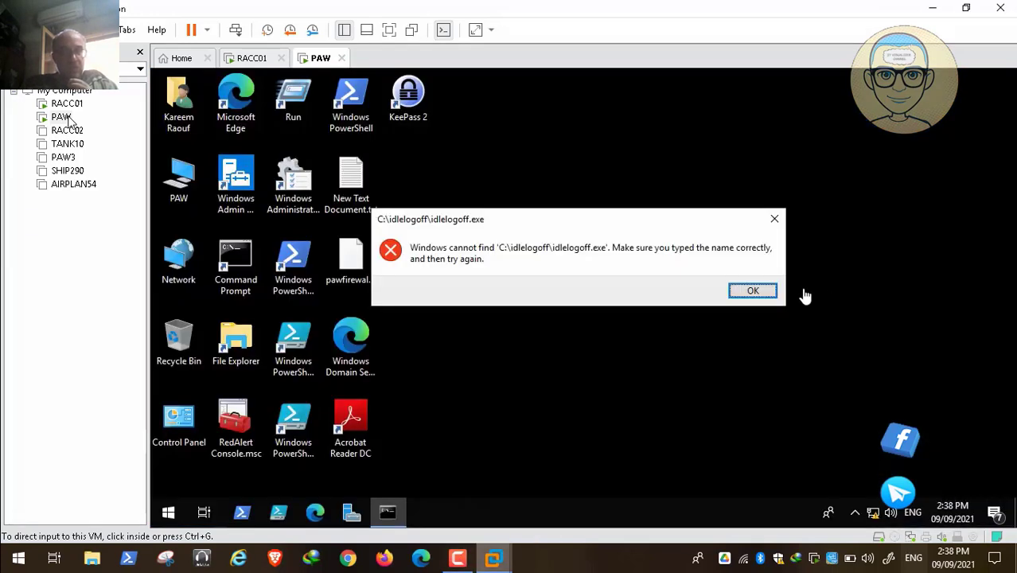
click(647, 342)
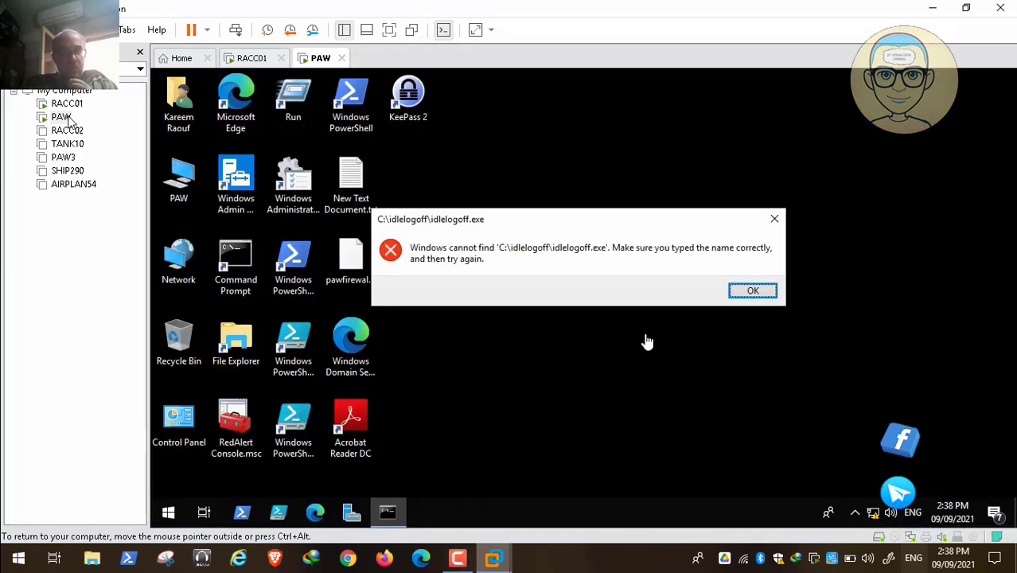
click(751, 293)
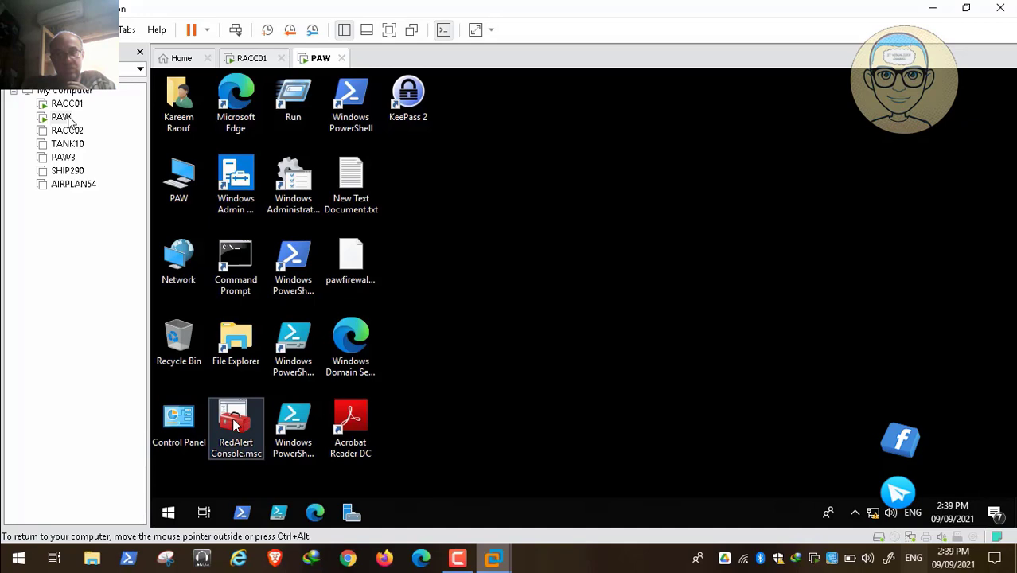
Open RedAlert Console and expand Group Policy Management down to the Group Policy Objects folder of RedAlert.Internal
click(464, 563)
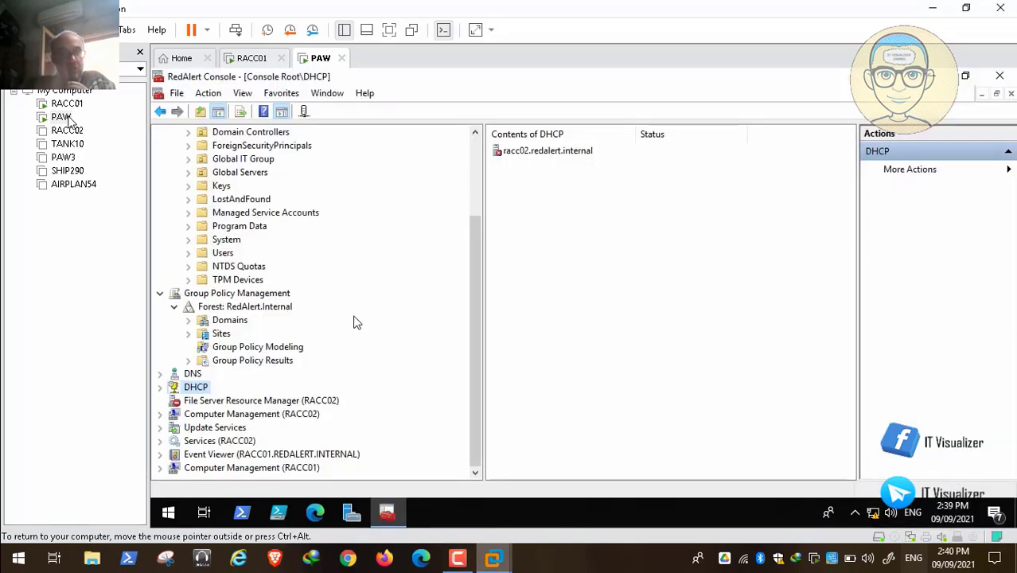
click(189, 320)
click(203, 333)
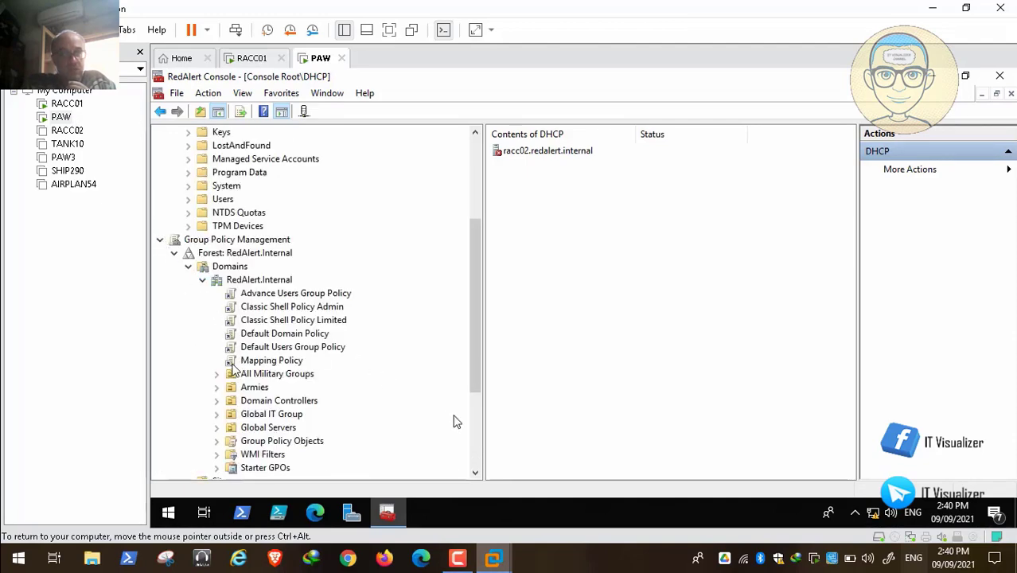
scroll(243, 404, down, 4)
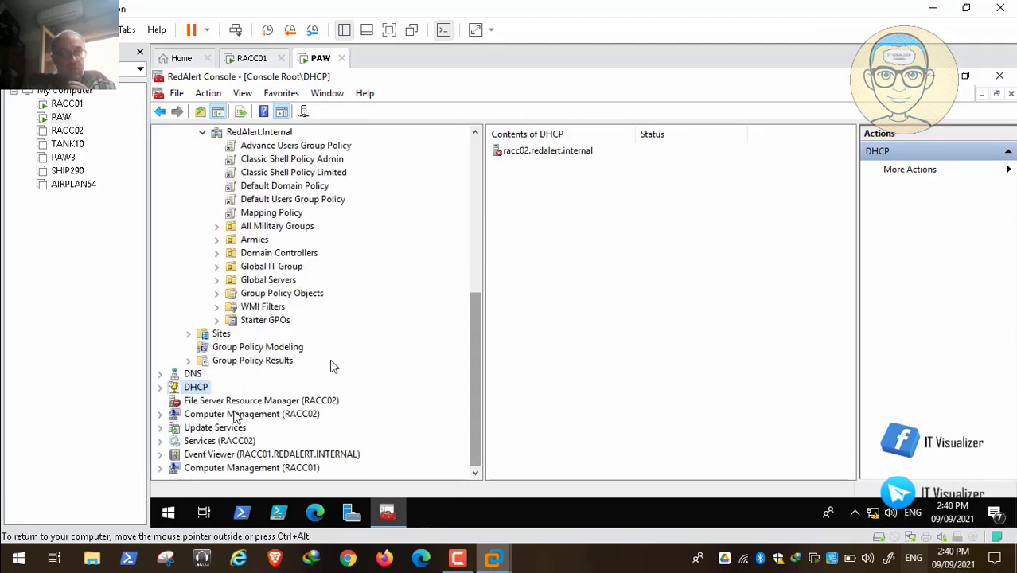
click(217, 293)
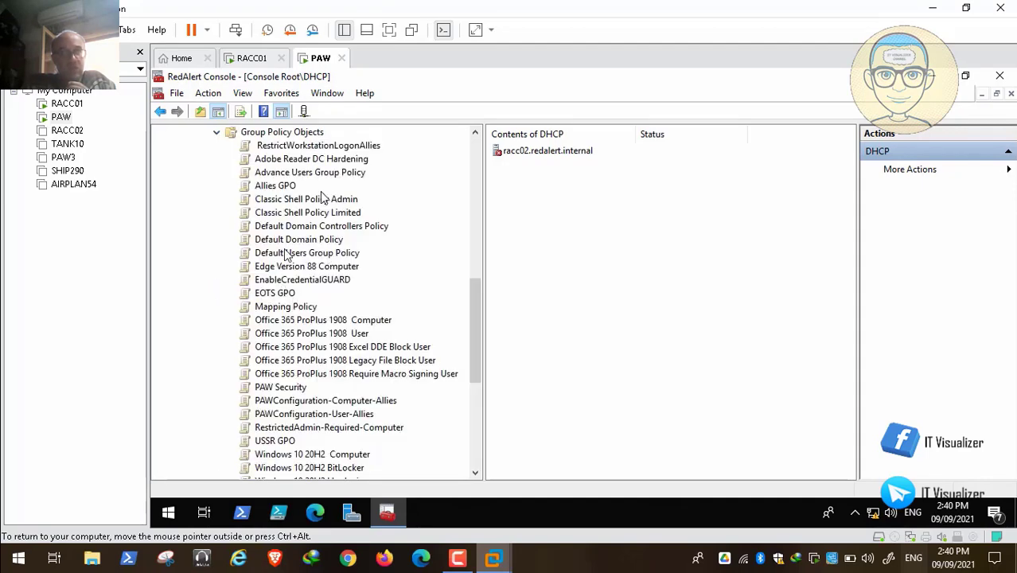
Open the Allies GPO for editing in the Group Policy Management Editor
right_click(280, 188)
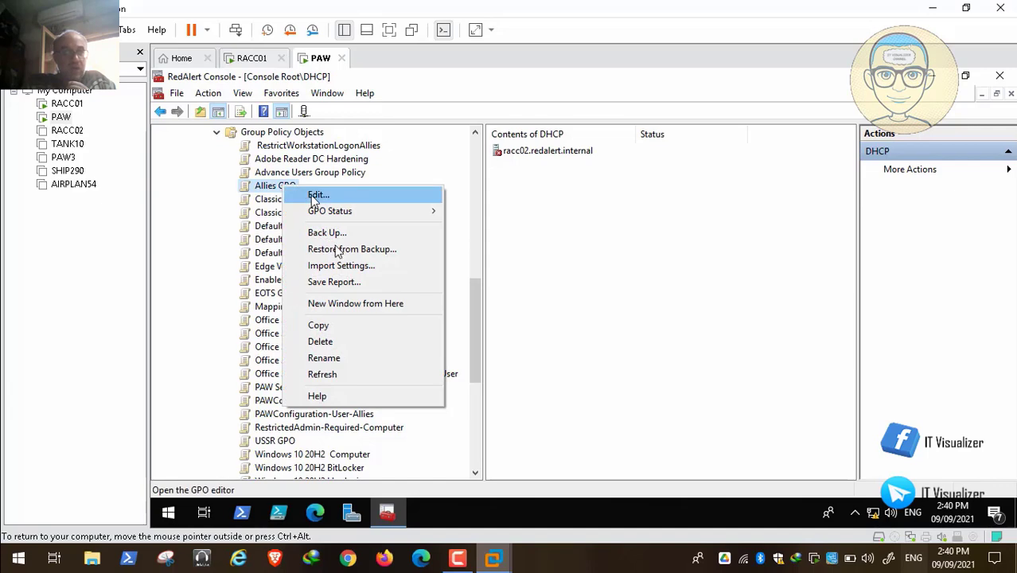
click(318, 197)
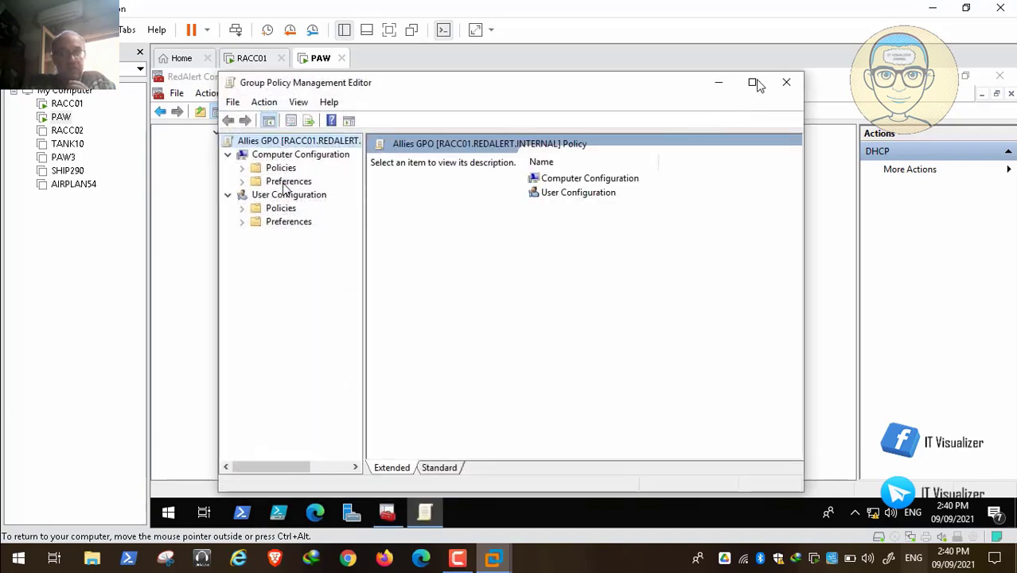
Maximize the Group Policy Management Editor and close the RedAlert Console without saving console settings
click(753, 83)
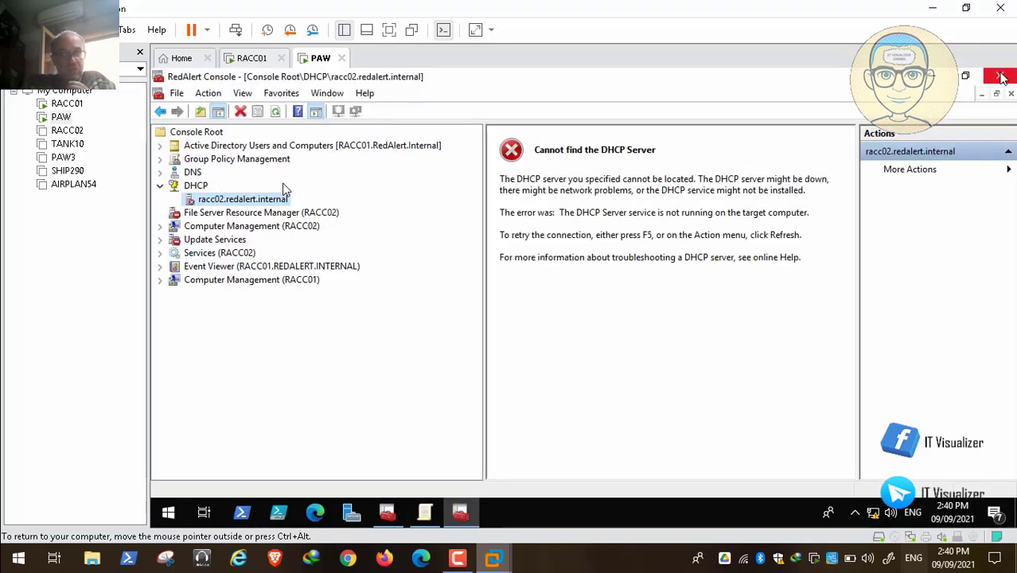
click(1000, 76)
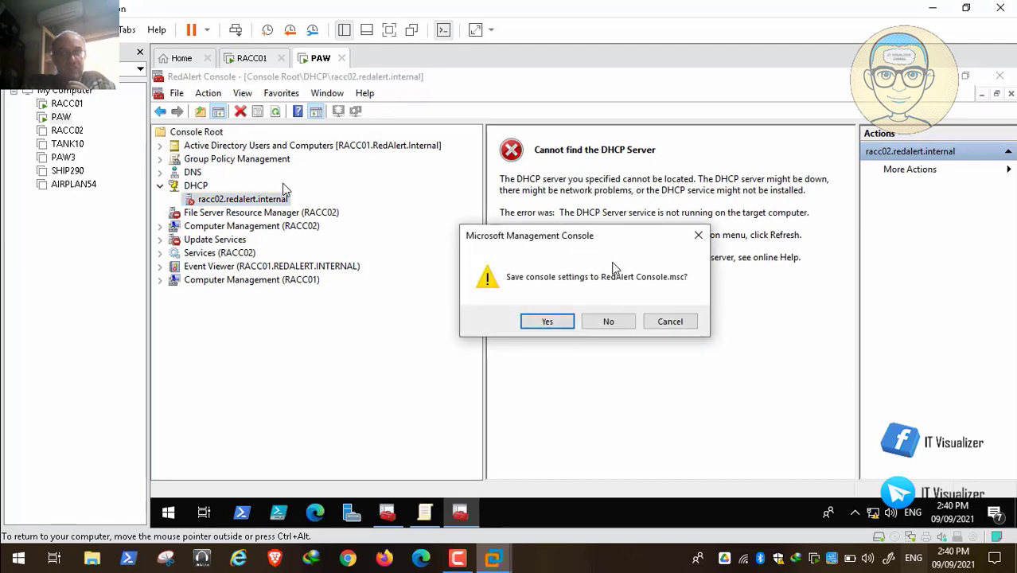
click(608, 321)
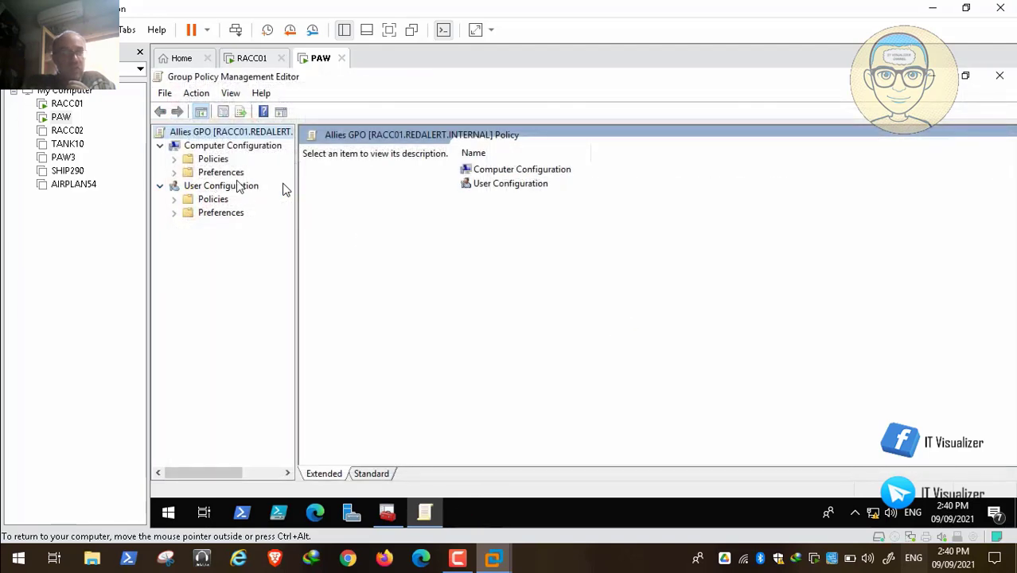
Expand Computer Configuration policies and its Administrative Templates in the Allies GPO, dismissing the unresponsive snap-in prompts
drag(296, 210, 342, 213)
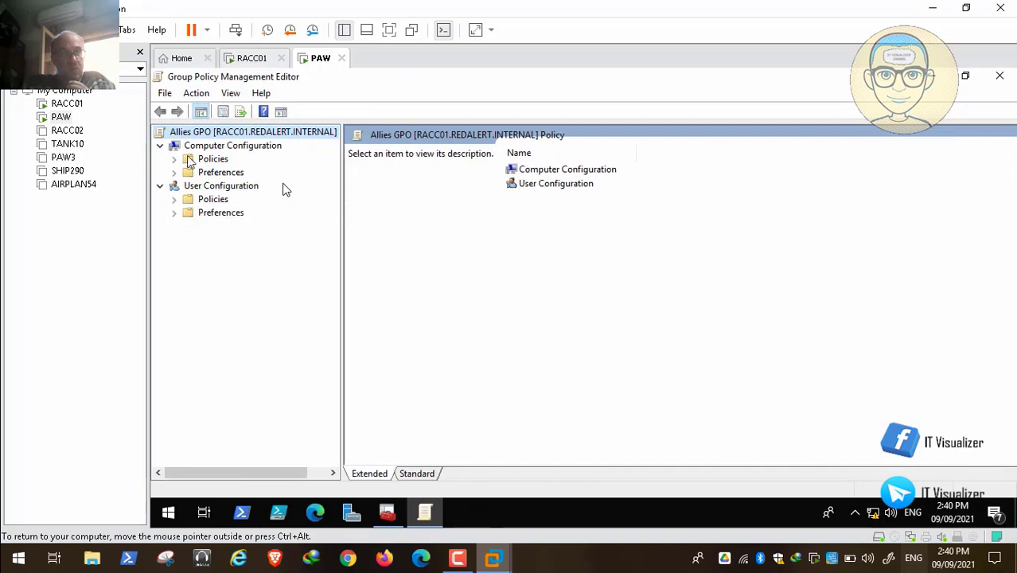
click(175, 159)
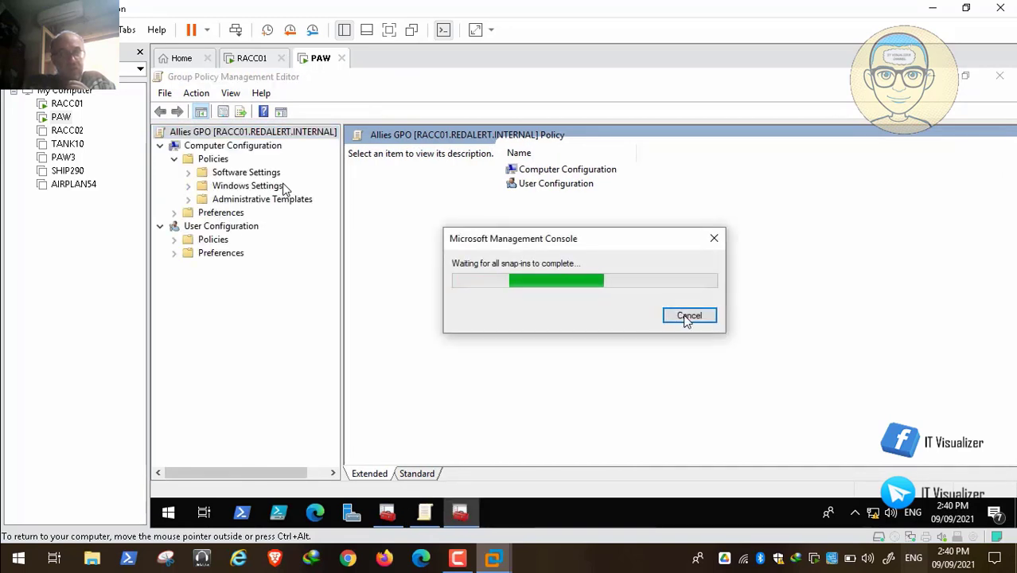
click(697, 317)
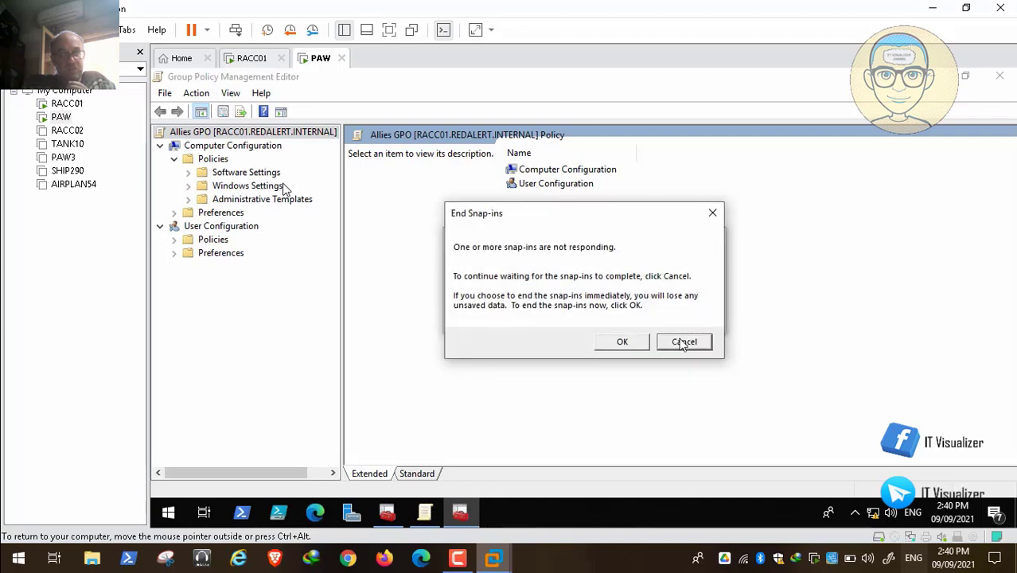
click(683, 344)
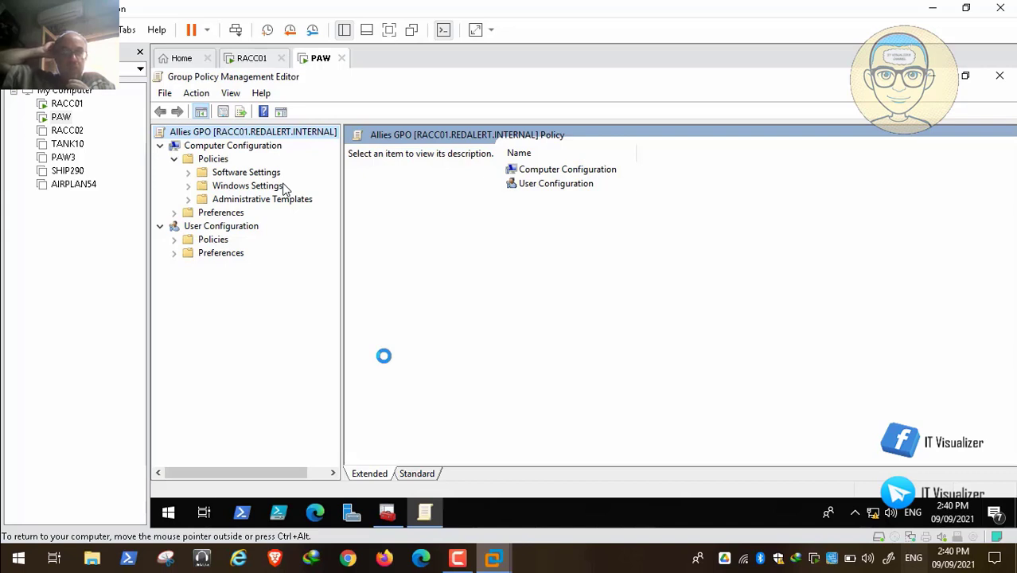
click(457, 560)
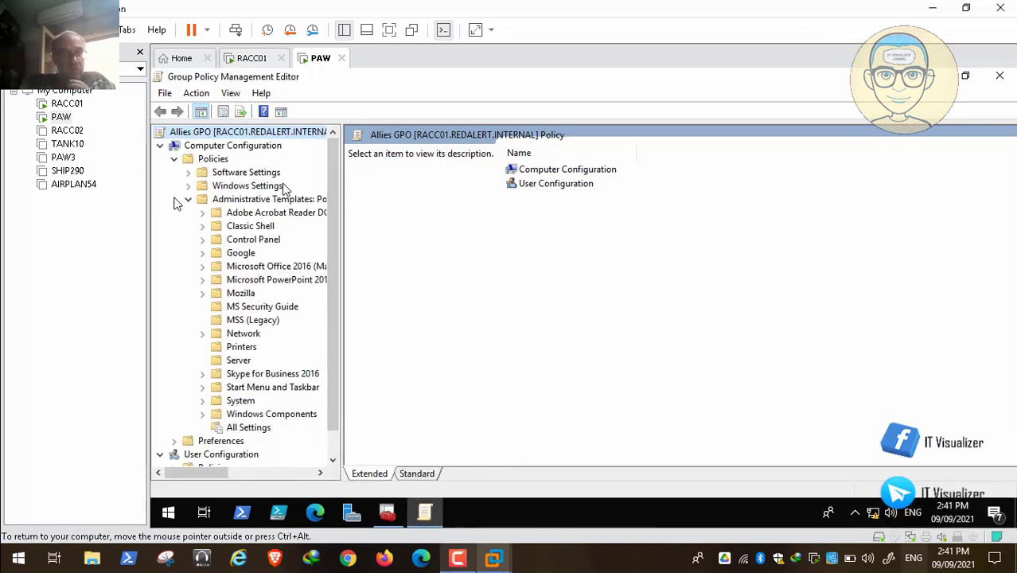
click(189, 200)
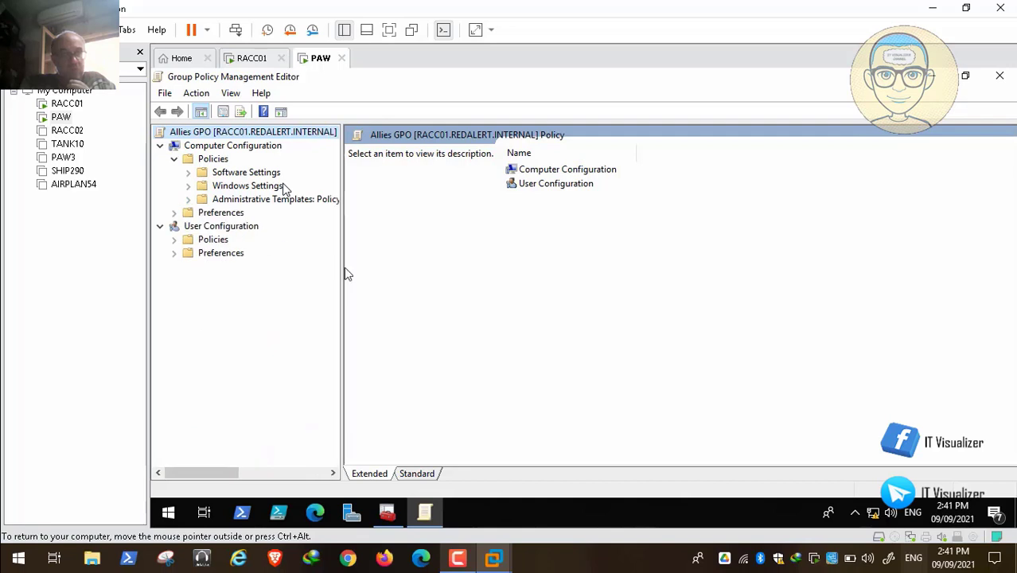
Browse User Configuration Administrative Templates to the Control Panel Personalization and Desktop policy folders
drag(348, 274, 414, 269)
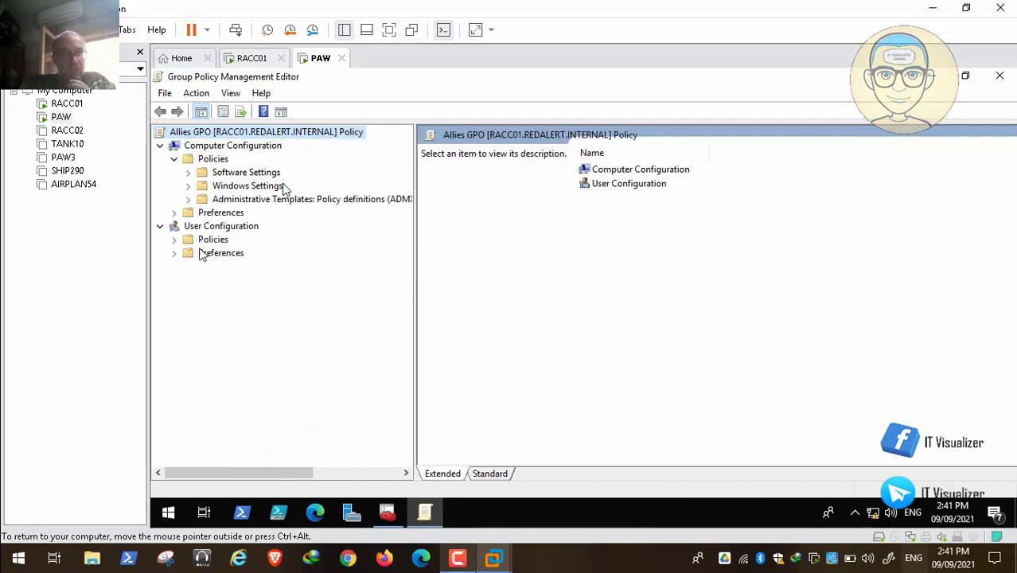
click(174, 240)
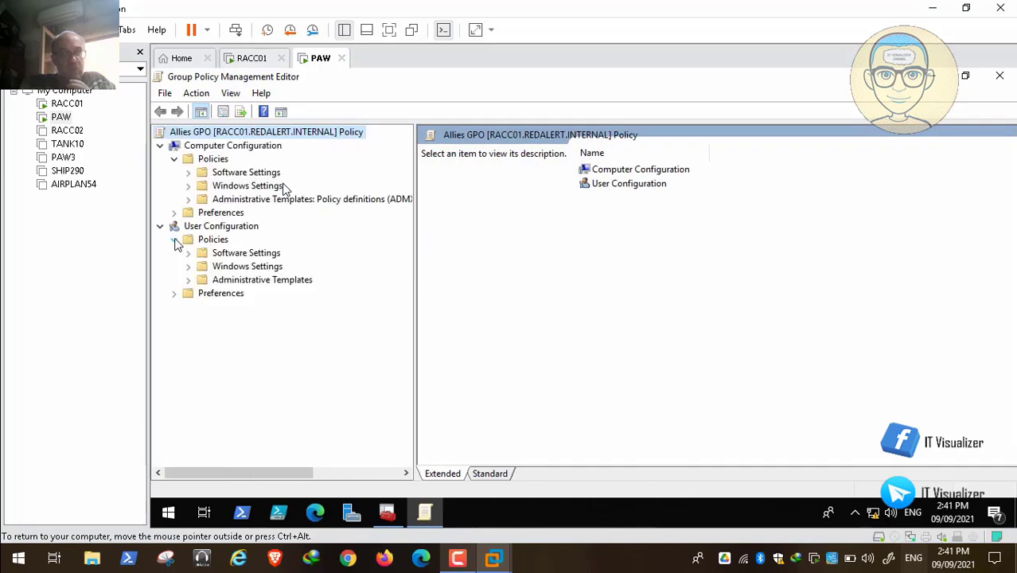
click(189, 280)
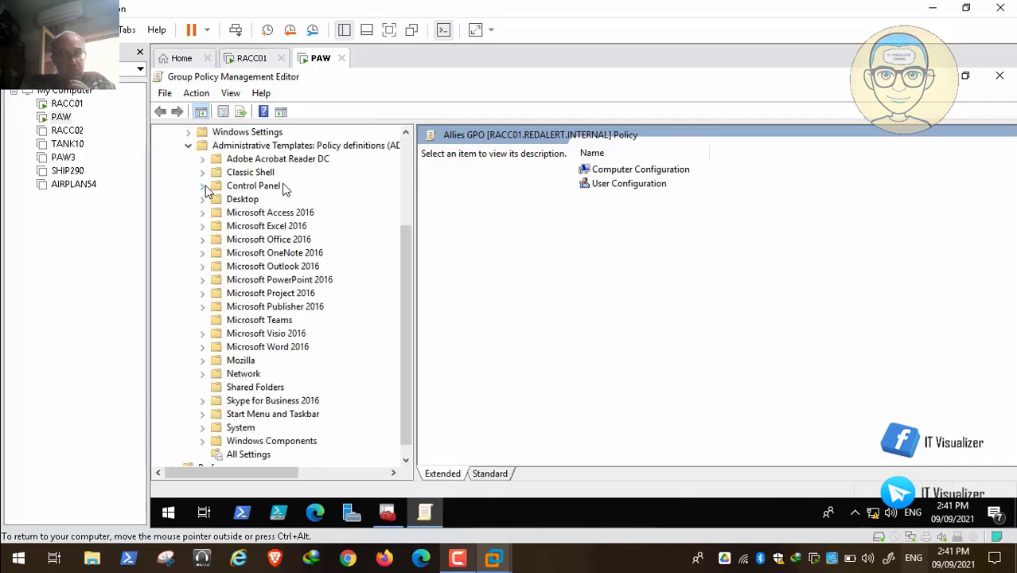
click(204, 186)
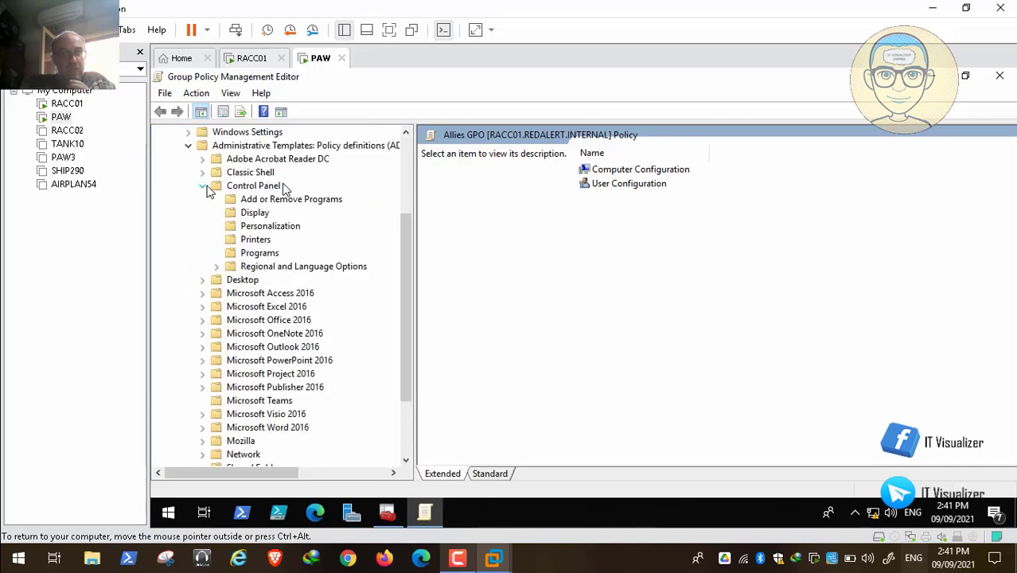
click(270, 227)
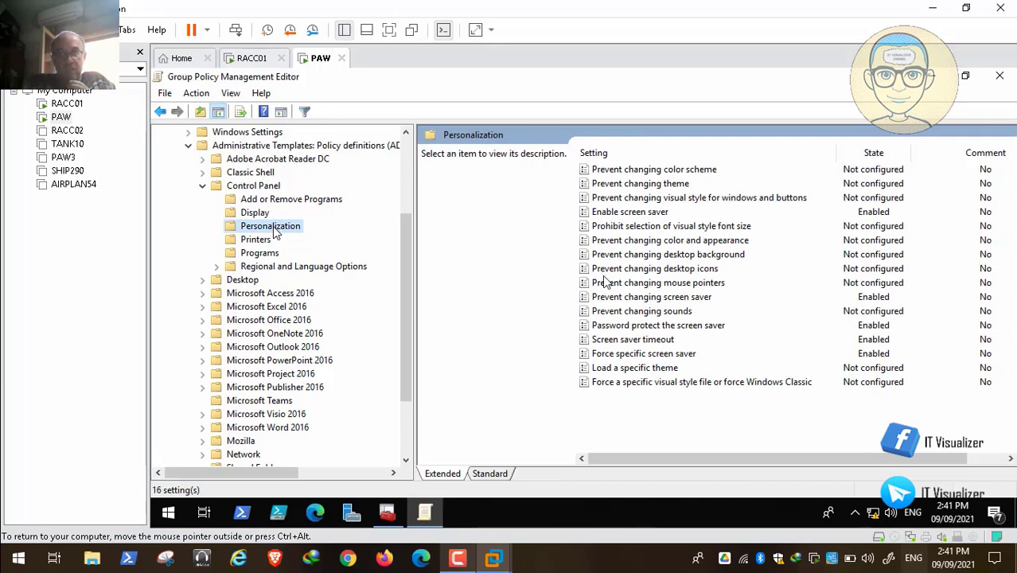
click(243, 281)
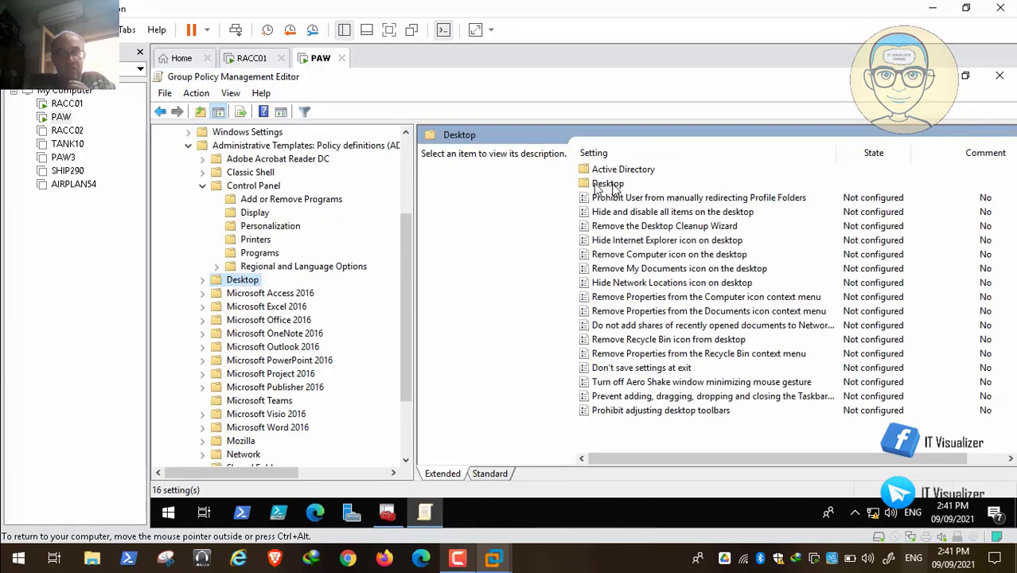
Open the Desktop Wallpaper policy under Desktop > Desktop to review it, then close it and the Group Policy Management Editor
double_click(604, 185)
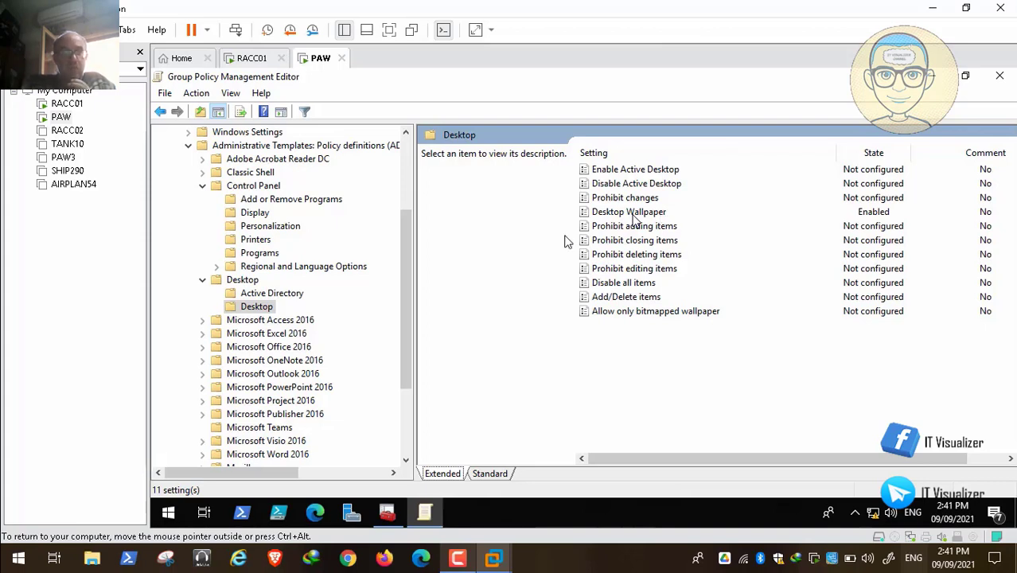
double_click(633, 213)
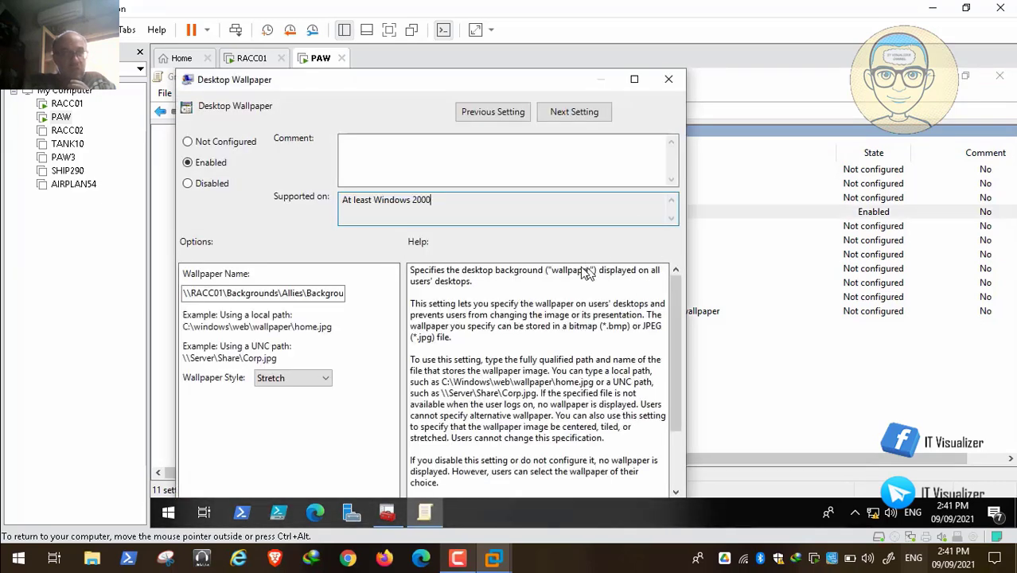
click(669, 79)
click(1000, 76)
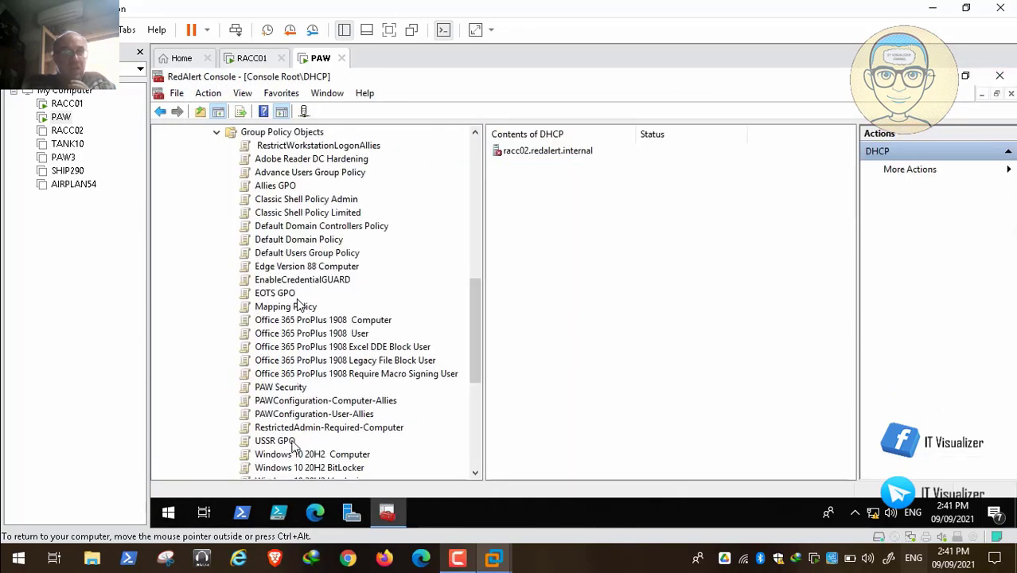
Open the USSR GPO for editing and maximize the Group Policy Management Editor
right_click(288, 442)
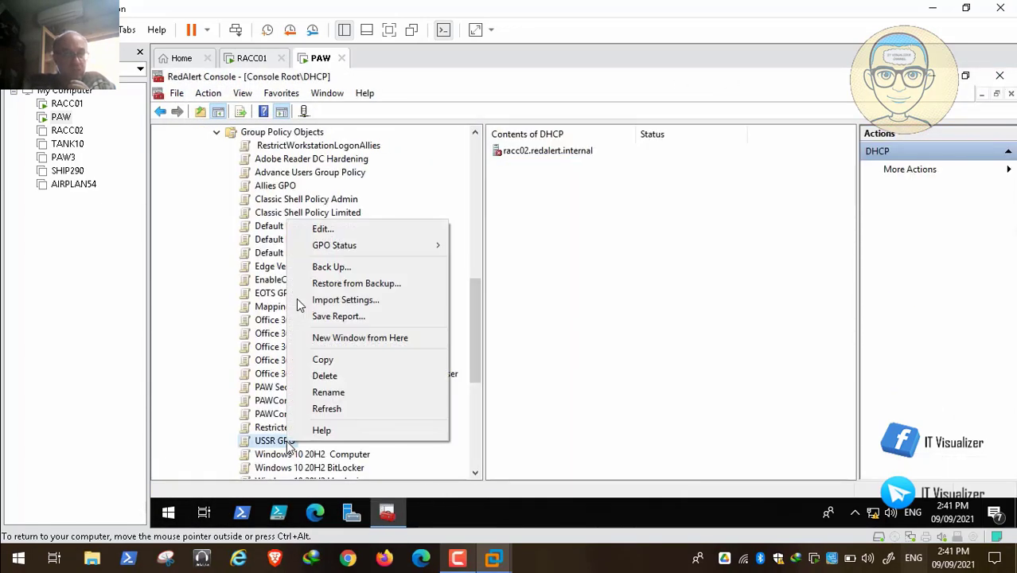
click(364, 234)
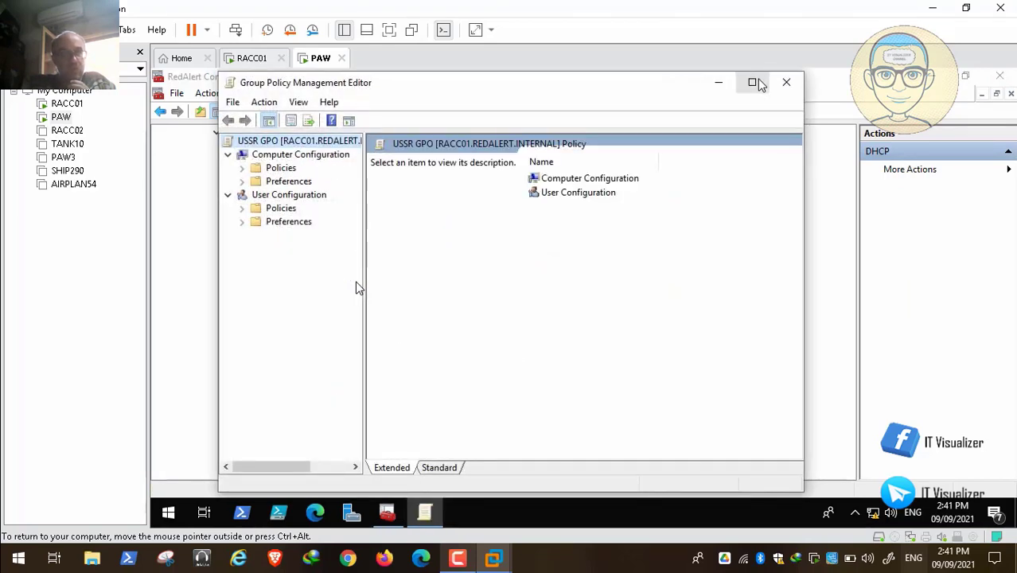
click(752, 82)
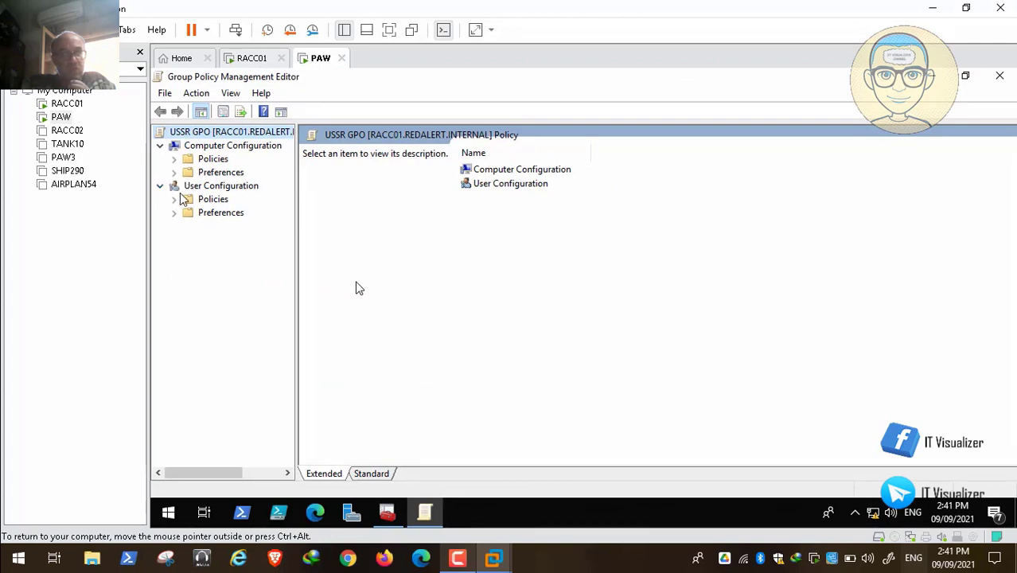
Navigate the USSR GPO's User Configuration Administrative Templates to Desktop > Desktop and select the Desktop Wallpaper policy
click(175, 199)
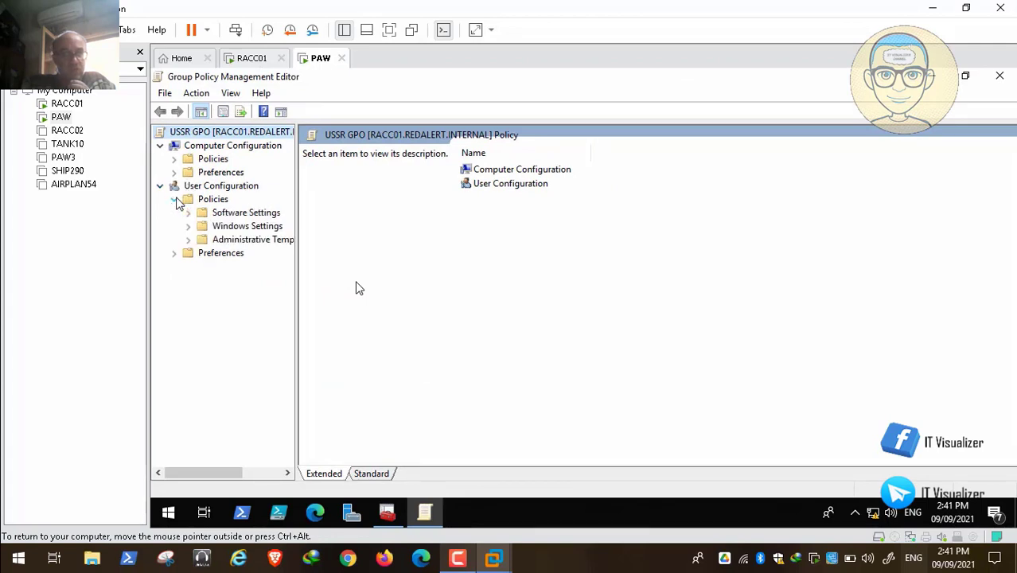
click(189, 238)
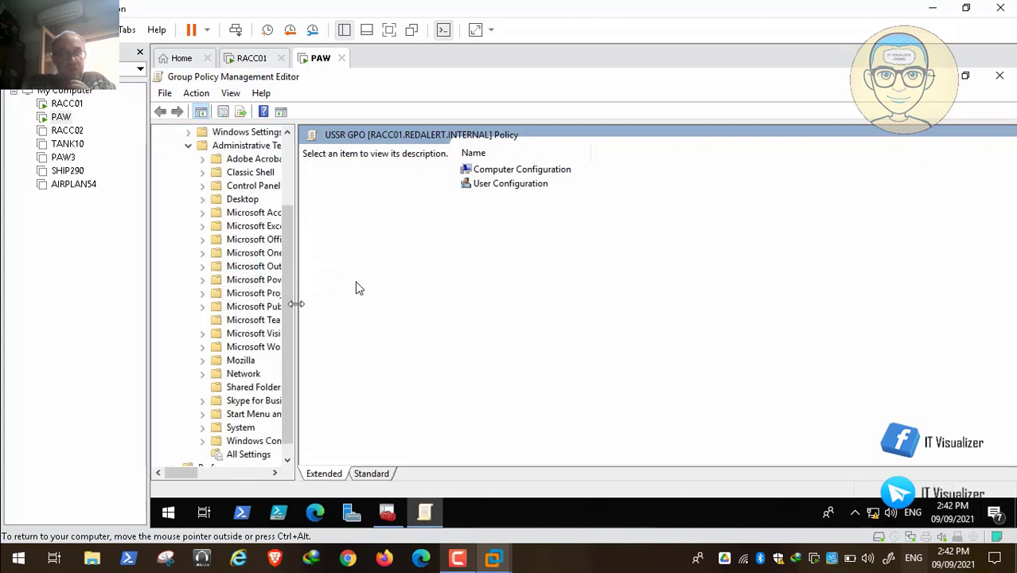
drag(297, 304, 398, 304)
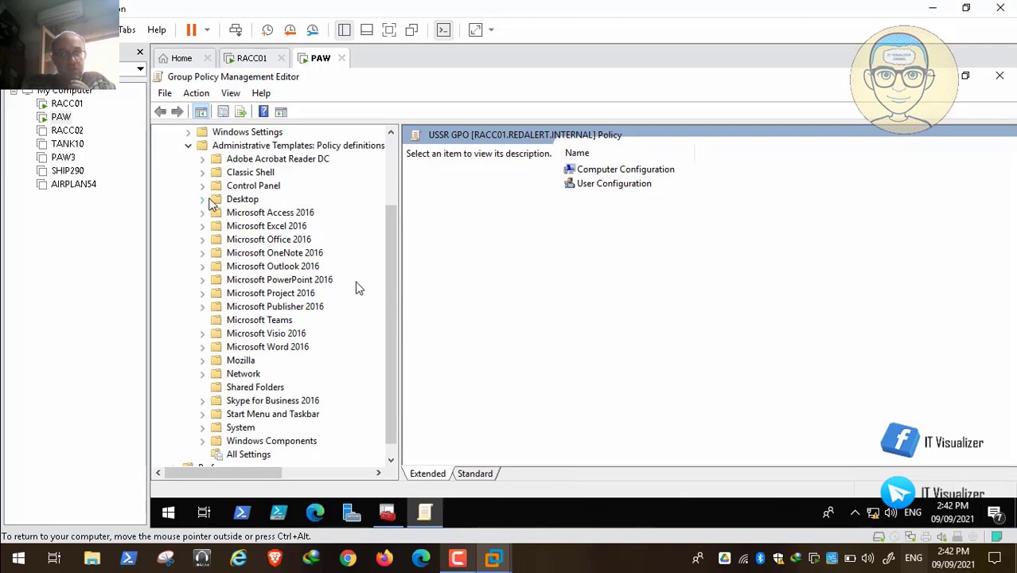
click(203, 200)
click(255, 228)
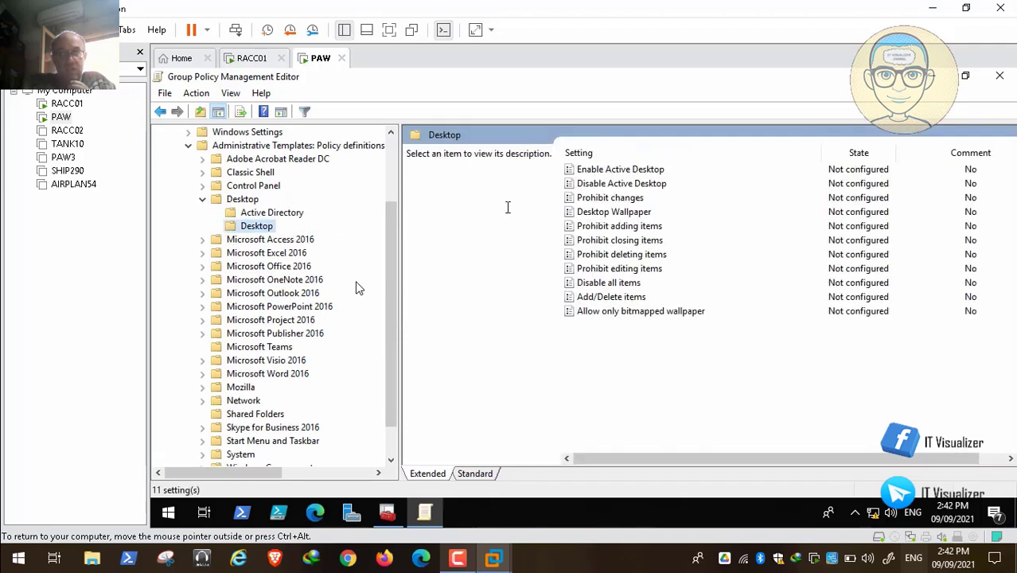
click(649, 213)
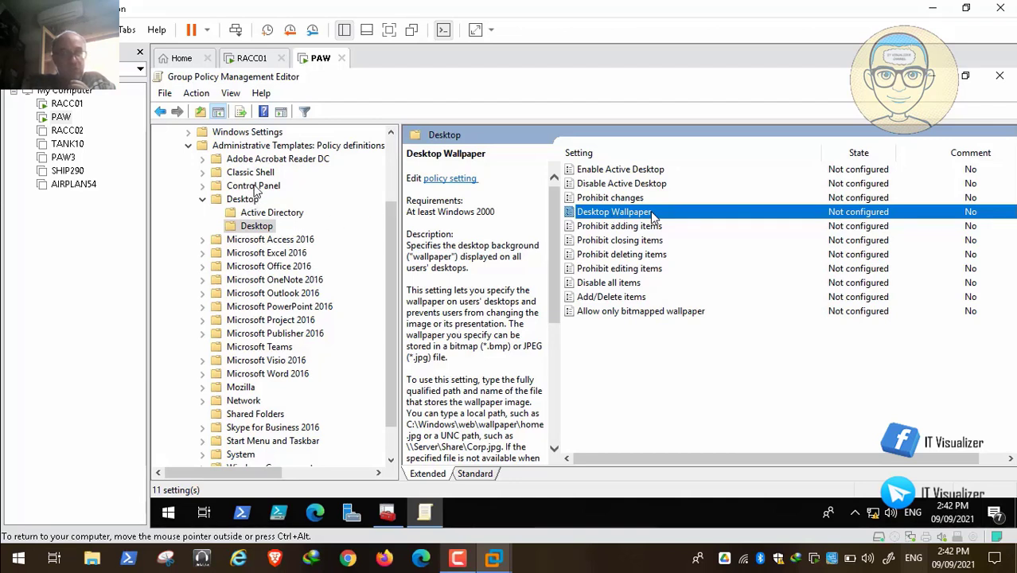
Compare the USSR GPO's Control Panel Personalization settings, then return to the Desktop > Desktop policies
click(203, 200)
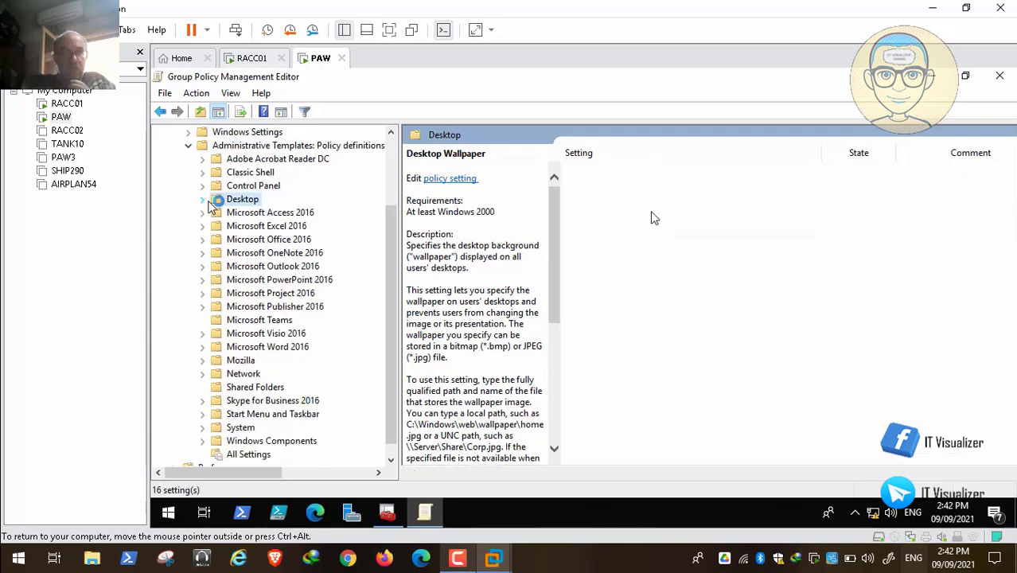
click(203, 186)
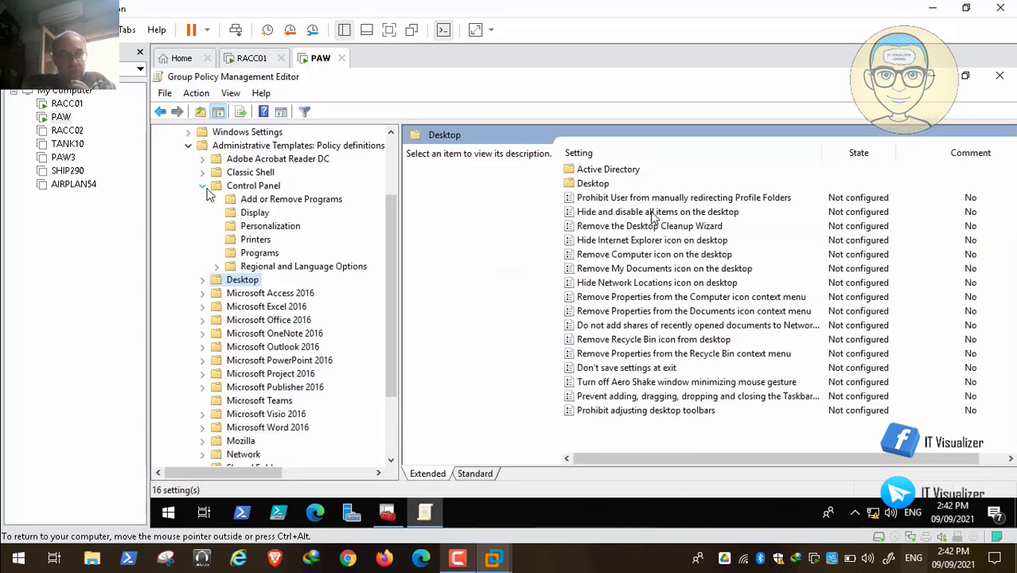
click(270, 227)
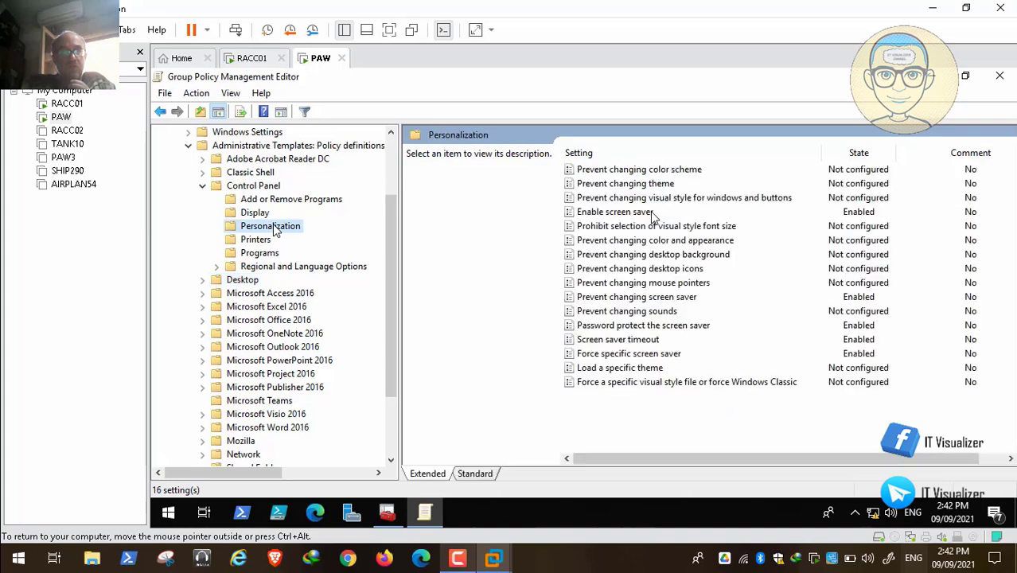
click(203, 186)
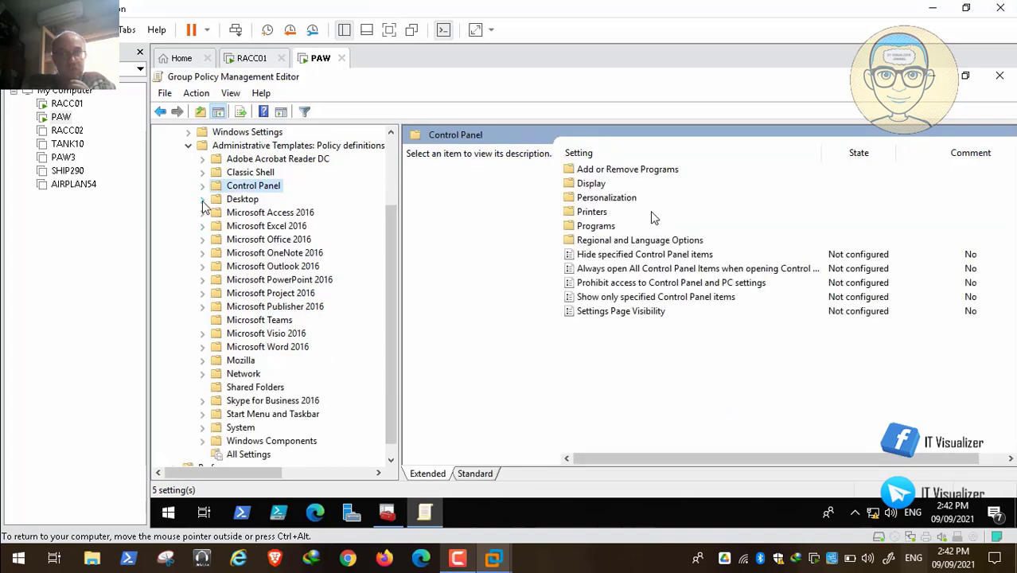
click(202, 200)
click(256, 226)
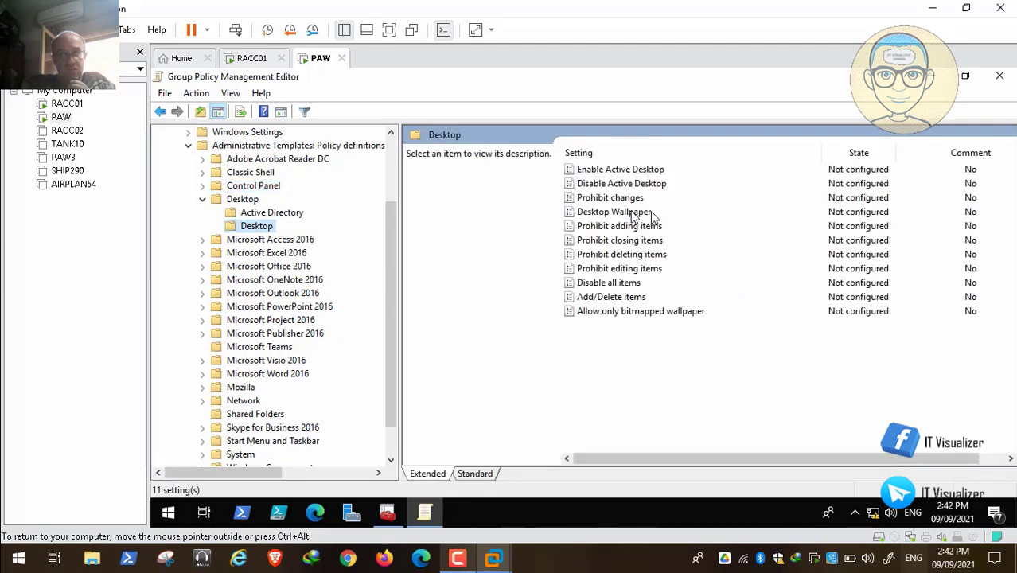
Minimize the Group Policy editor and RedAlert Console, and open the Run dialog
click(931, 76)
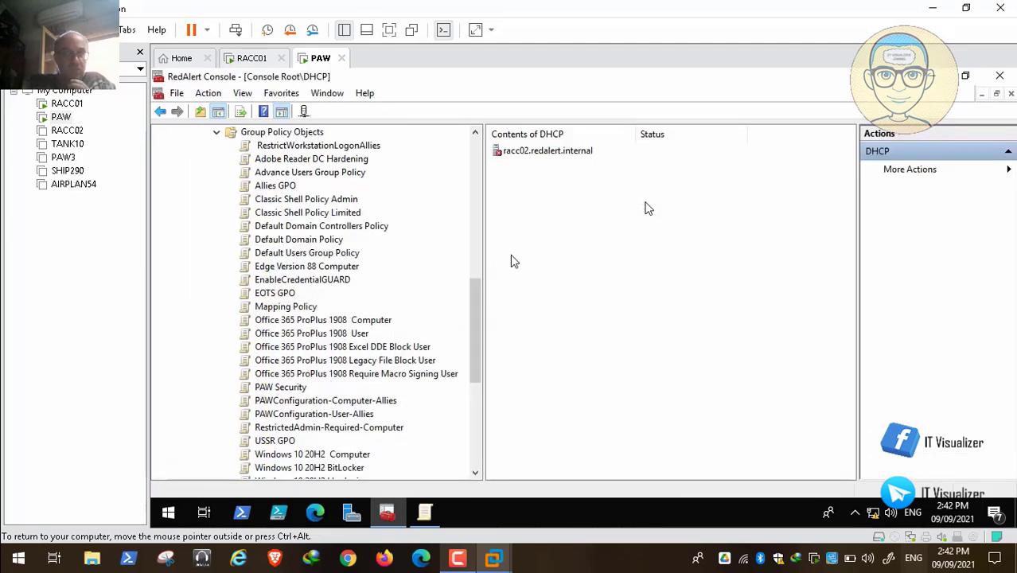
click(932, 76)
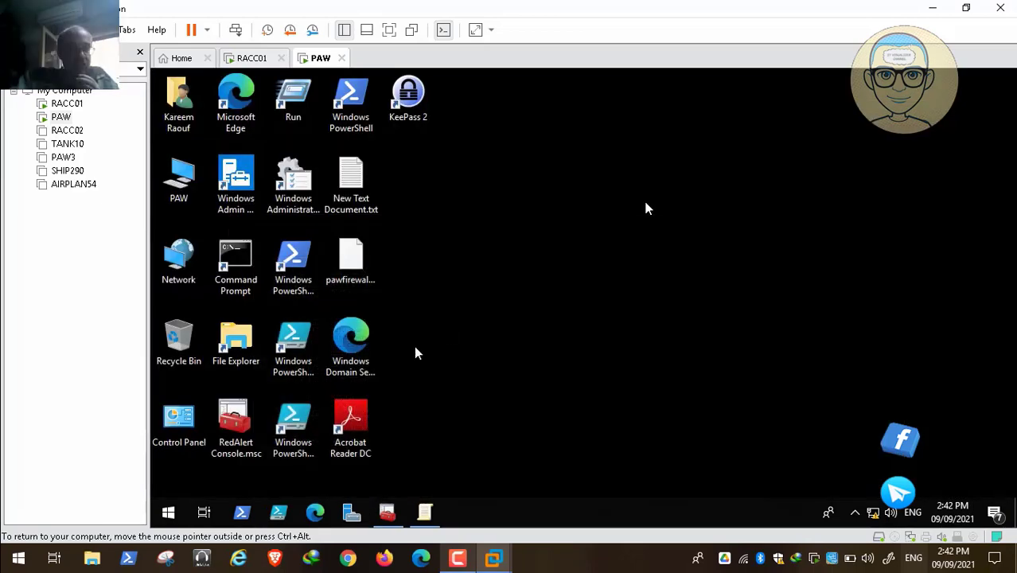
right_click(170, 515)
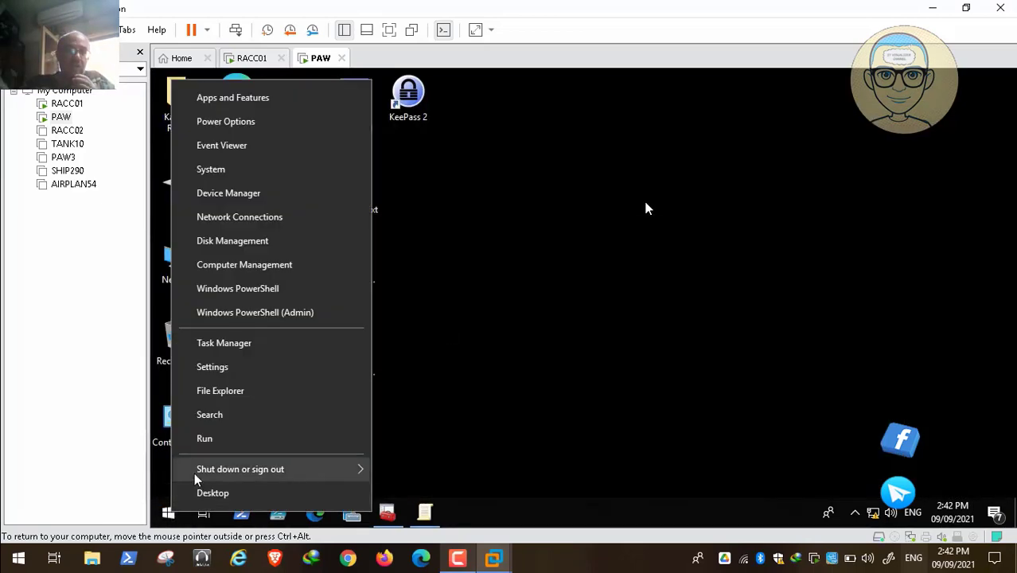
click(237, 439)
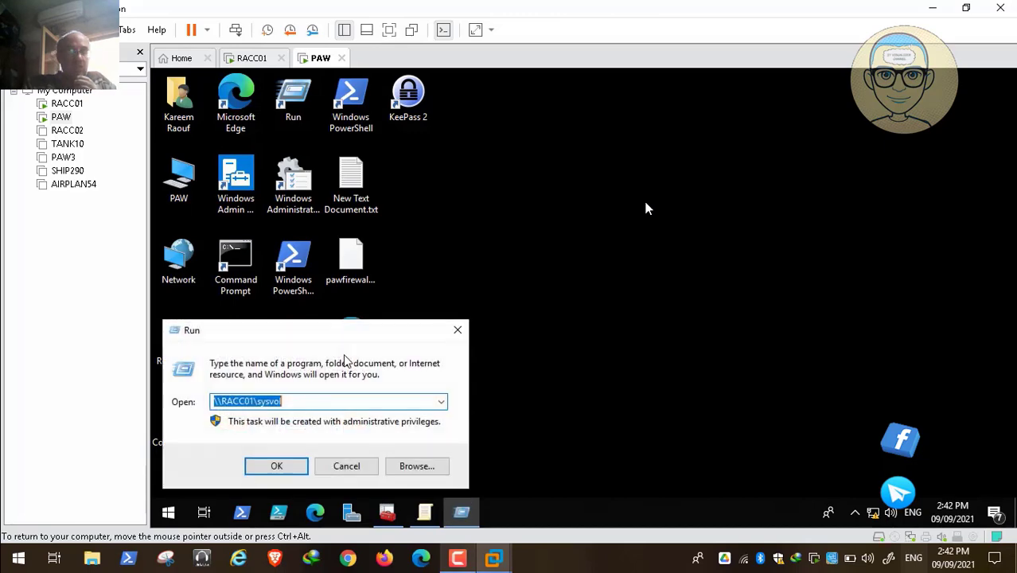
Open the \\RACC01\Backgrounds share from the Run dialog
click(311, 402)
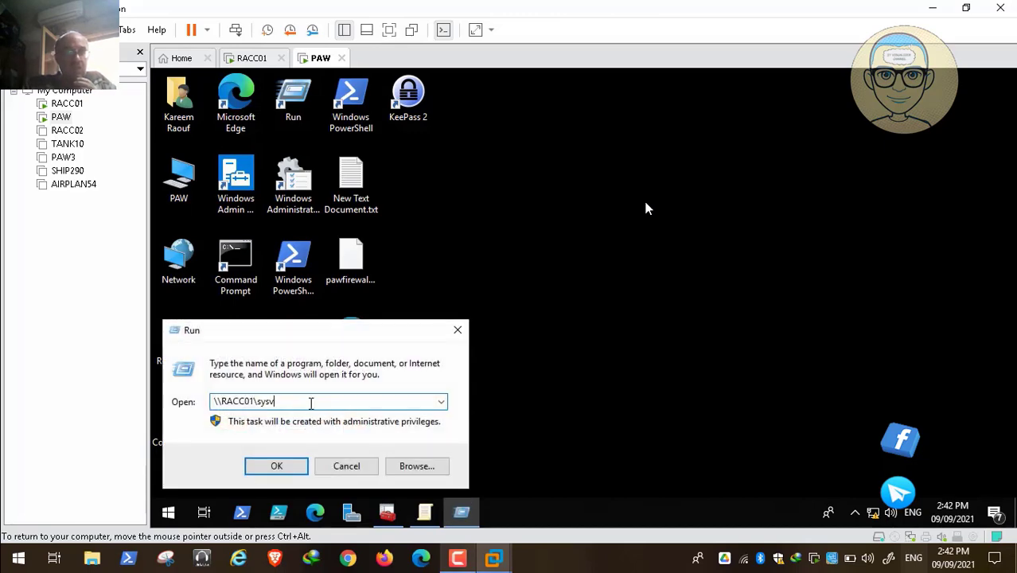
key(BackSpace)
key(BackSpace)
key(BackSpace)
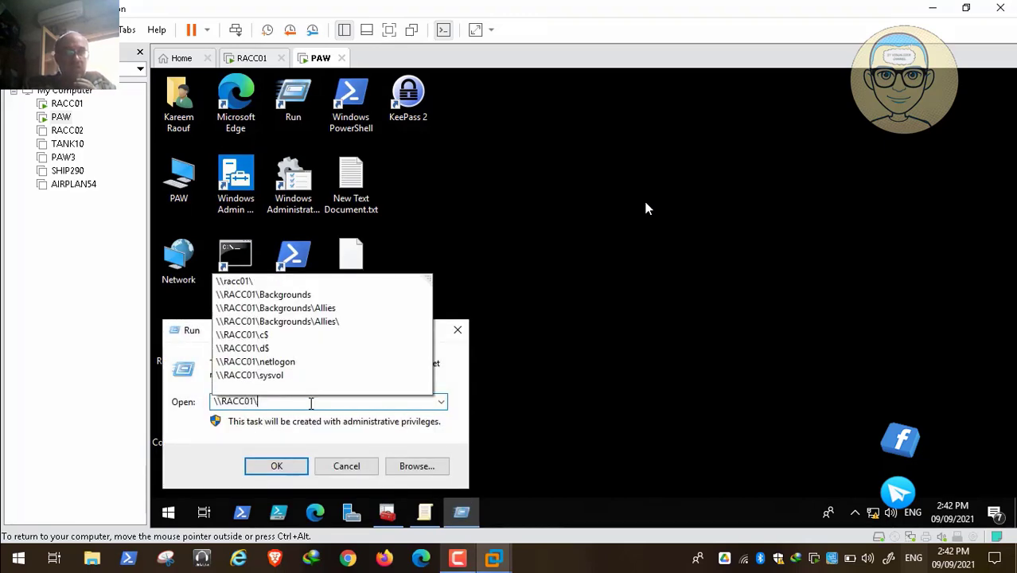
text(ba)
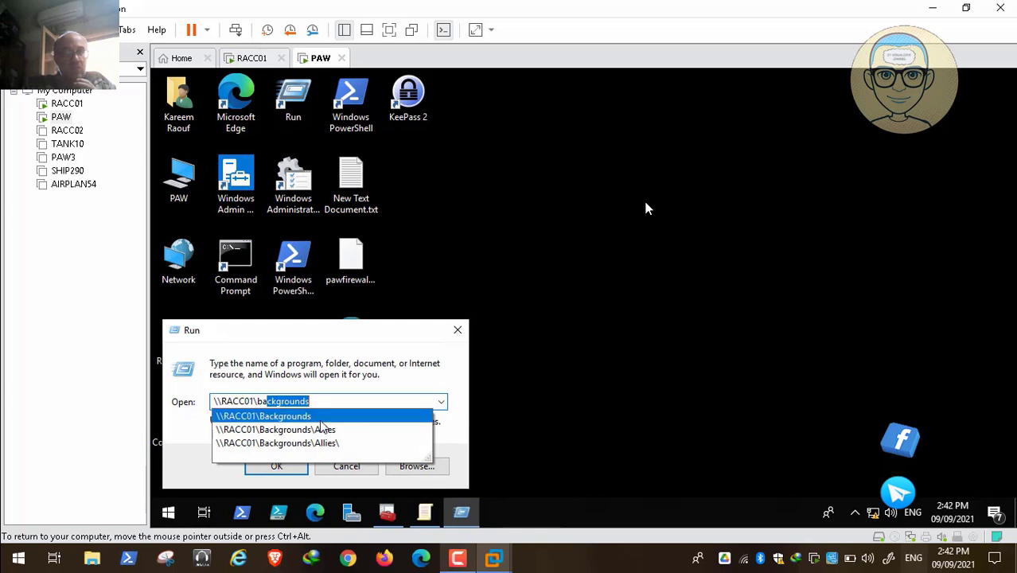
click(322, 422)
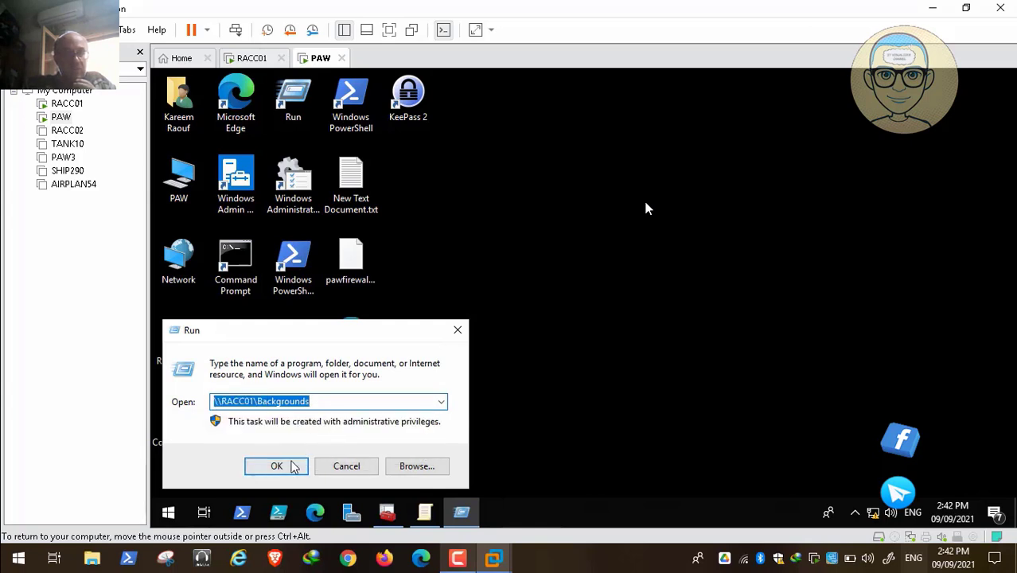
click(293, 466)
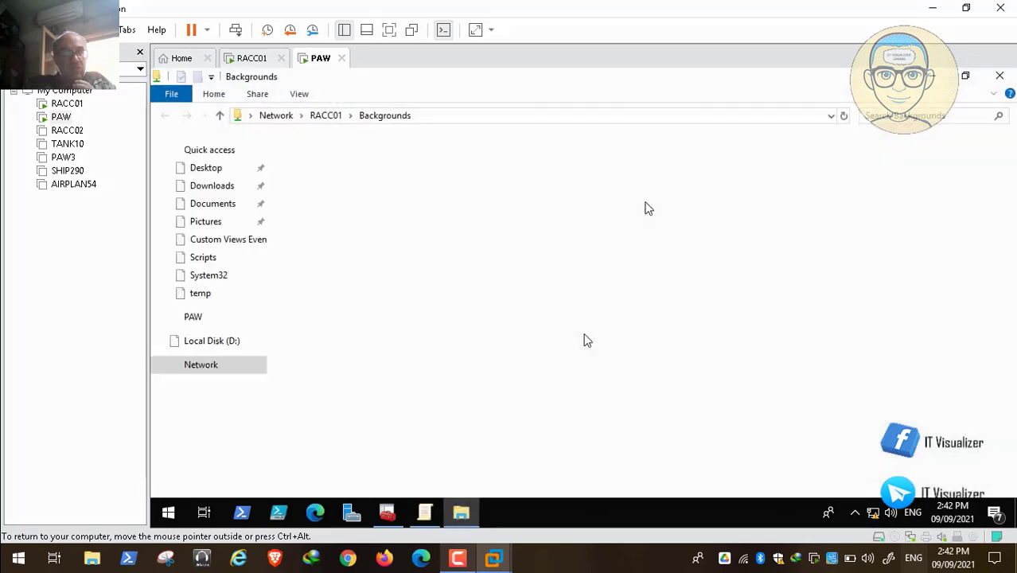
Open the USSR folder in the Backgrounds share and copy its UNC path
click(336, 192)
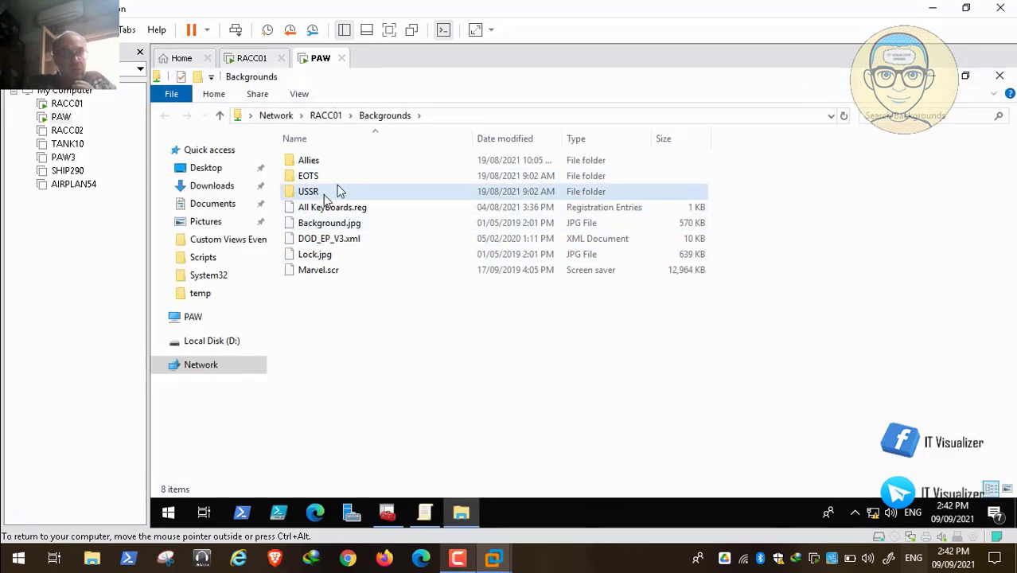
double_click(336, 192)
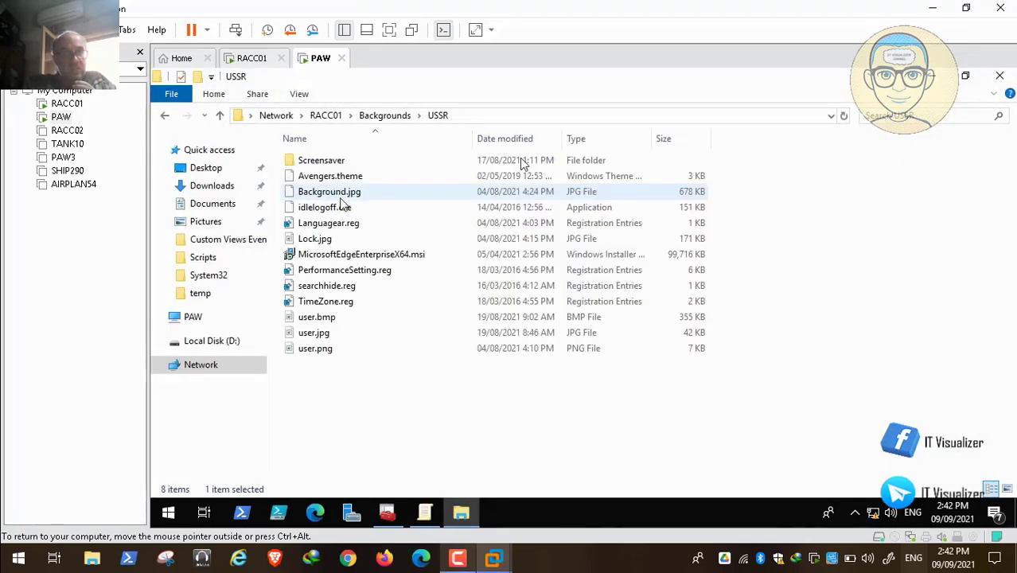
click(570, 121)
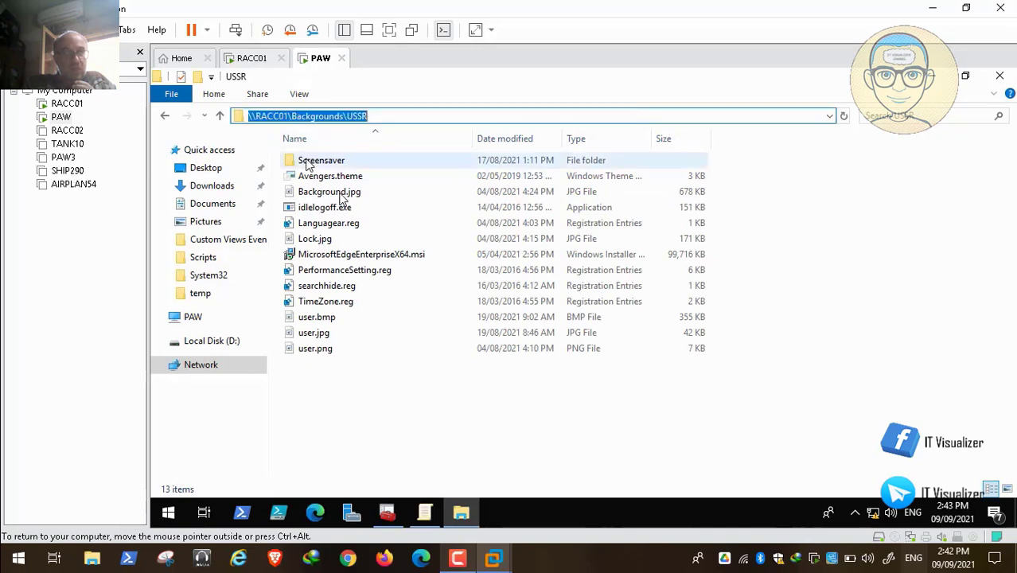
right_click(329, 118)
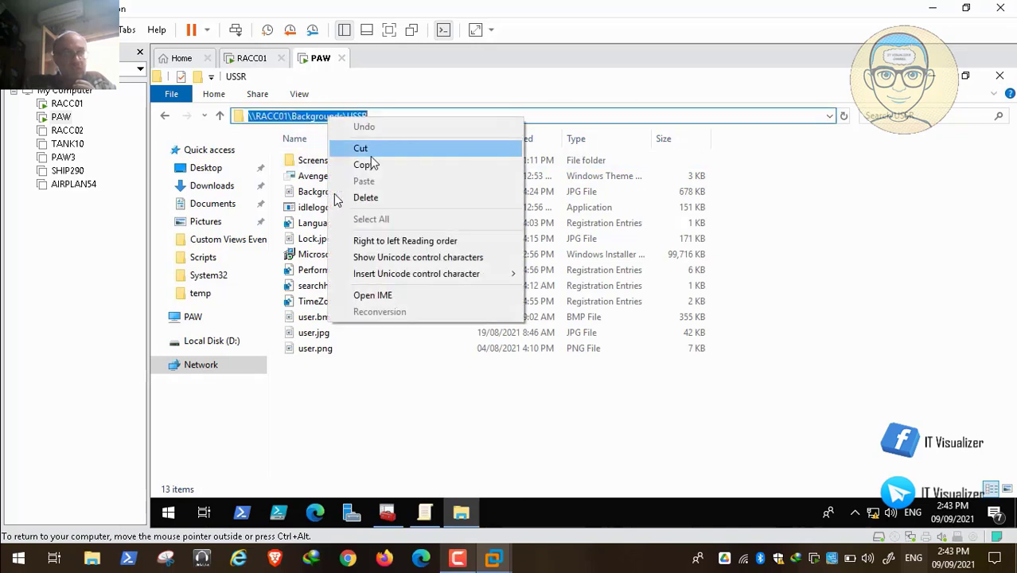
click(363, 164)
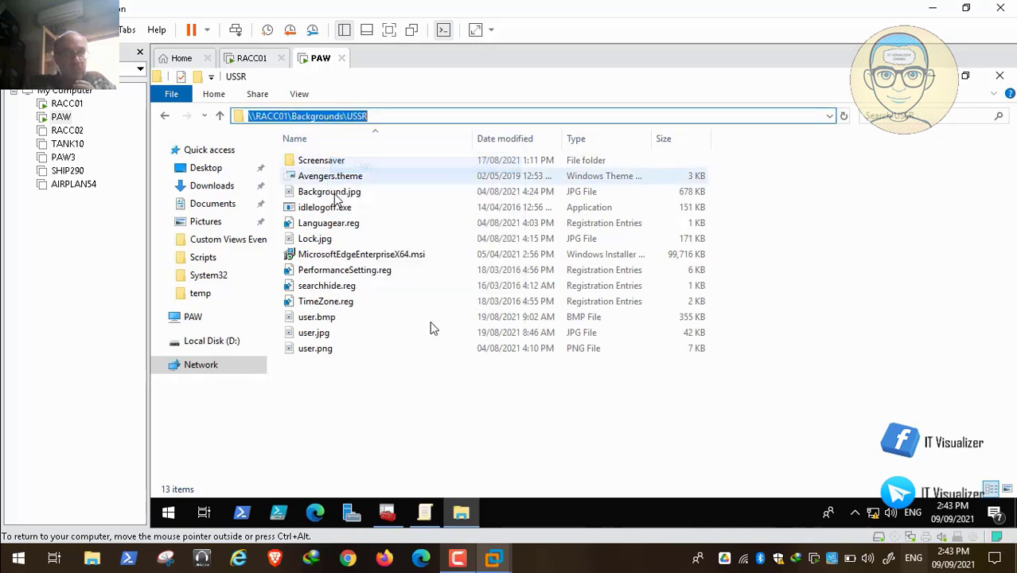
Enable the USSR GPO's Desktop Wallpaper policy with Stretch style and paste \\RACC01\Backgrounds\USSR\ as the wallpaper name
click(426, 513)
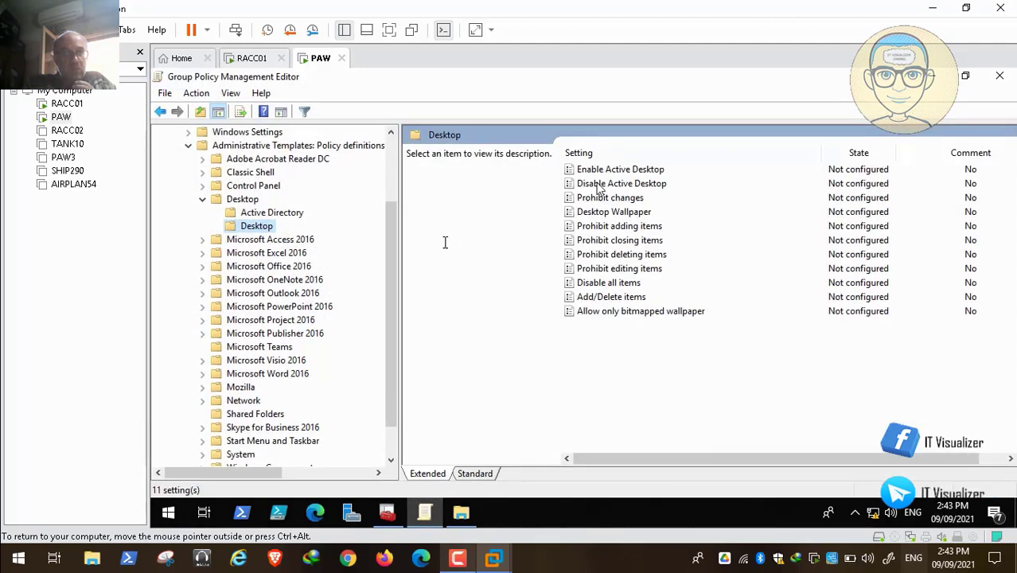
double_click(622, 213)
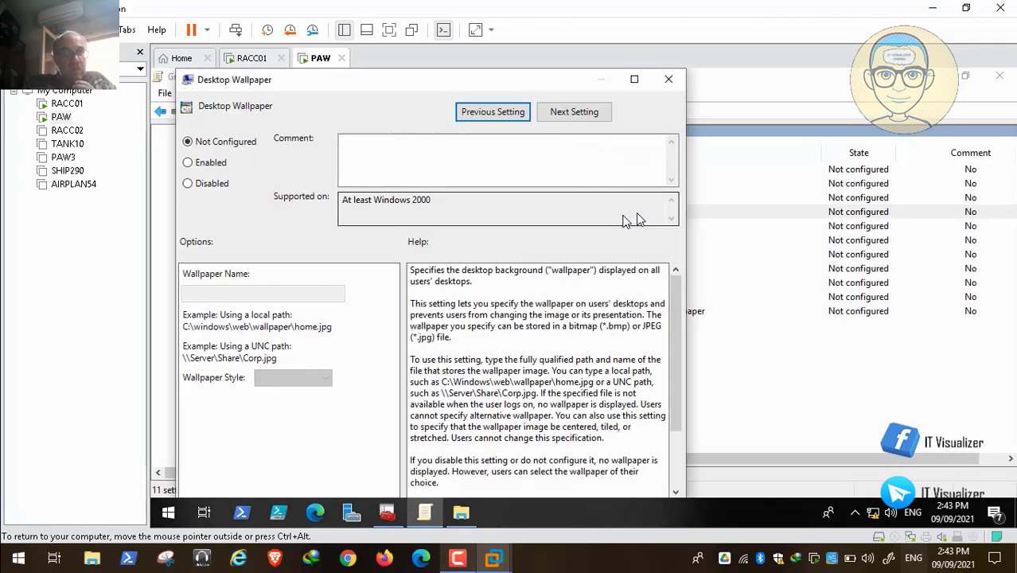
click(211, 162)
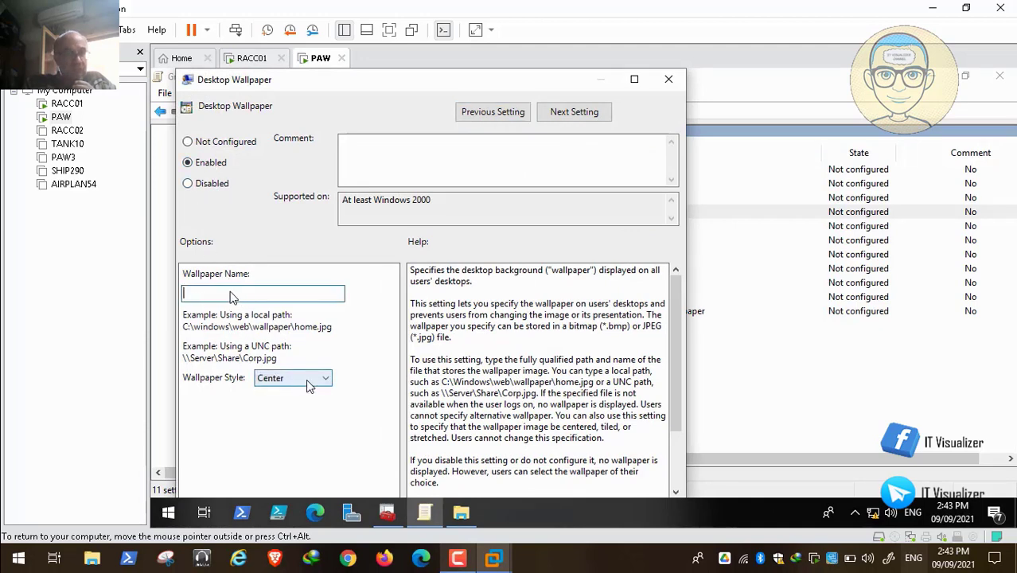
click(309, 381)
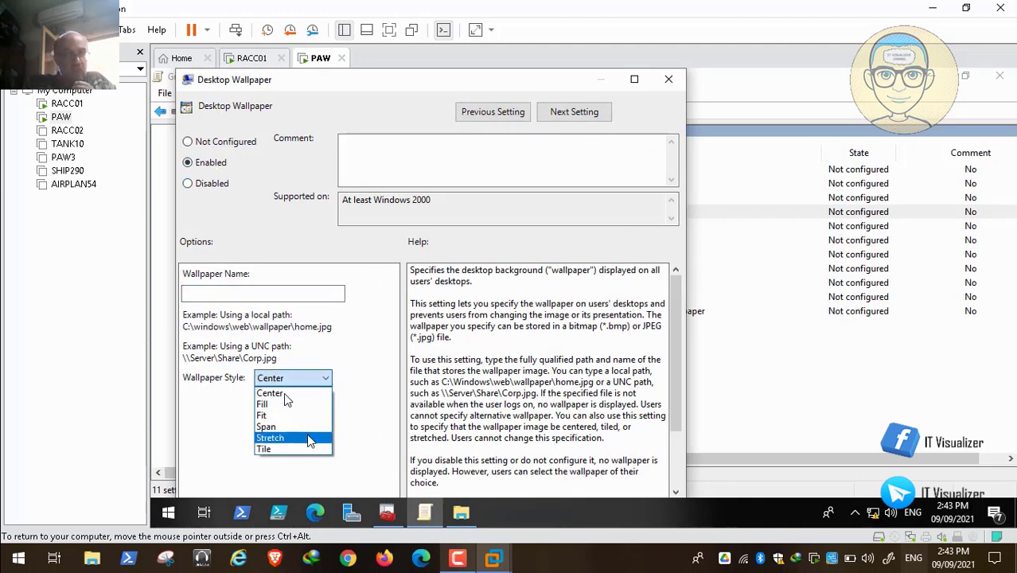
click(309, 438)
click(254, 296)
key(ctrl+v)
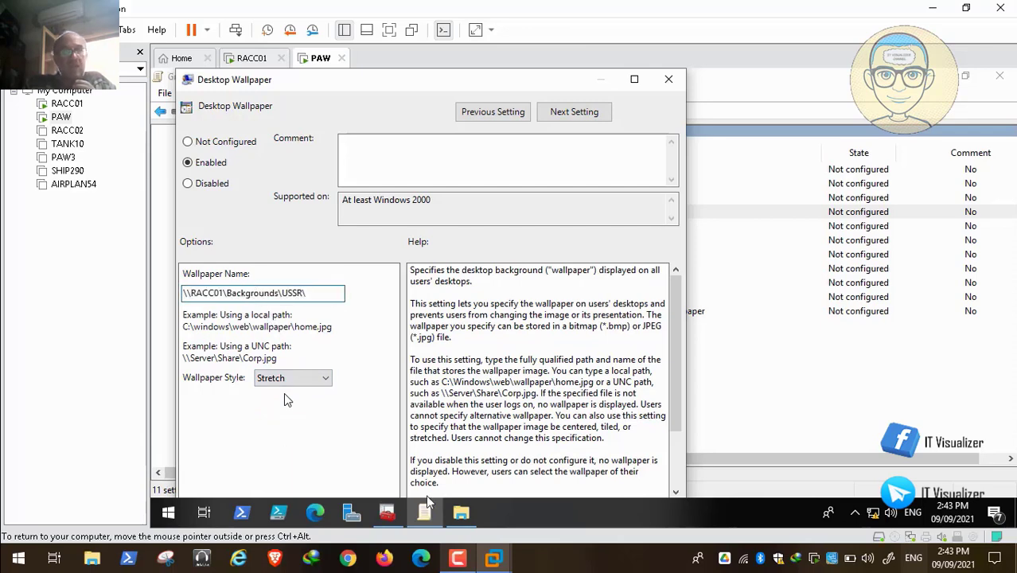
Copy the Background.jpg file name in the USSR folder and close File Explorer
click(461, 515)
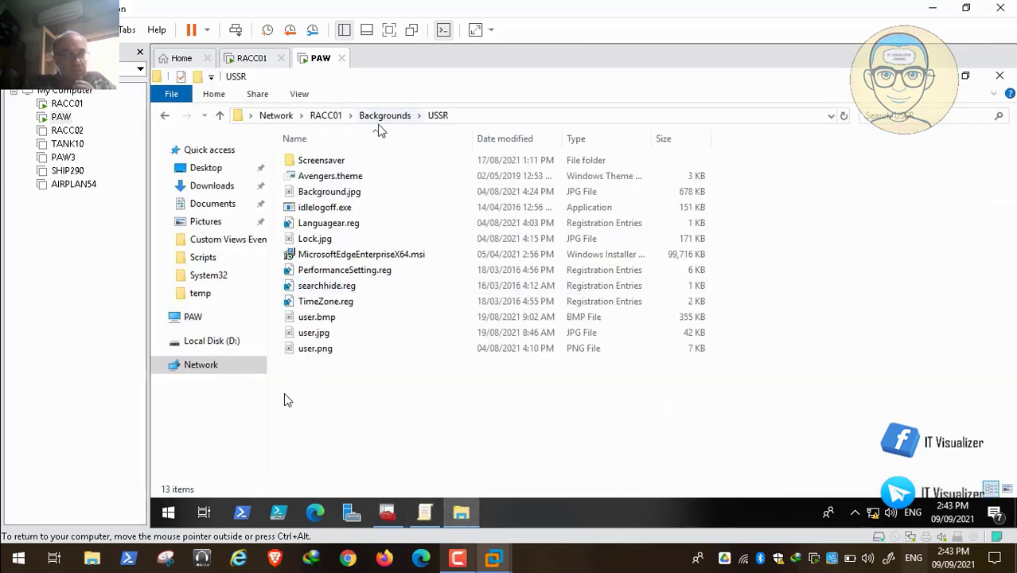
click(356, 199)
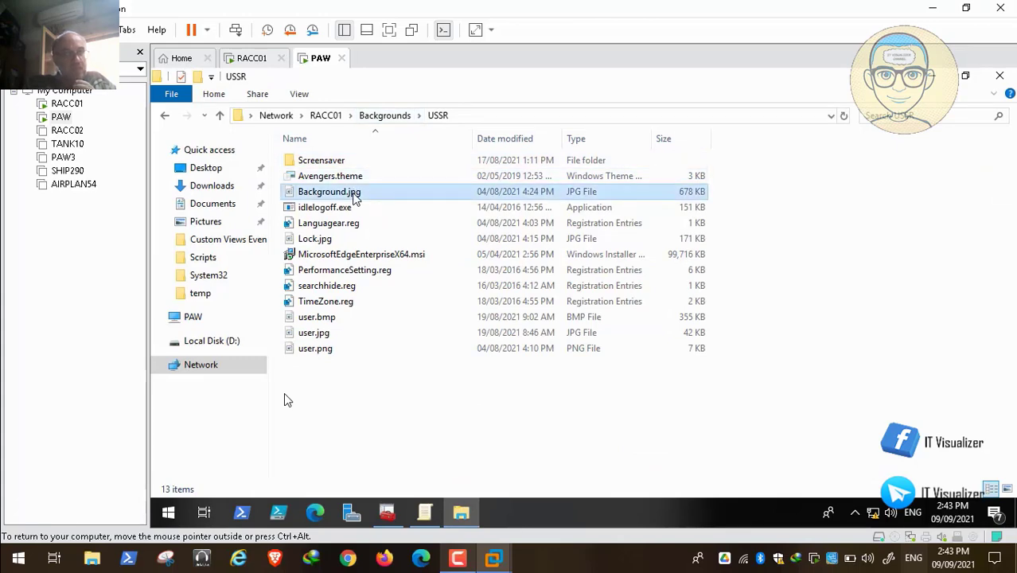
right_click(356, 199)
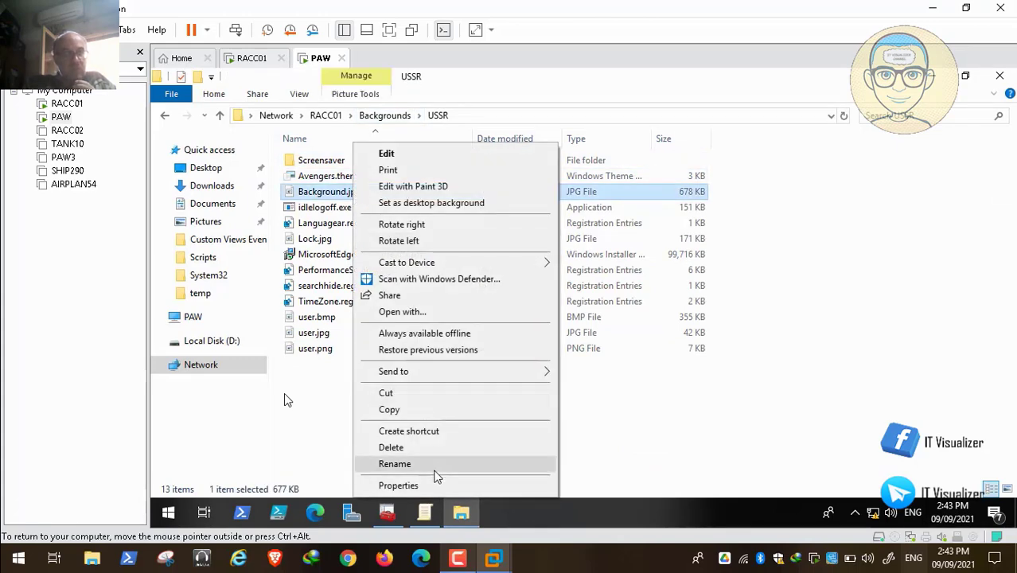
click(444, 473)
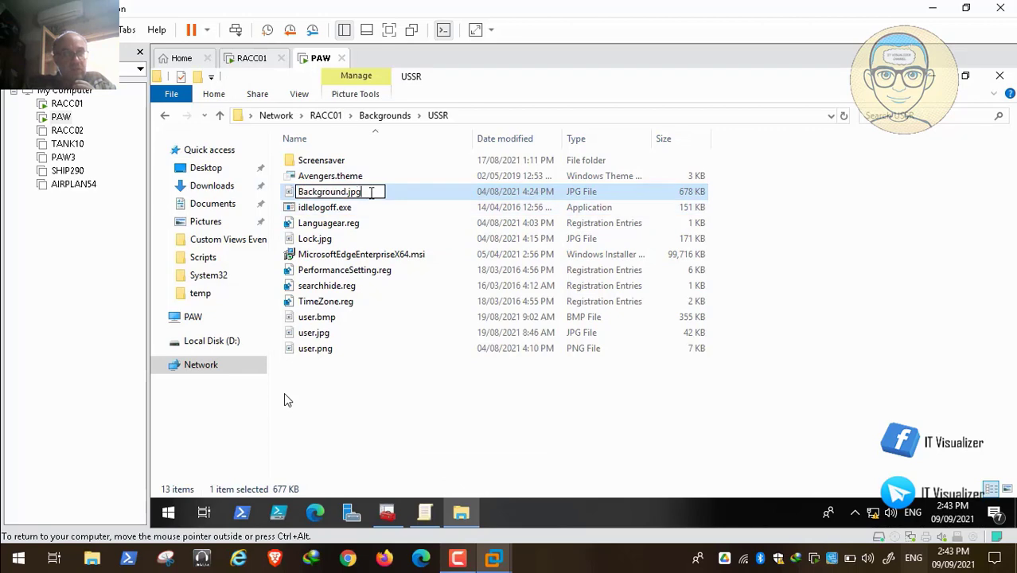
key(ctrl+a)
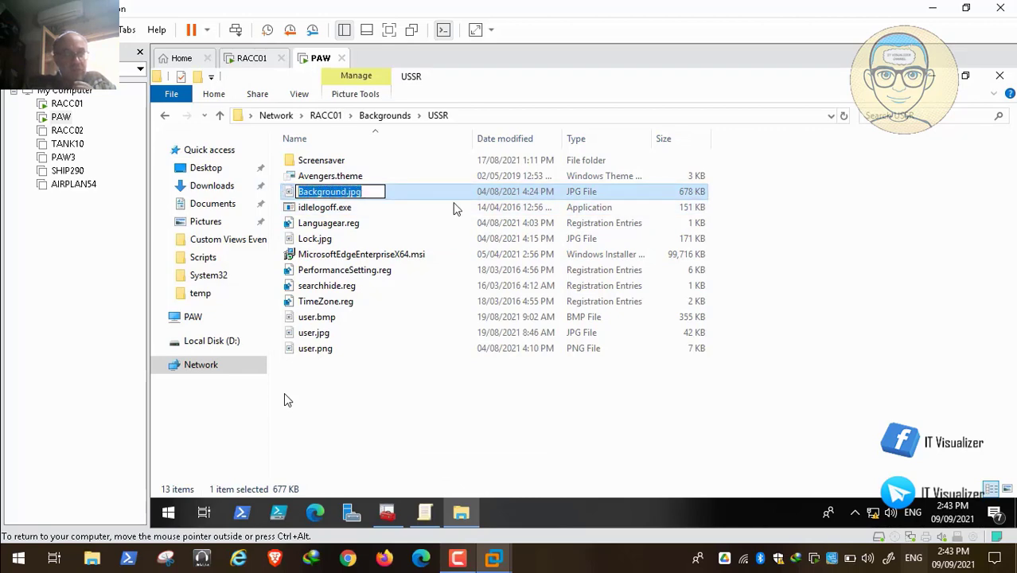
click(1000, 76)
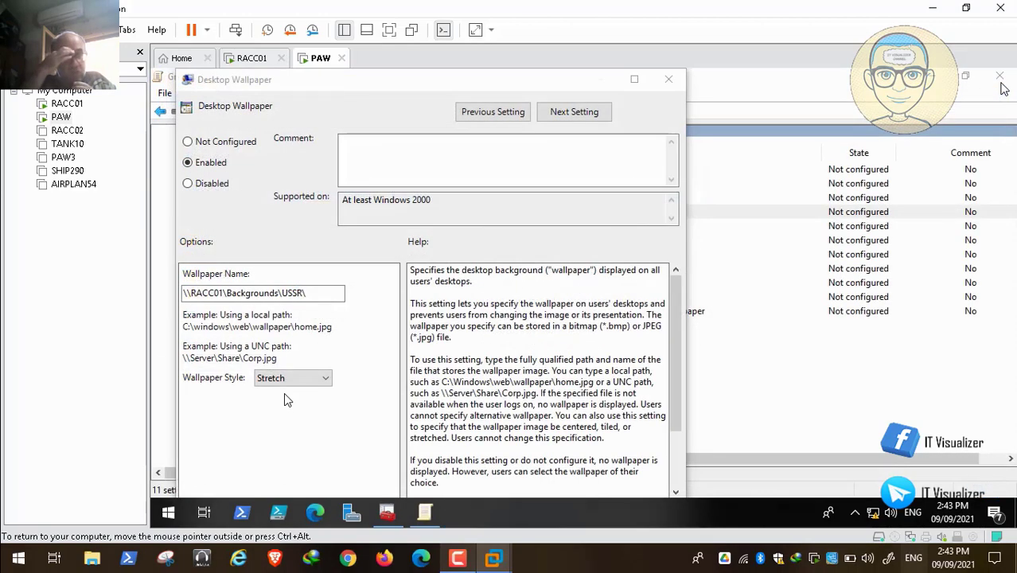
Complete the wallpaper name as \\RACC01\Backgrounds\USSR\Background.jpg and apply the Desktop Wallpaper policy
click(319, 294)
text(\)
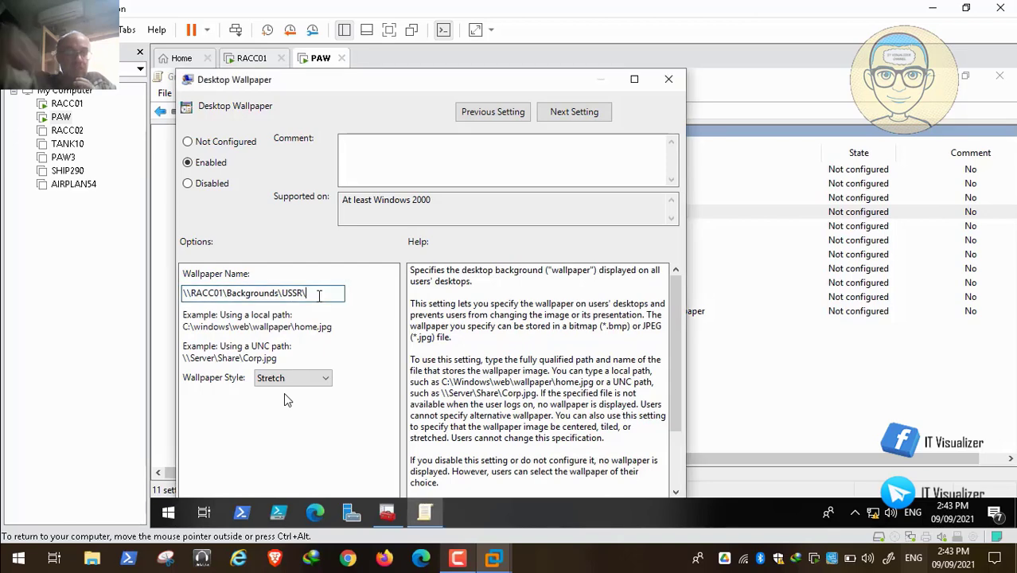
key(ctrl+v)
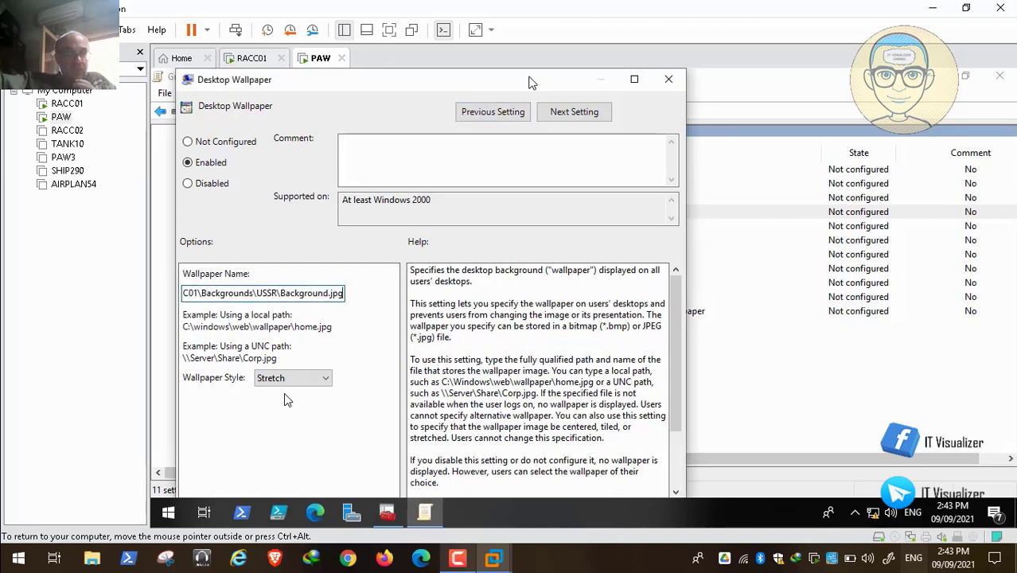
double_click(530, 80)
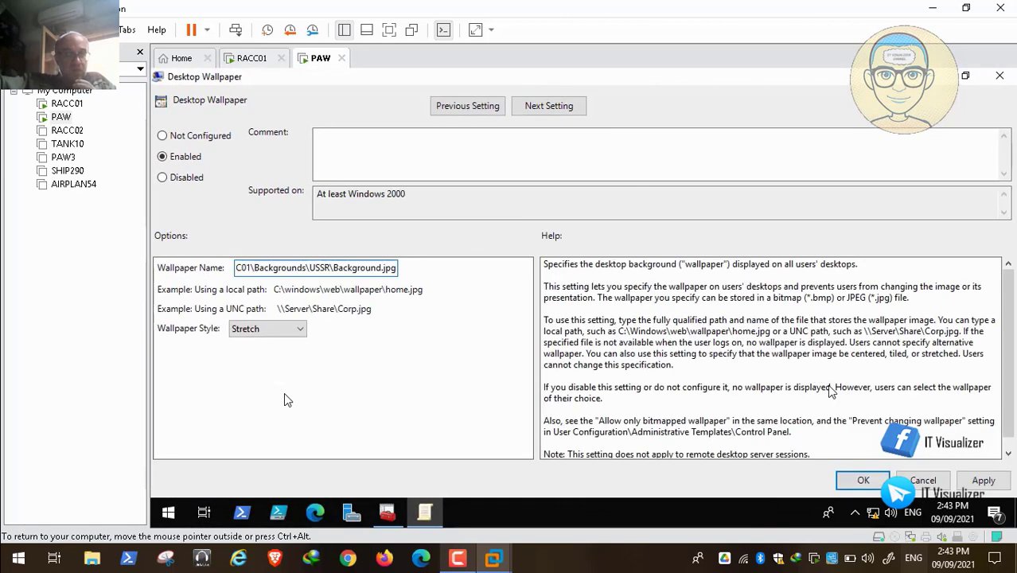
click(984, 480)
click(869, 482)
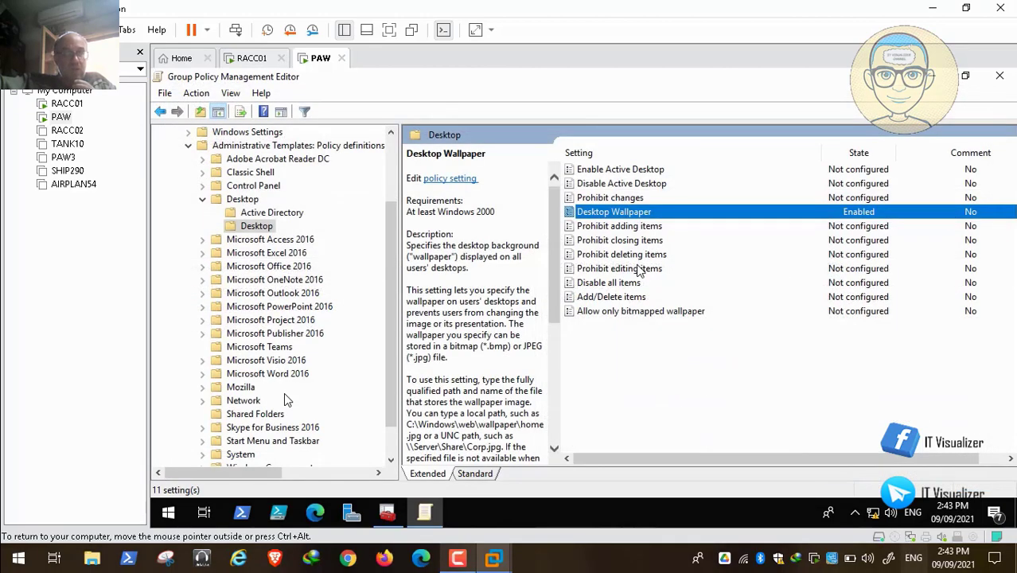
Select the Prohibit changes policy, minimize the Group Policy editor and restore the RedAlert Console
click(657, 199)
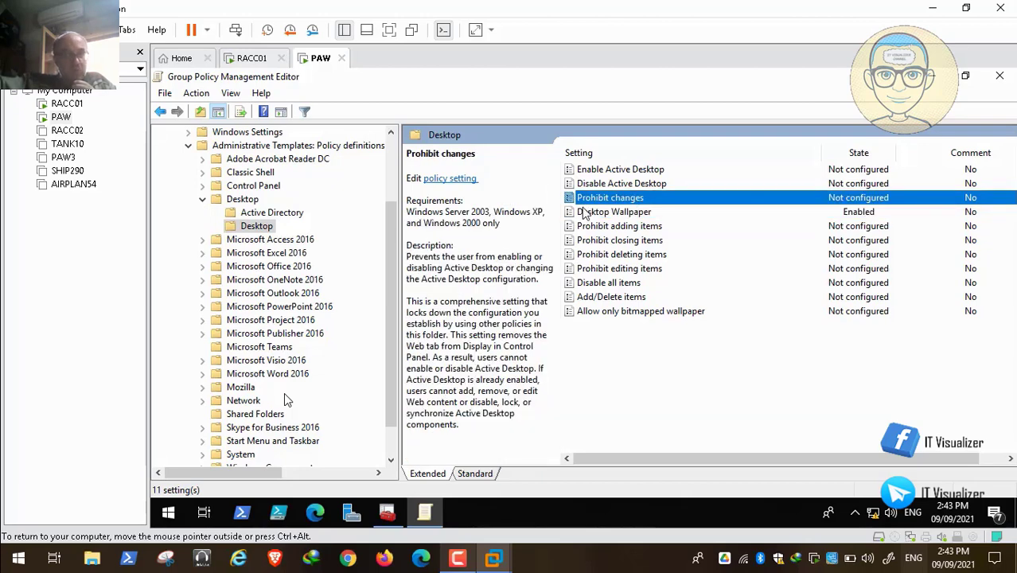
click(932, 76)
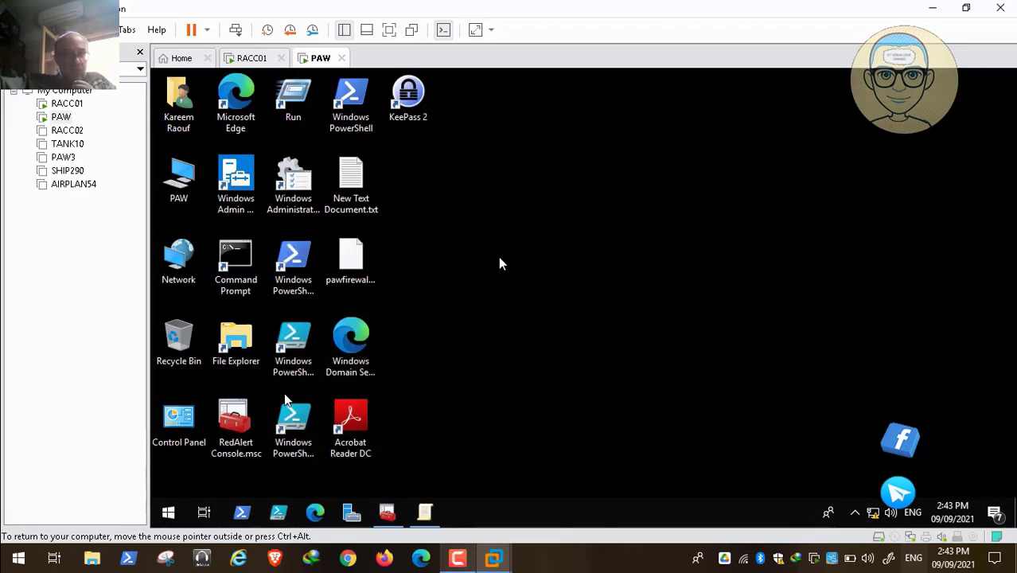
click(398, 503)
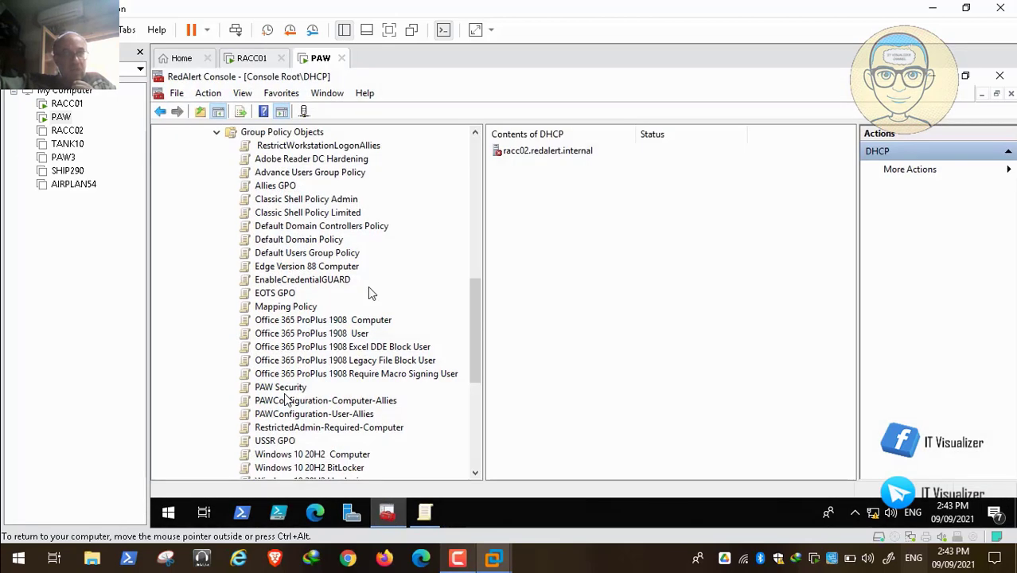
Open the Default Domain Policy for editing from Group Policy Objects
drag(477, 328, 476, 296)
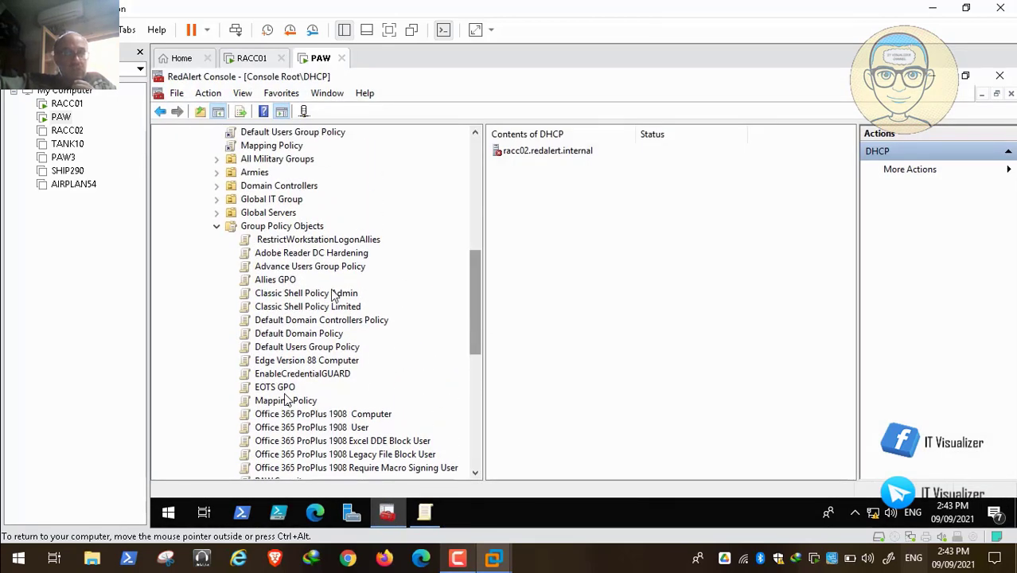
right_click(317, 335)
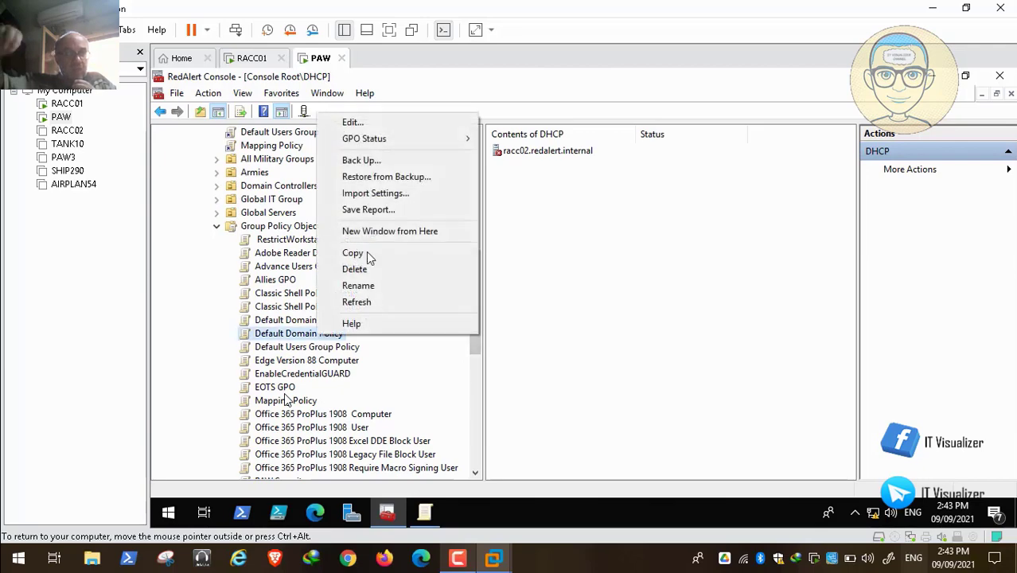
click(401, 128)
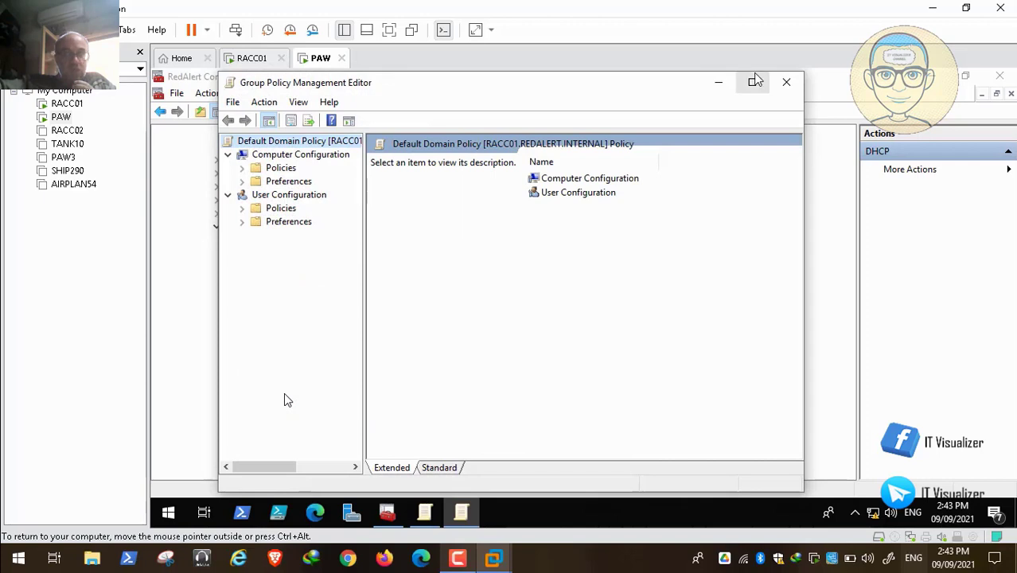
Maximize the editor and expand the Default Domain Policy's User Configuration Policies to Administrative Templates, widening the tree pane
click(754, 83)
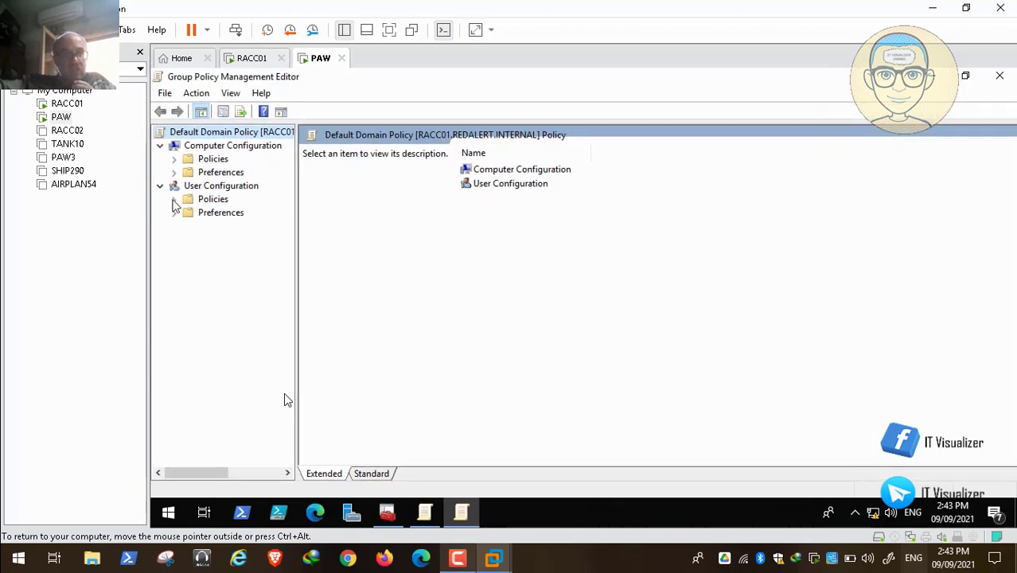
click(173, 200)
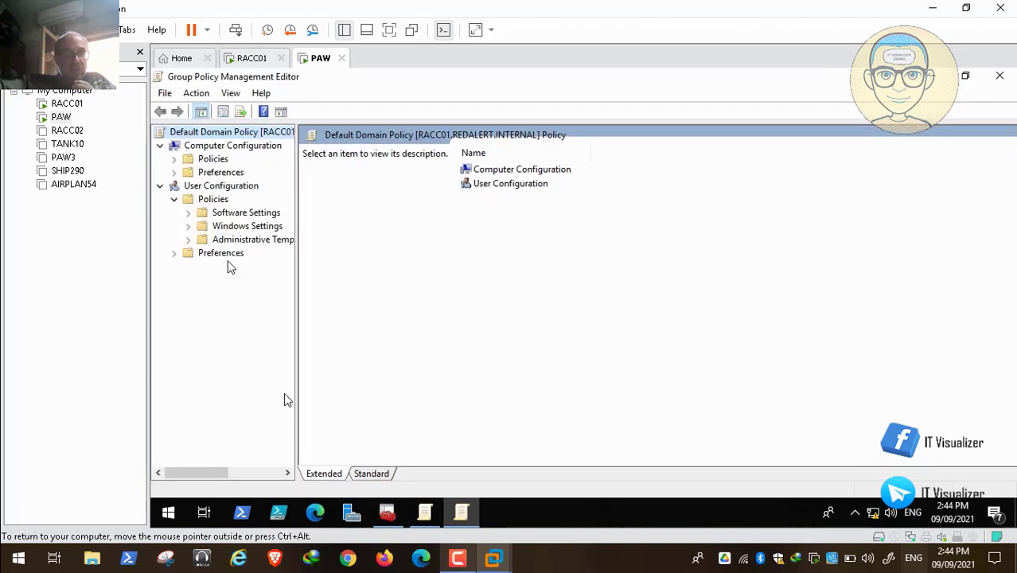
click(189, 240)
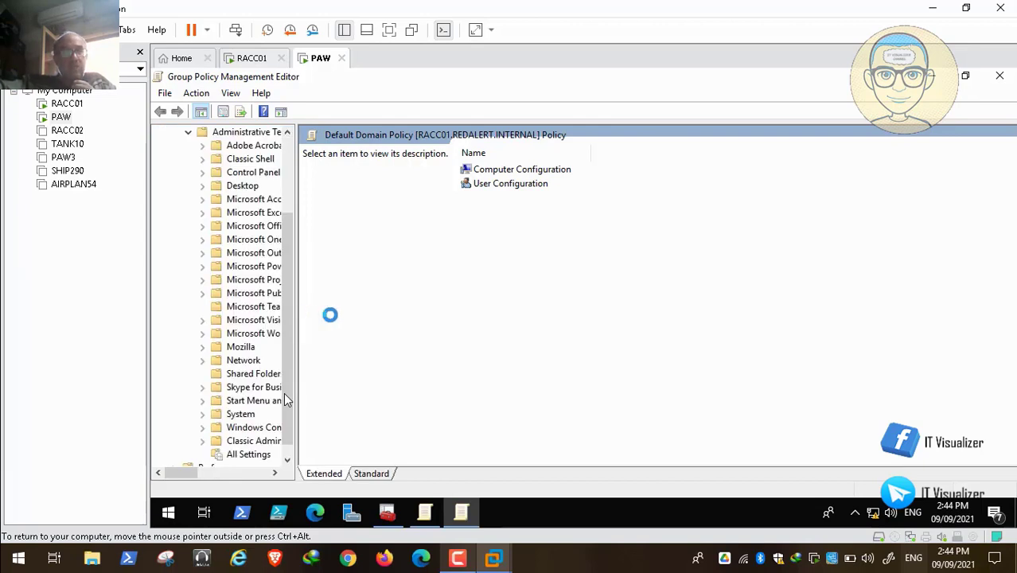
drag(297, 314, 410, 313)
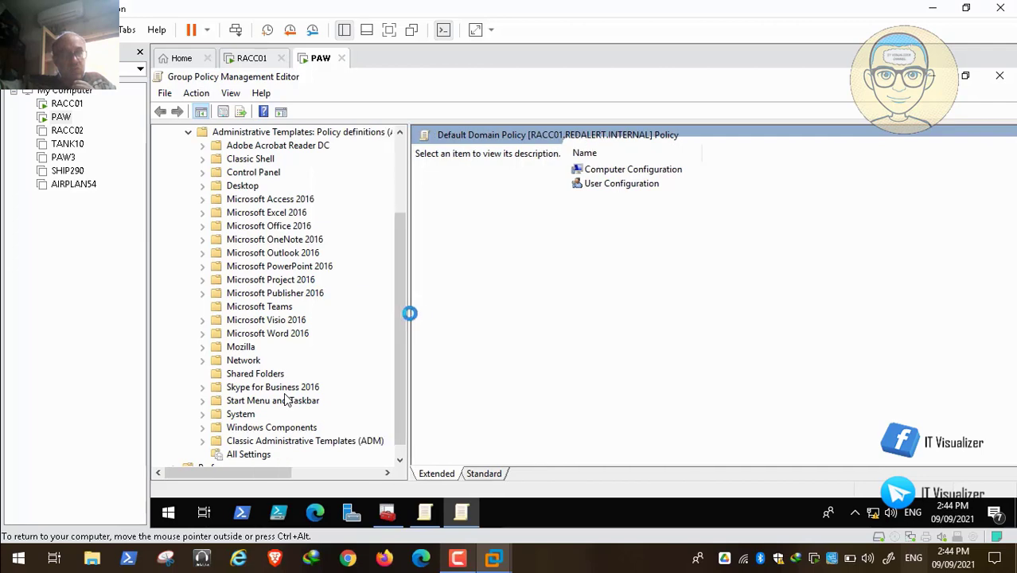
Review the Default Domain Policy's user Desktop wallpaper policy, then close its editor
click(203, 186)
click(257, 213)
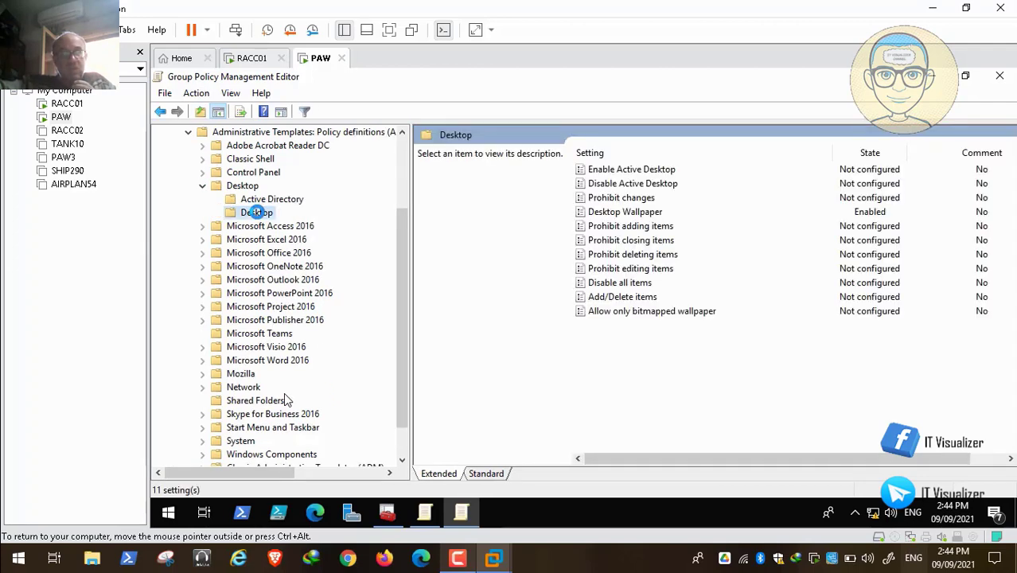
click(641, 211)
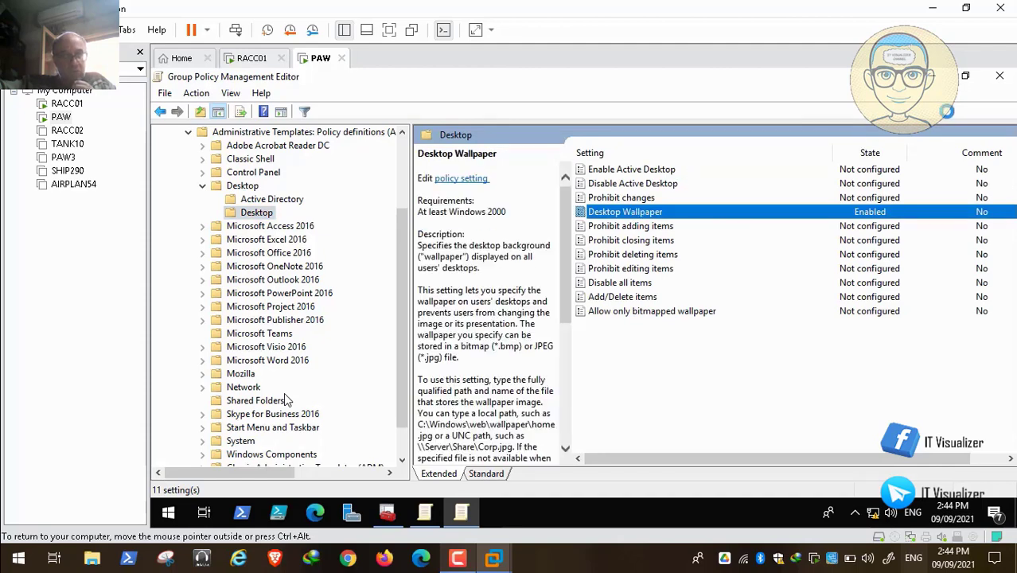
click(1000, 75)
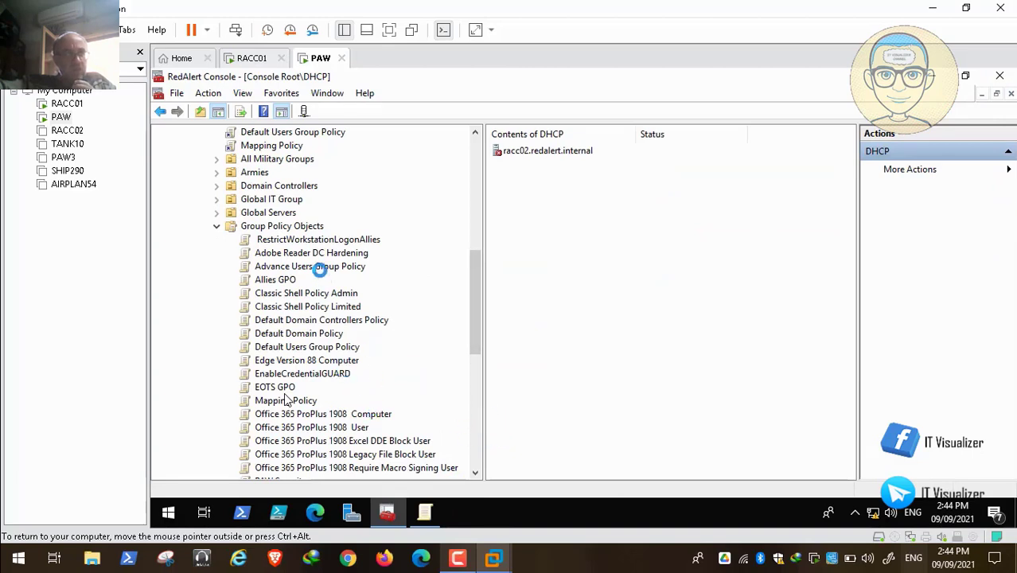
Switch back to the USSR GPO editor and review its user Desktop and Control Panel Personalization policies
click(339, 240)
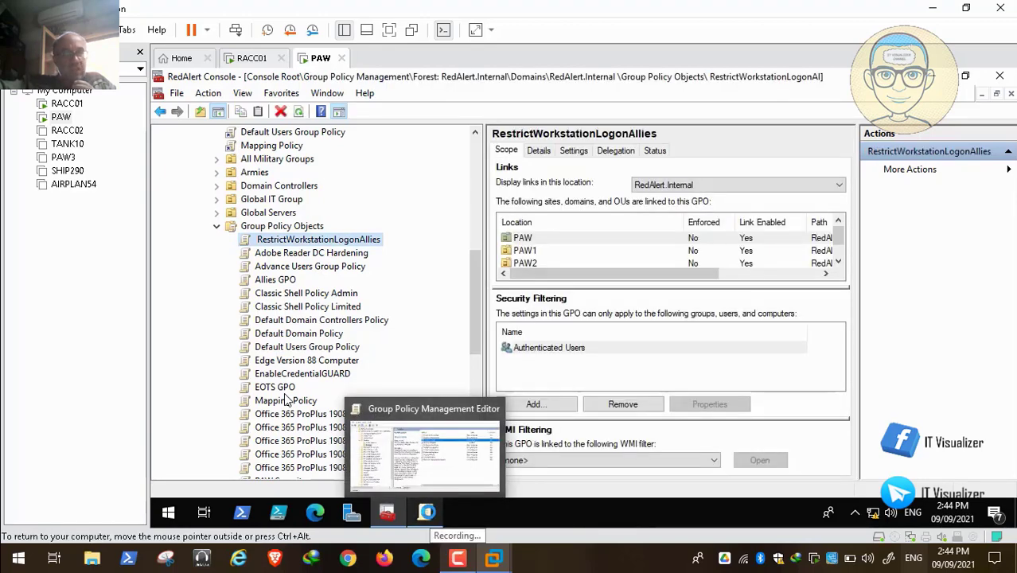
click(427, 513)
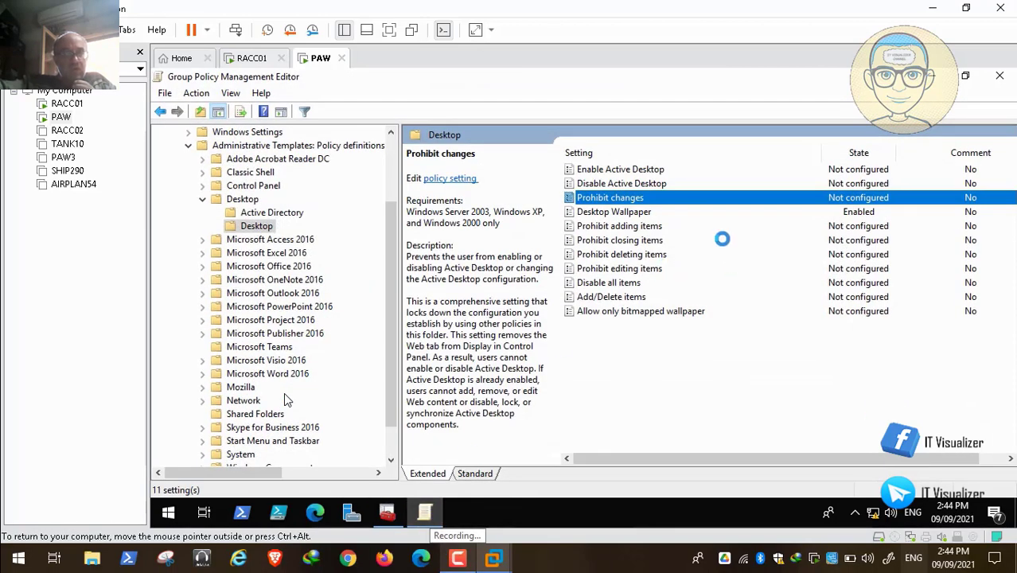
click(675, 212)
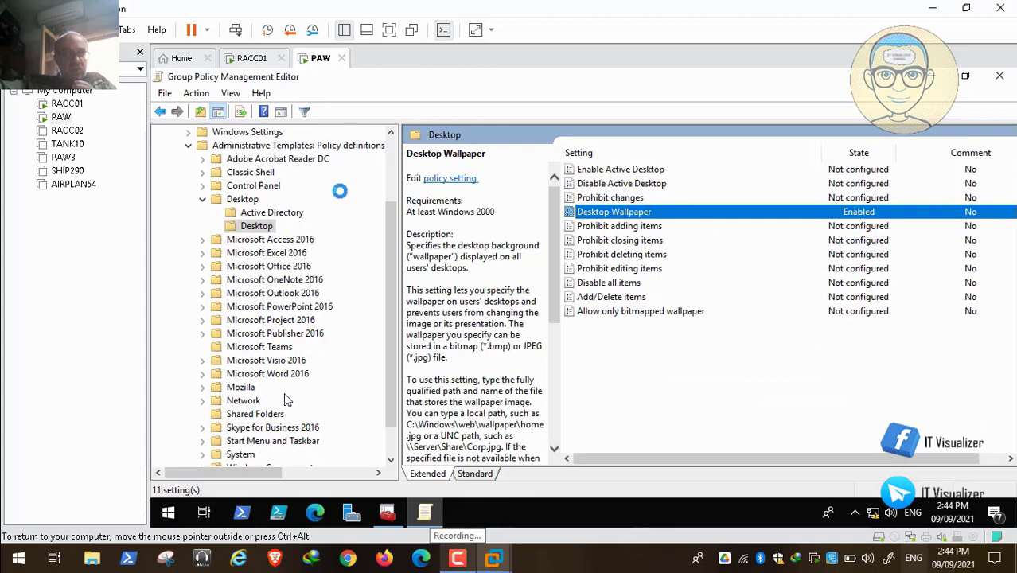
click(203, 199)
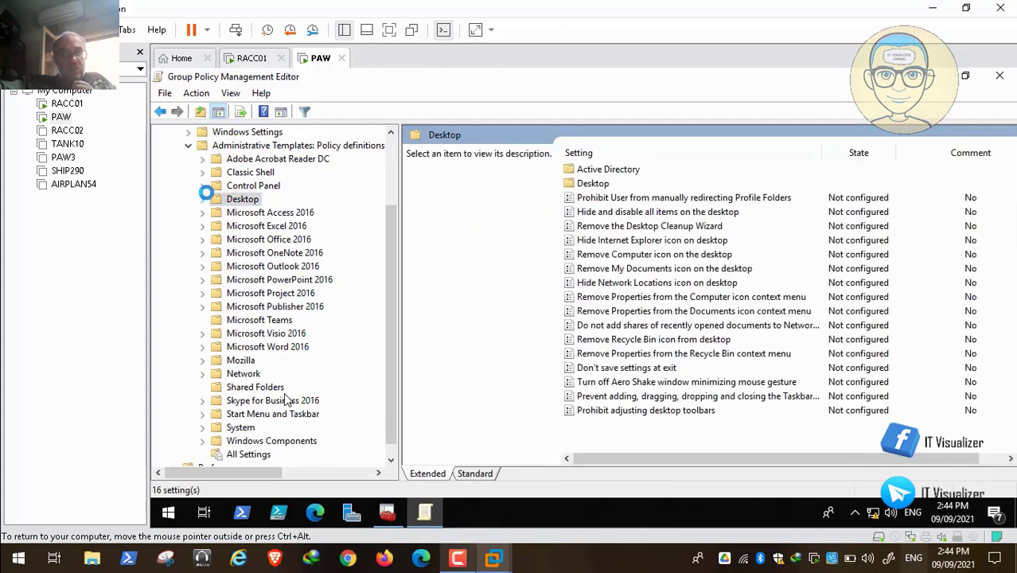
click(203, 185)
click(268, 226)
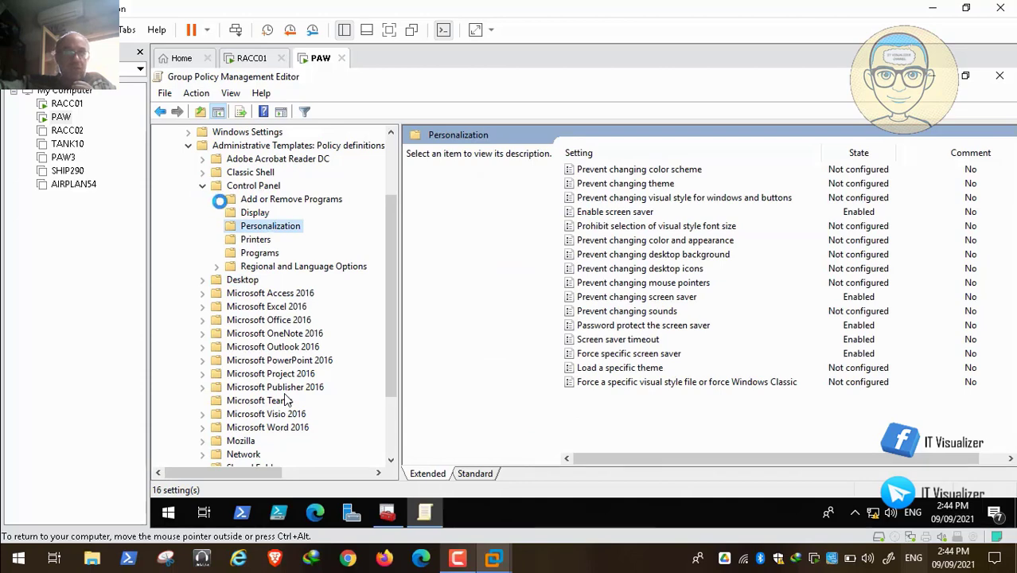
click(203, 186)
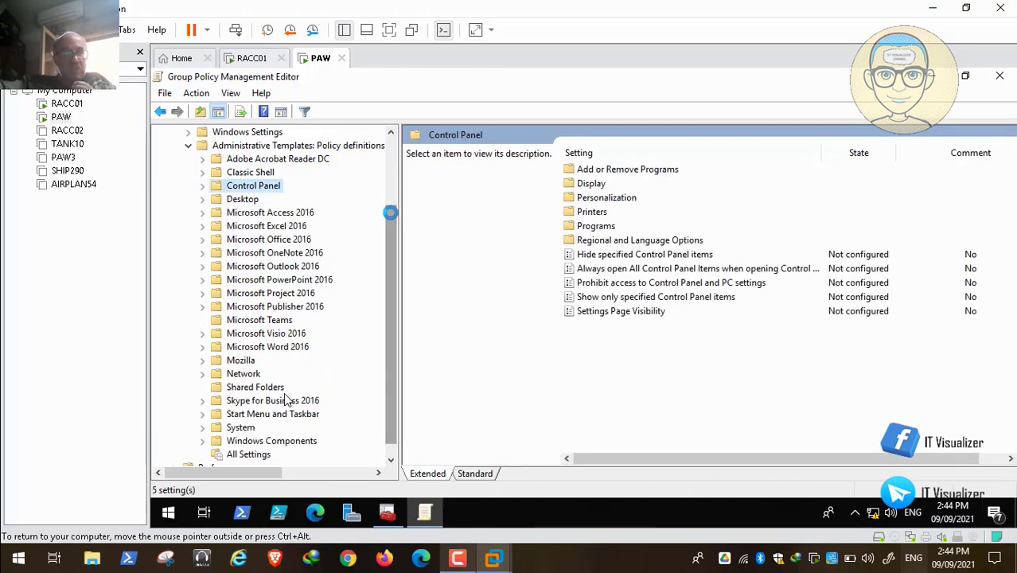
scroll(287, 401, up, 3)
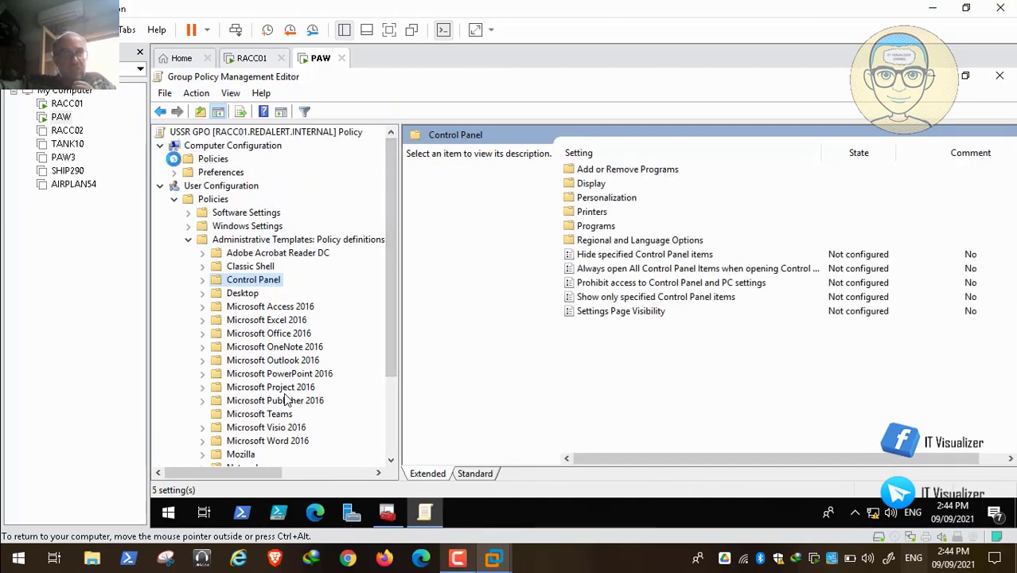
Review the USSR GPO's computer-side Control Panel Personalization lock screen policies
click(173, 159)
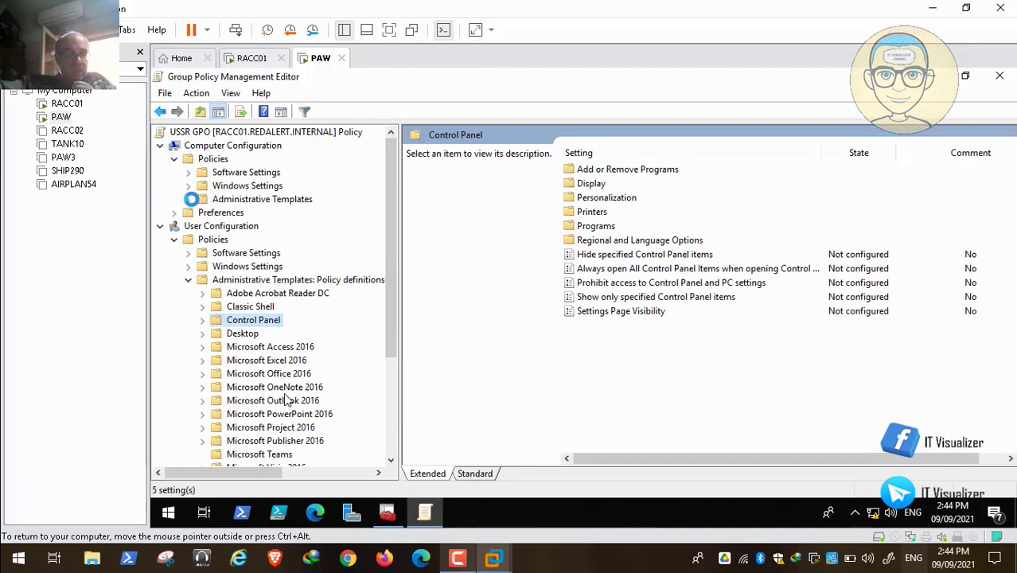
click(190, 199)
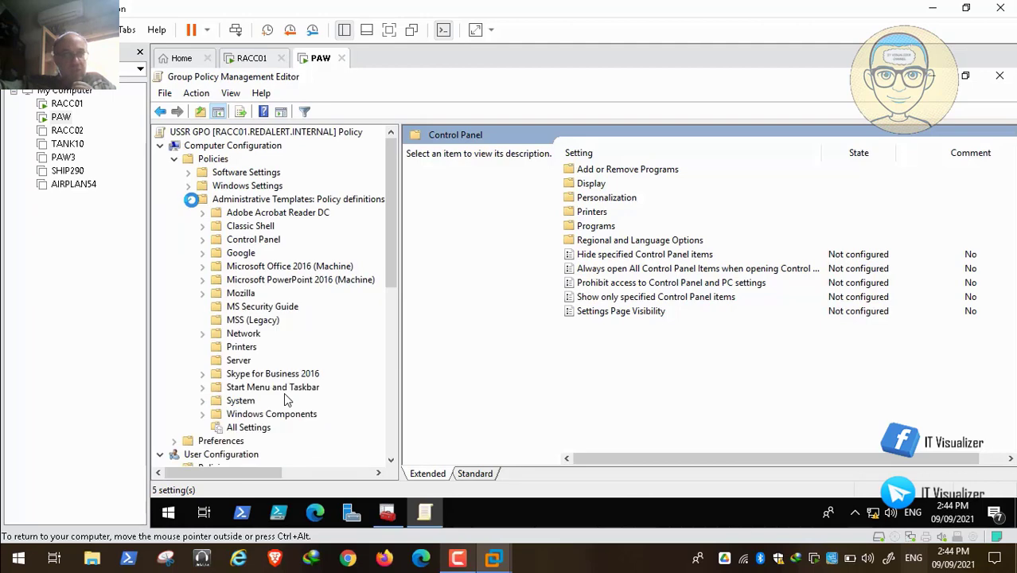
click(202, 239)
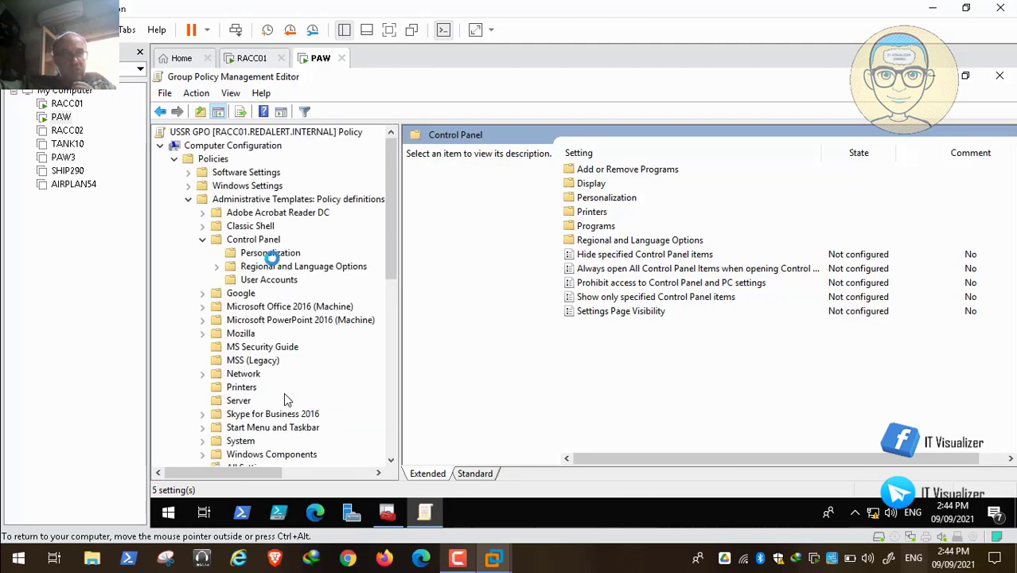
click(271, 253)
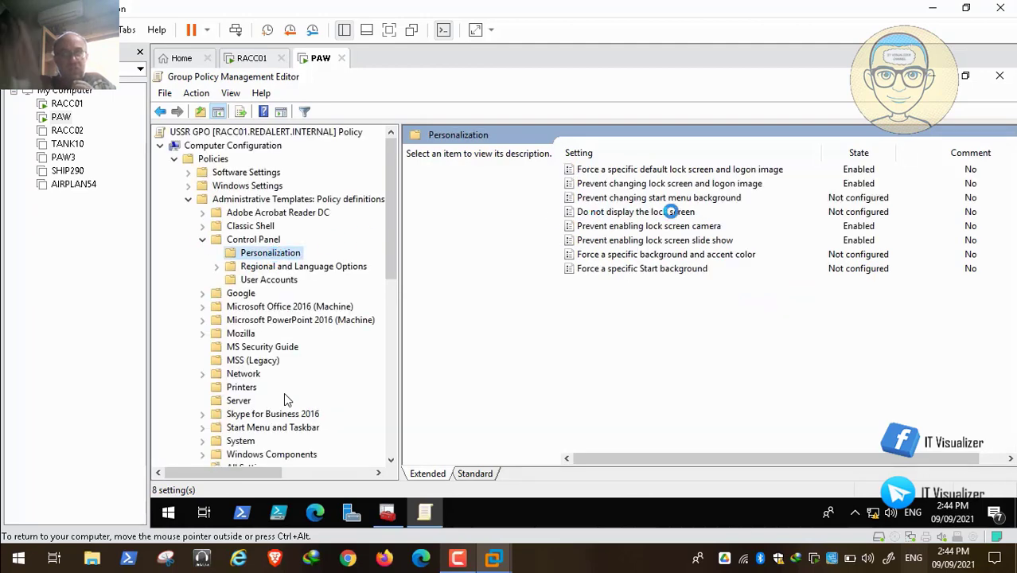
click(704, 184)
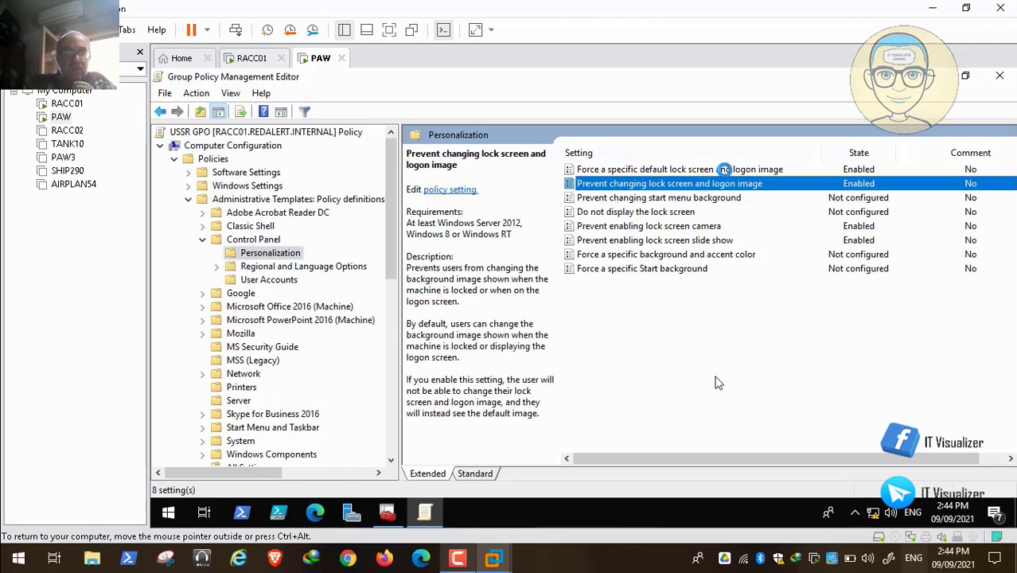
click(723, 170)
click(726, 183)
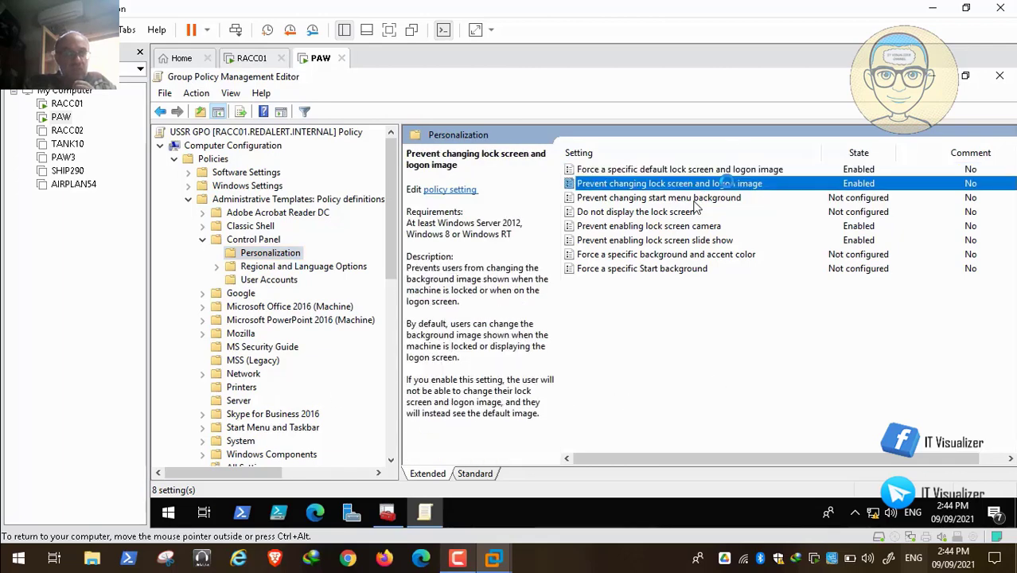
click(717, 226)
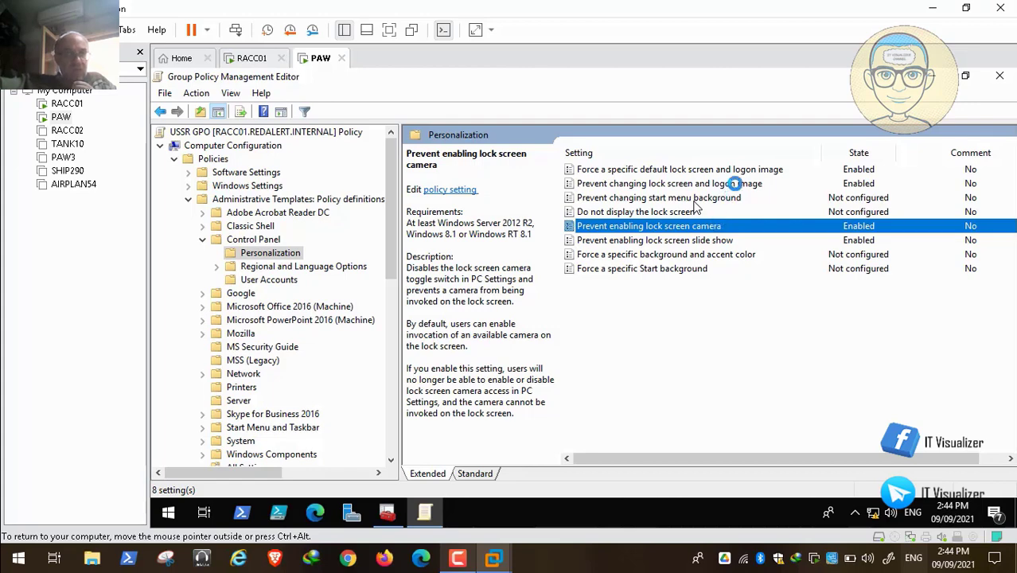
Inspect the lock screen and logon image policies' settings, then collapse the tree and minimize the editor
double_click(734, 183)
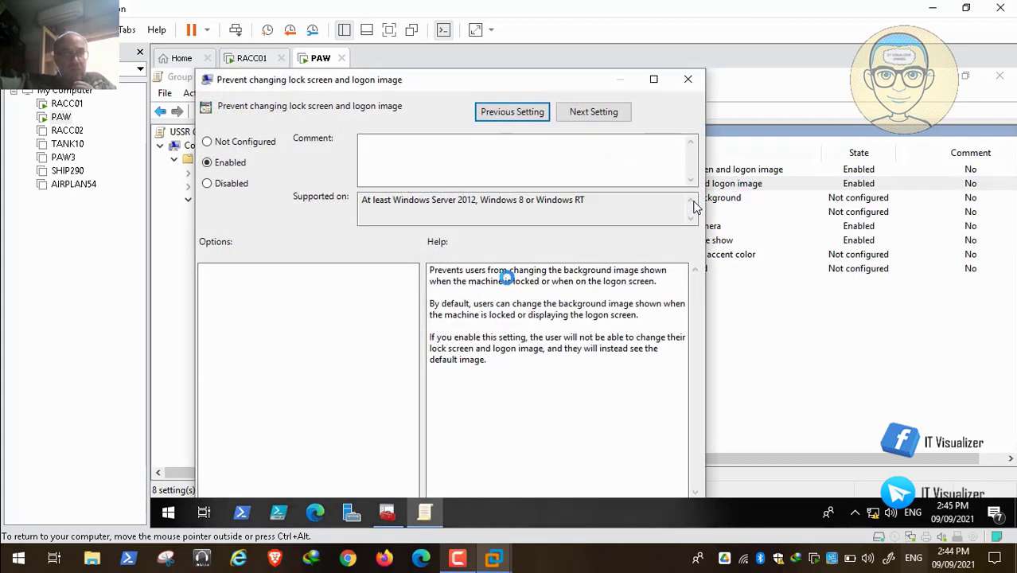
click(686, 79)
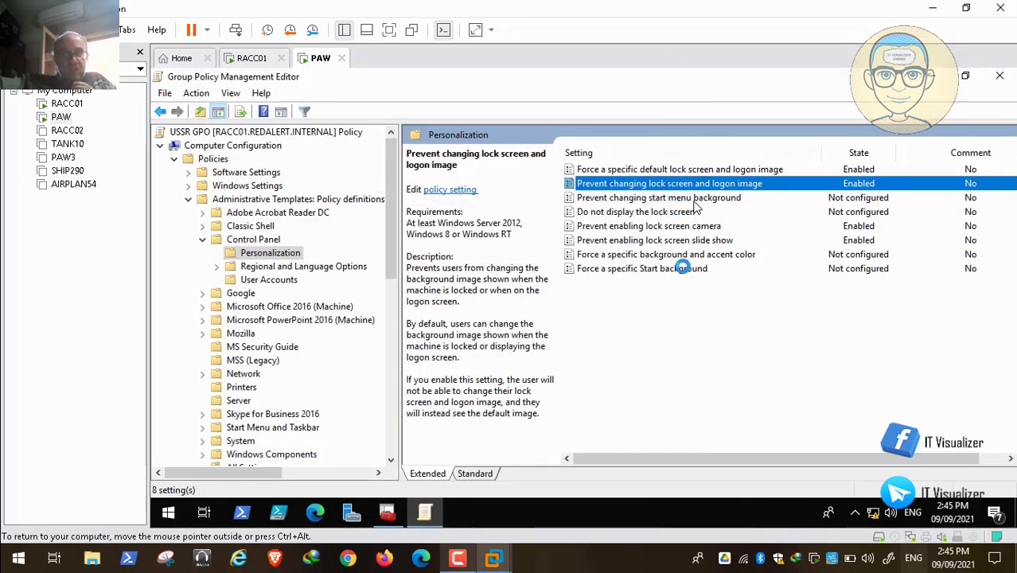
double_click(729, 169)
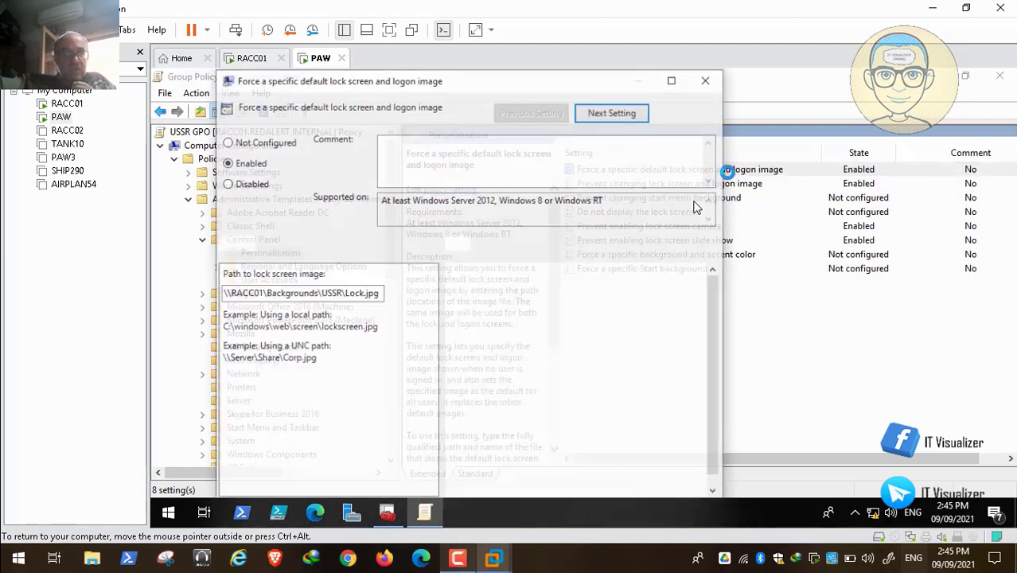
click(708, 79)
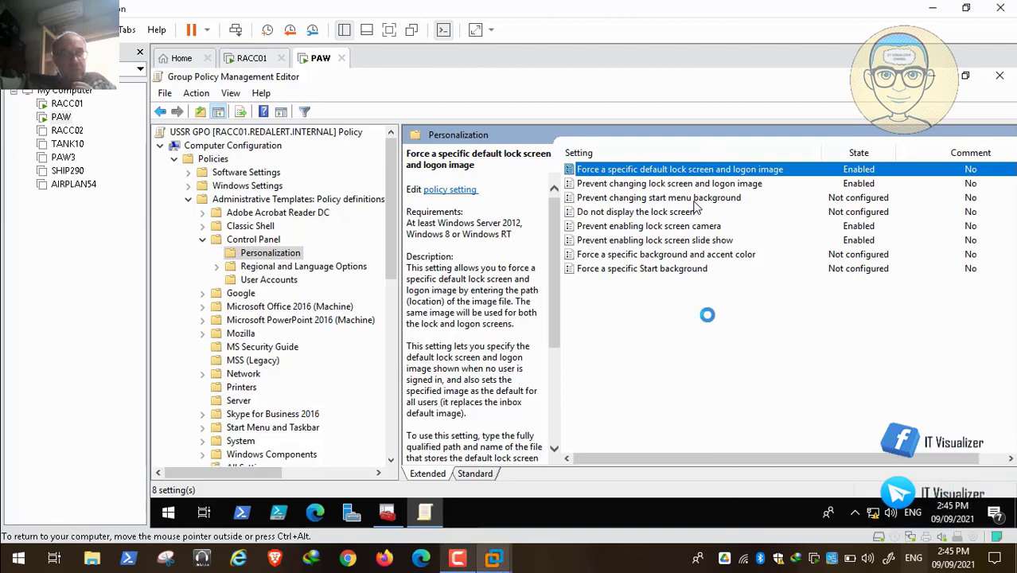
click(202, 240)
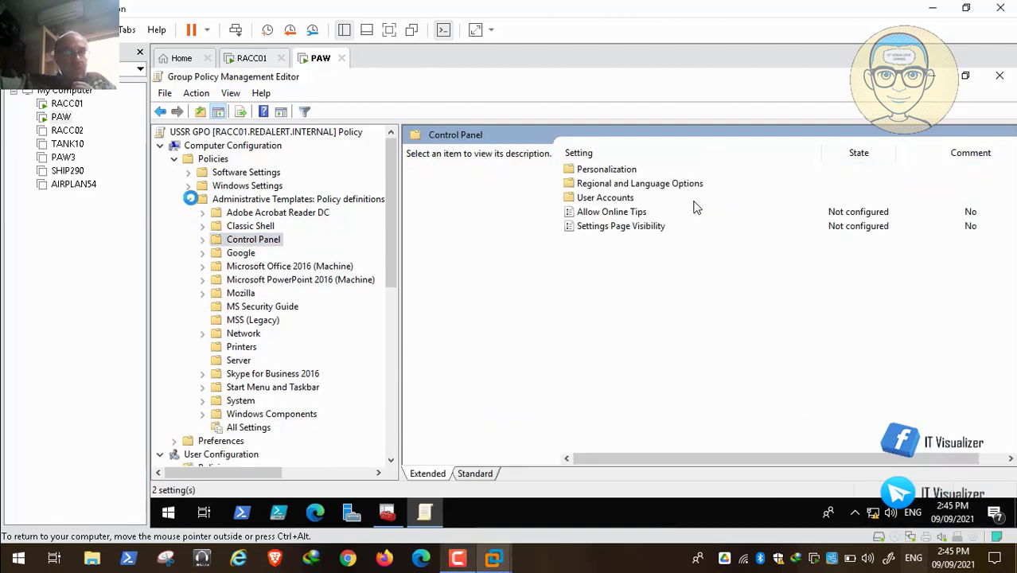
click(188, 199)
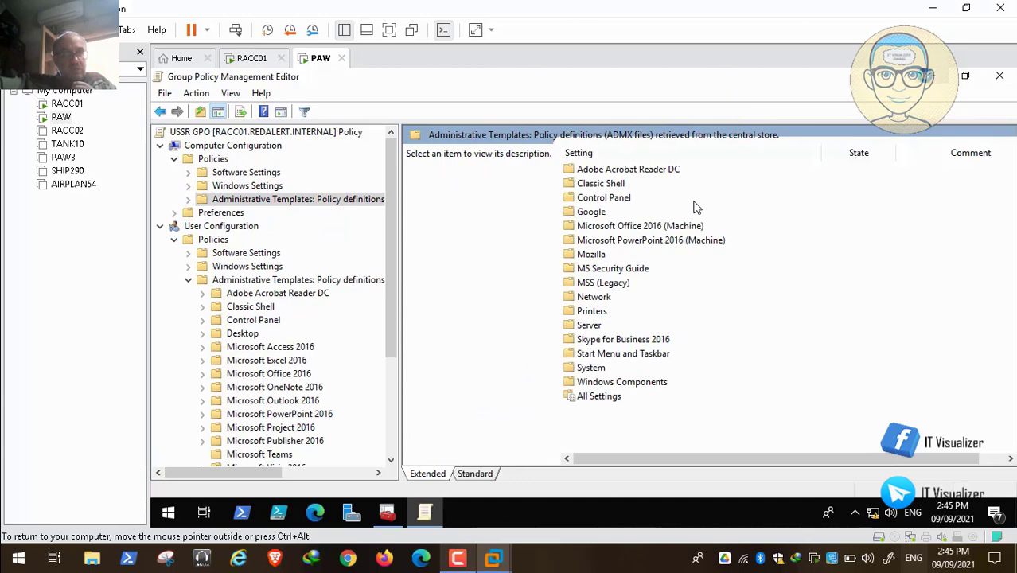
click(933, 75)
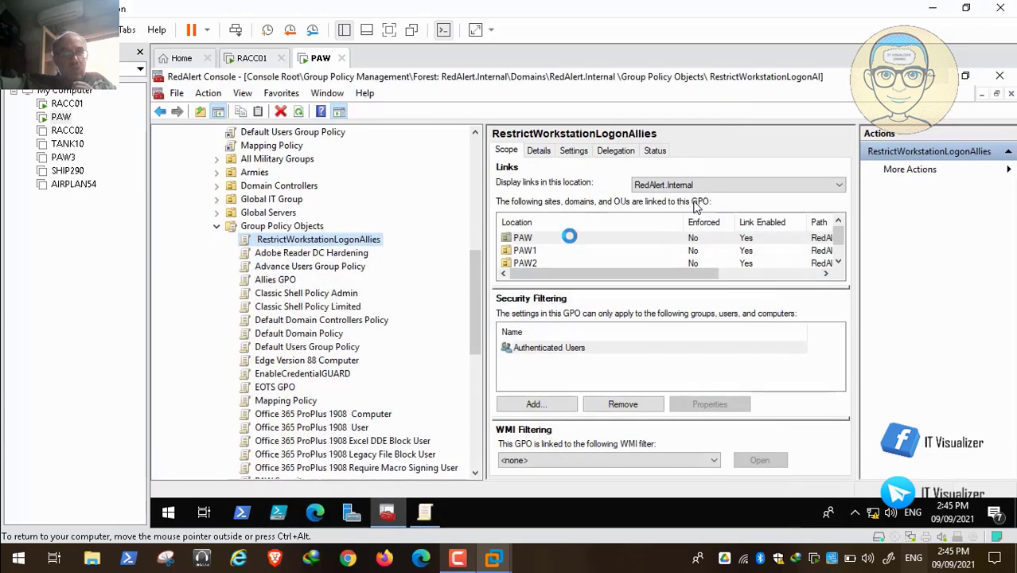
Open the Default Domain Policy for editing and maximize its editor window
right_click(314, 333)
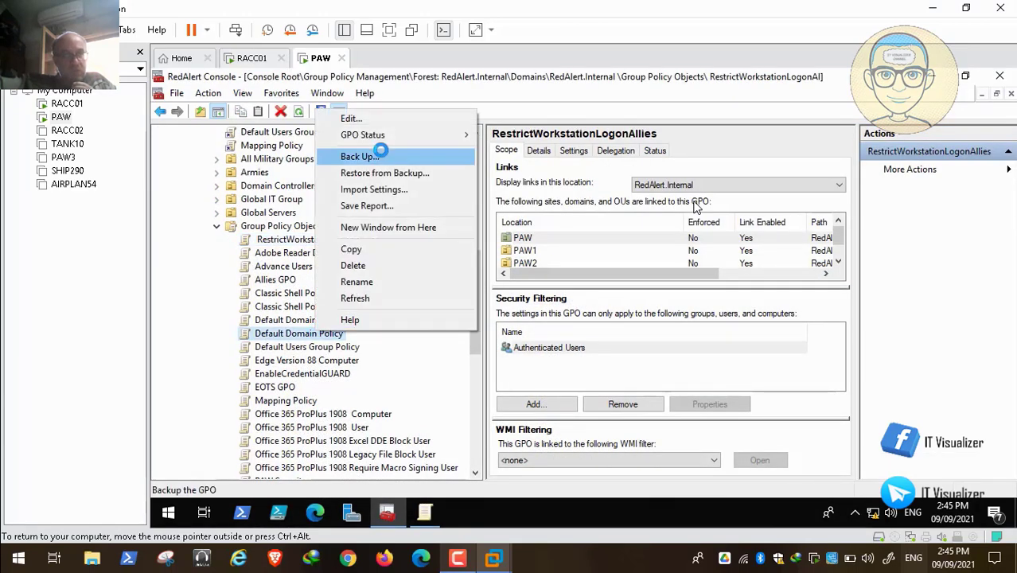
click(351, 118)
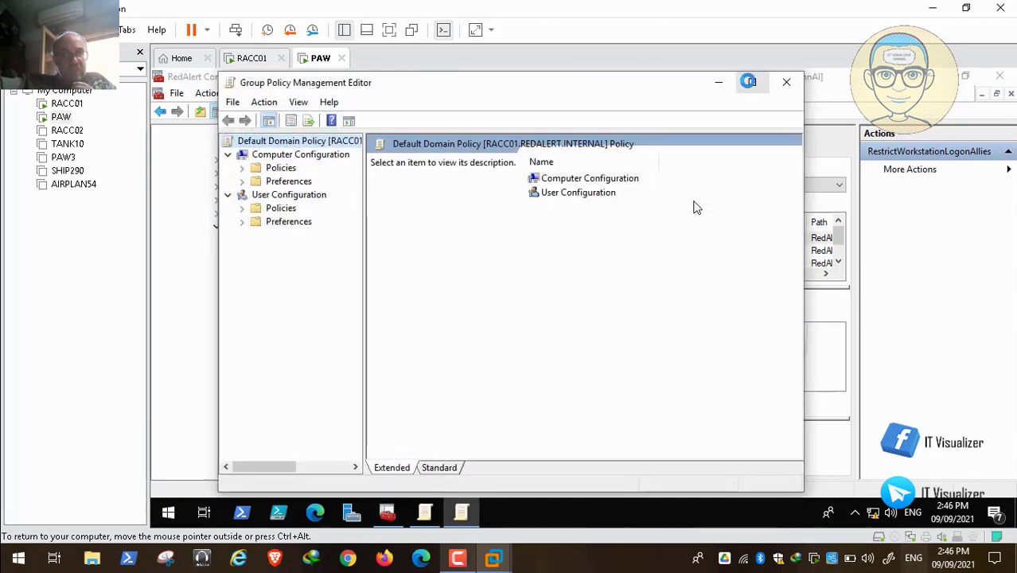
click(752, 82)
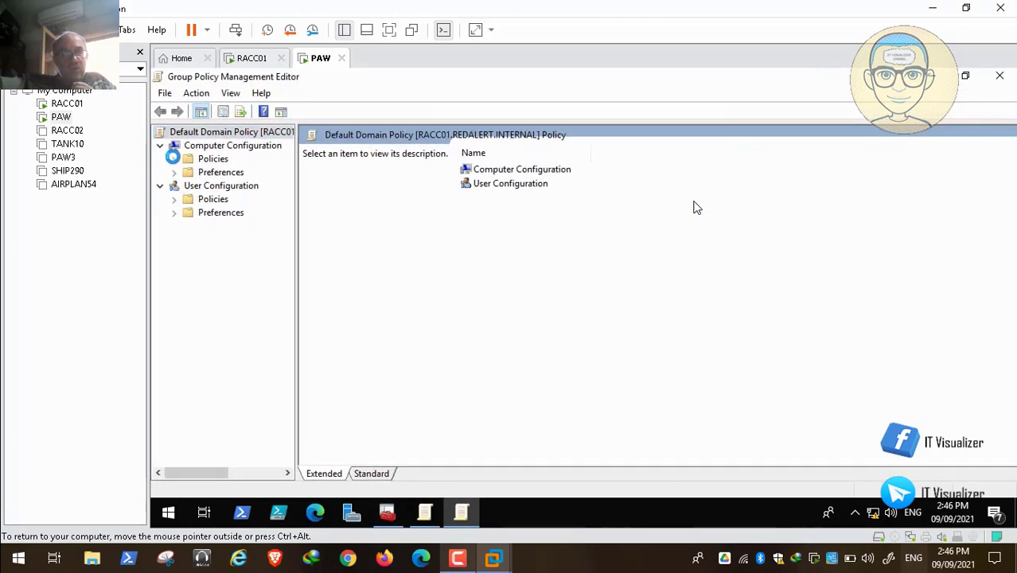
click(173, 158)
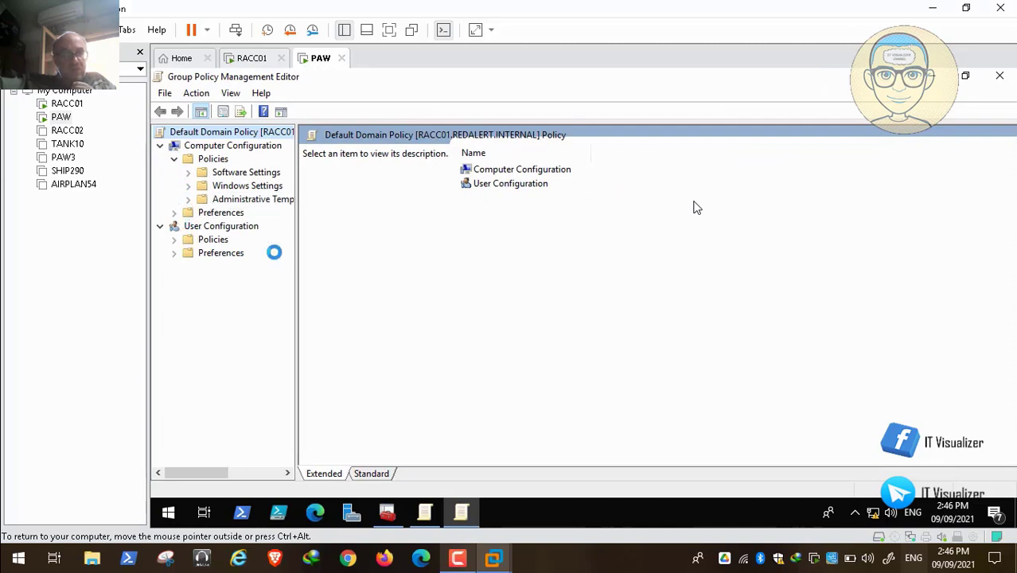
drag(297, 266, 382, 262)
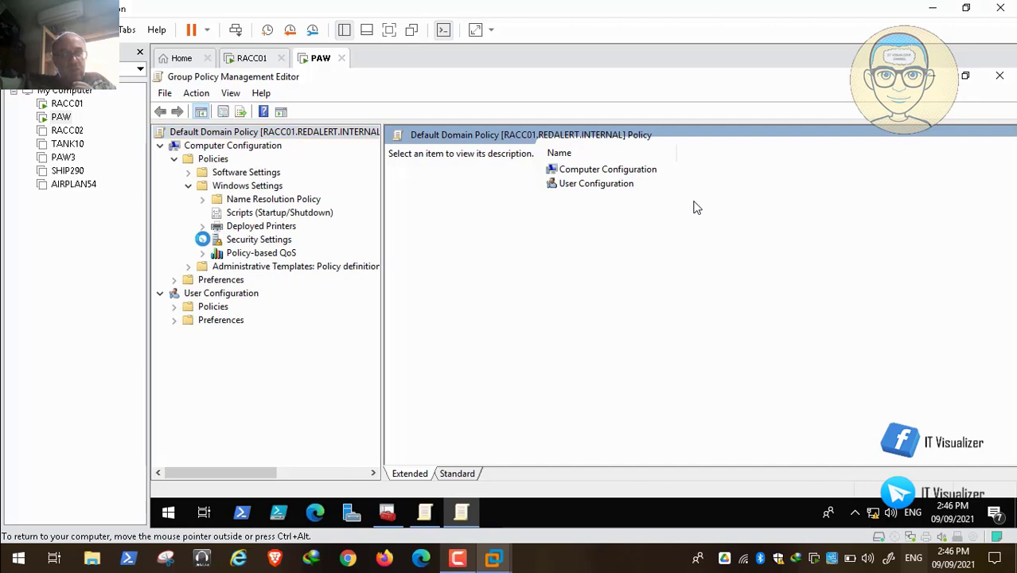
click(202, 238)
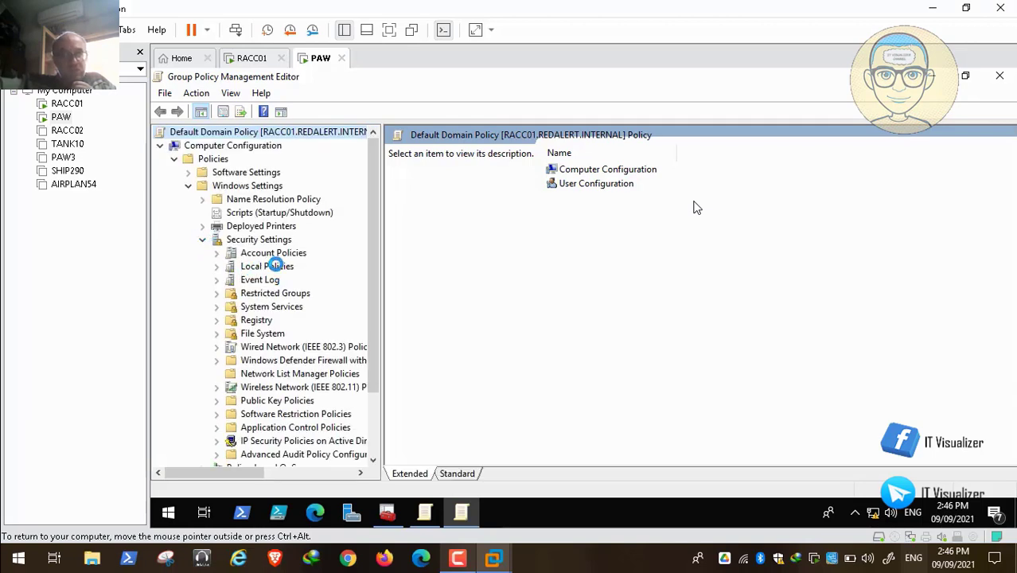
click(275, 265)
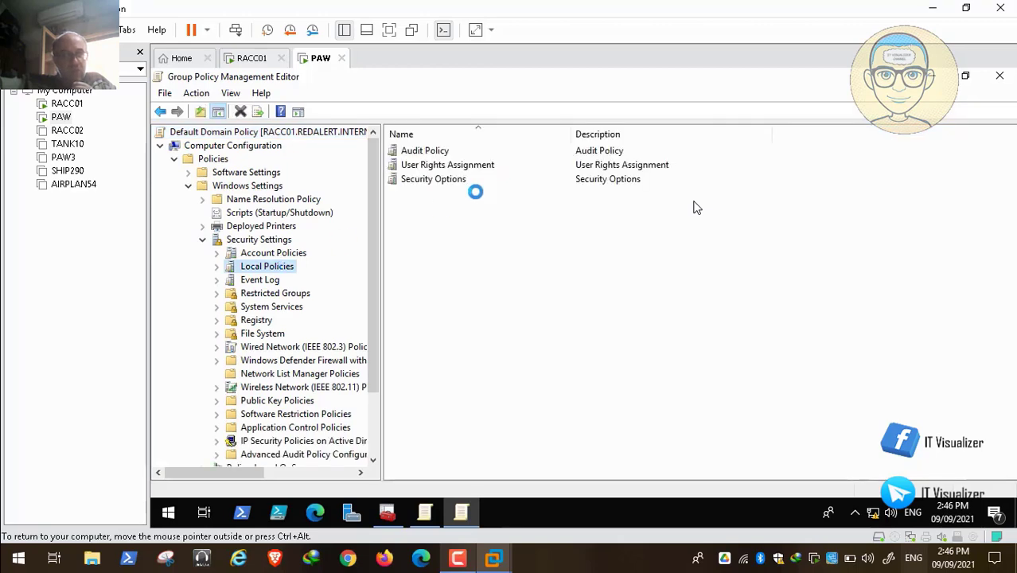
double_click(447, 165)
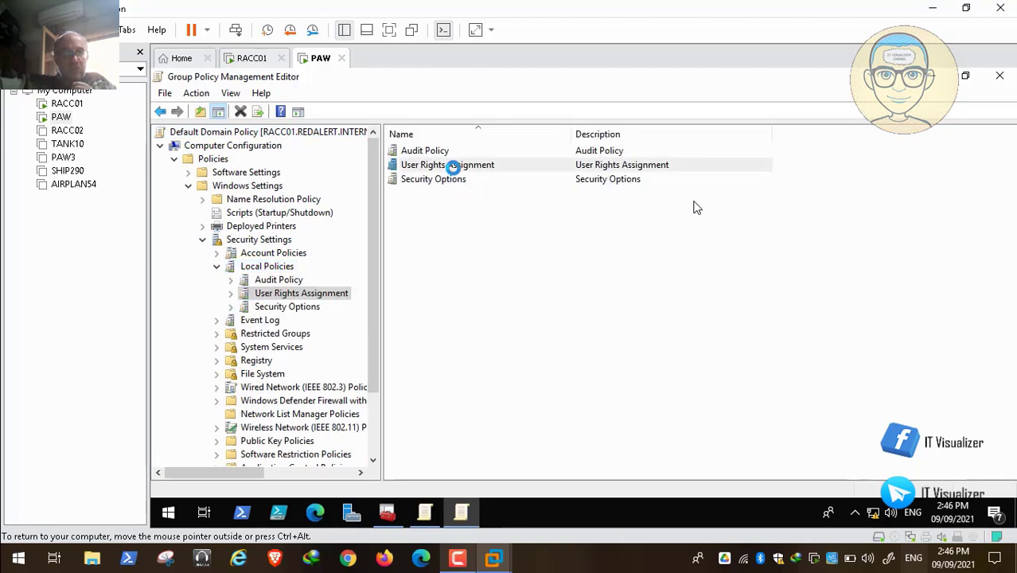
mouse_move(1011, 252)
mouse_down()
mouse_move(1012, 353)
mouse_move(1013, 257)
mouse_up()
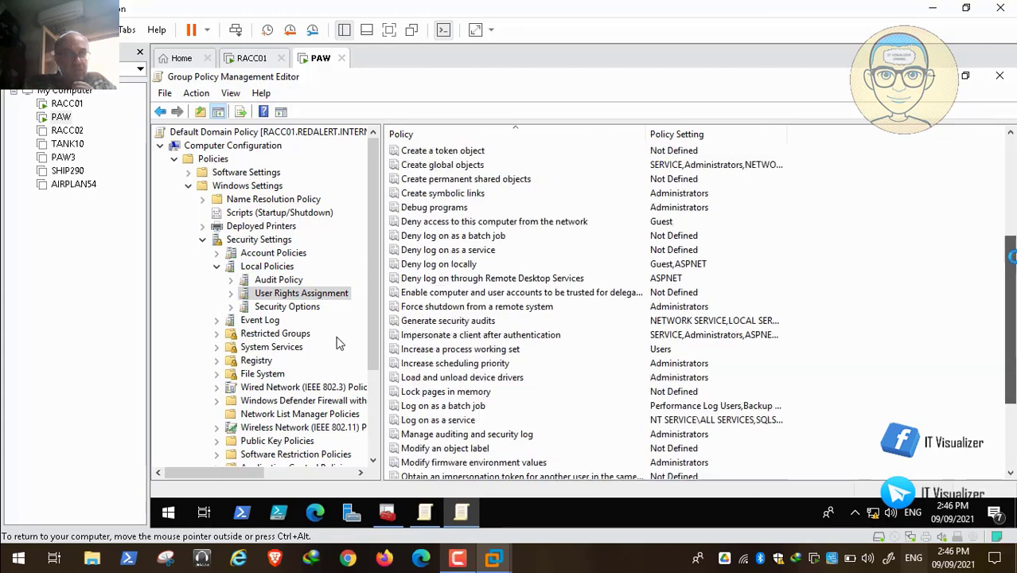
click(298, 310)
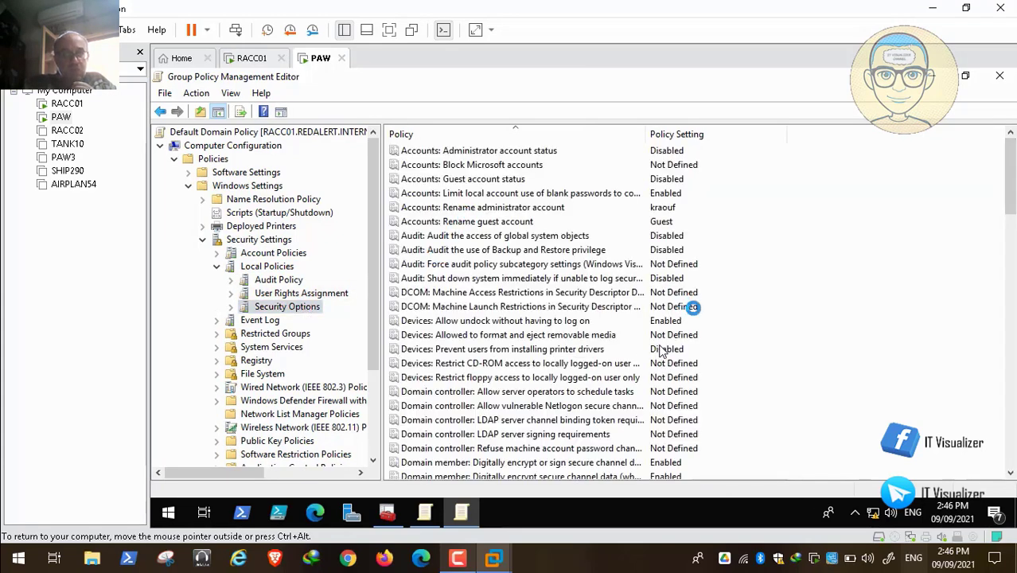
drag(1011, 189, 1010, 268)
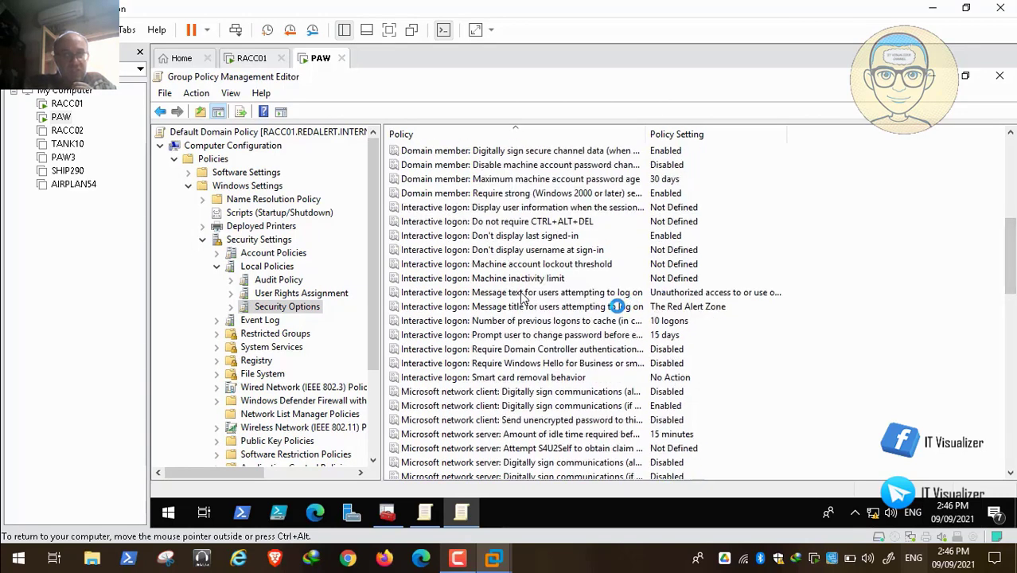
Open the Default Domain Policy's logon message text policy and copy its message text
click(470, 296)
double_click(478, 297)
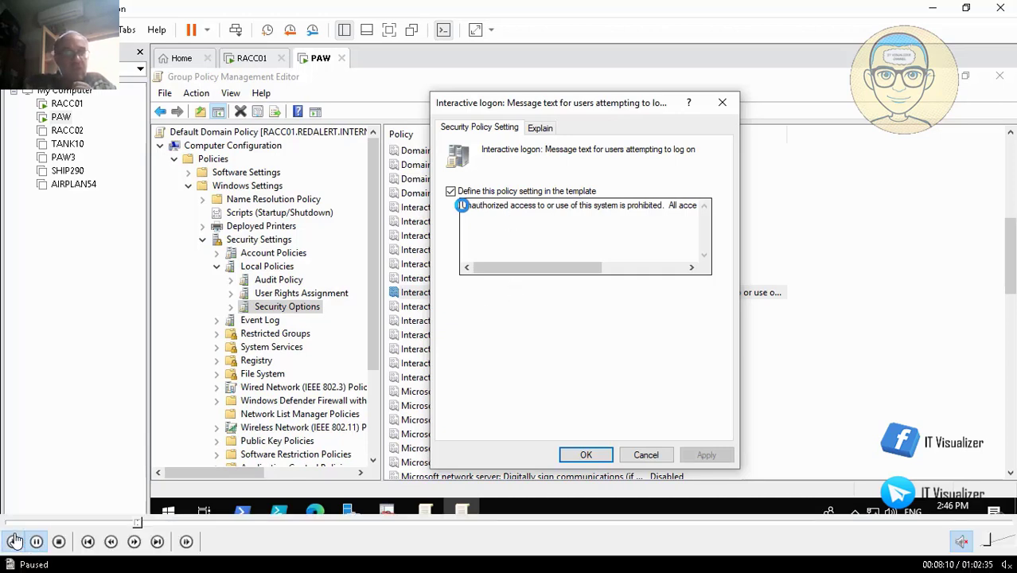
click(14, 541)
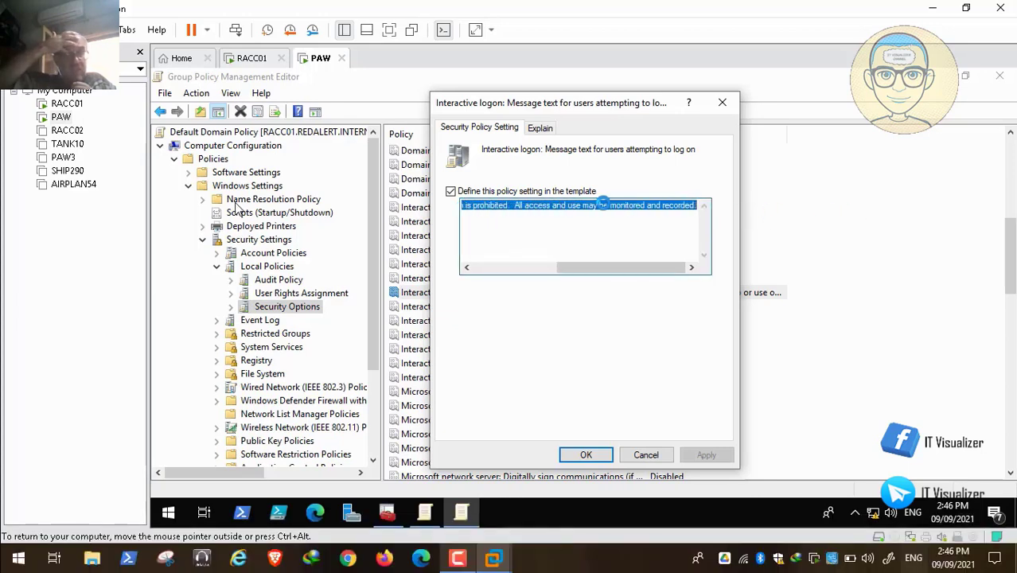
right_click(604, 205)
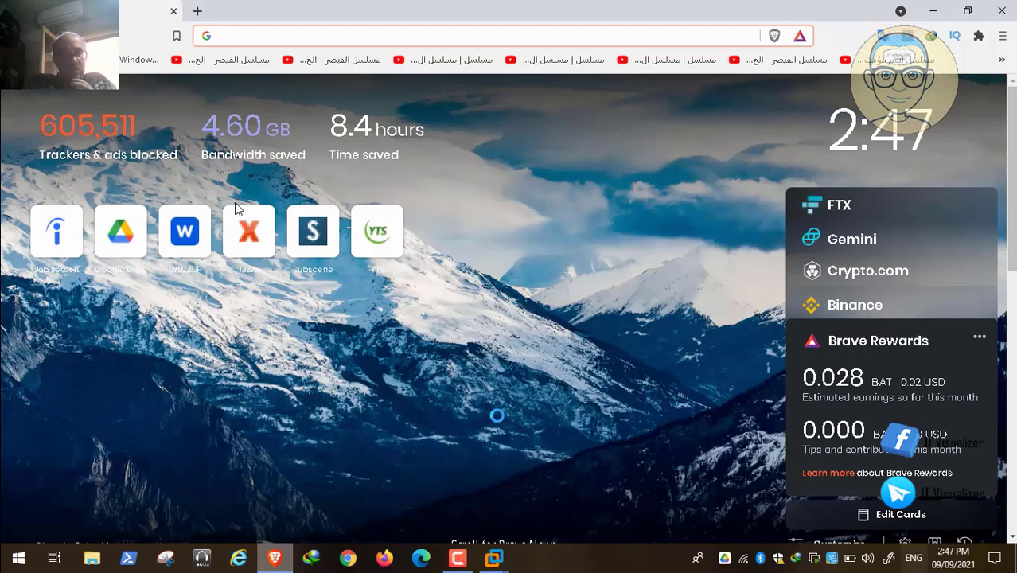
Copy the Russian translation of the logon message in Google Translate
mouse_move(184, 555)
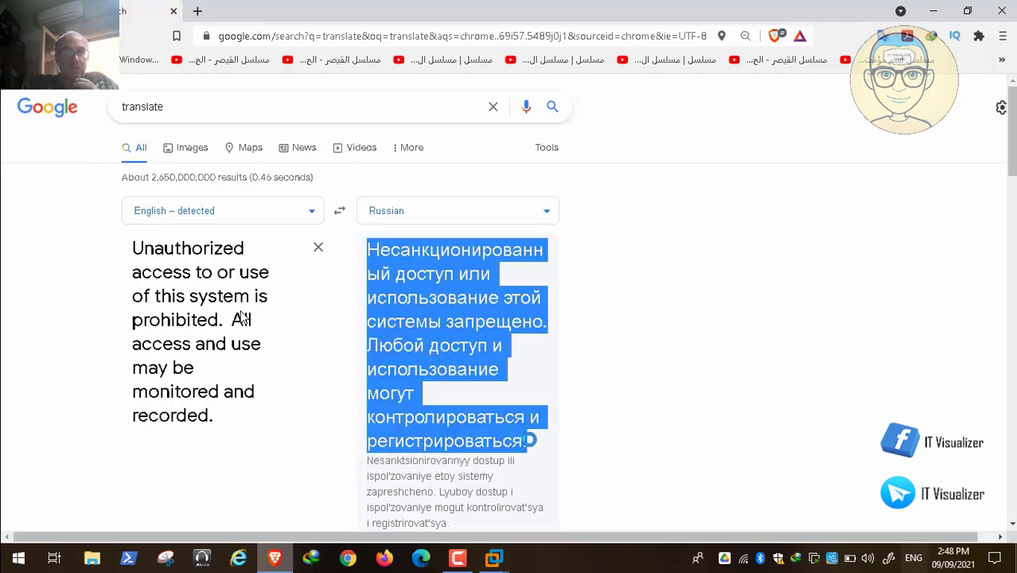
mouse_move(1011, 151)
mouse_down()
mouse_move(1011, 190)
mouse_move(1012, 171)
mouse_up()
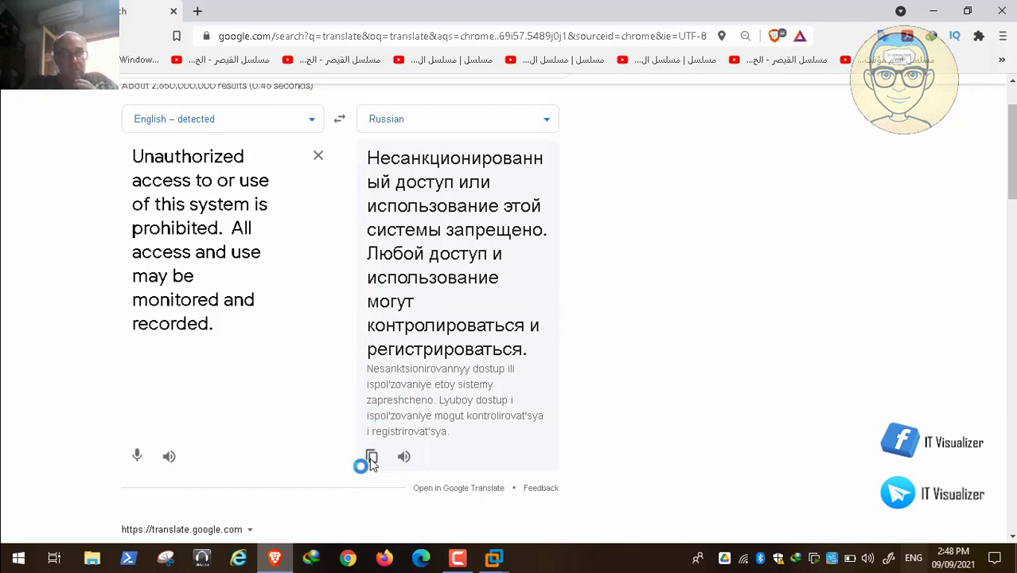
click(370, 458)
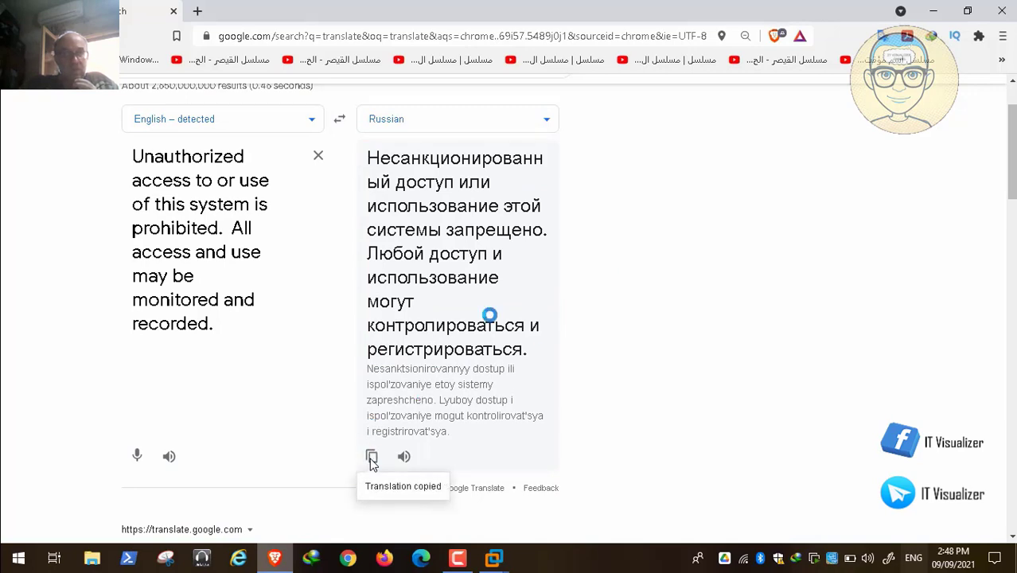
Return to the PAW virtual machine and cancel the Default Domain Policy's message text dialog
click(494, 558)
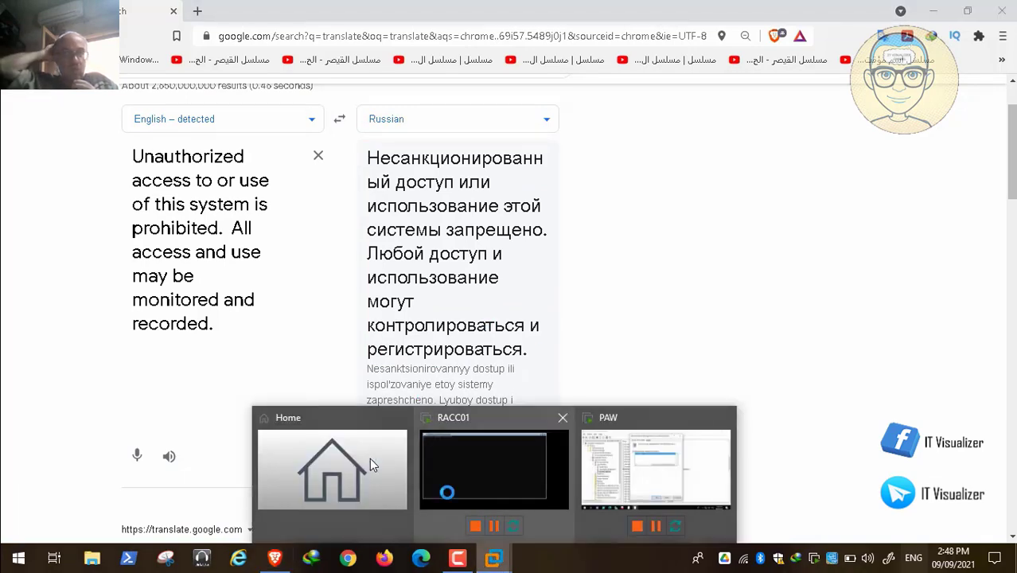
click(618, 458)
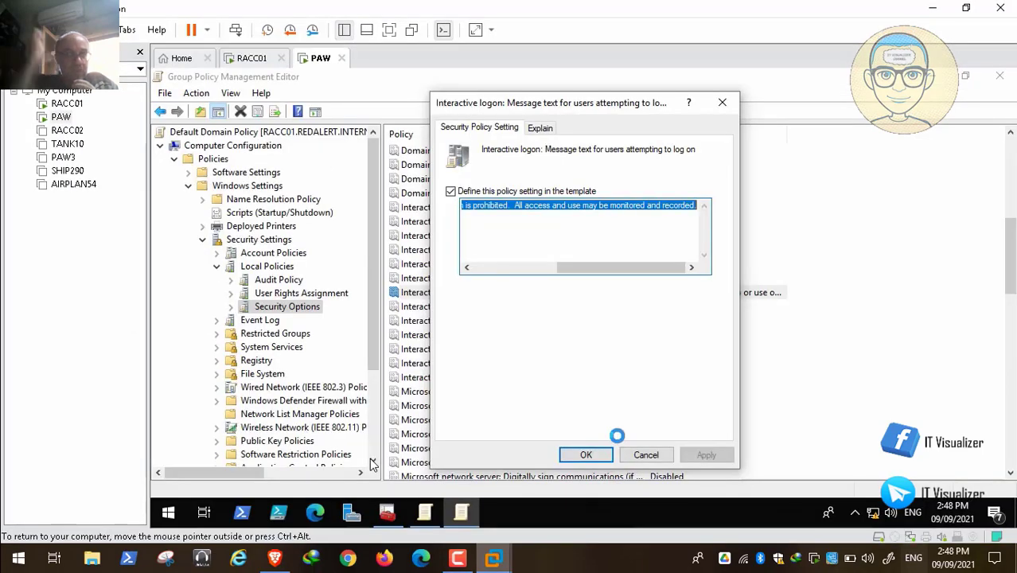
click(646, 455)
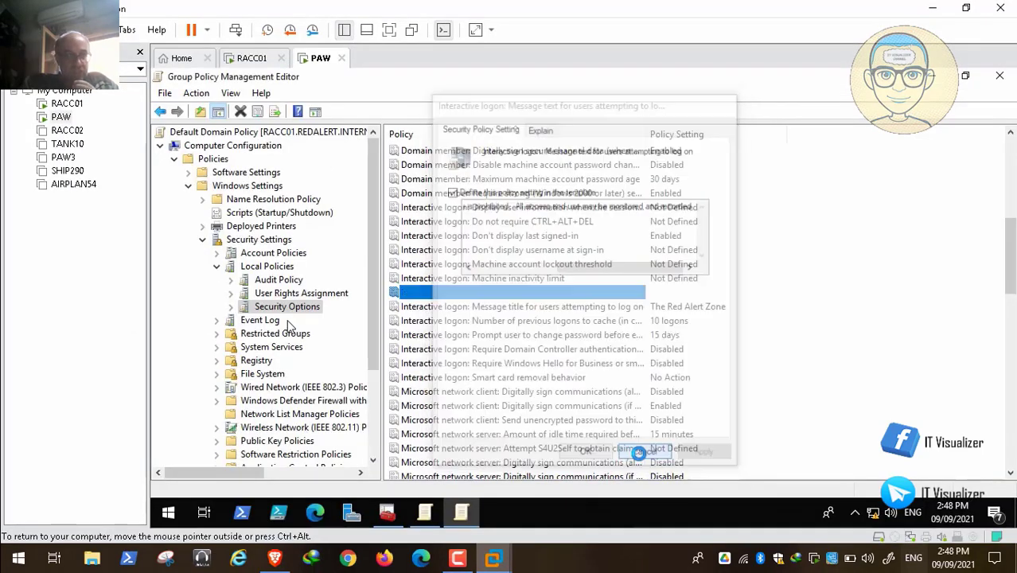
In the USSR GPO's computer Security Options, define the logon message text policy with the pasted Russian translation and apply it
click(930, 76)
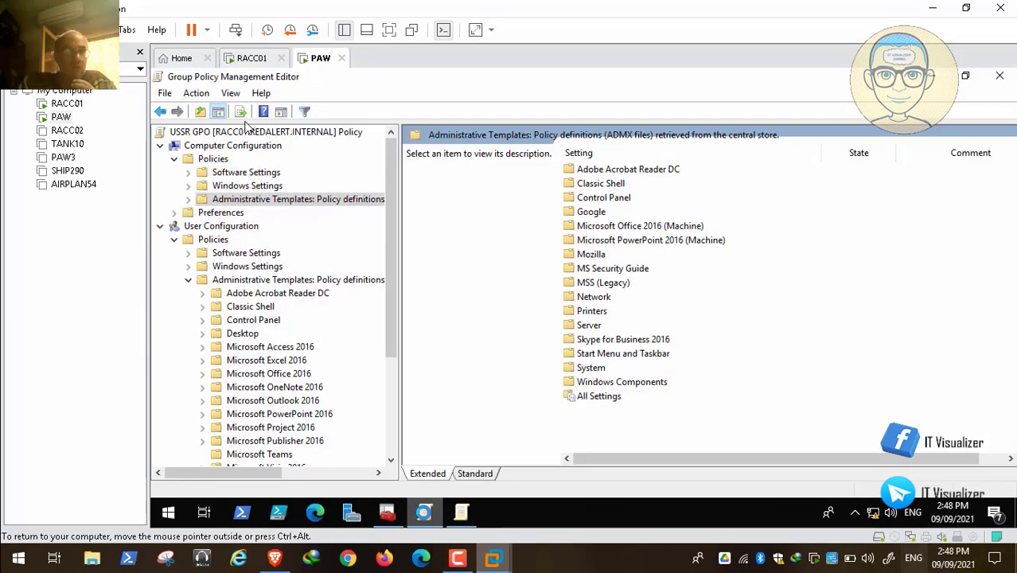
click(189, 280)
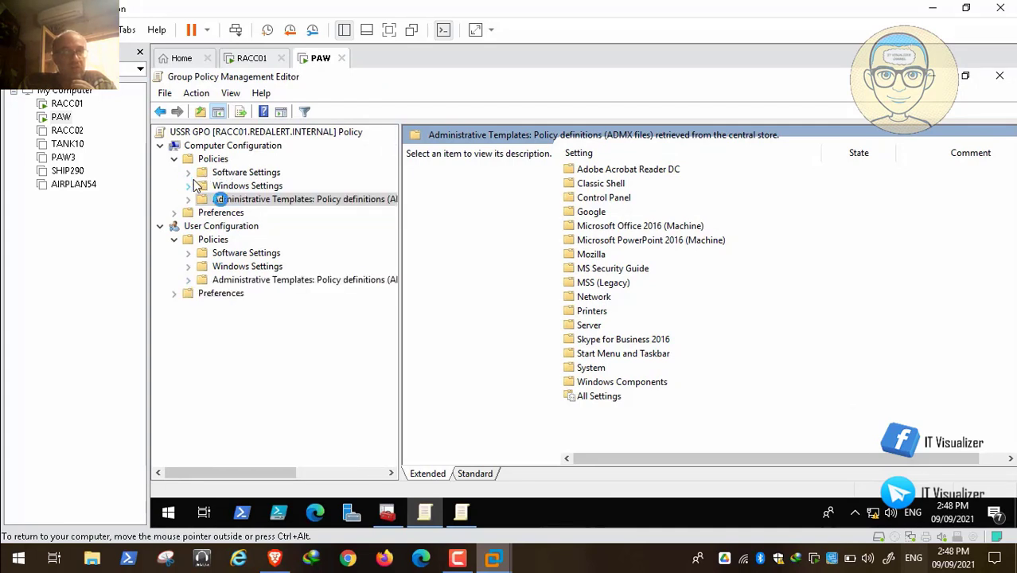
click(188, 186)
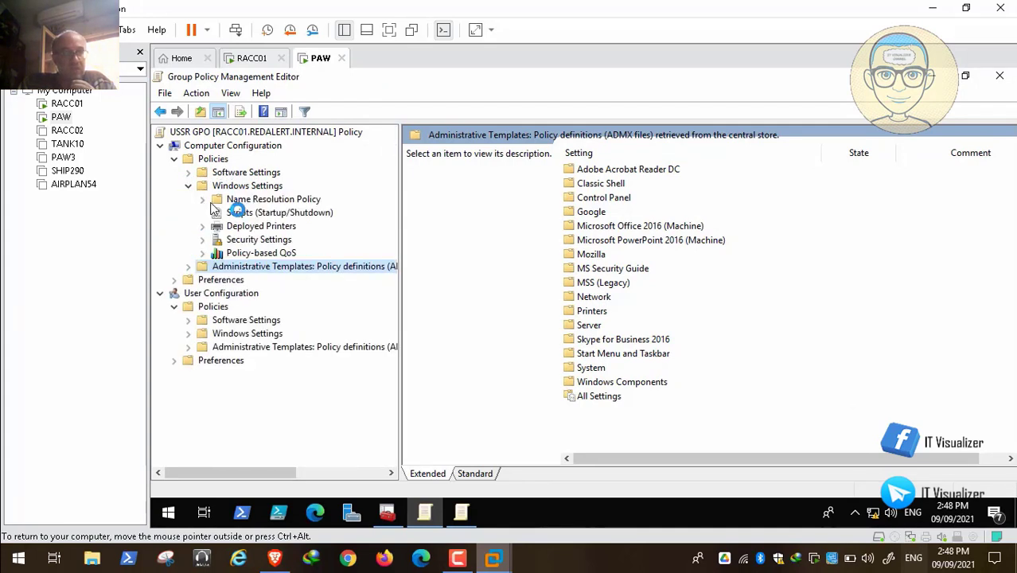
double_click(261, 240)
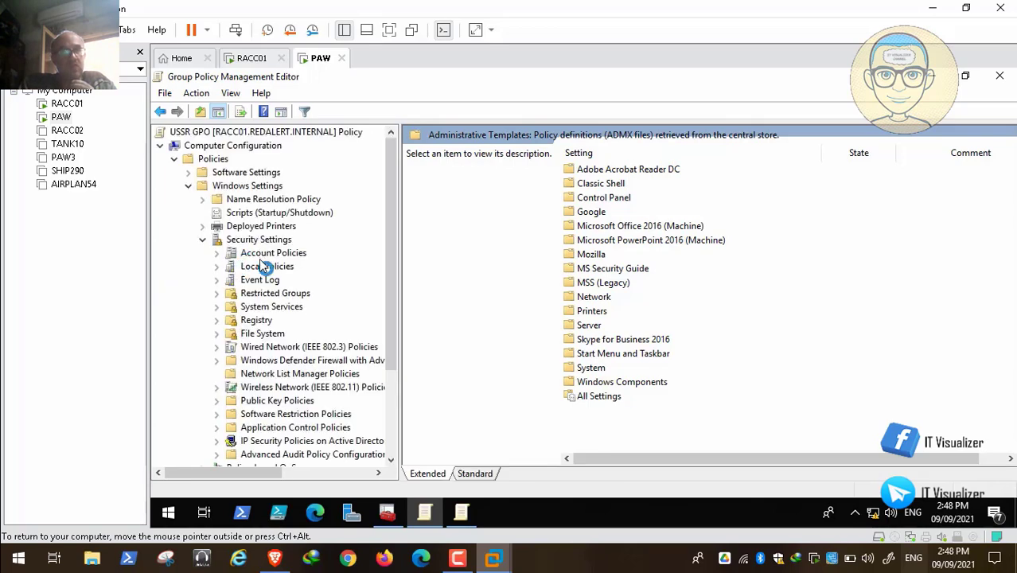
click(268, 268)
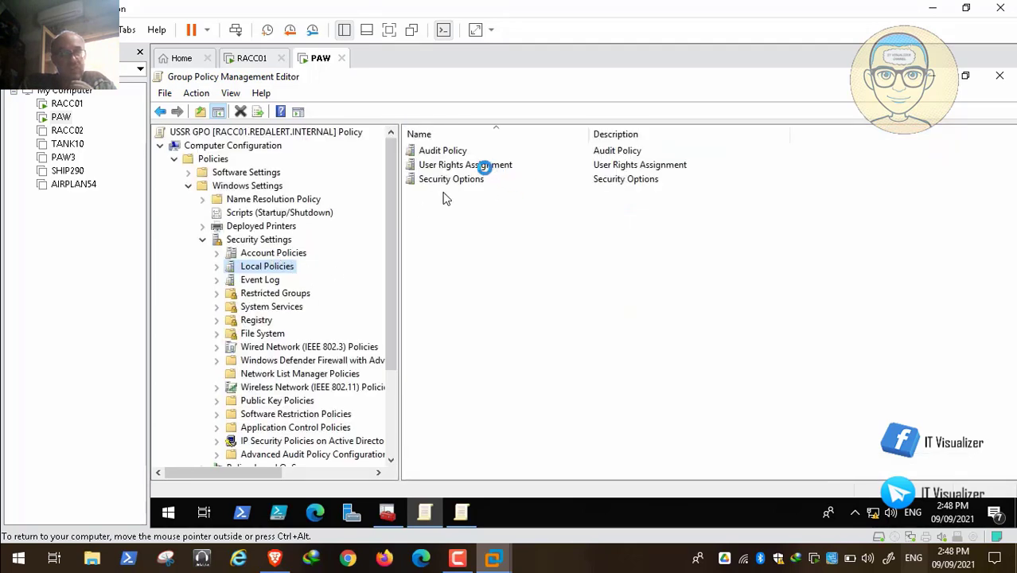
double_click(465, 180)
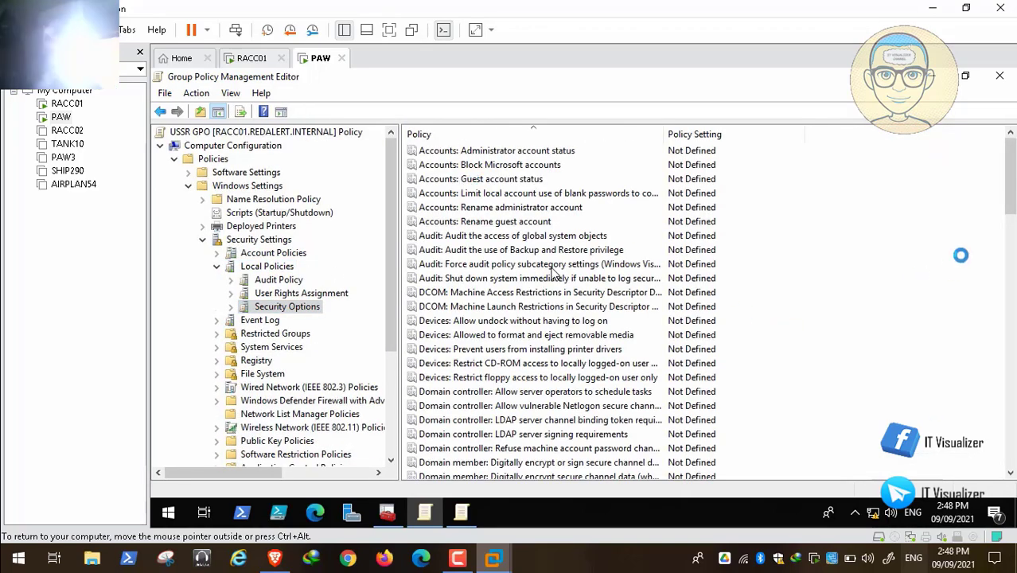
scroll(555, 272, down, 5)
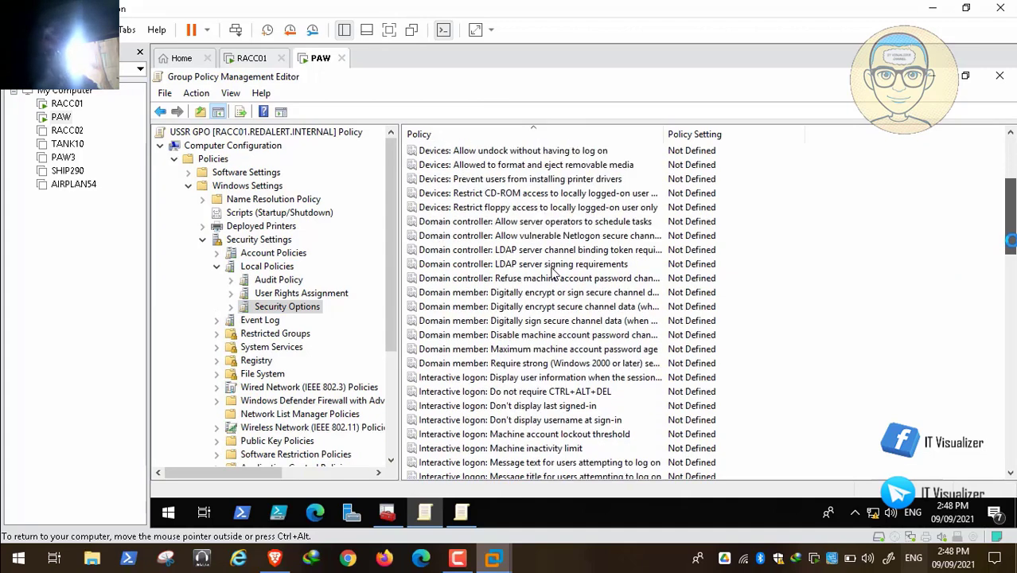
scroll(554, 273, down, 2)
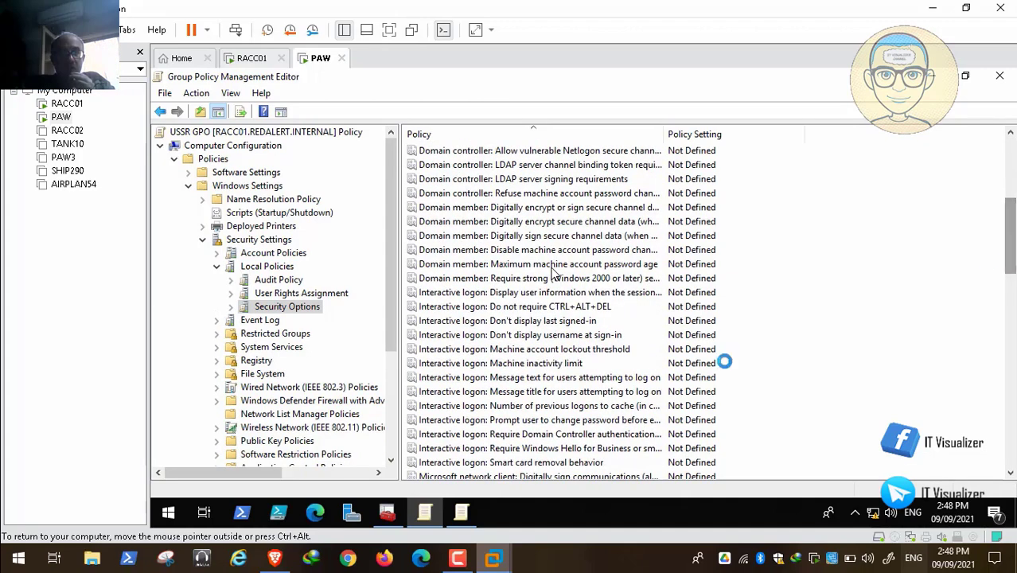
double_click(617, 378)
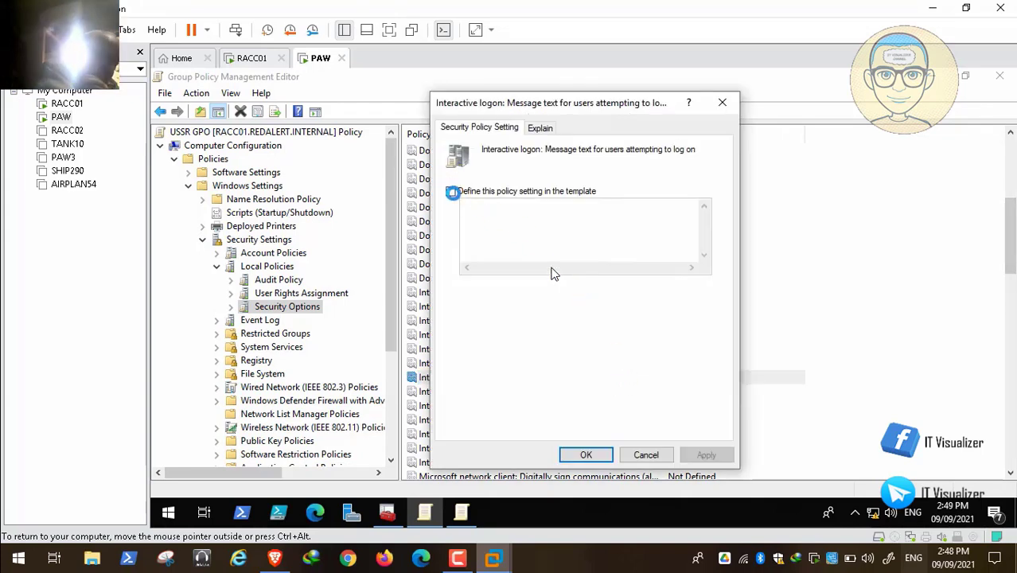
click(451, 191)
click(475, 206)
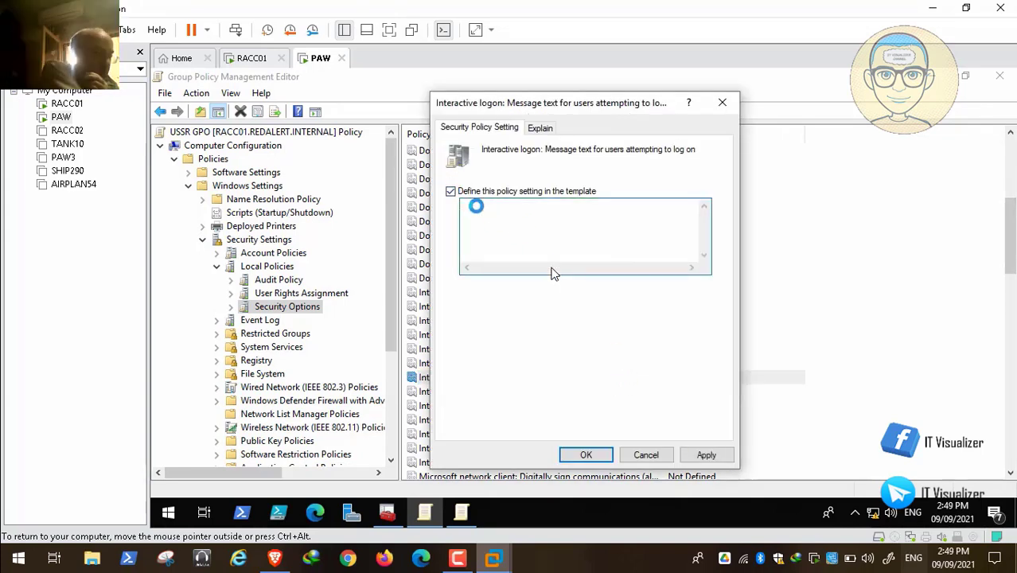
key(ctrl+v)
click(553, 268)
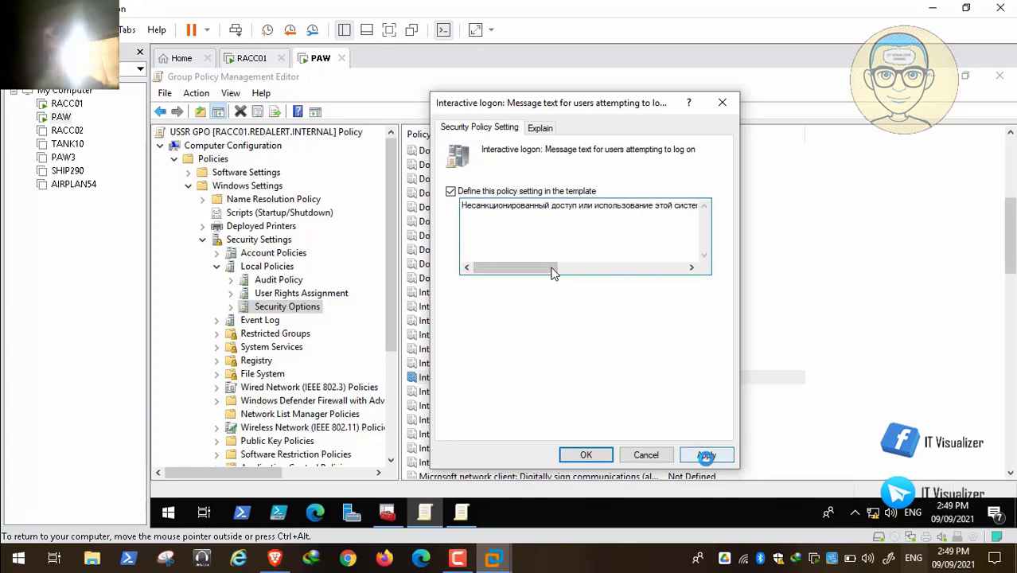
click(706, 455)
click(584, 454)
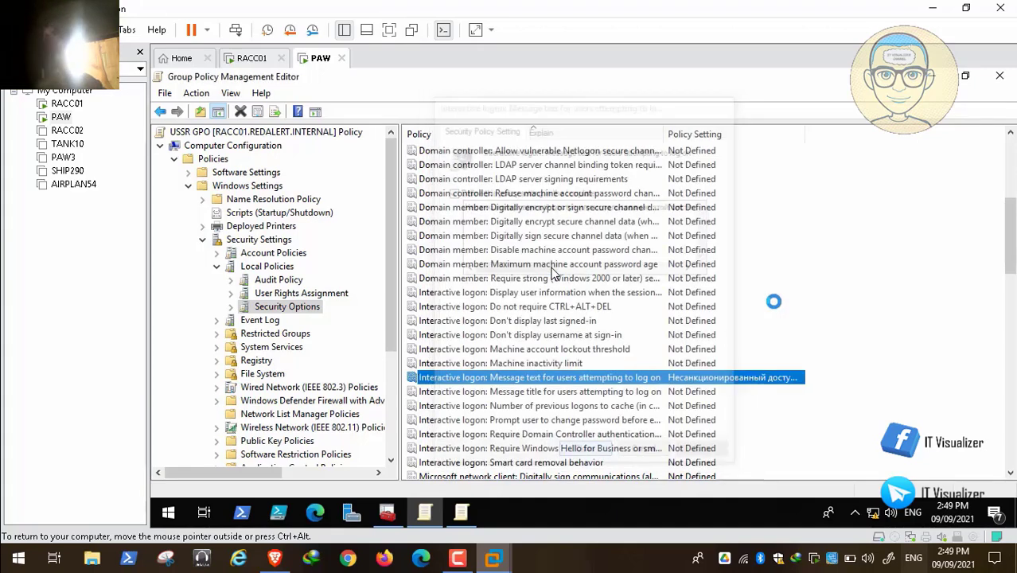
Open the Default Domain Policy's logon message title policy and copy its title text
click(931, 78)
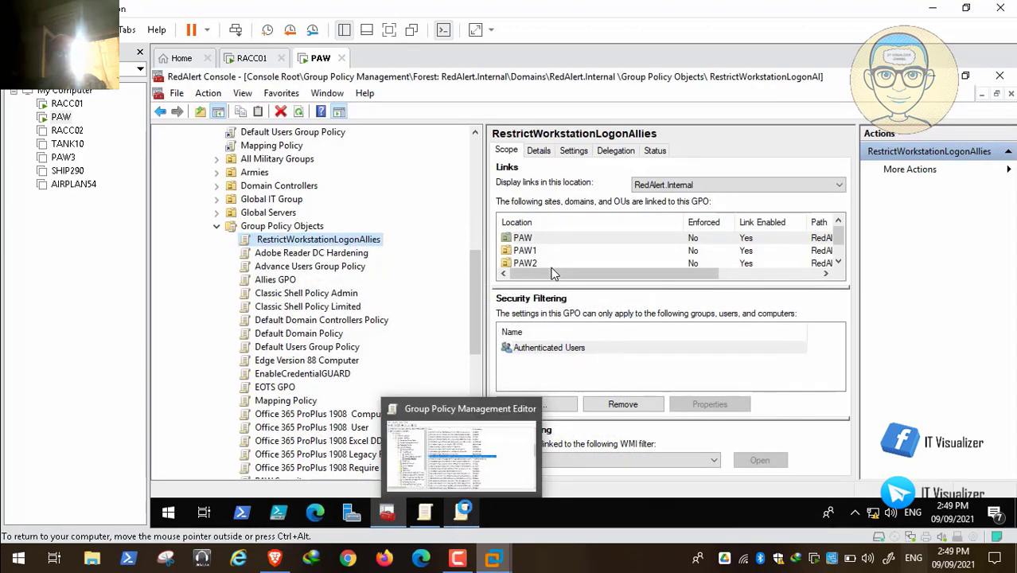
click(461, 510)
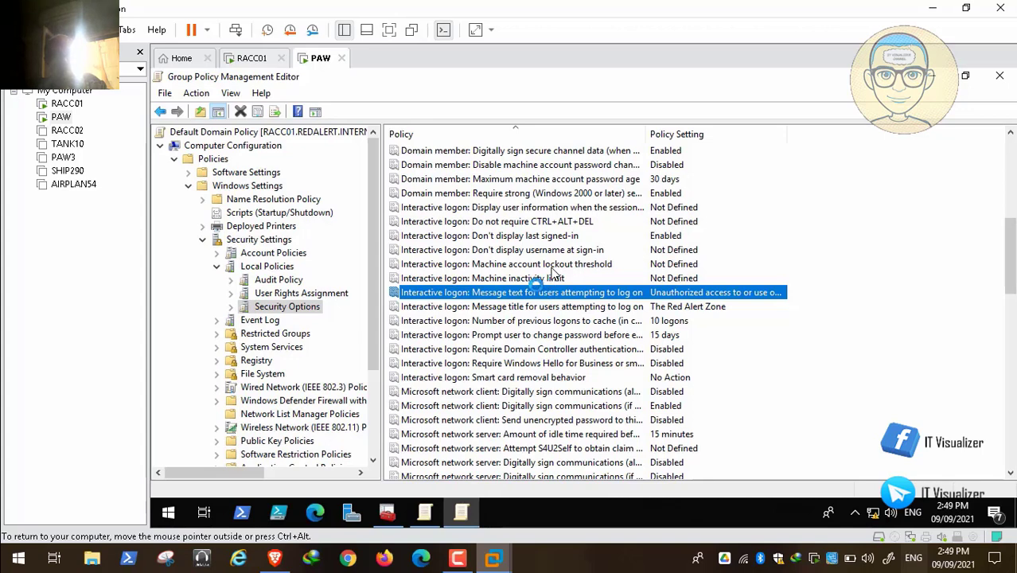
double_click(538, 307)
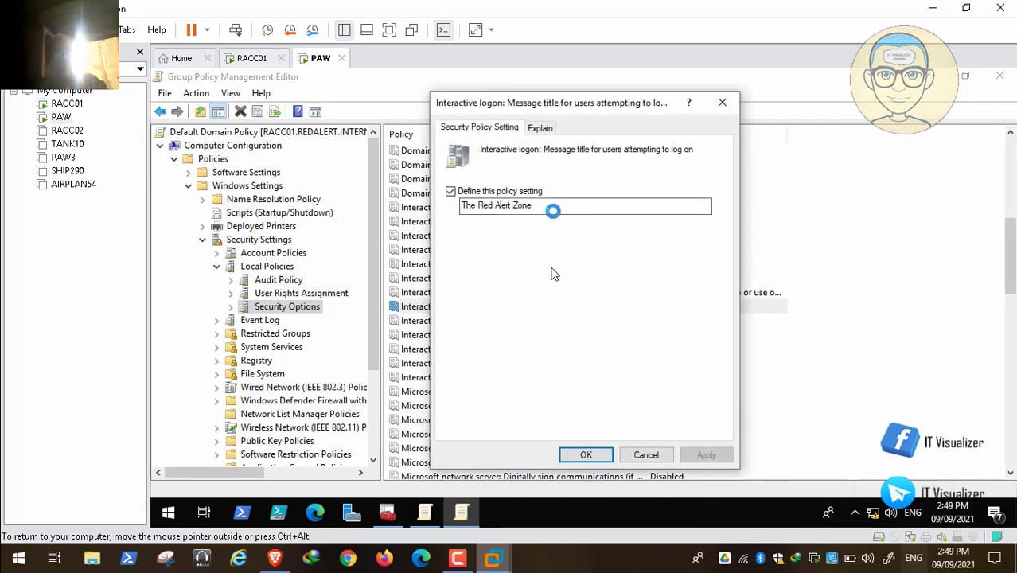
drag(552, 206, 422, 203)
right_click(500, 208)
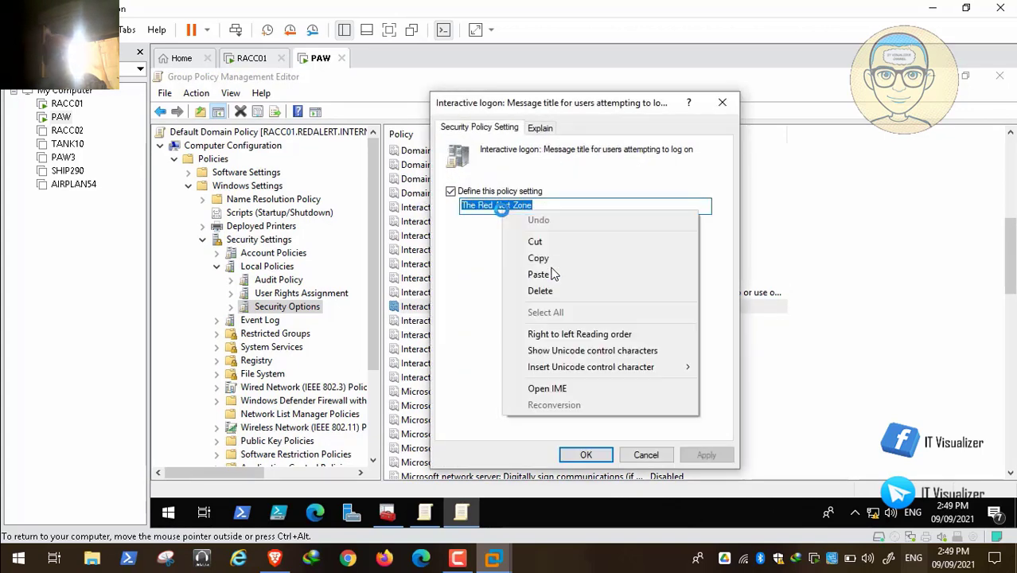
click(538, 257)
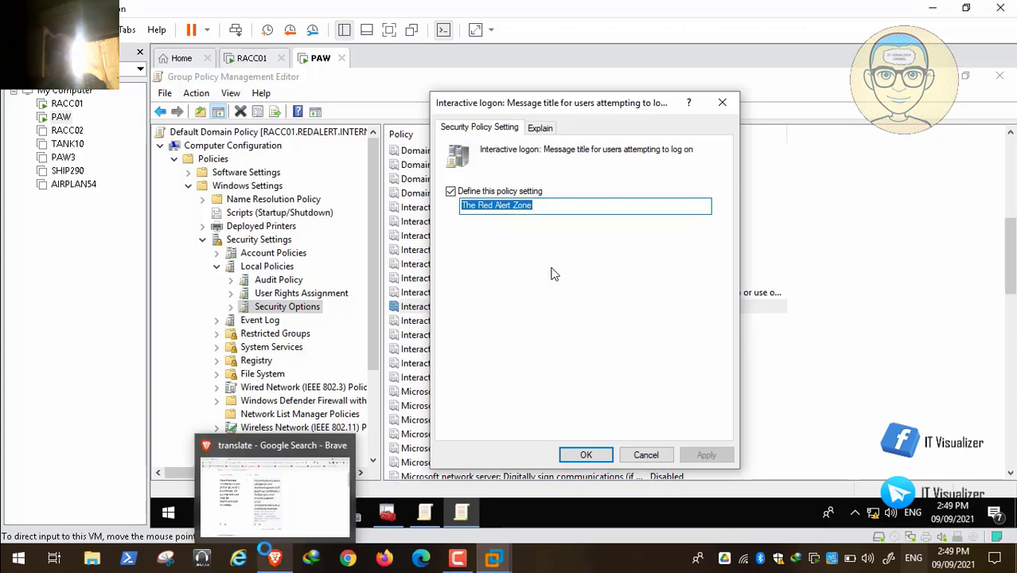
Translate the title The Red Alert Zone into Russian and copy the translation
click(269, 554)
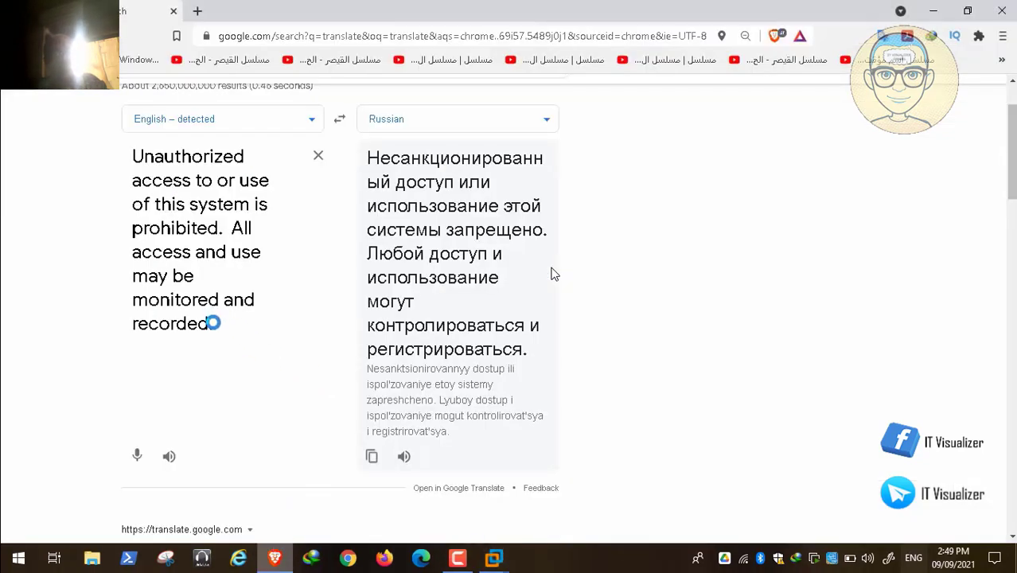
drag(213, 323, 117, 245)
key(BackSpace)
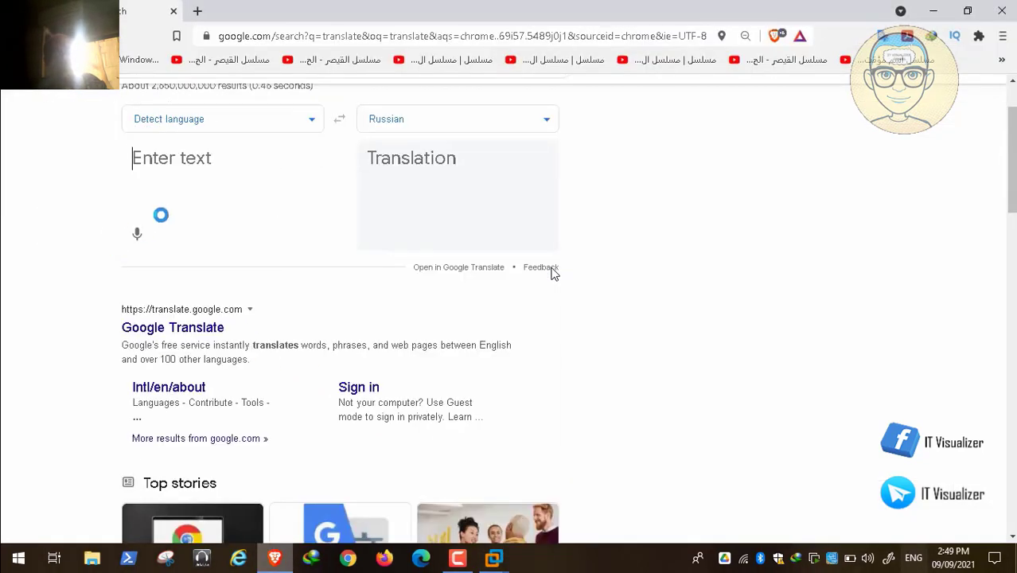
key(ctrl+v)
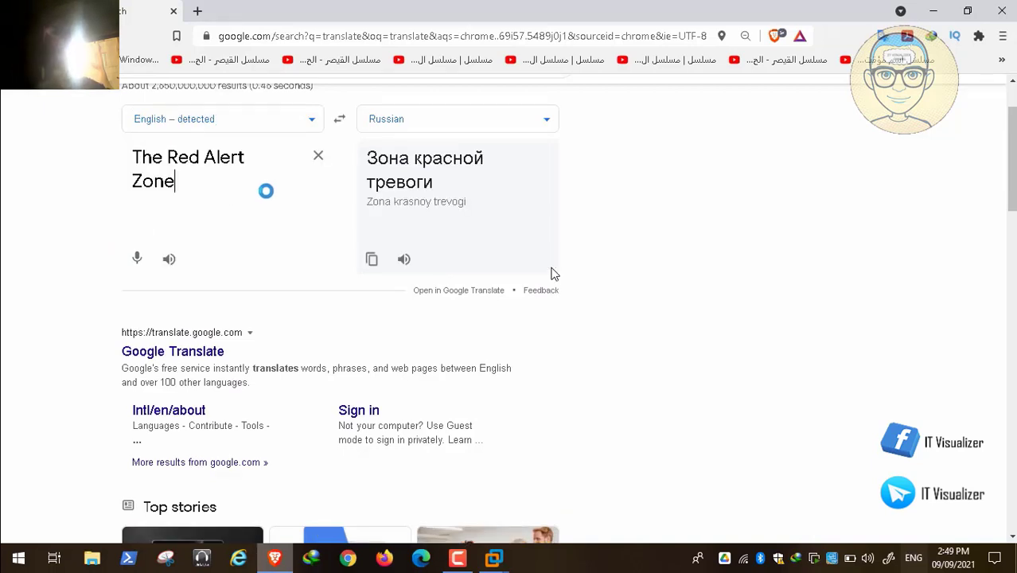
click(372, 258)
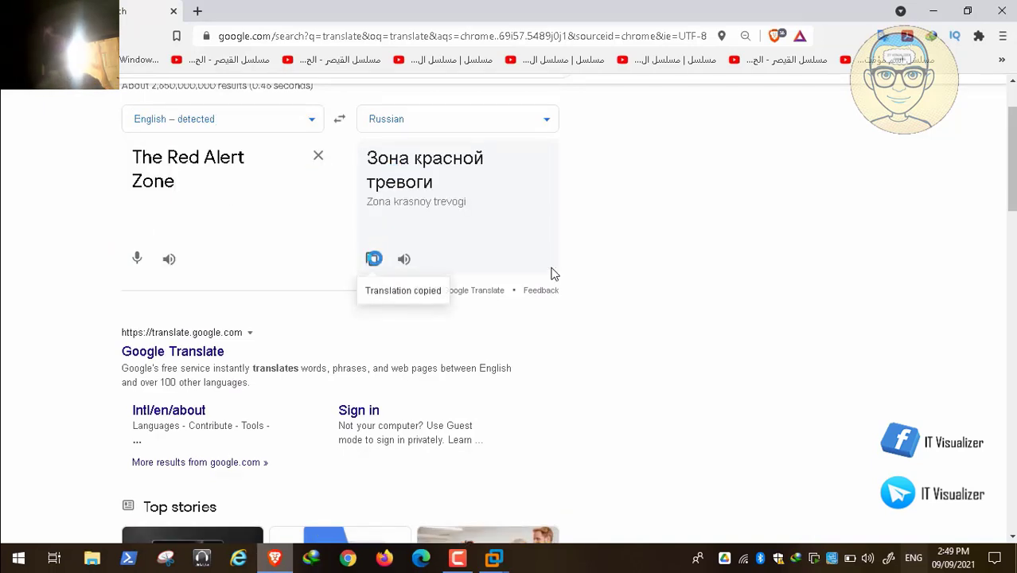
Return to the PAW virtual machine, close the message title dialog and switch back to the policy editor
click(494, 557)
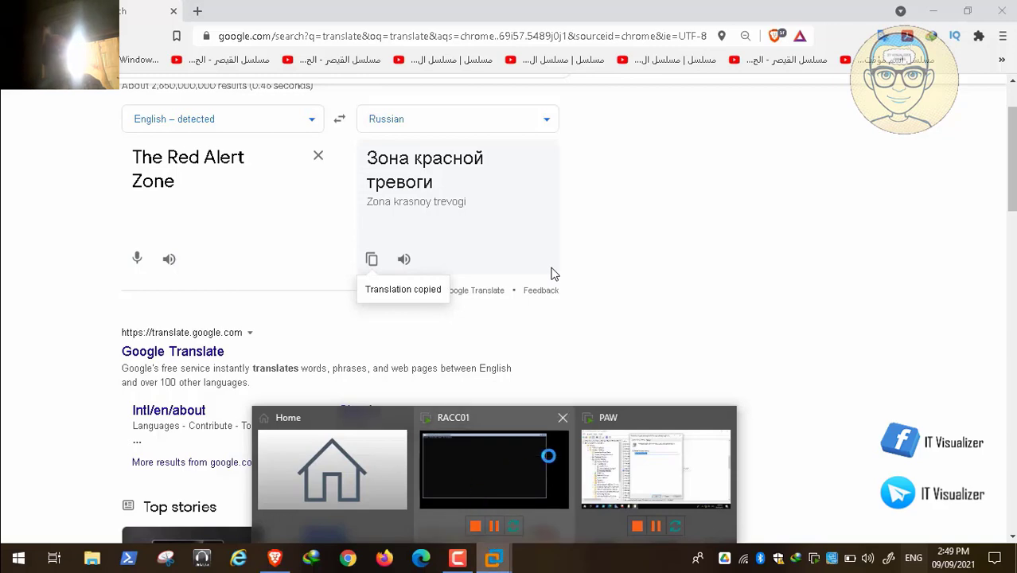
click(634, 459)
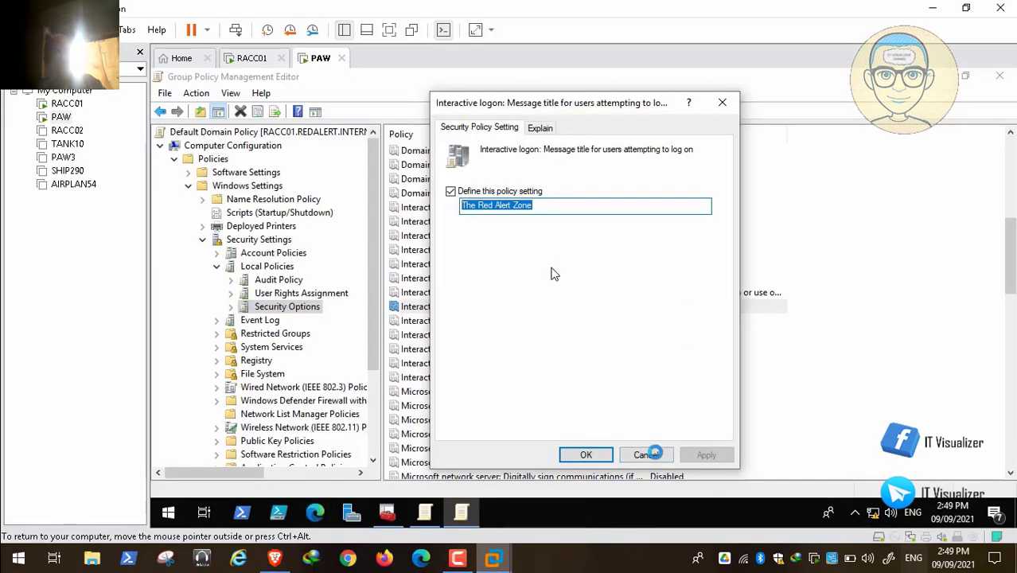
click(585, 454)
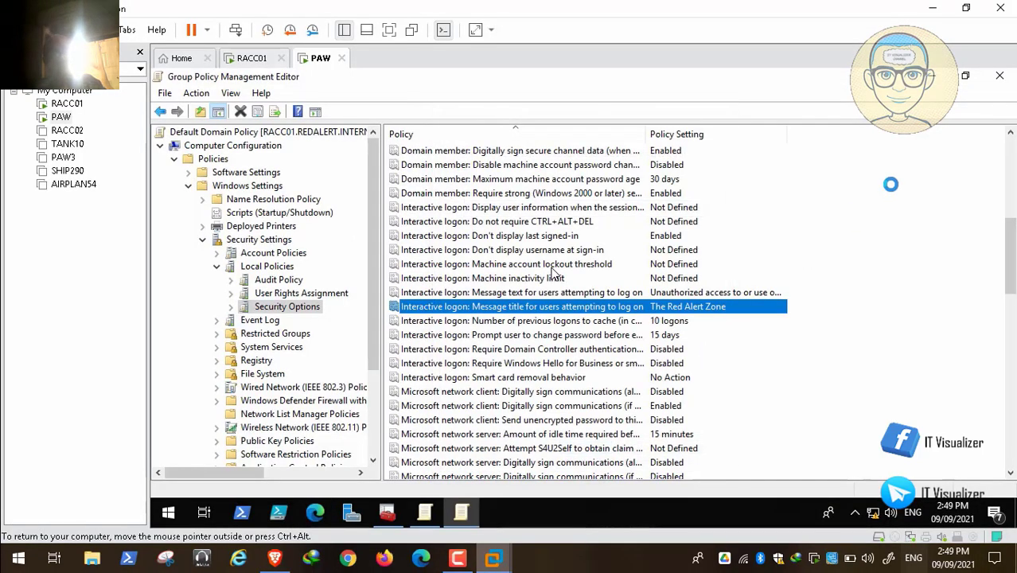
click(931, 76)
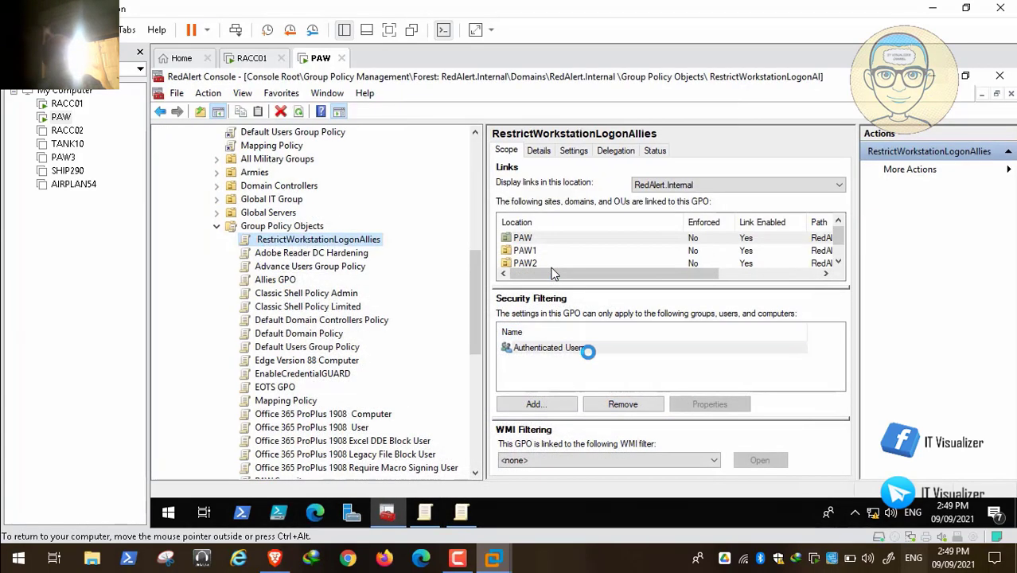
click(466, 508)
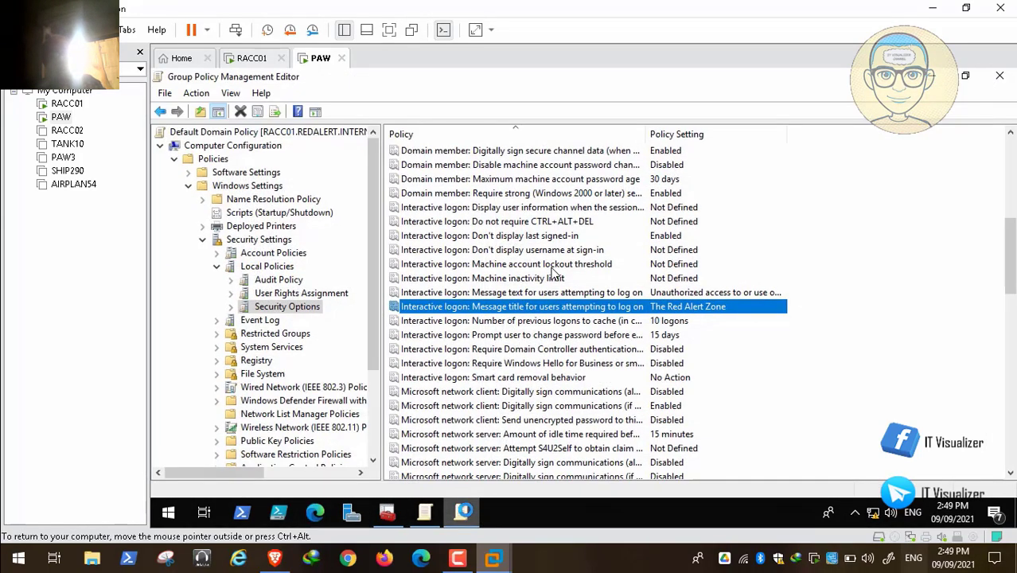
In the USSR GPO's Security Options, define the logon message title policy with the pasted Russian title Зона красной тревоги and apply it
click(424, 512)
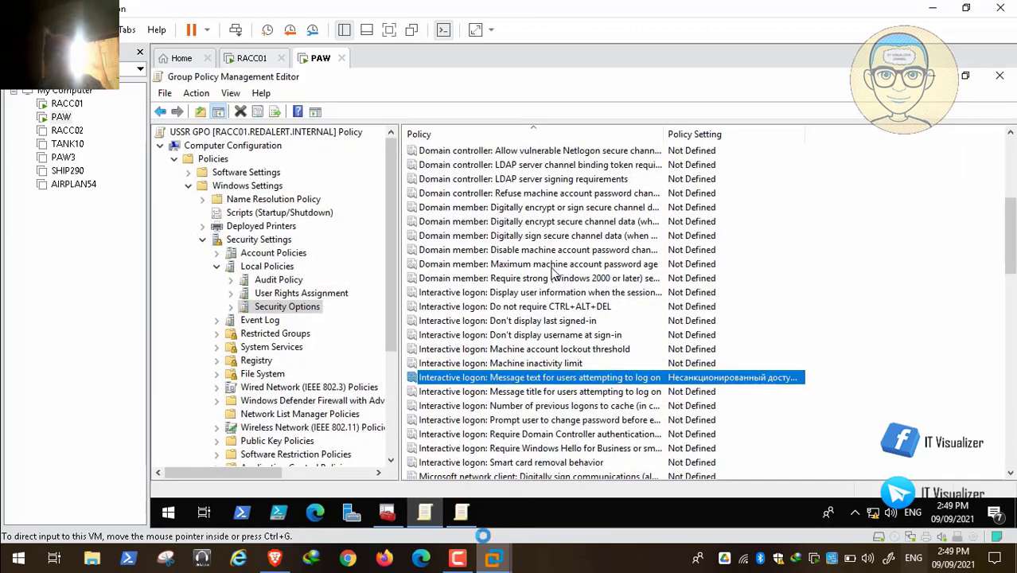
click(458, 558)
click(532, 416)
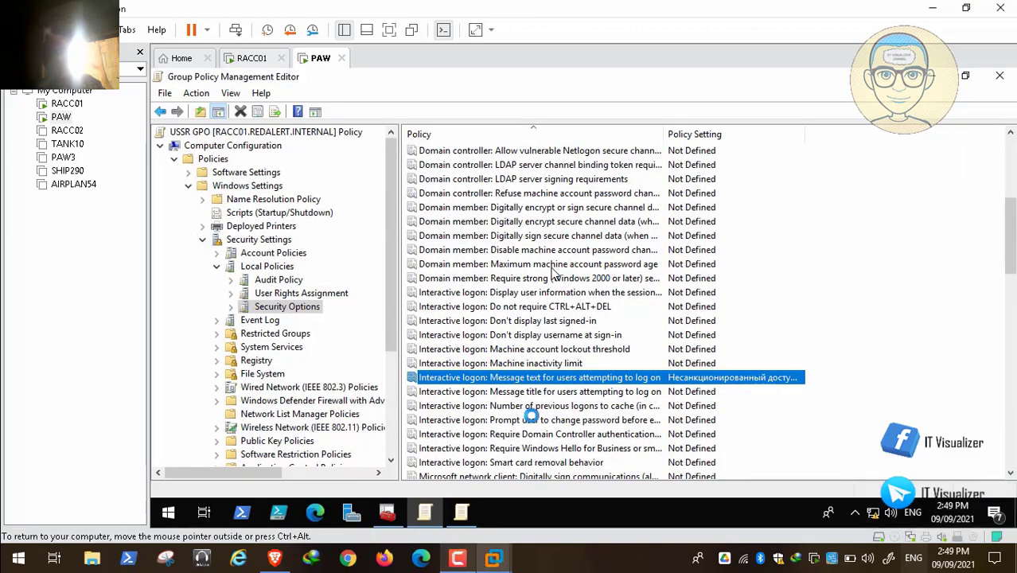
double_click(575, 392)
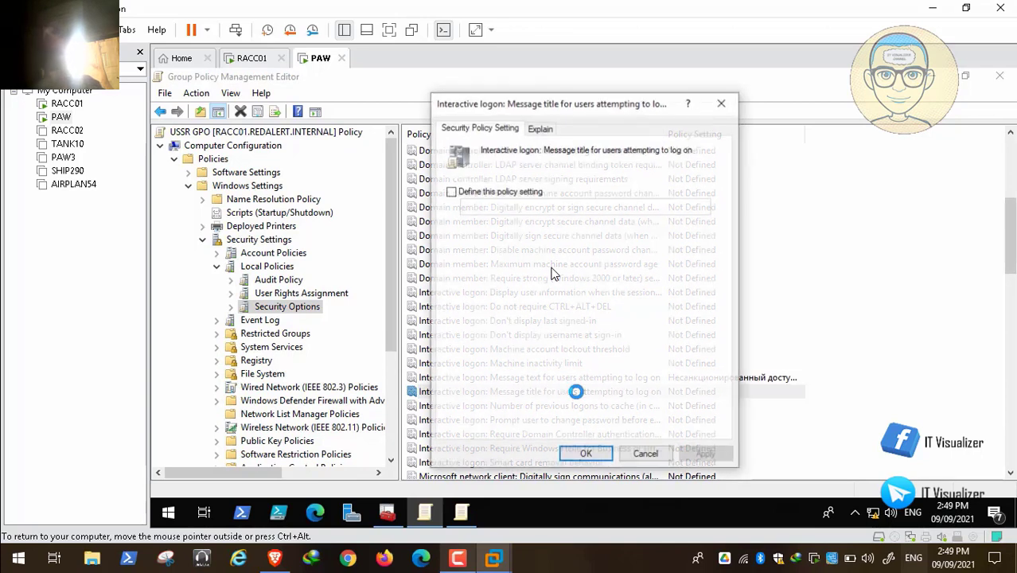
click(503, 206)
click(452, 191)
click(477, 207)
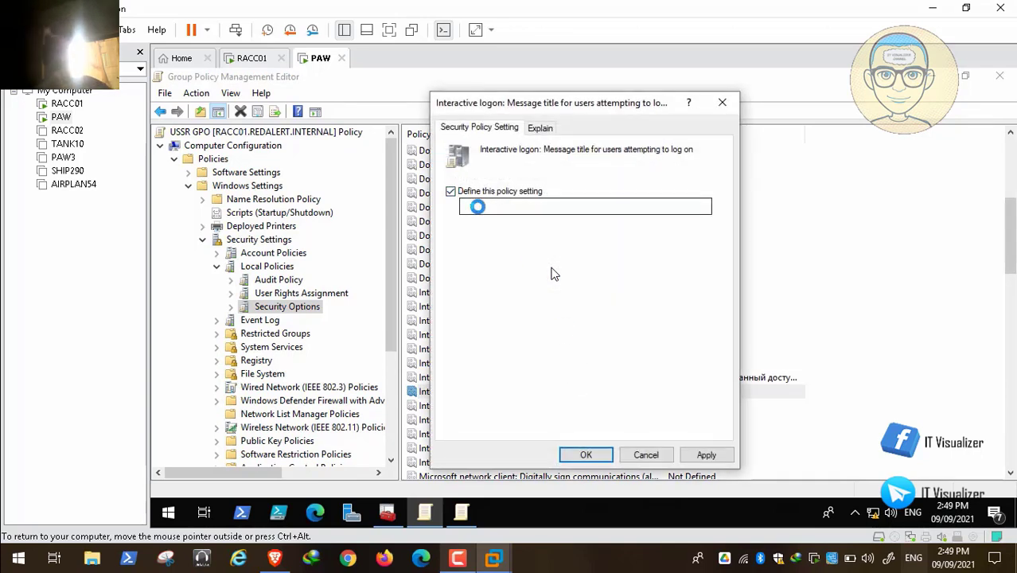
click(706, 454)
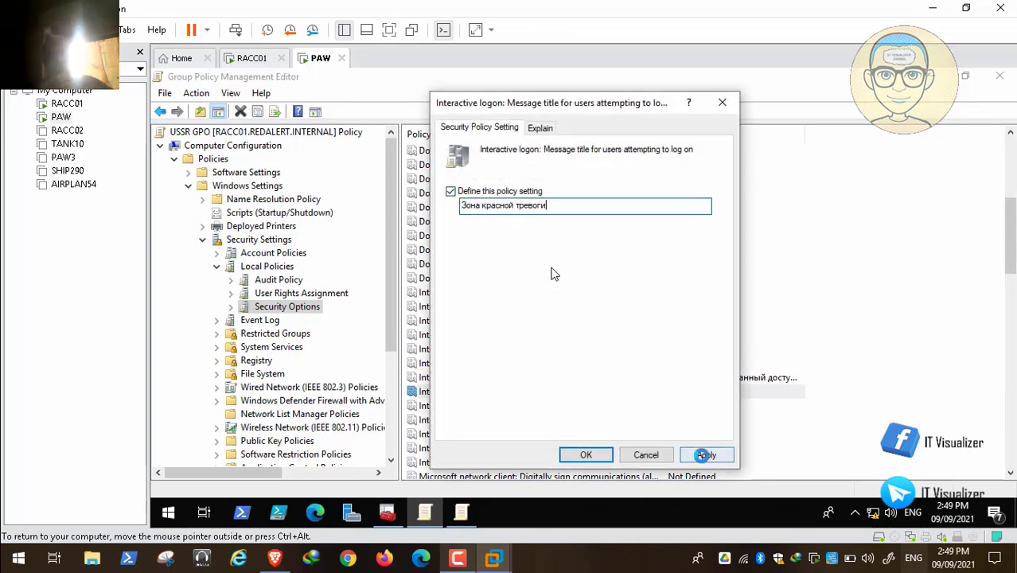
click(590, 454)
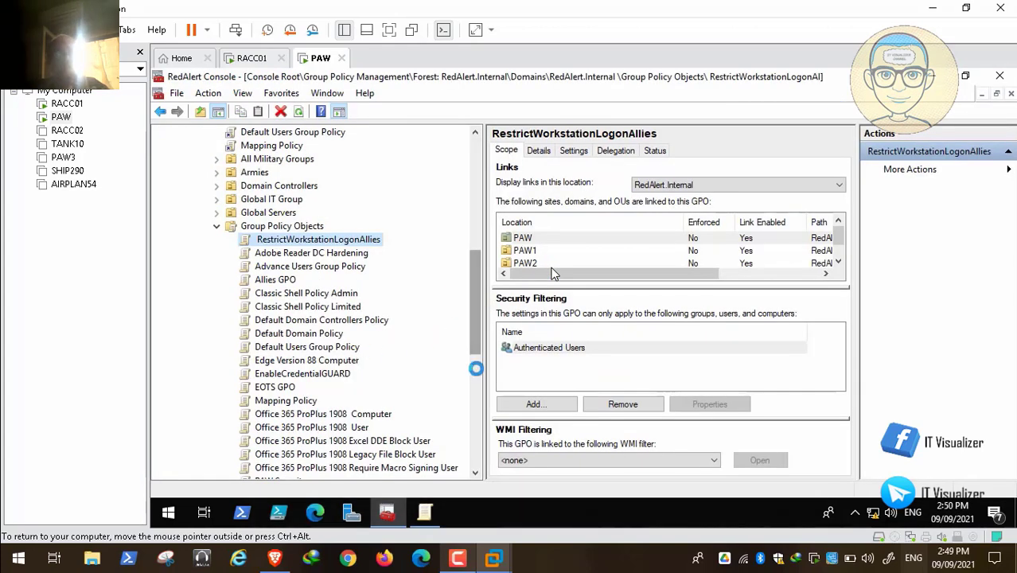
Open the EOTS GPO for editing and navigate to its computer Local Policies Security Options
scroll(475, 368, down, 3)
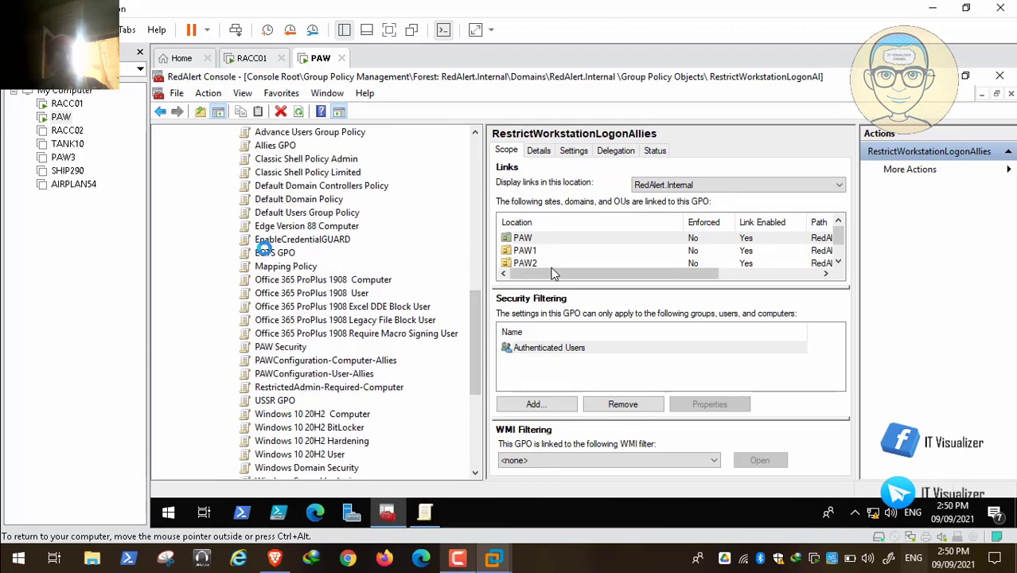
right_click(264, 249)
click(300, 258)
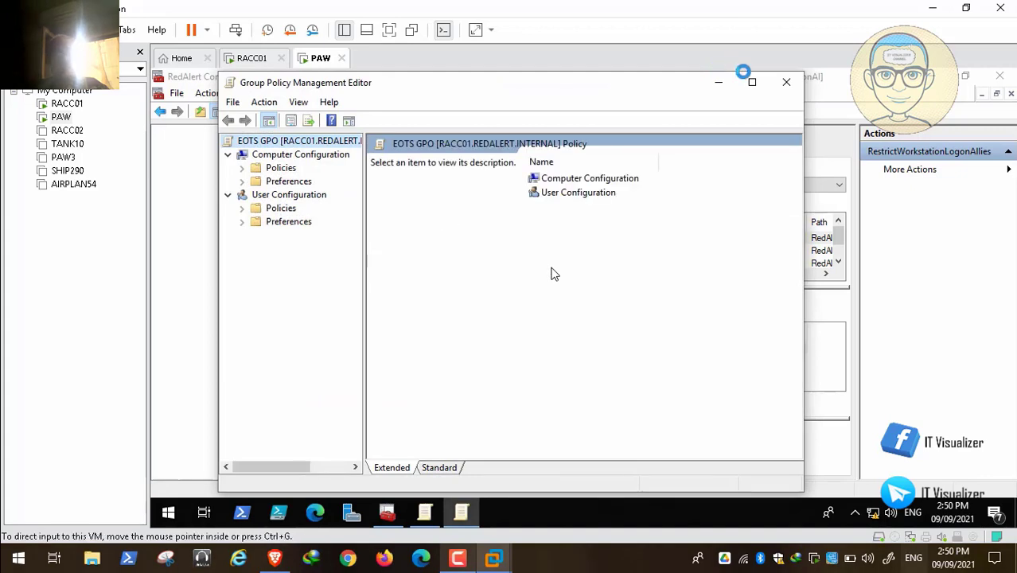
click(750, 81)
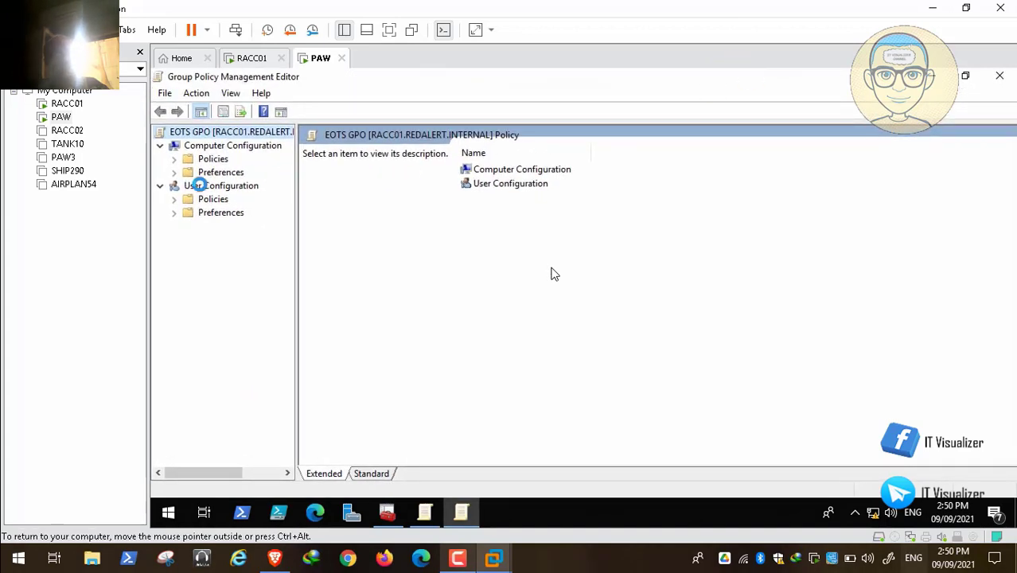
drag(296, 228, 331, 225)
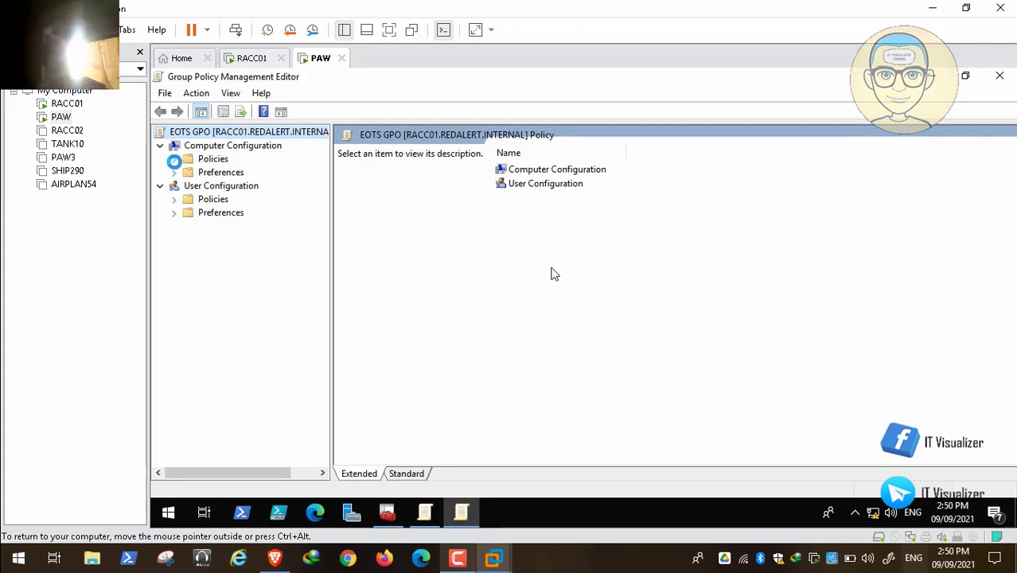
click(174, 158)
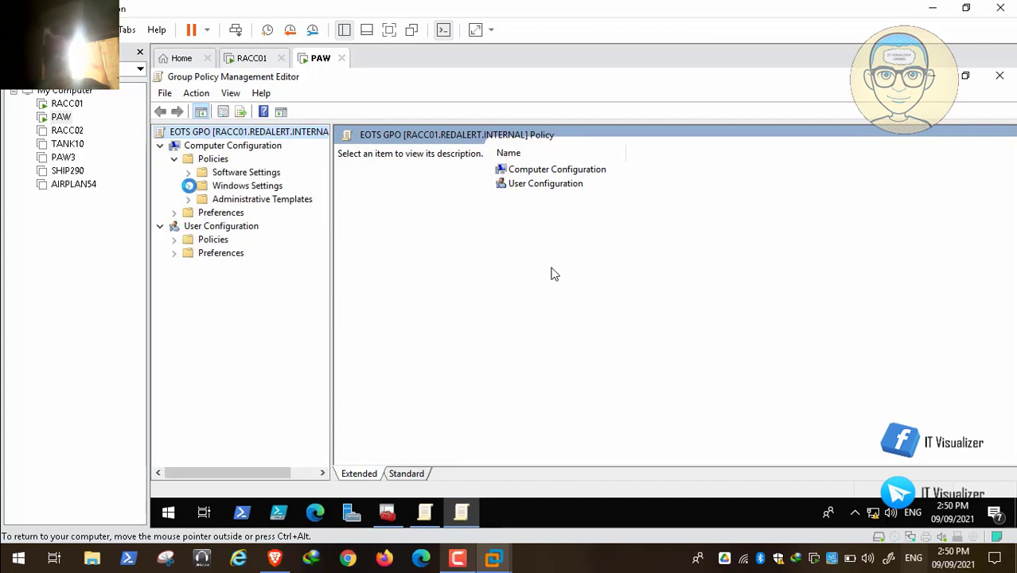
click(189, 185)
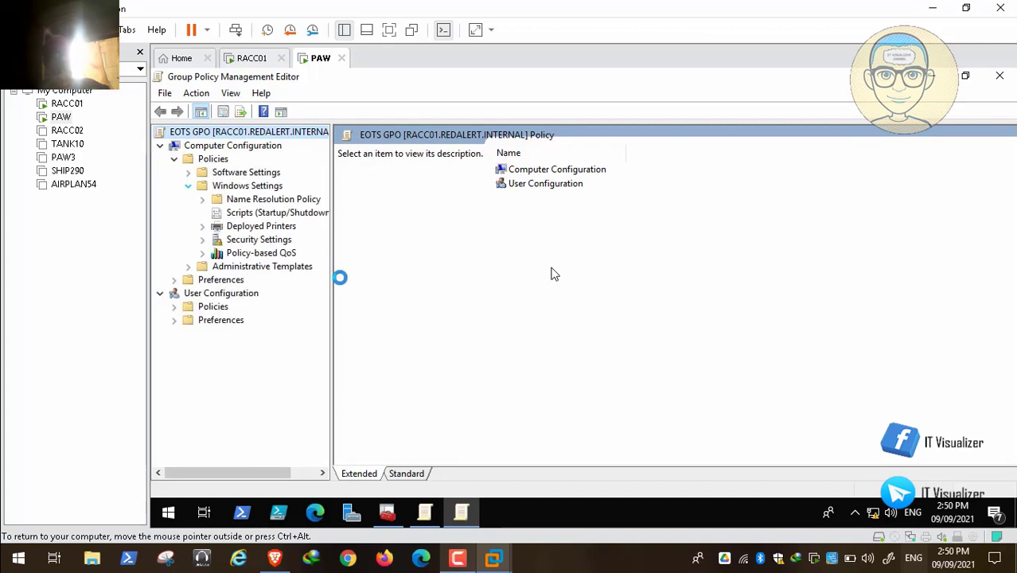
drag(331, 279, 390, 275)
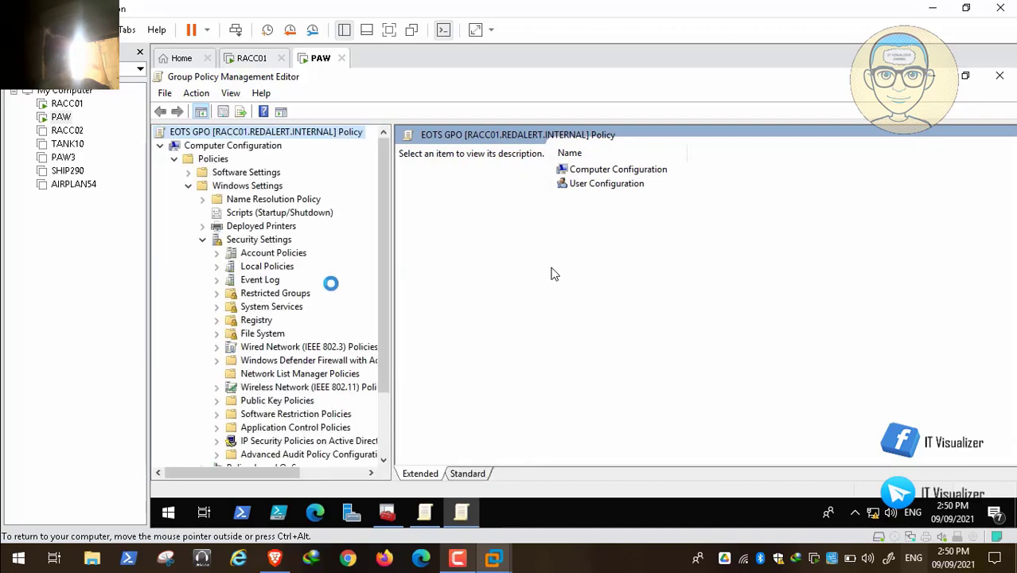
click(267, 267)
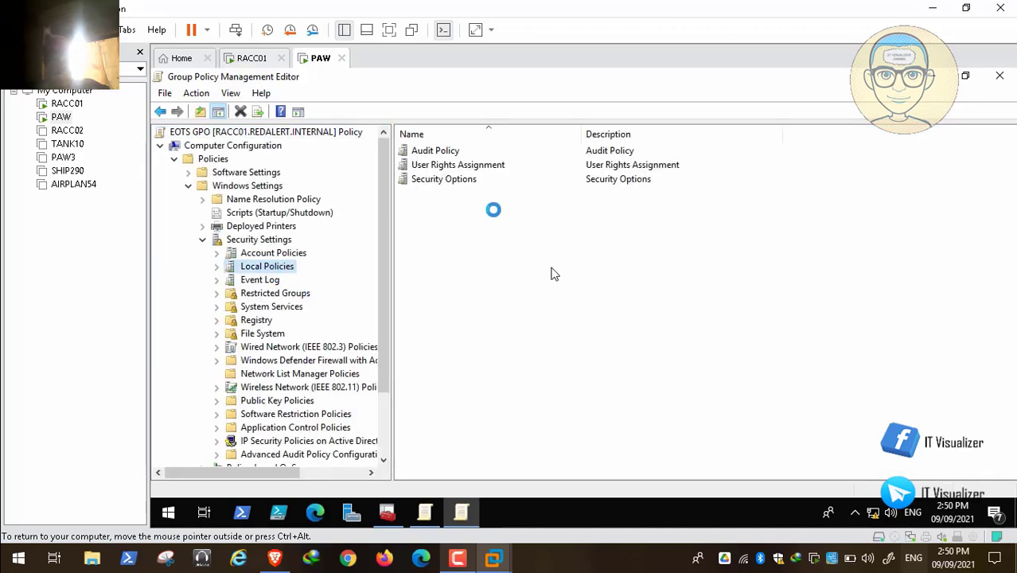
double_click(459, 179)
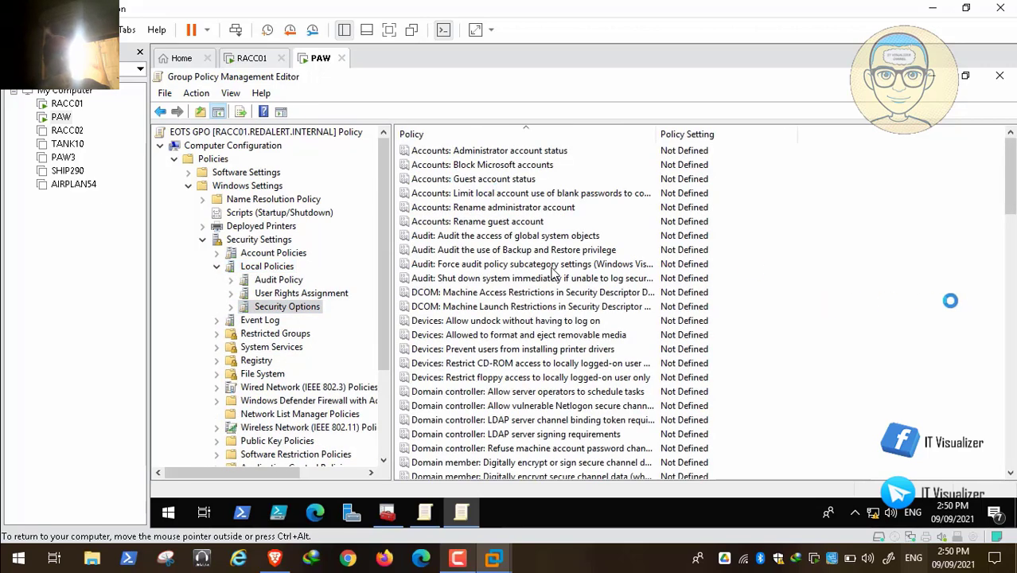
scroll(555, 271, down, 7)
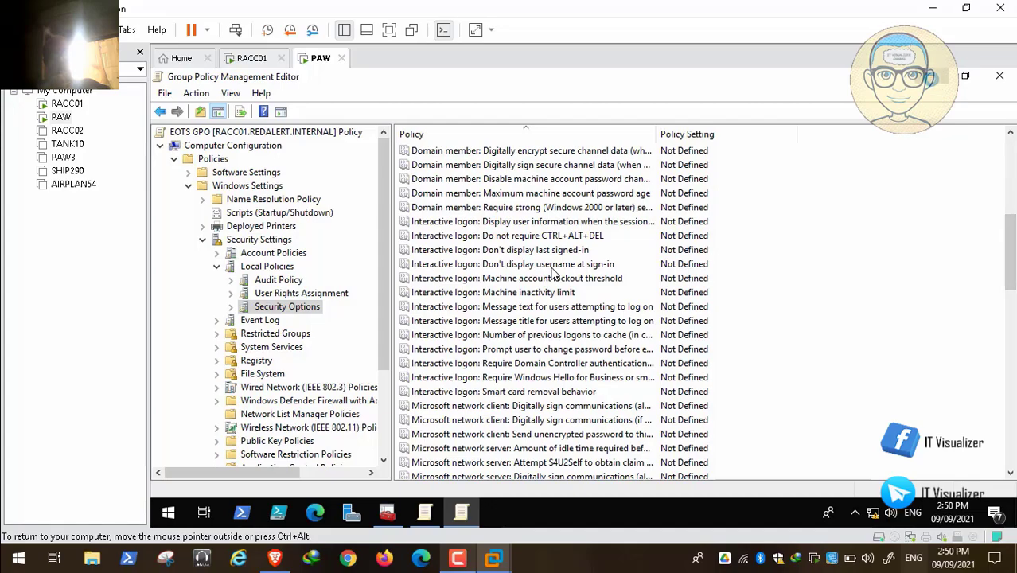
Open the Default Domain Policy's logon message title policy and copy its title text
click(932, 76)
click(425, 512)
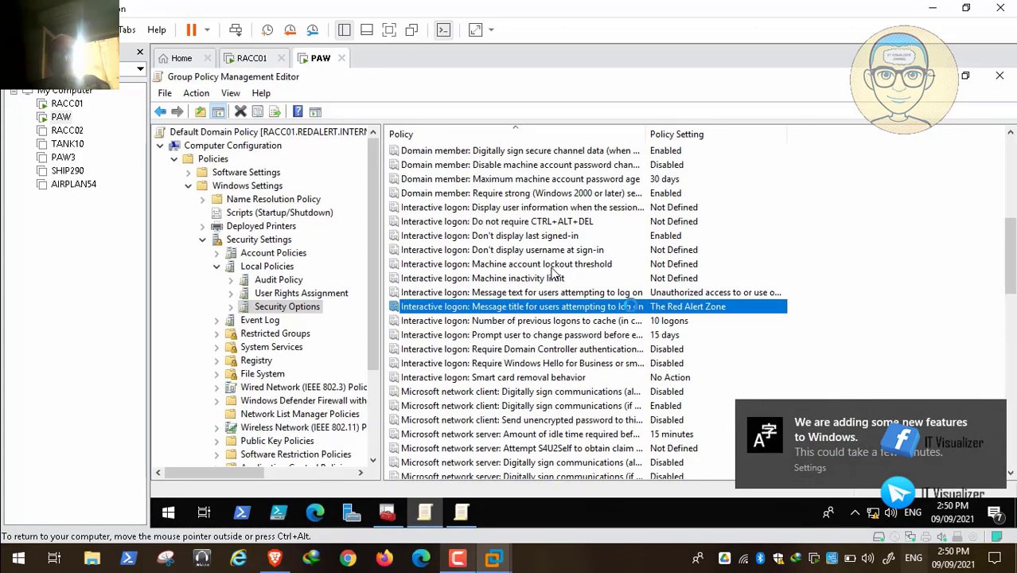
double_click(627, 302)
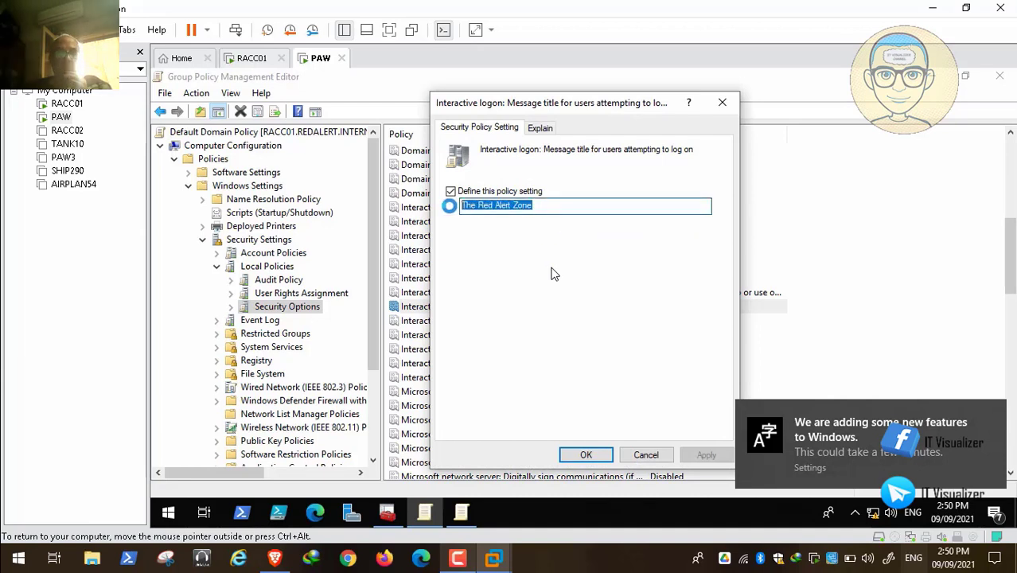
right_click(519, 205)
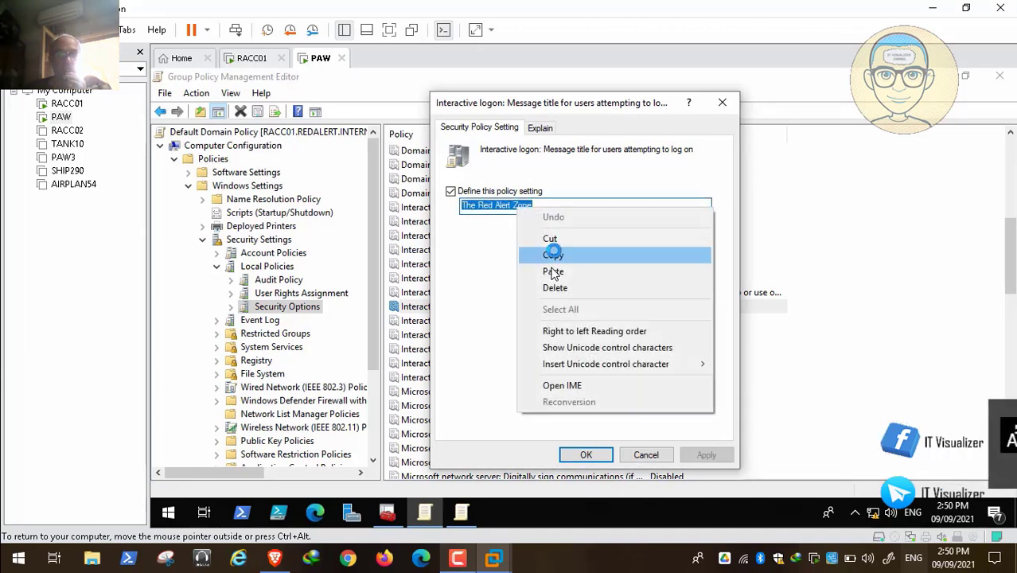
click(551, 252)
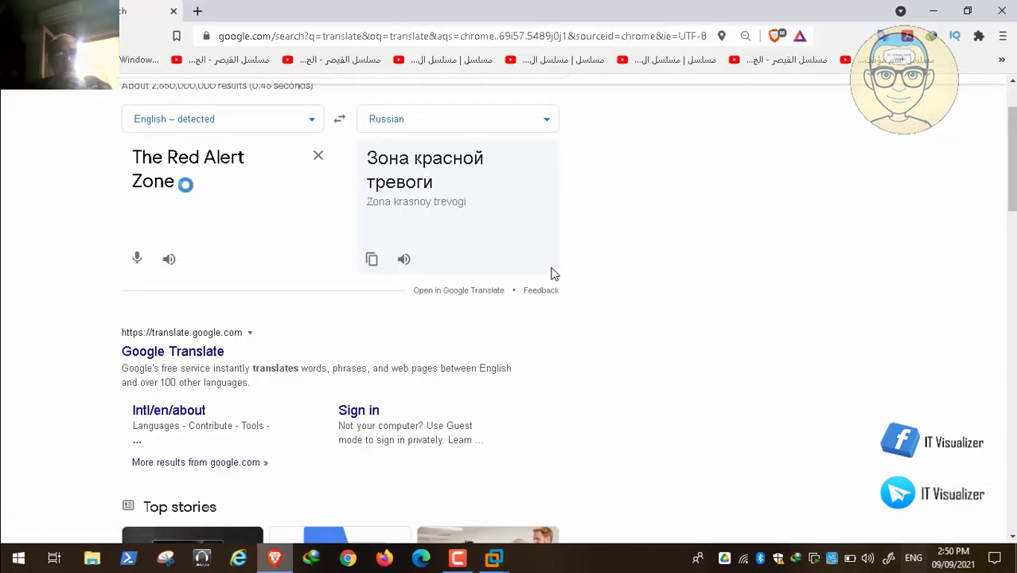
Translate the title The Red Alert Zone into Japanese and copy the translation
drag(184, 184, 122, 158)
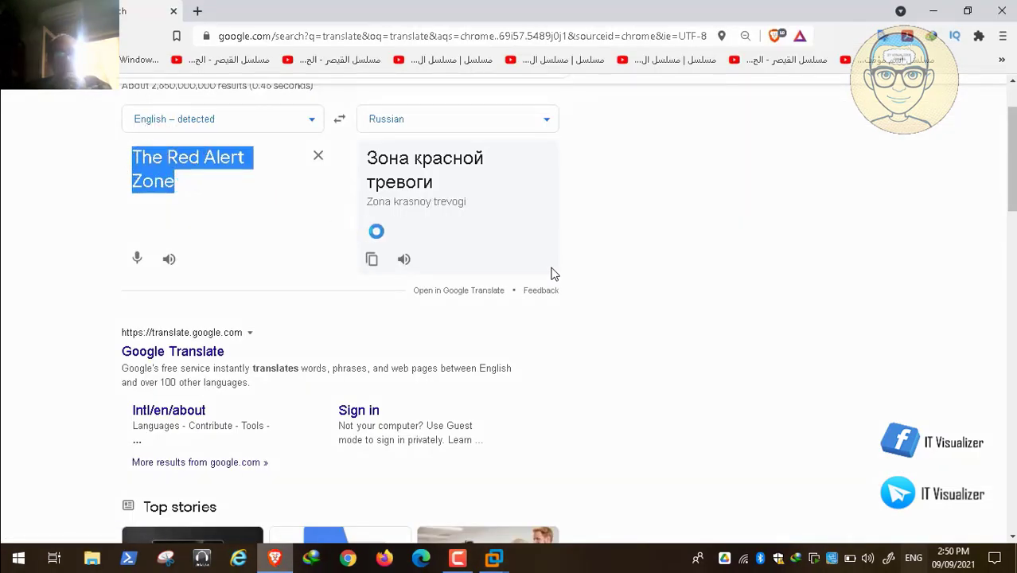
click(545, 120)
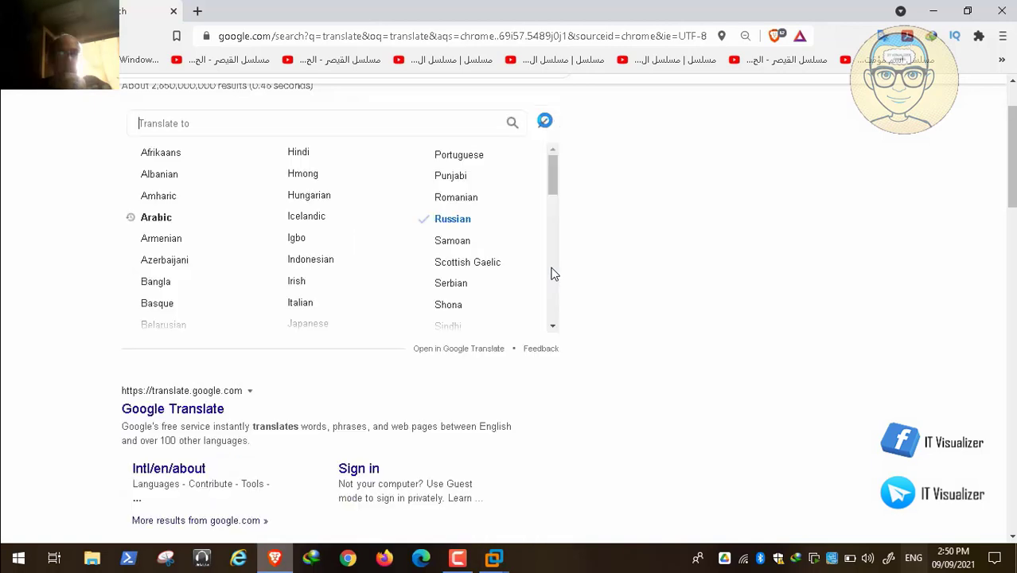
drag(552, 173, 552, 203)
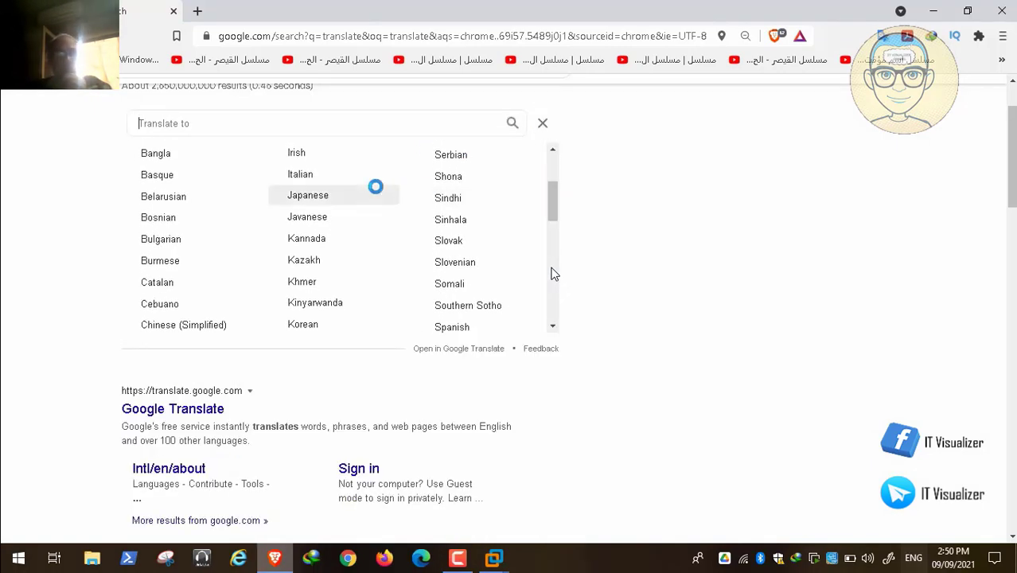
click(334, 195)
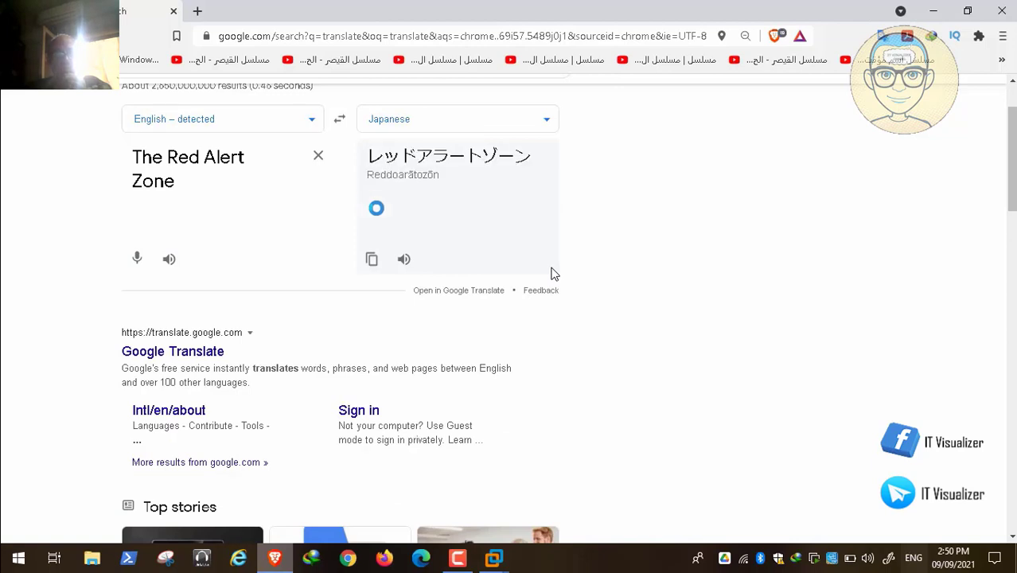
click(372, 257)
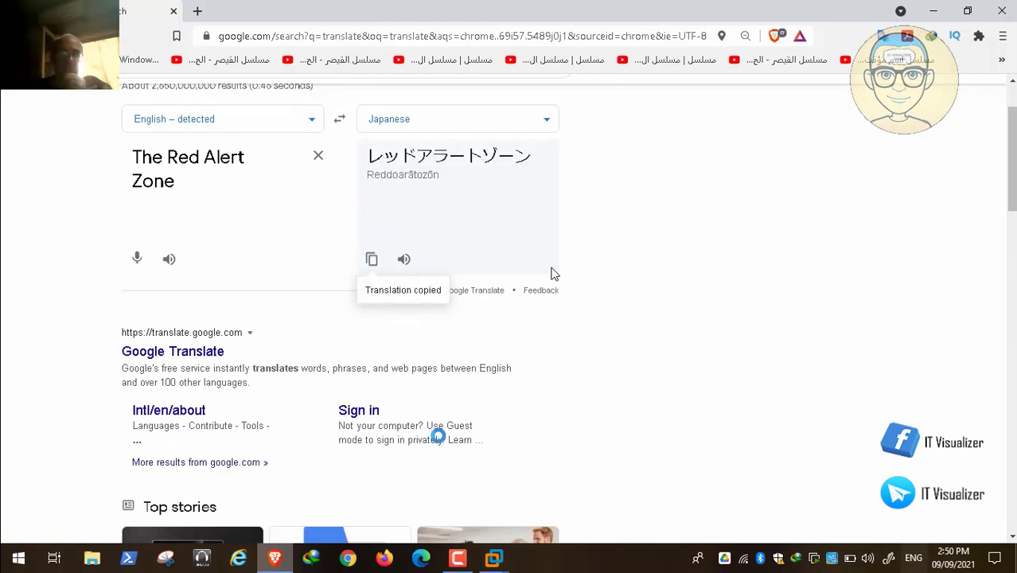
Return to the PAW virtual machine and close the Default Domain Policy's message title dialog
click(494, 558)
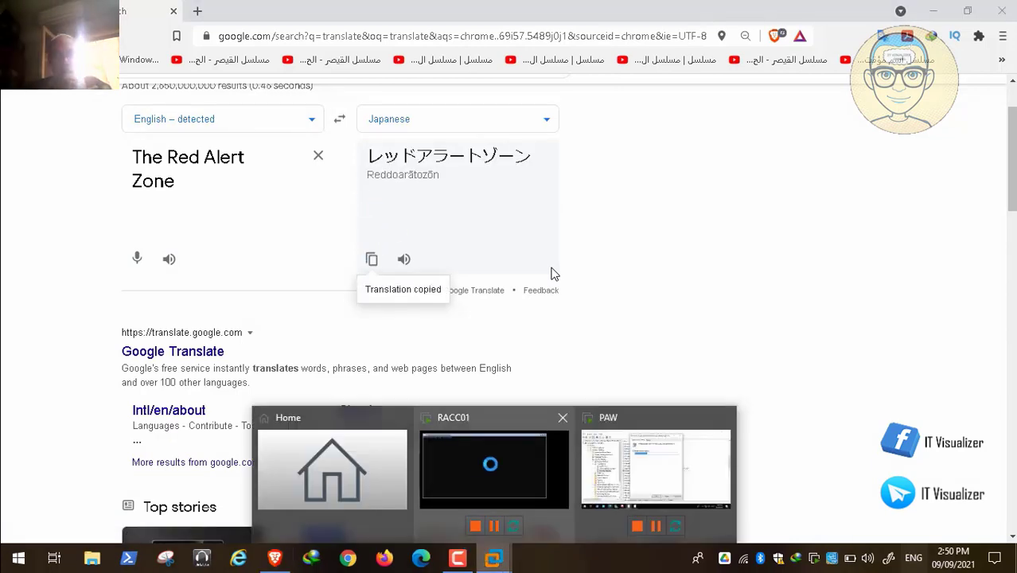
click(635, 466)
click(655, 455)
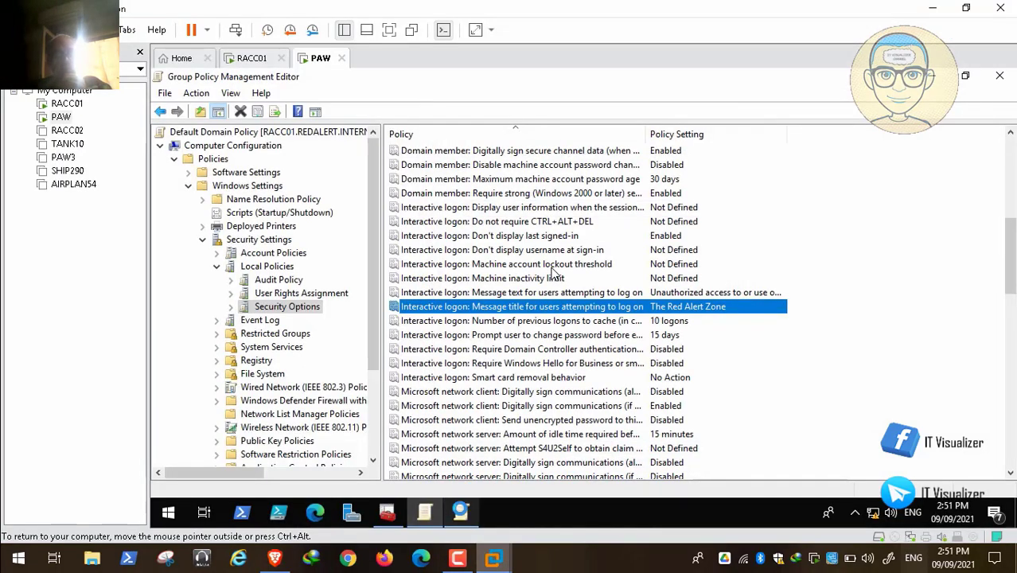
In the EOTS GPO, define the logon message title policy with the pasted Japanese title and apply it
click(461, 514)
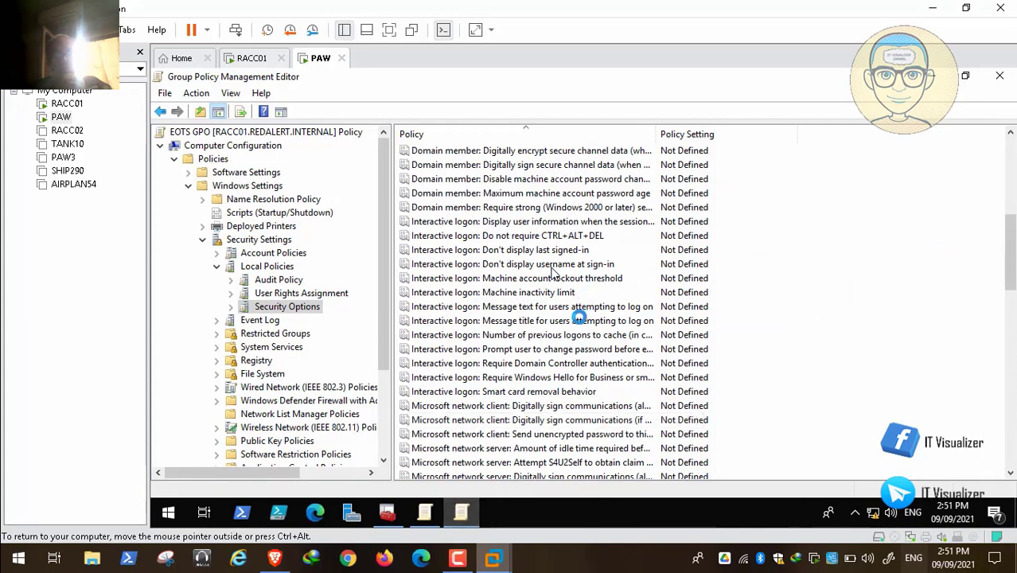
double_click(577, 320)
click(453, 191)
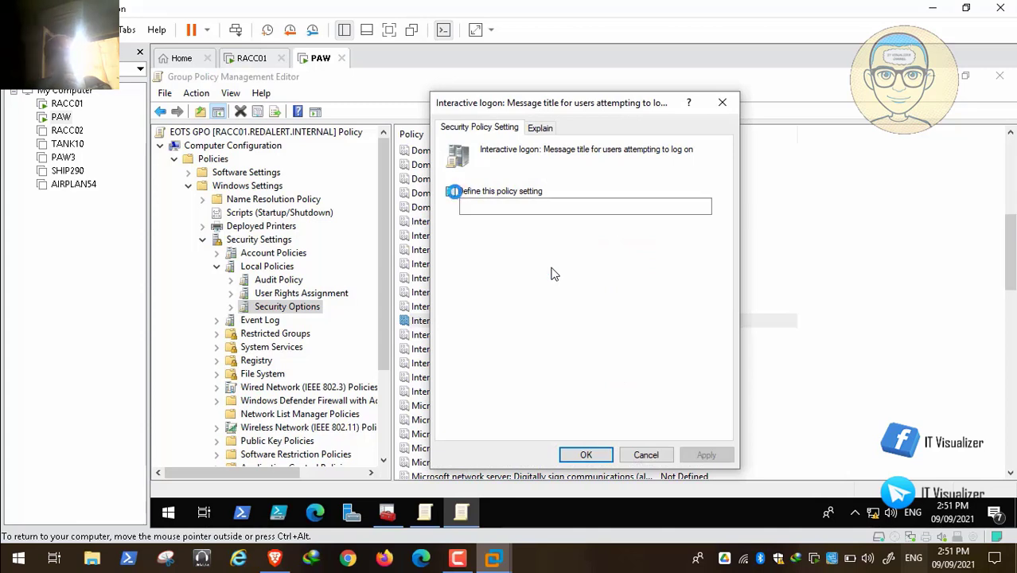
click(496, 209)
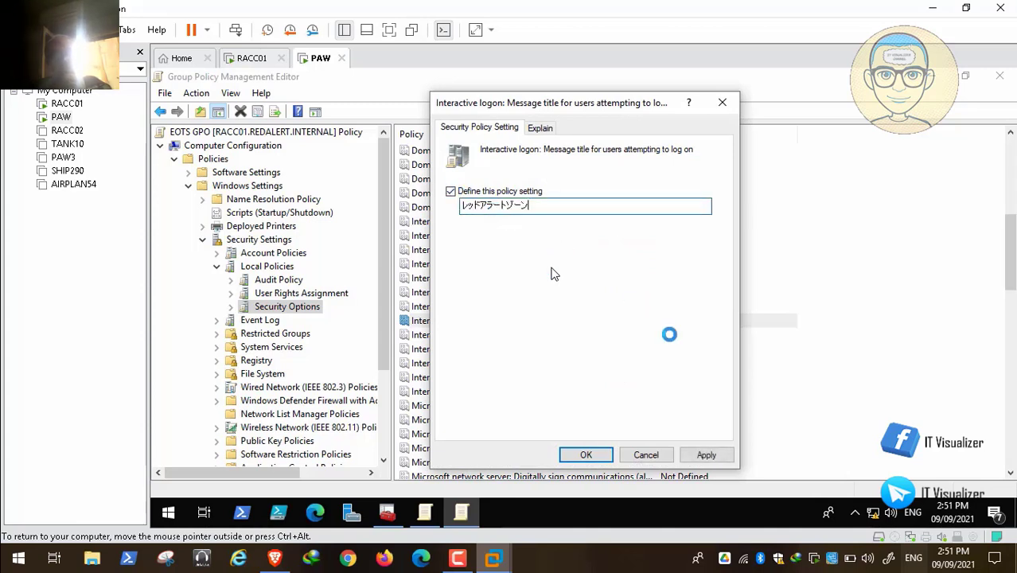
click(706, 454)
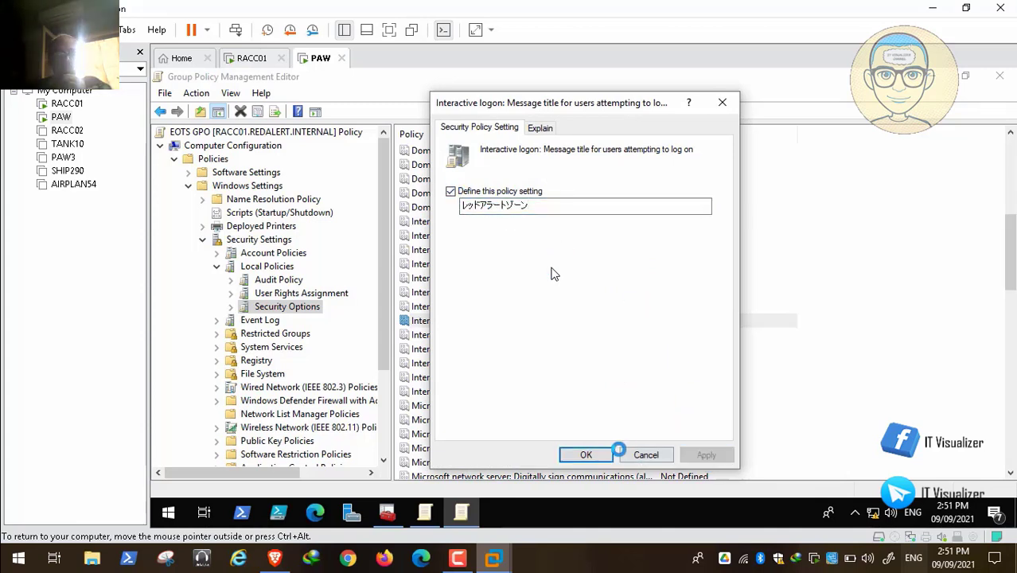
click(607, 452)
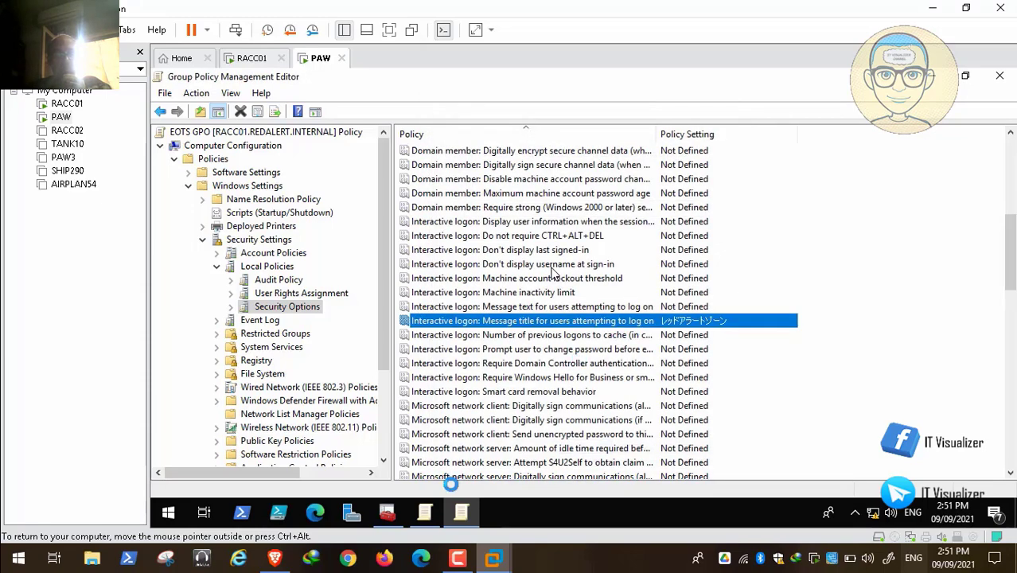
Open the Default Domain Policy's logon message text policy and copy its full message text
click(425, 512)
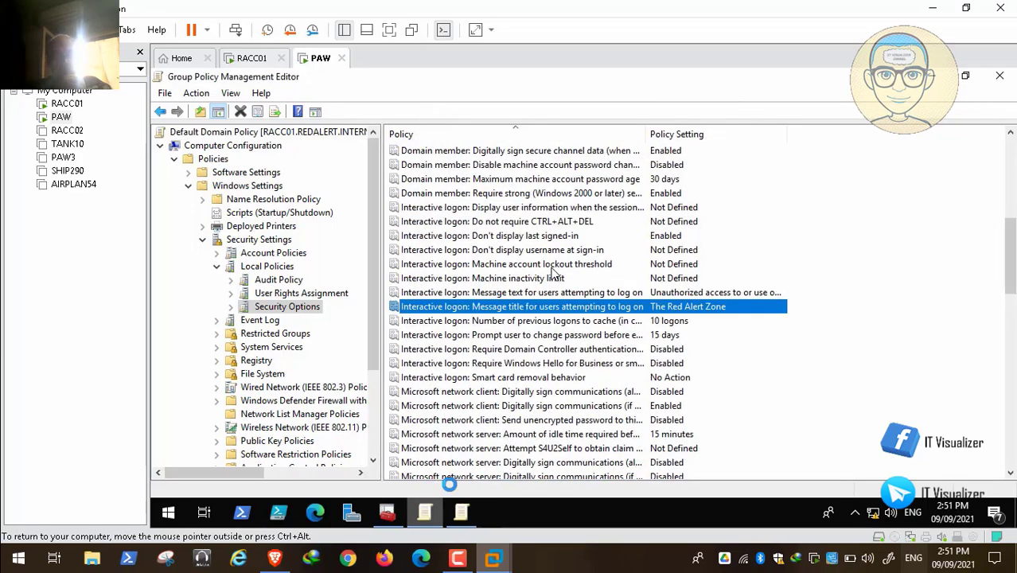
double_click(596, 293)
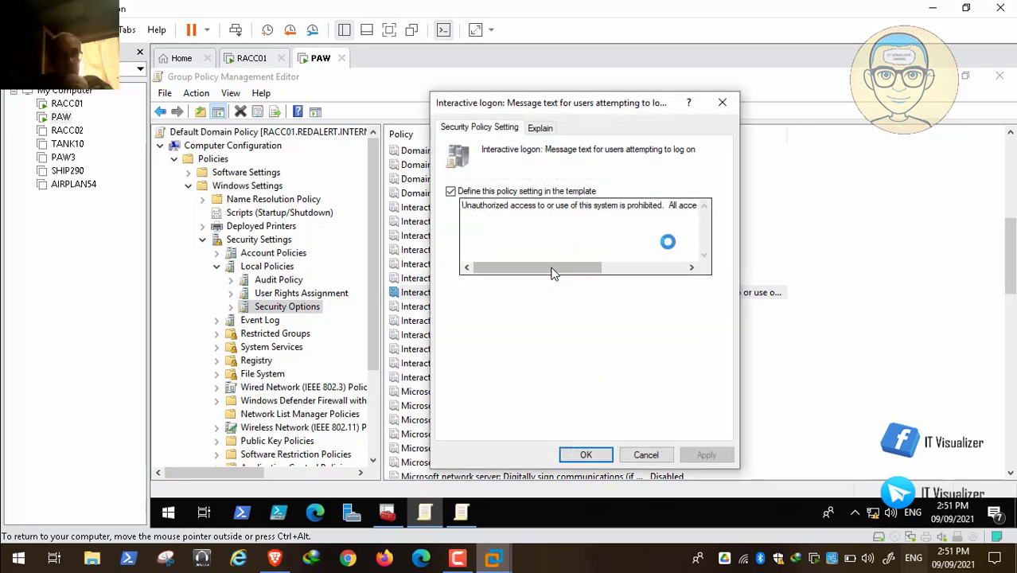
drag(461, 205, 811, 203)
right_click(640, 205)
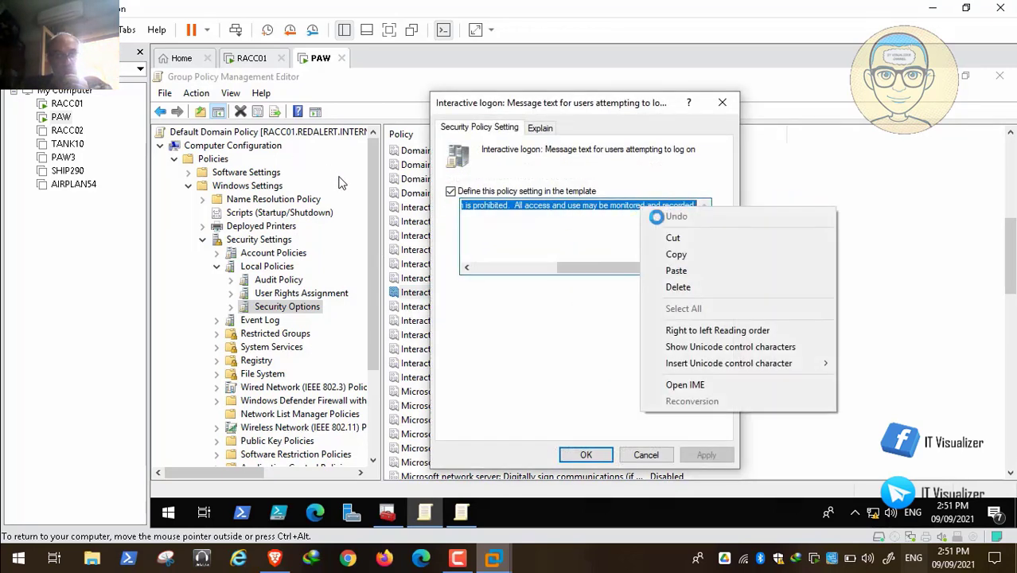
click(689, 254)
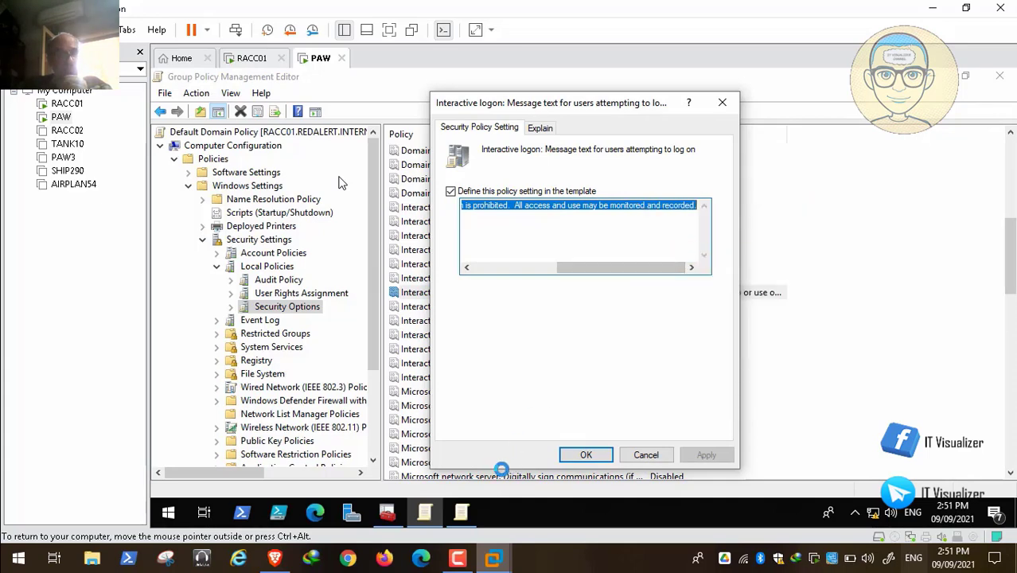
Close the Default Domain Policy's message text dialog and open the EOTS GPO's logon message text policy
mouse_move(424, 513)
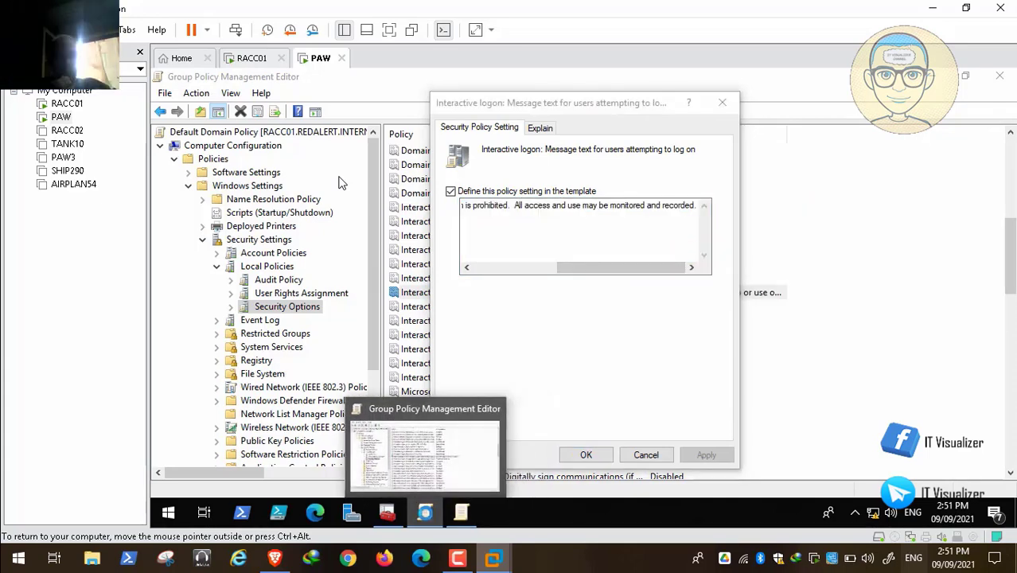
click(644, 454)
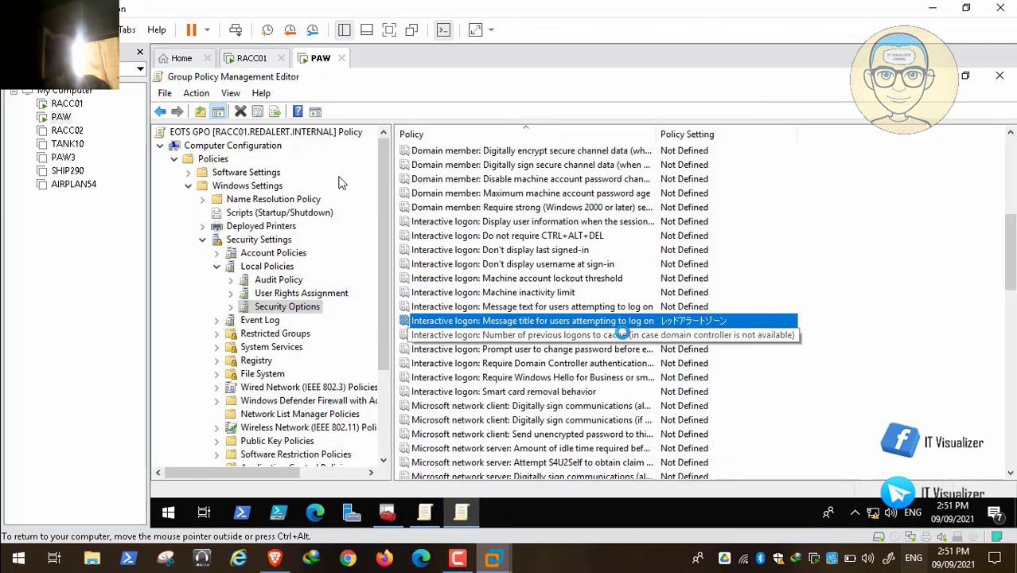
double_click(620, 307)
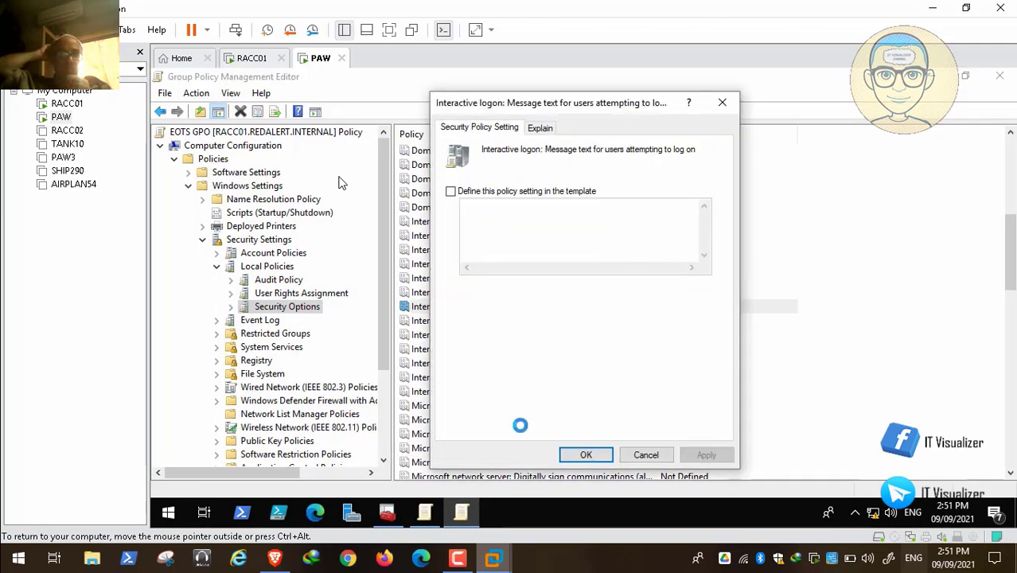
Replace the translator input with the pasted logon message text and copy its Japanese translation
click(282, 554)
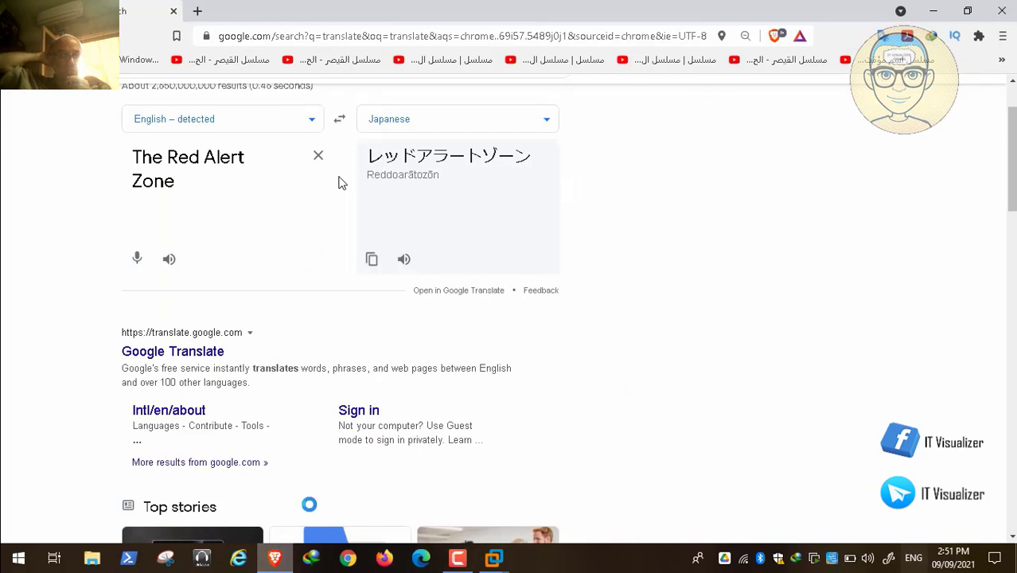
key(ctrl+a)
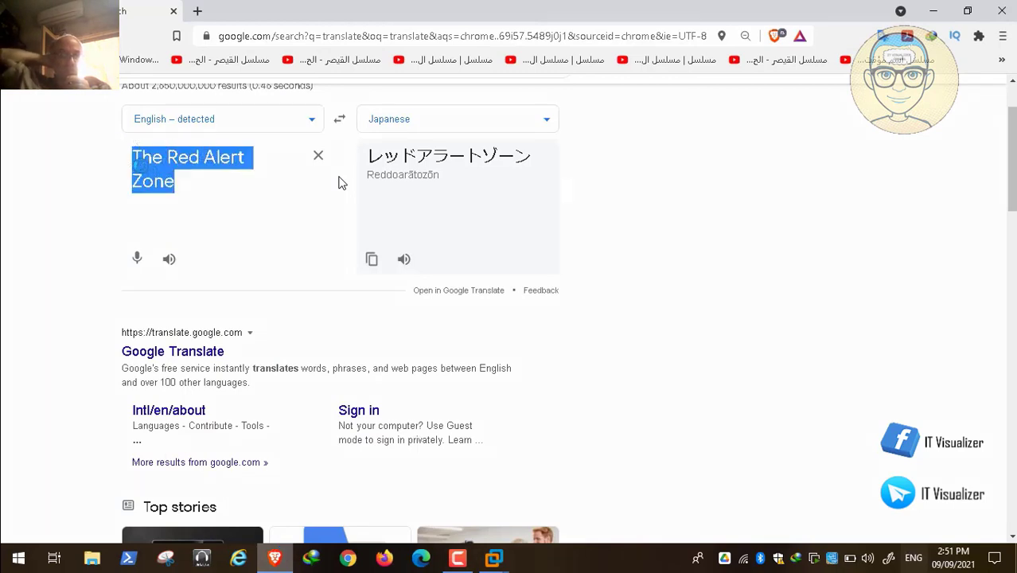
key(BackSpace)
key(ctrl+v)
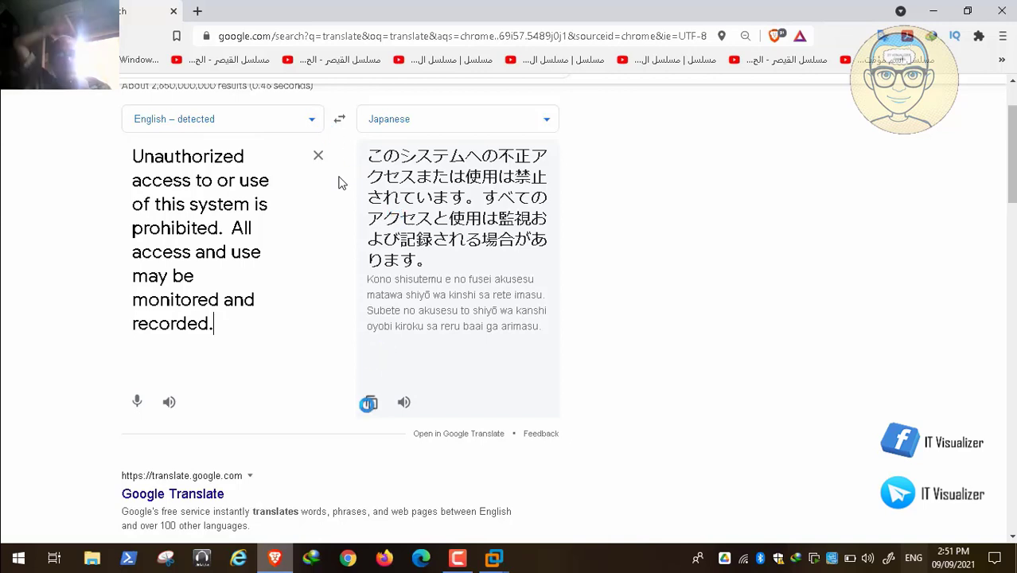
click(374, 402)
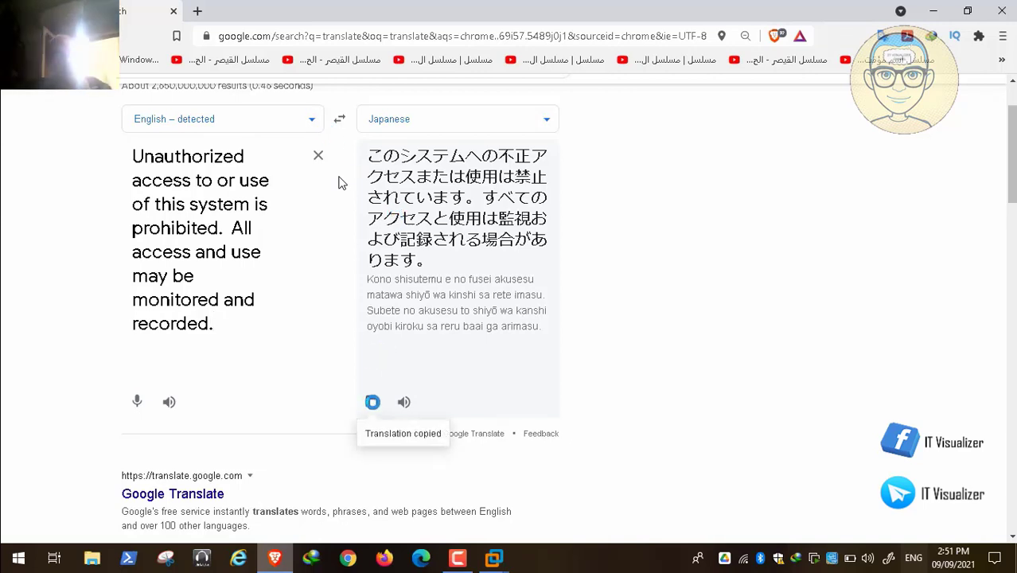
In the EOTS GPO, define the logon message text policy with the pasted Japanese translation and apply it
click(501, 562)
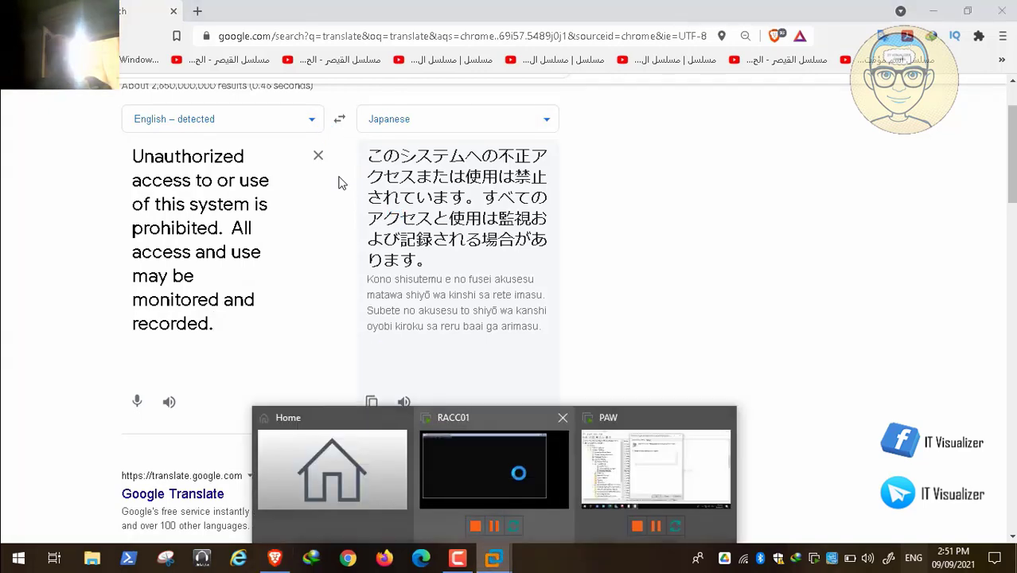
click(634, 451)
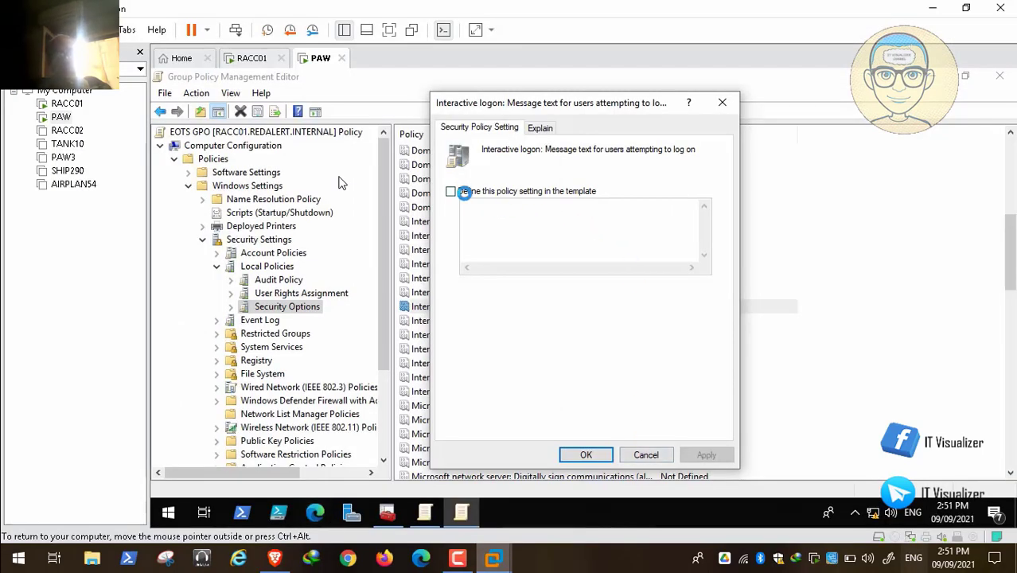
click(452, 191)
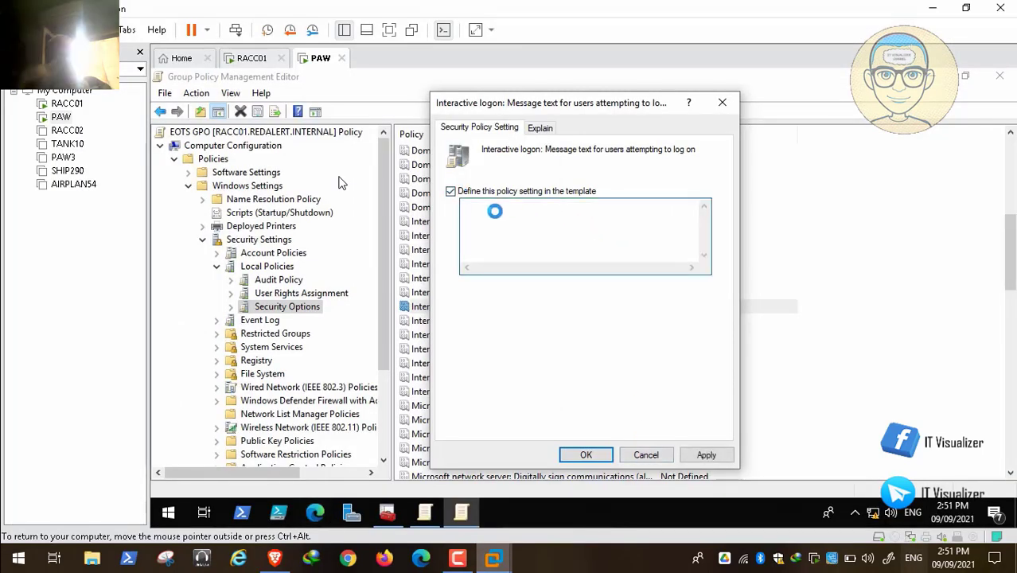
key(ctrl+v)
click(707, 454)
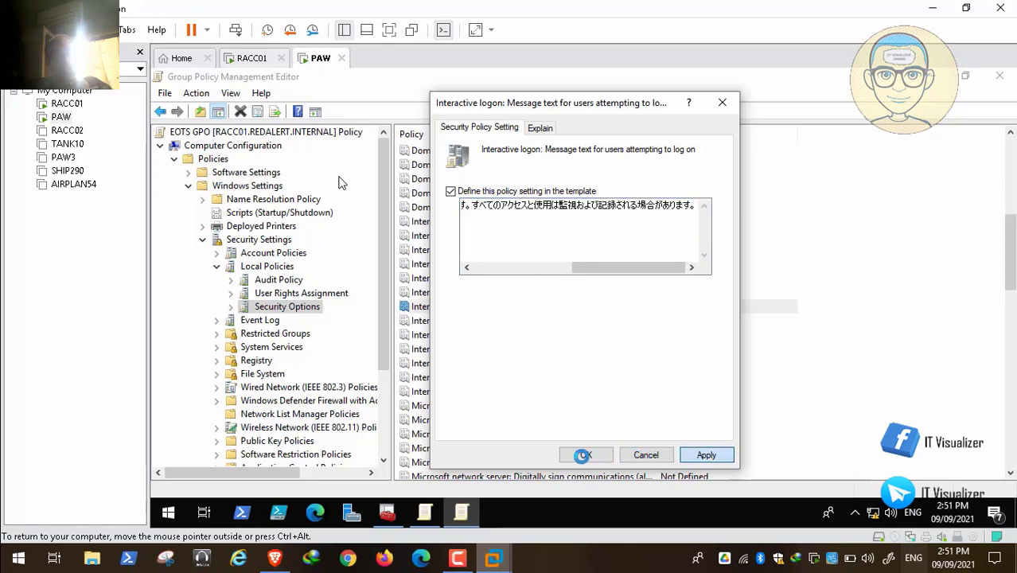
click(585, 454)
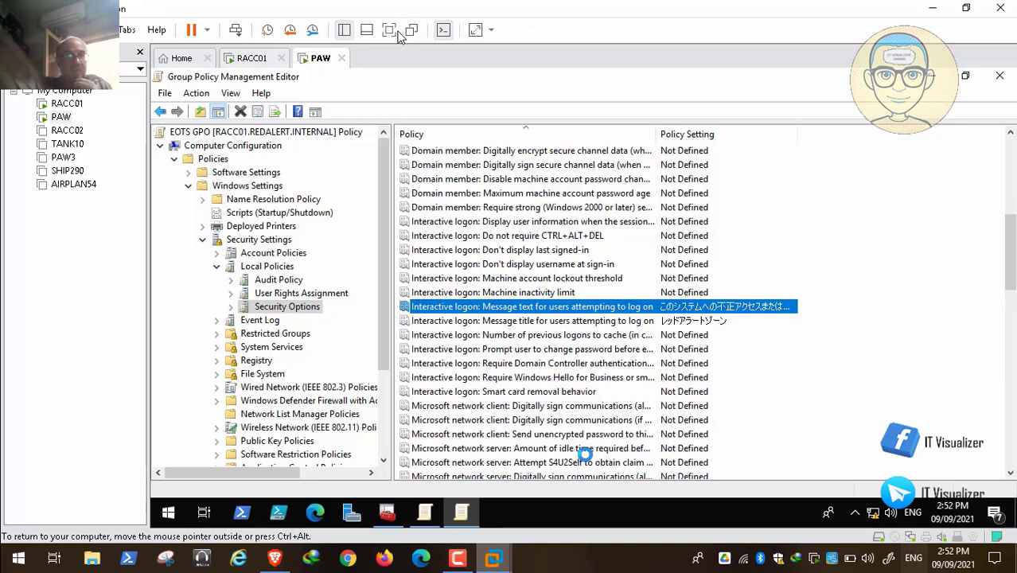
mouse_move(225, 541)
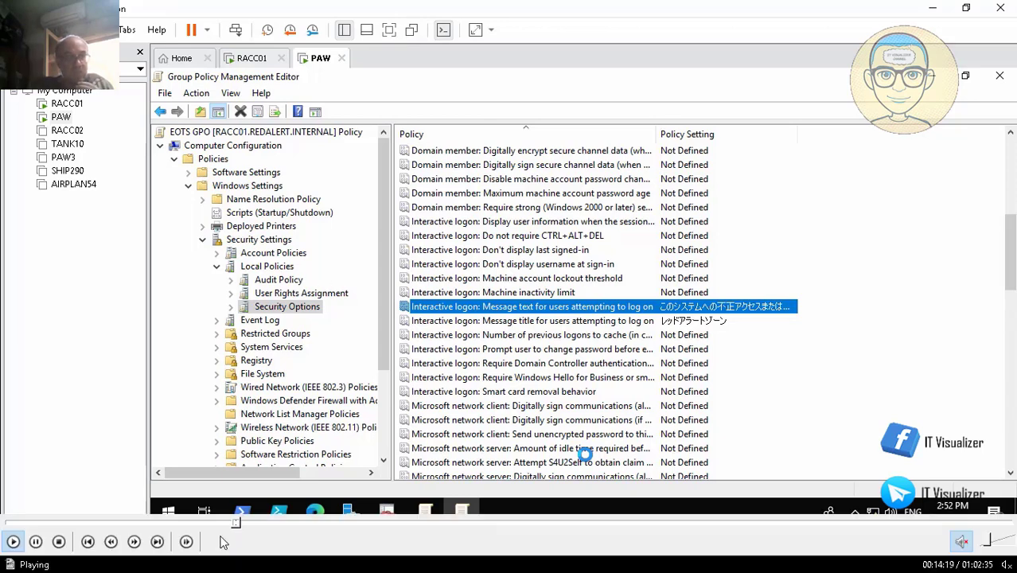
click(242, 522)
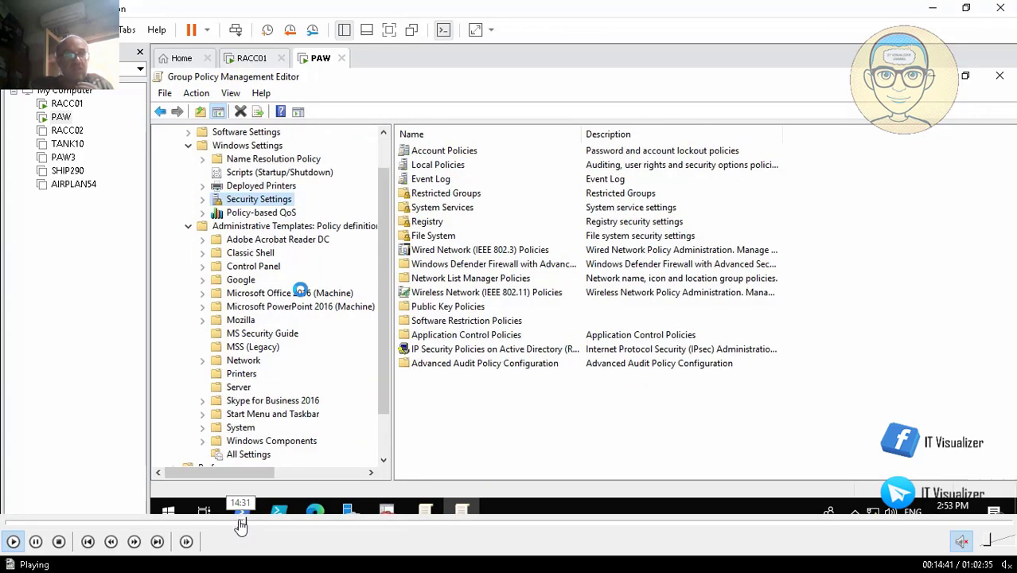
click(237, 522)
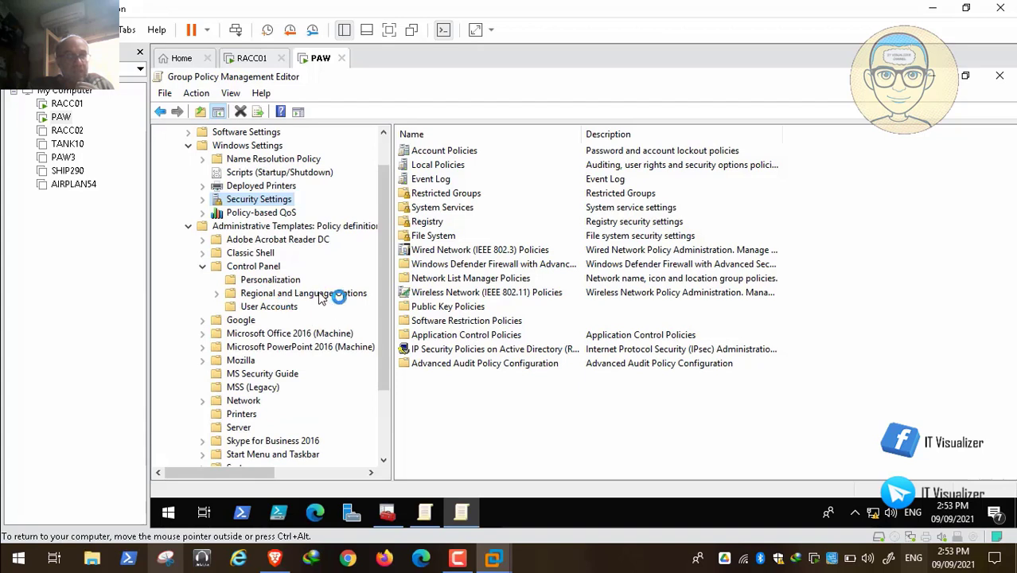
Close the EOTS GPO editor and open the USSR GPO for editing in a maximized window
scroll(329, 299, up, 1)
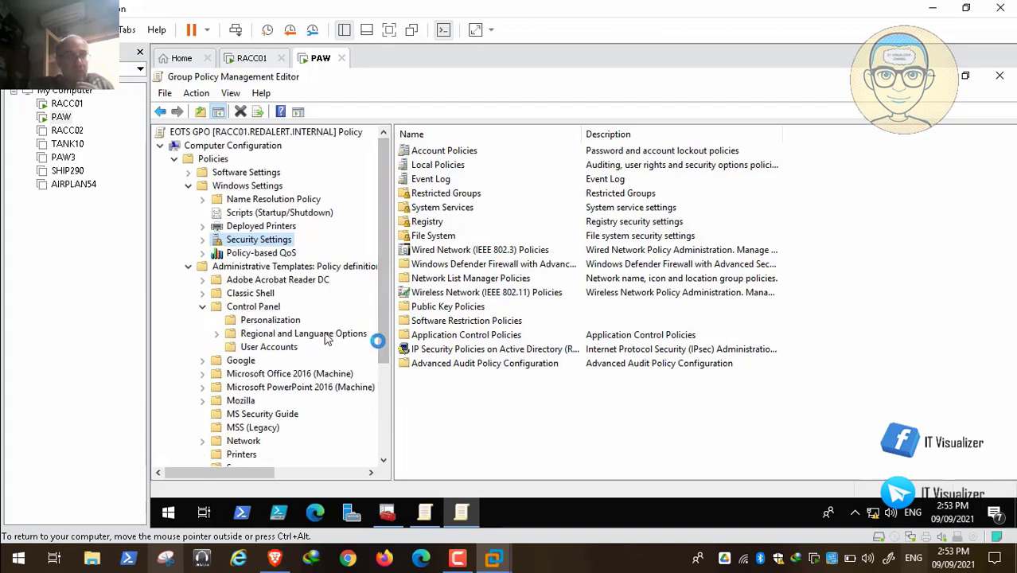
click(1000, 75)
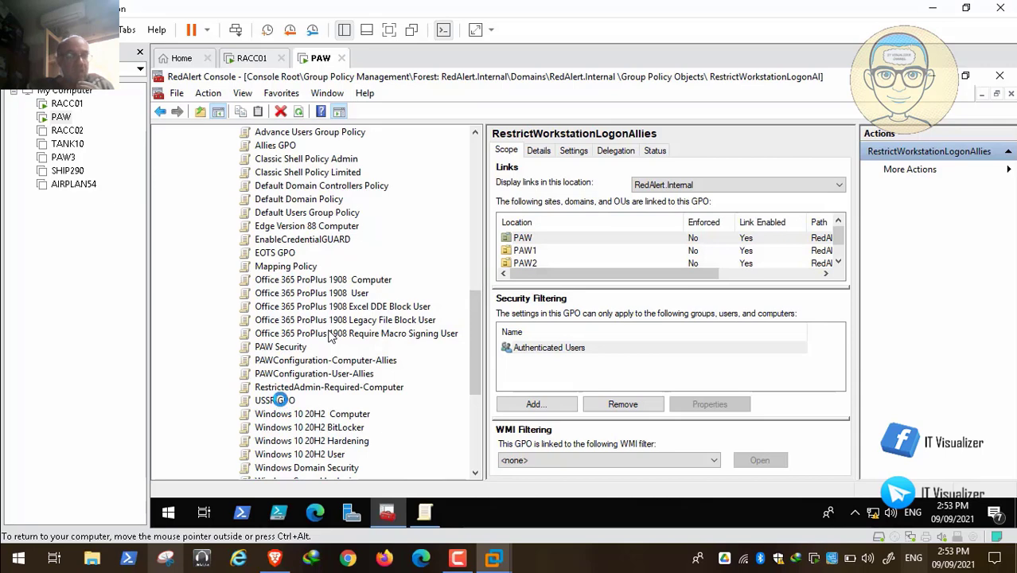
right_click(279, 400)
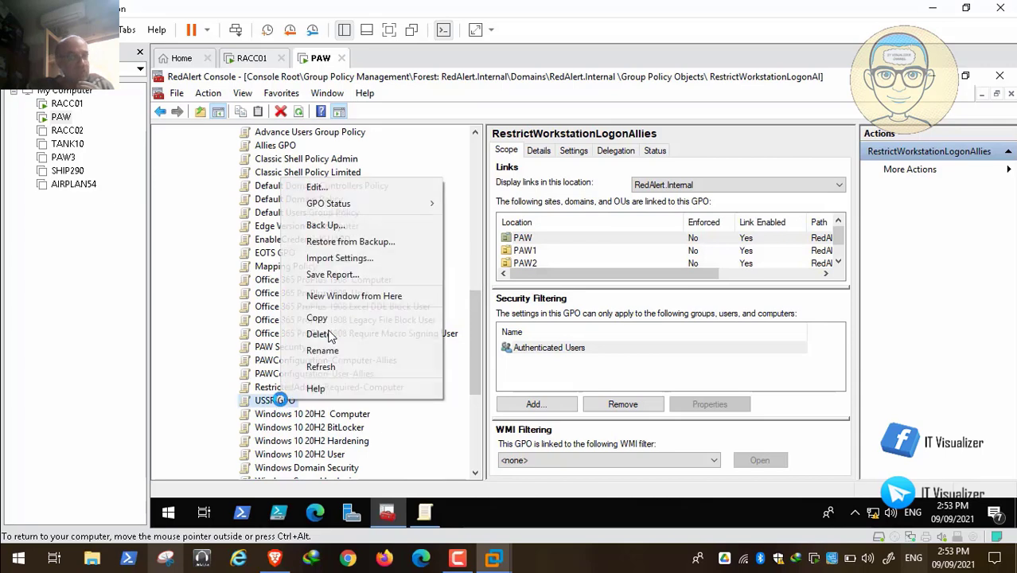
click(368, 186)
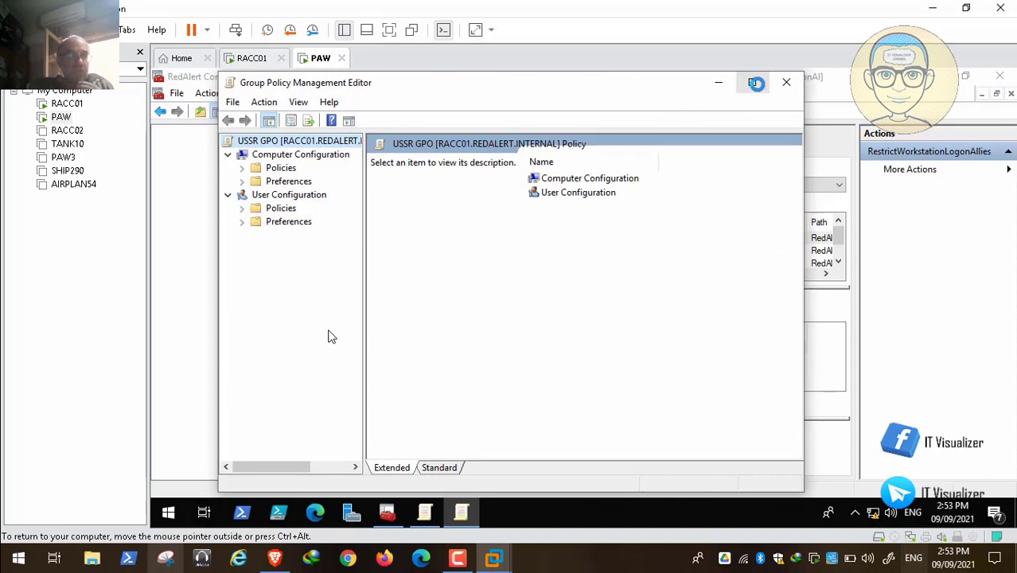
click(756, 83)
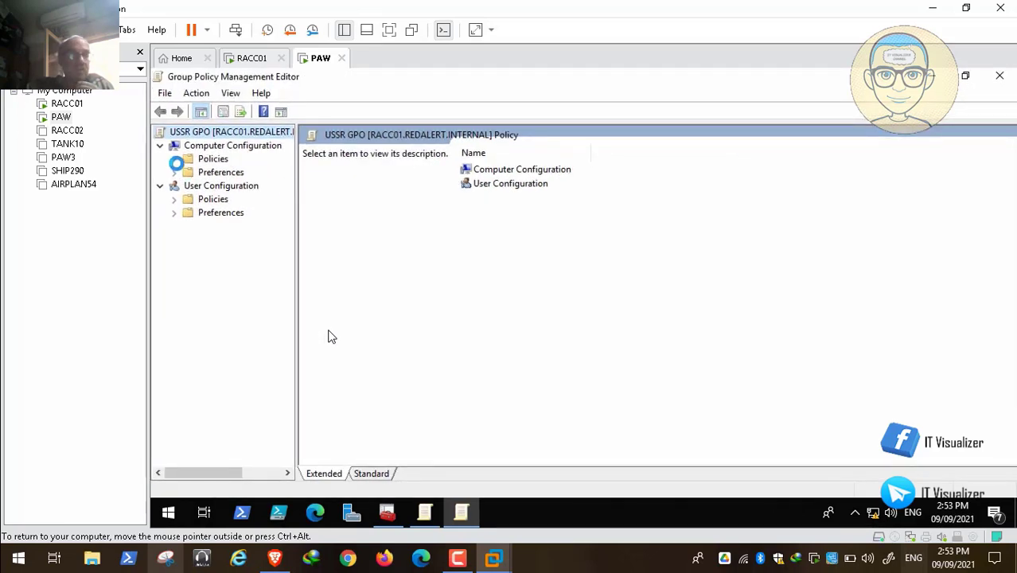
In the USSR GPO, enable the Restricts the UI language Windows uses for all logged users policy with Russian and apply it
click(174, 159)
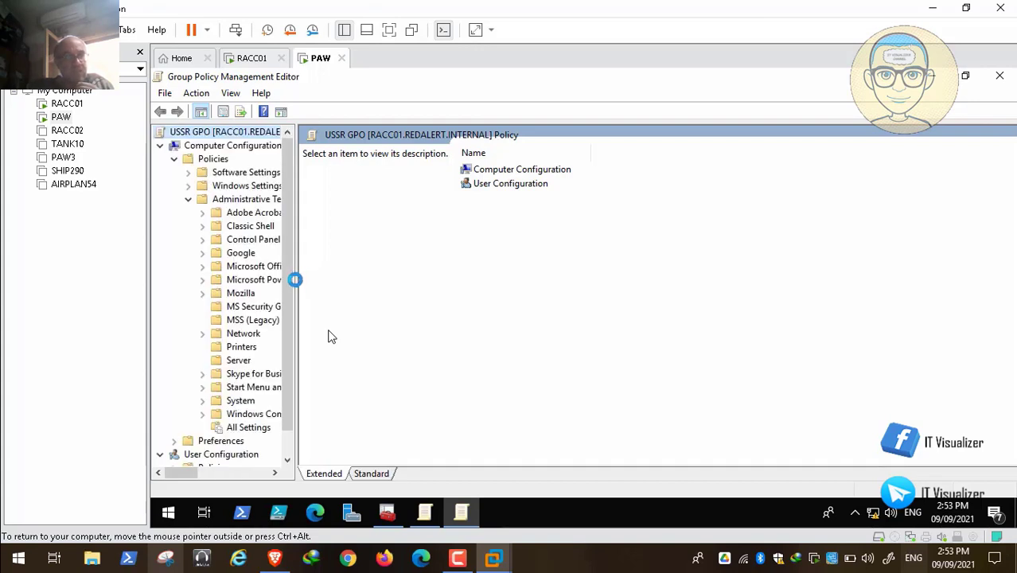
drag(295, 279, 419, 287)
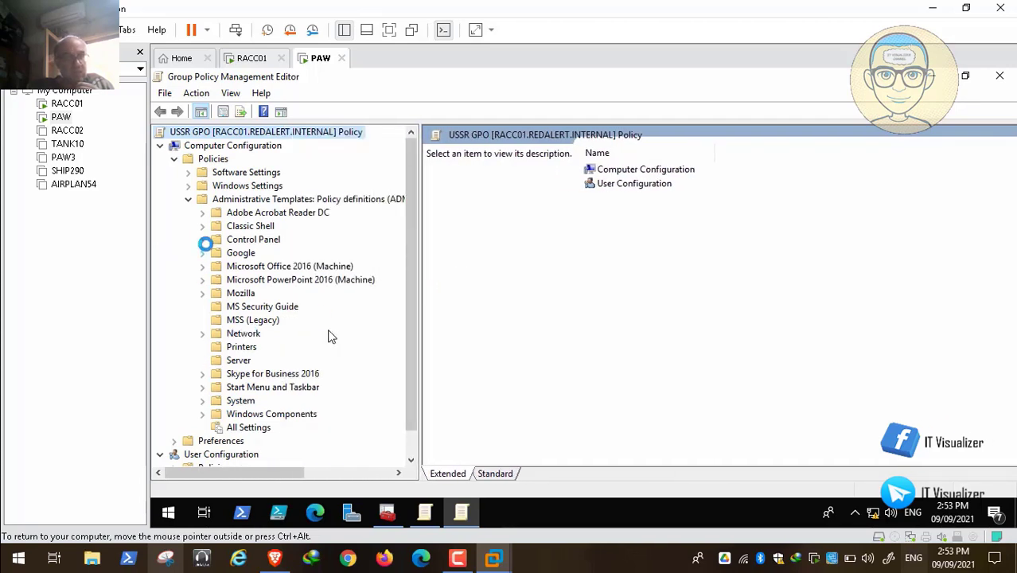
click(202, 240)
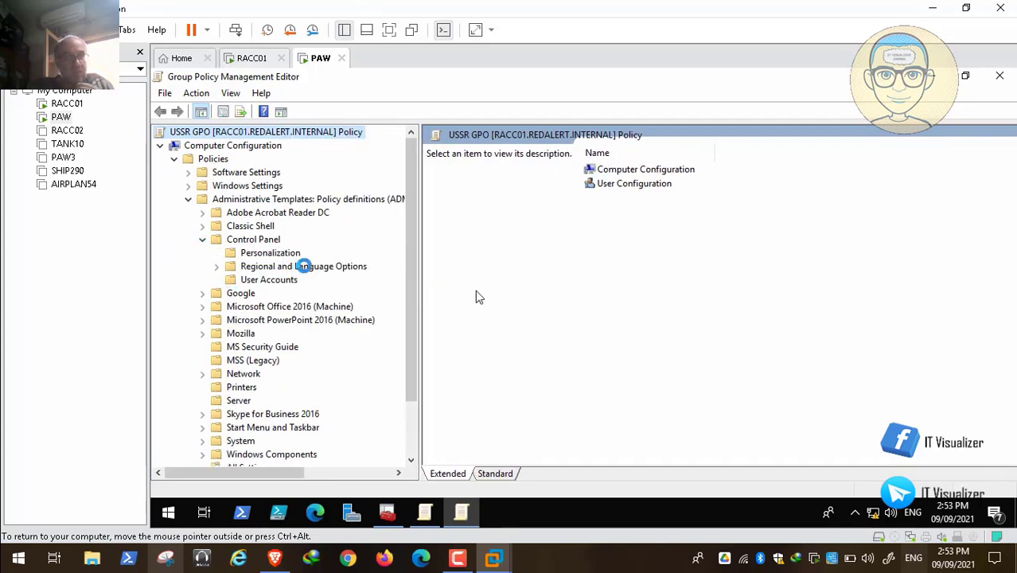
click(304, 265)
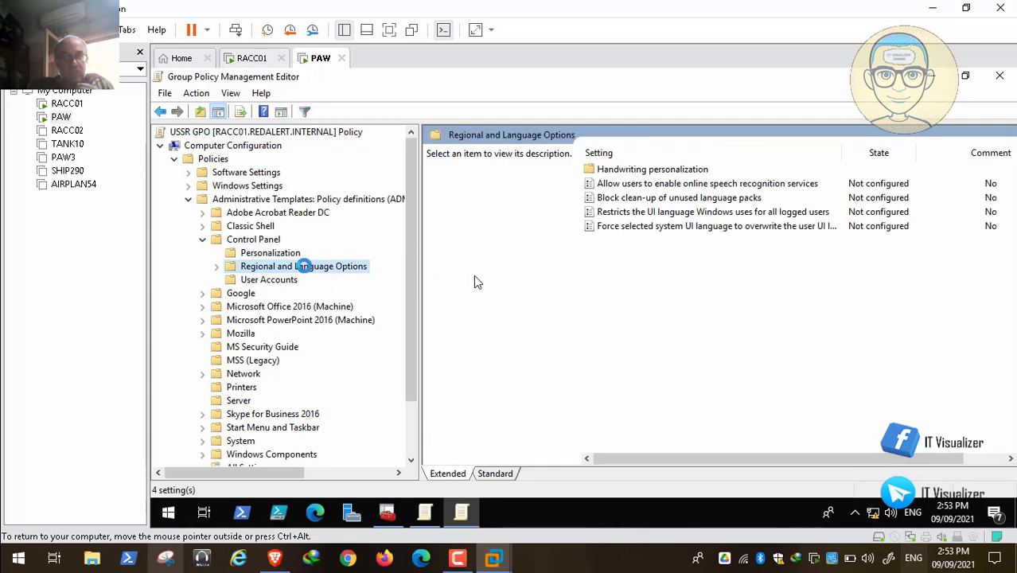
click(686, 212)
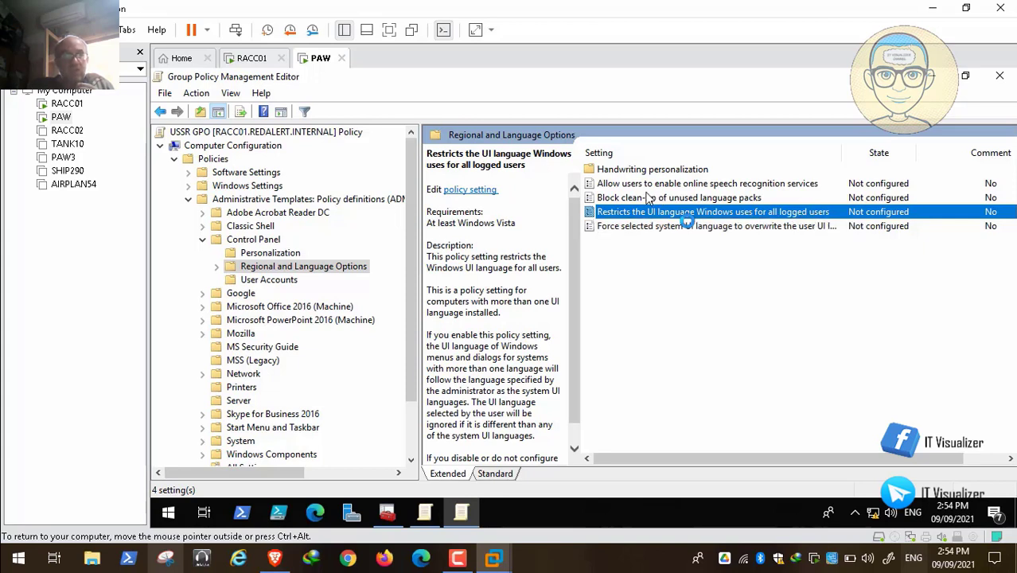
double_click(704, 221)
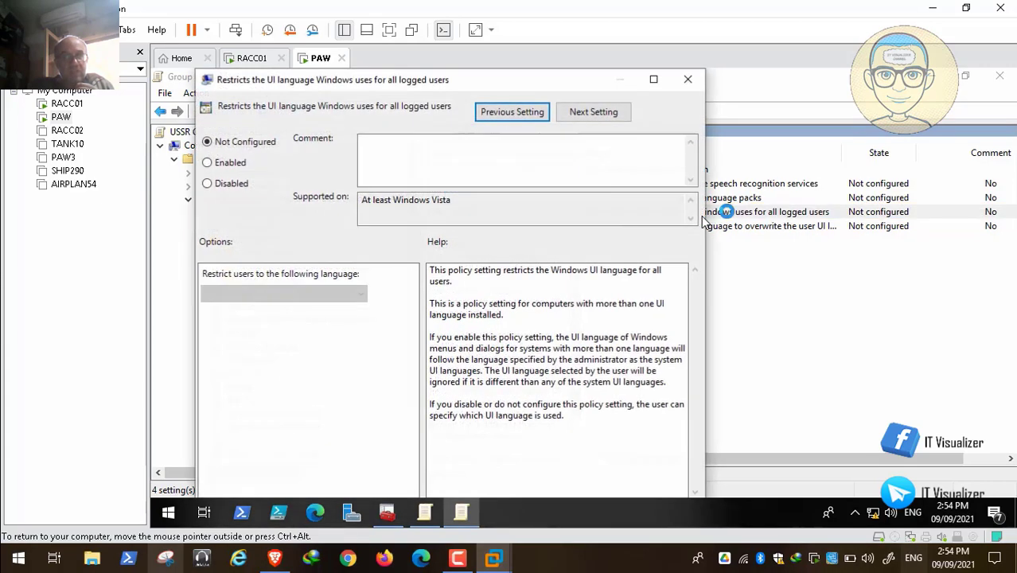
click(230, 162)
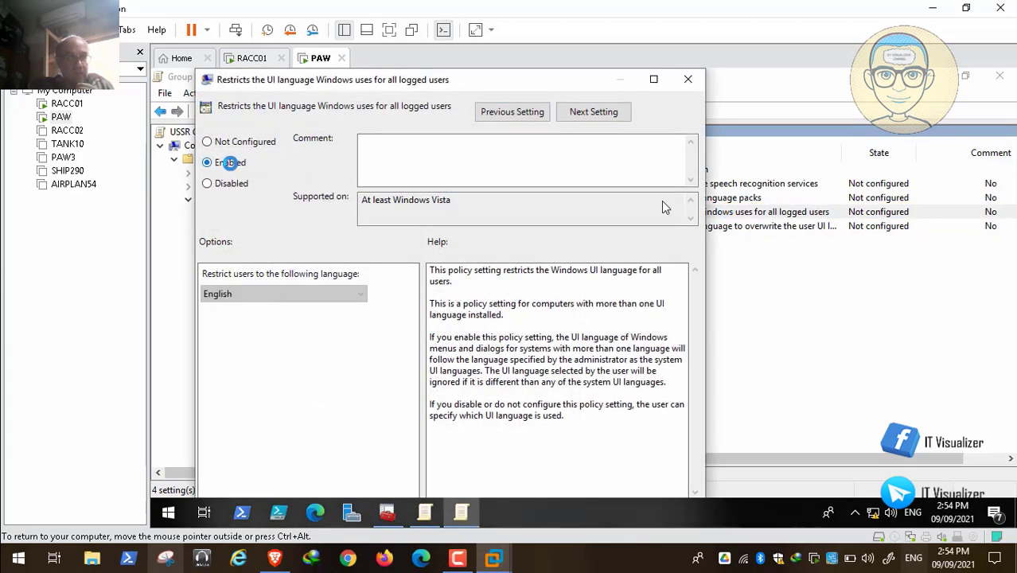
click(302, 298)
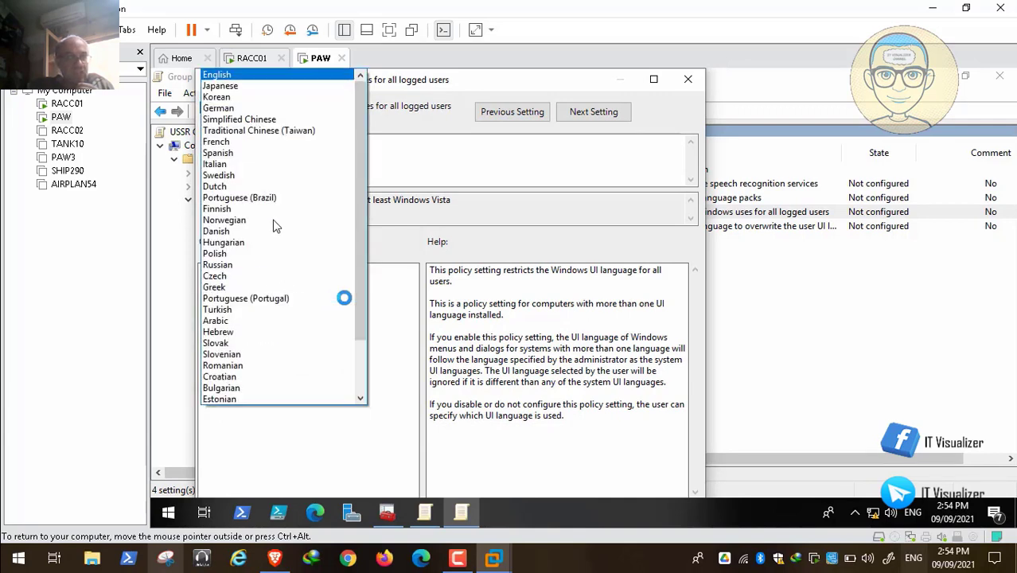
click(243, 269)
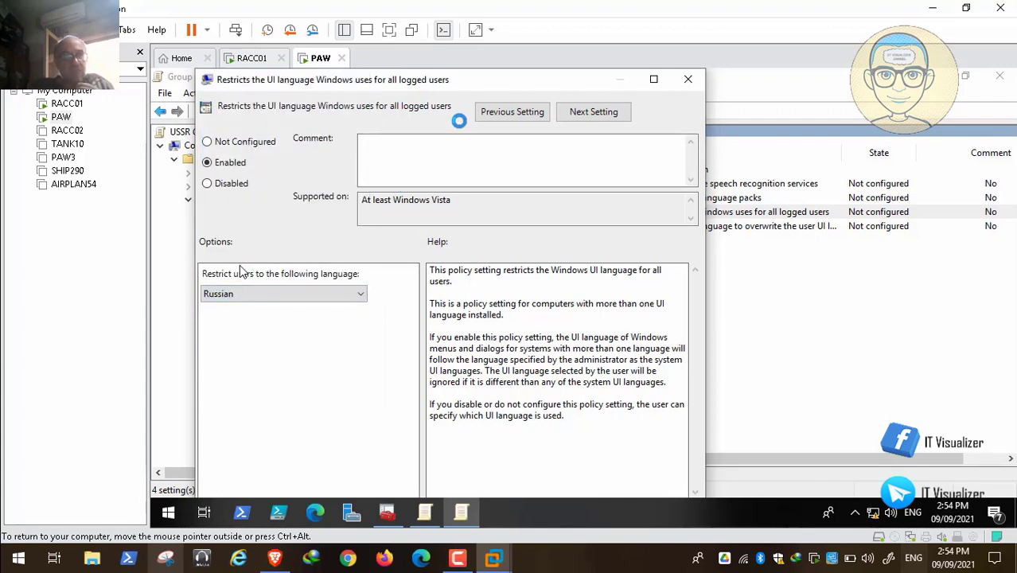
double_click(458, 80)
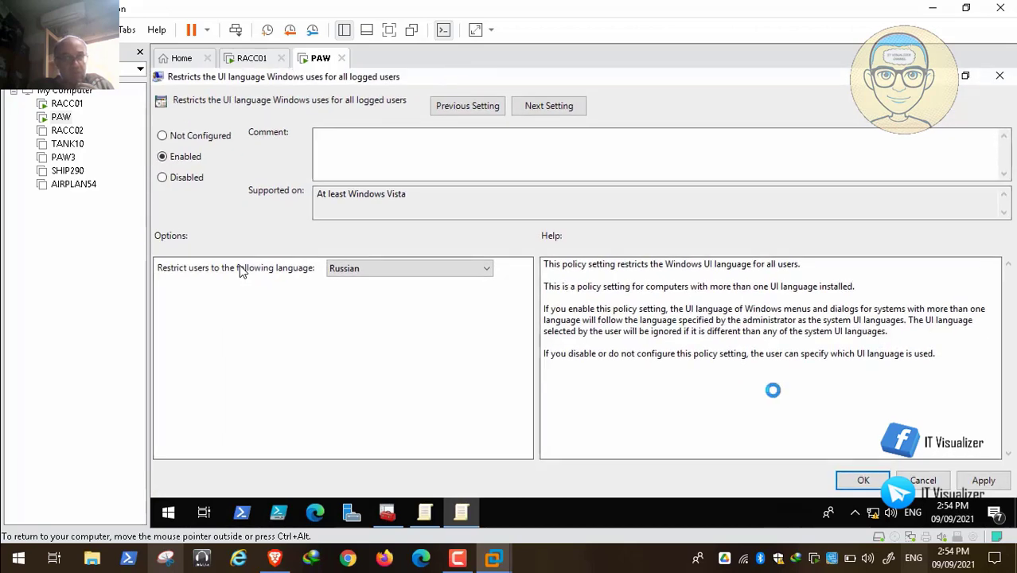
click(980, 481)
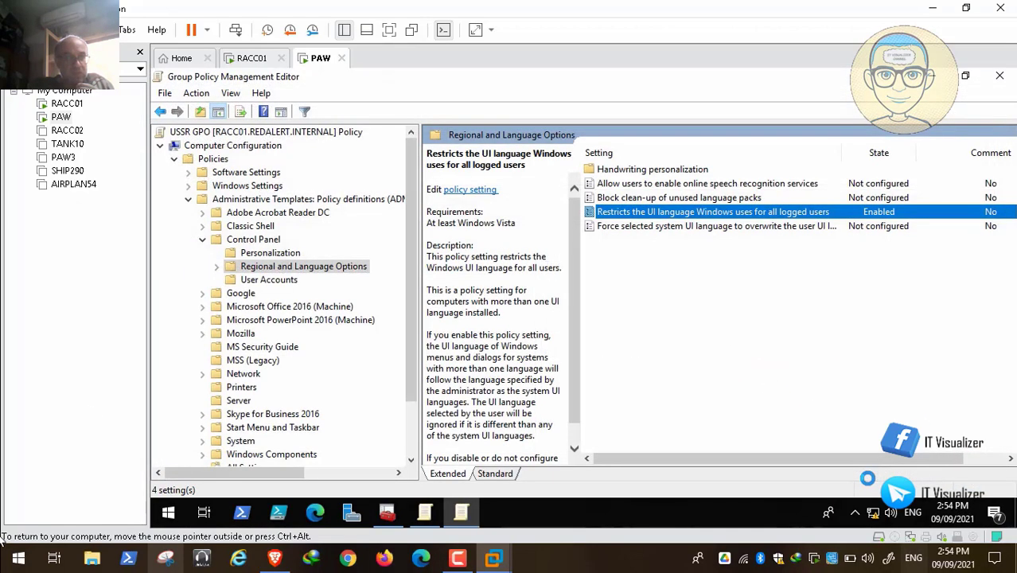
mouse_move(22, 548)
mouse_move(229, 514)
click(12, 542)
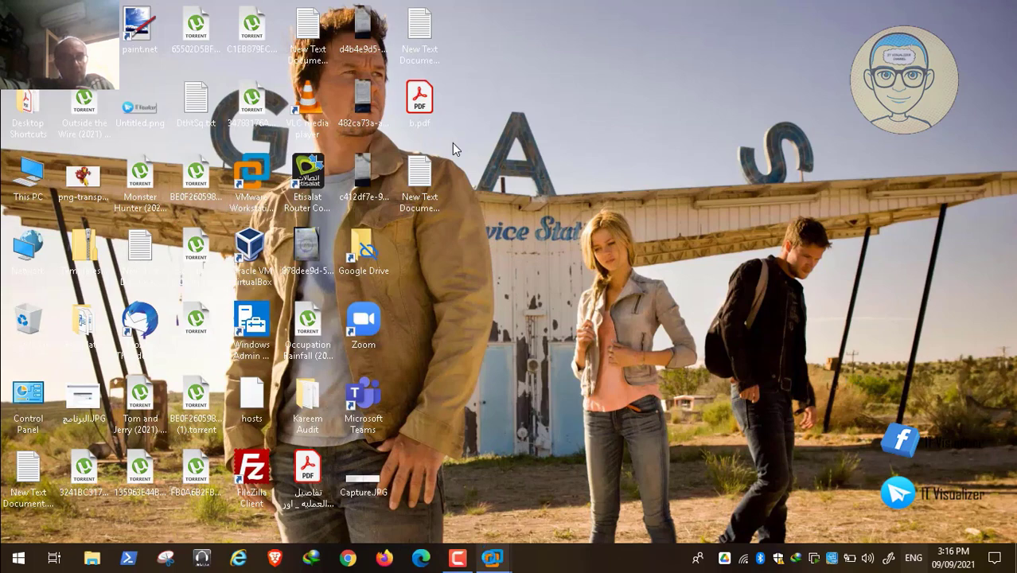
Switch to the PAW virtual machine, send Ctrl+Alt+Del, and sign in with the account password
mouse_move(493, 558)
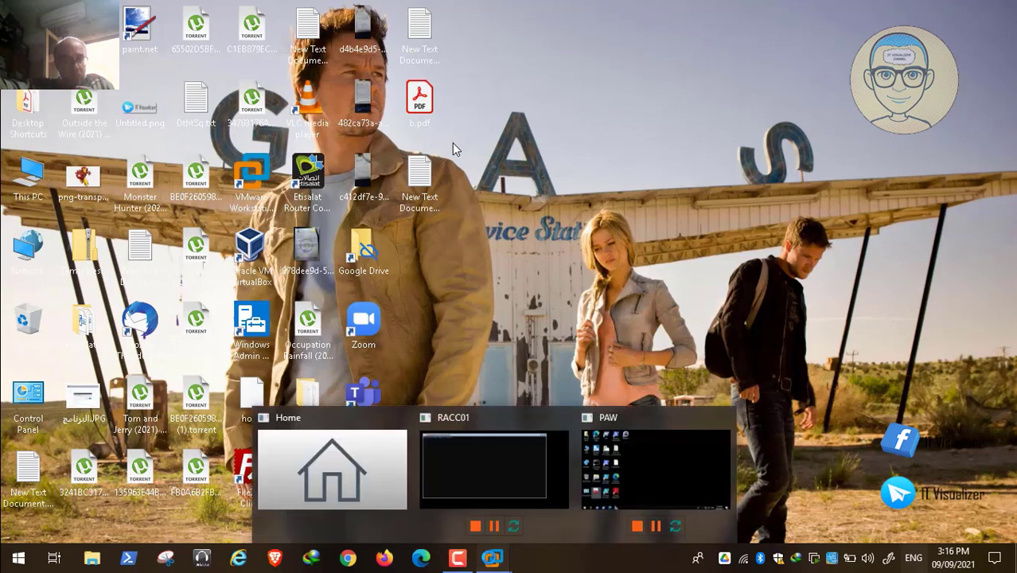
click(624, 445)
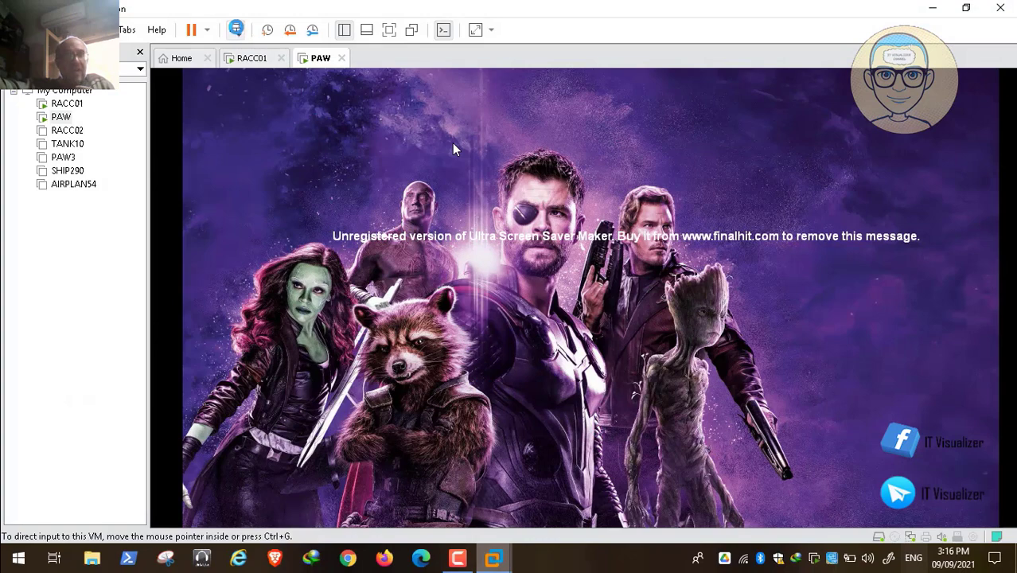
click(236, 30)
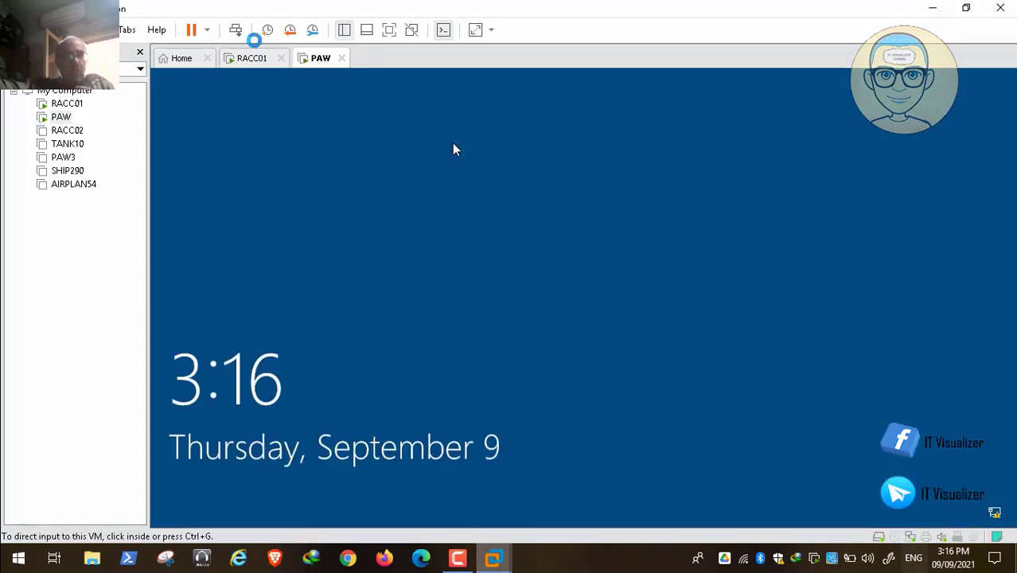
click(237, 31)
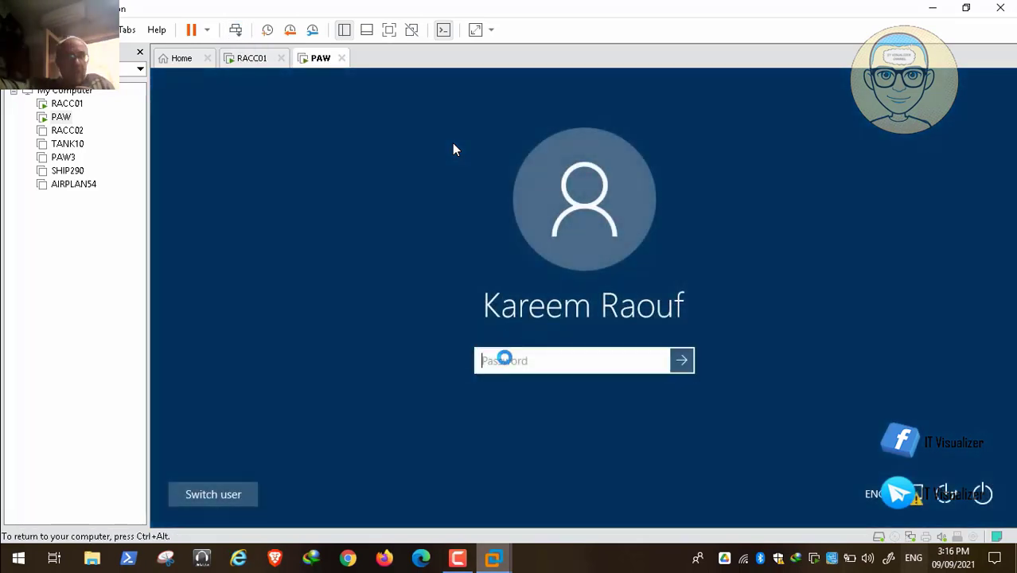
text(••)
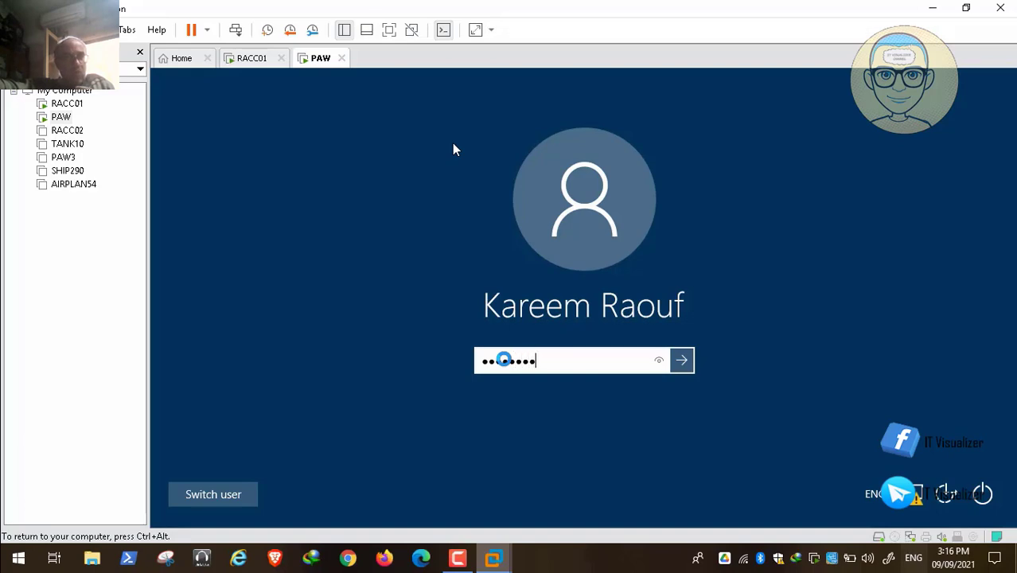
text(••••••••)
key(Return)
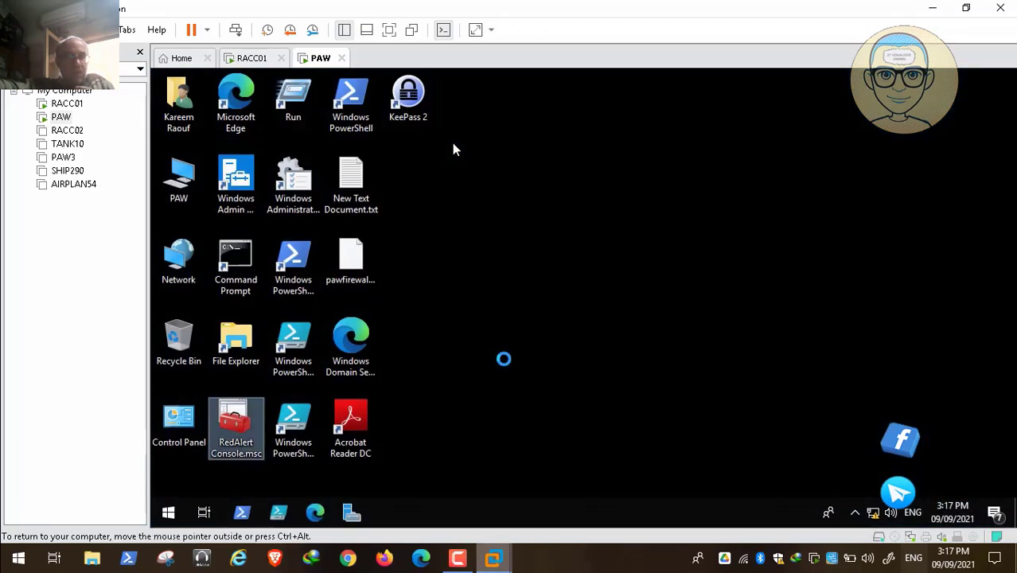
Shut down the PAW virtual machine and choose to just power it off without a snapshot
key(super+x)
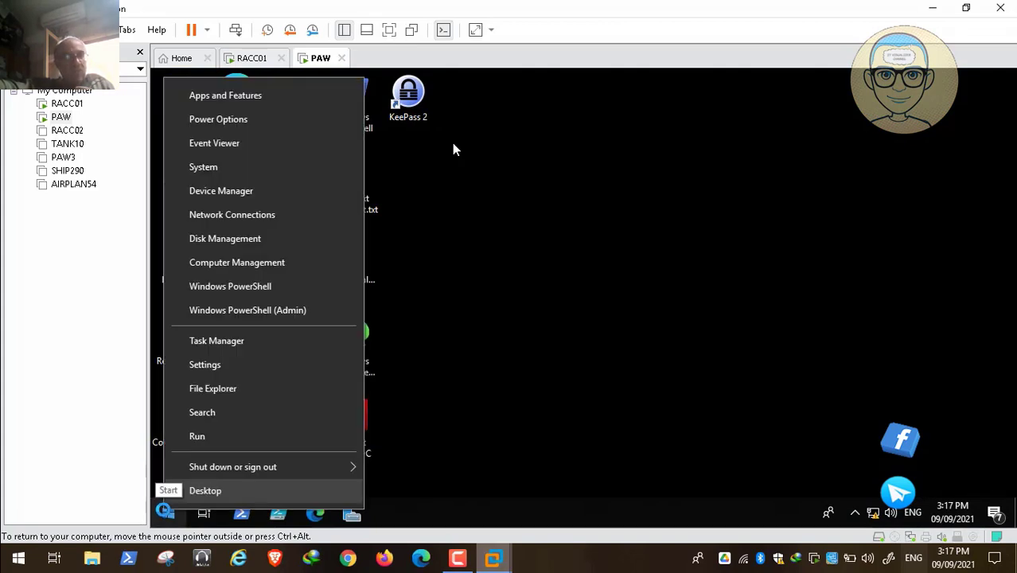
mouse_move(249, 462)
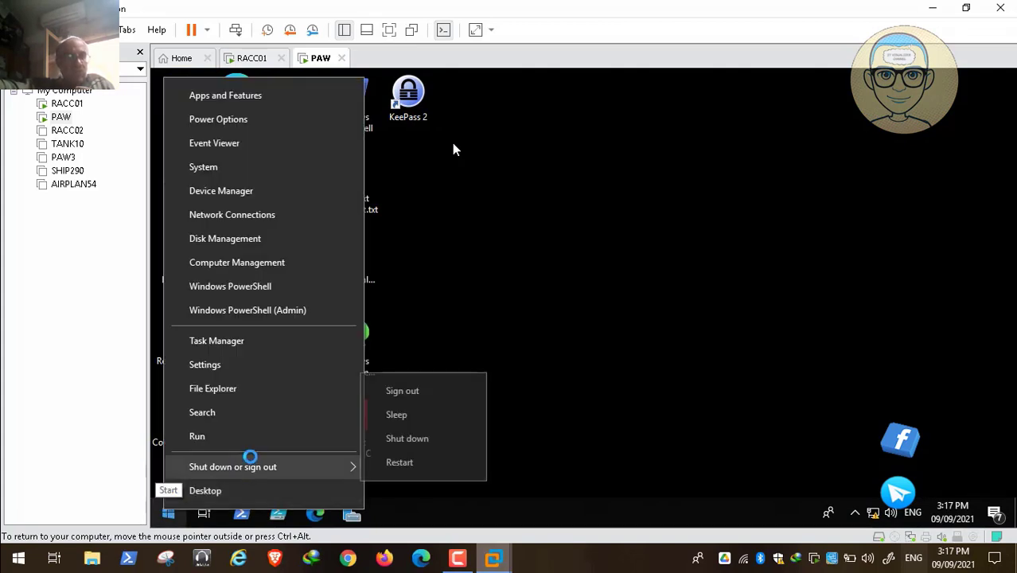
click(396, 439)
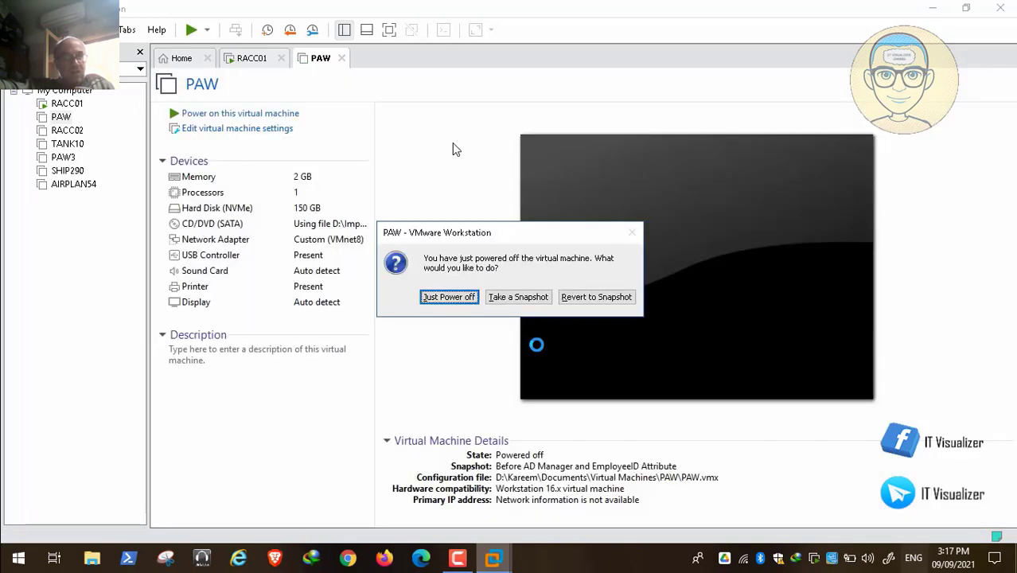
click(459, 296)
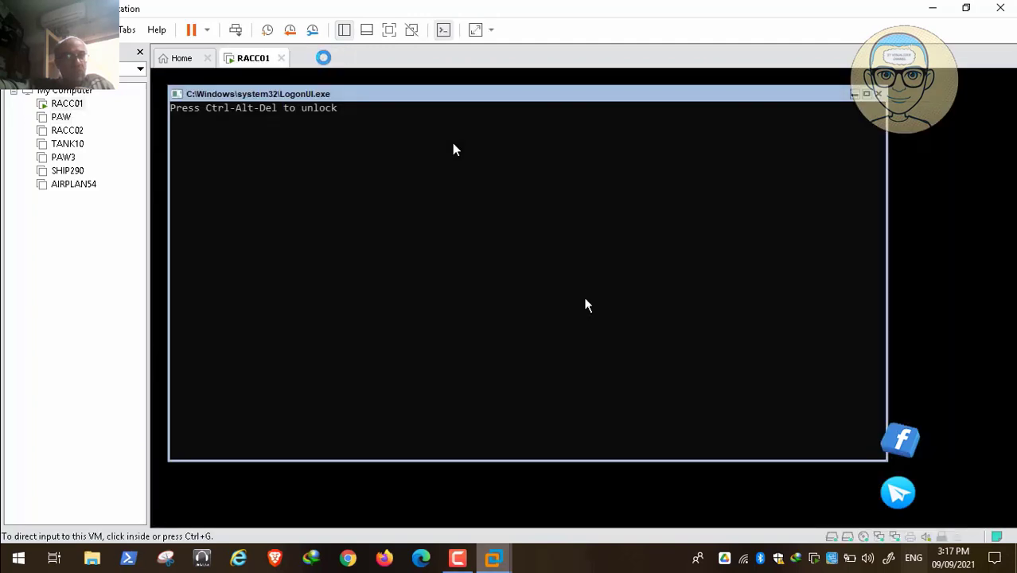
Open the RACC02 virtual machine, then select AIRPLAN54 and power it on
click(67, 131)
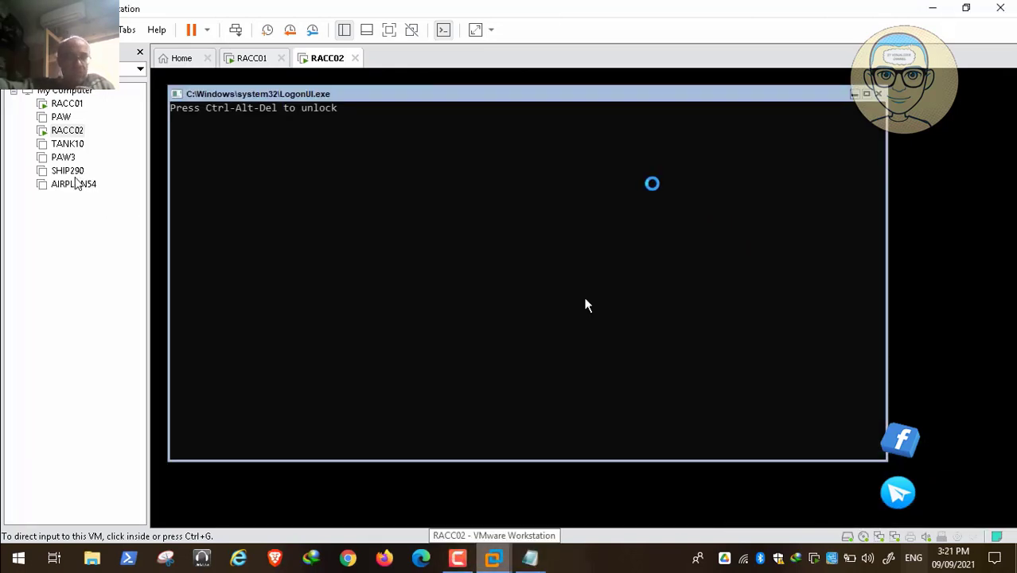
click(76, 182)
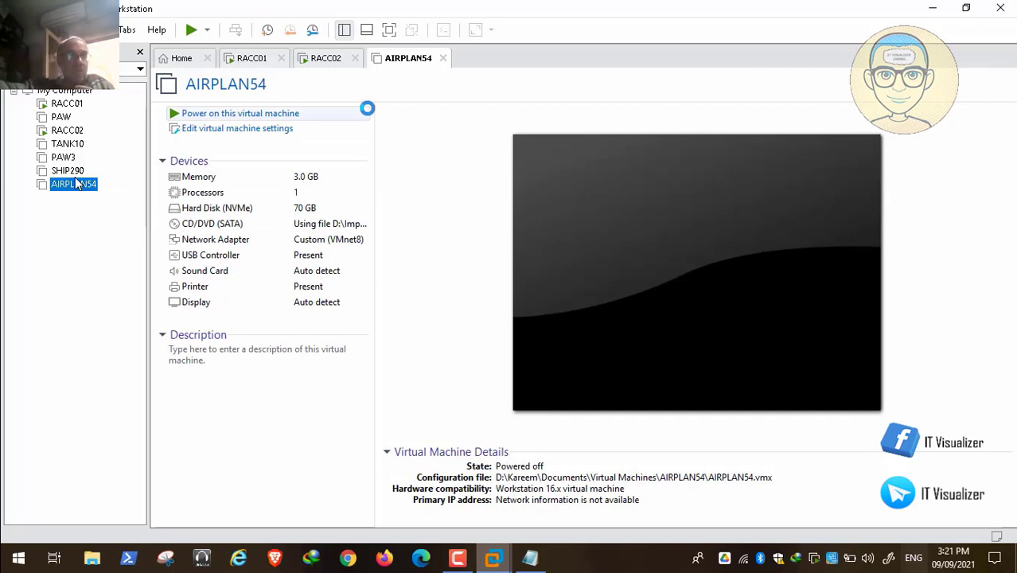
click(256, 113)
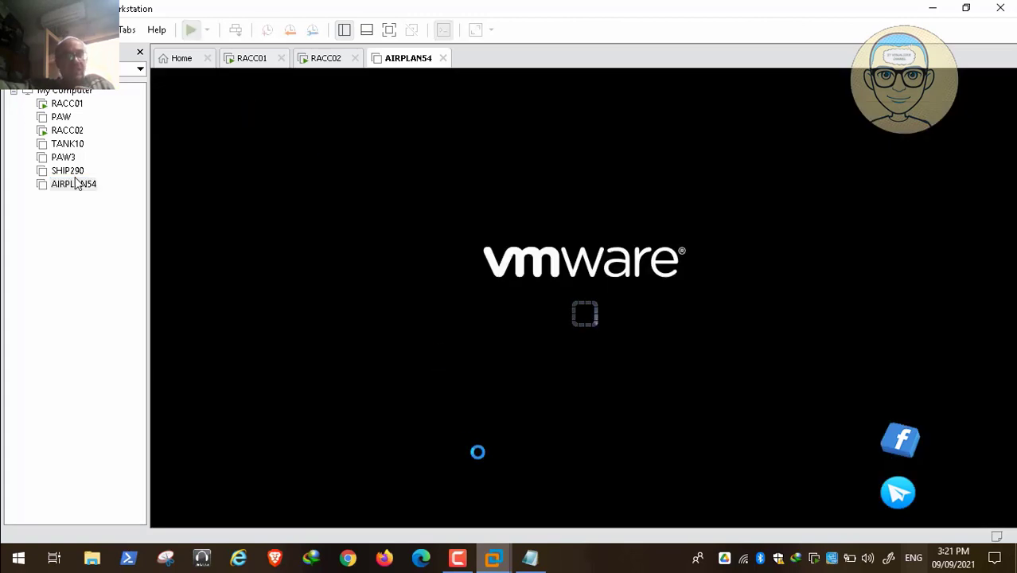
click(458, 557)
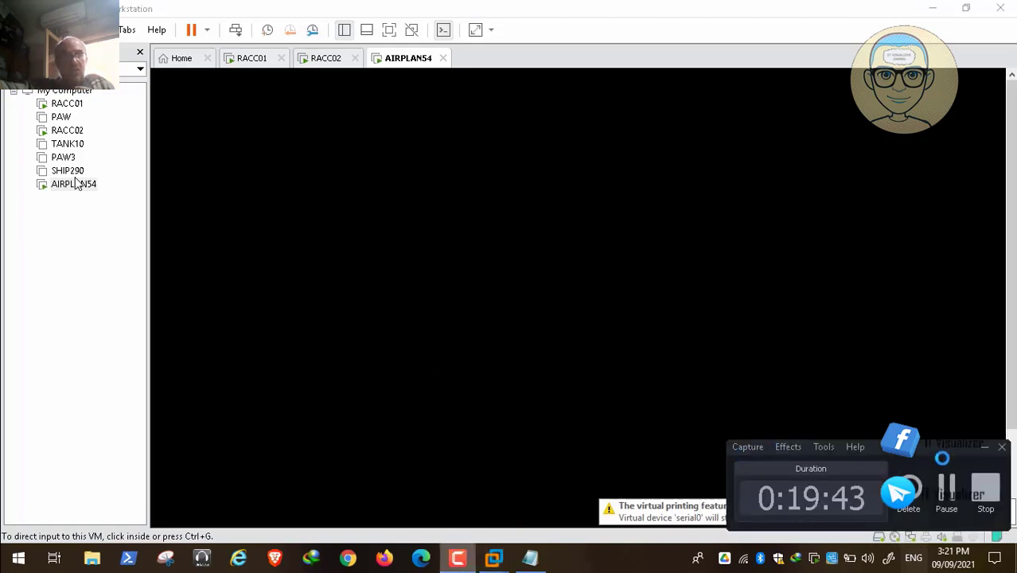
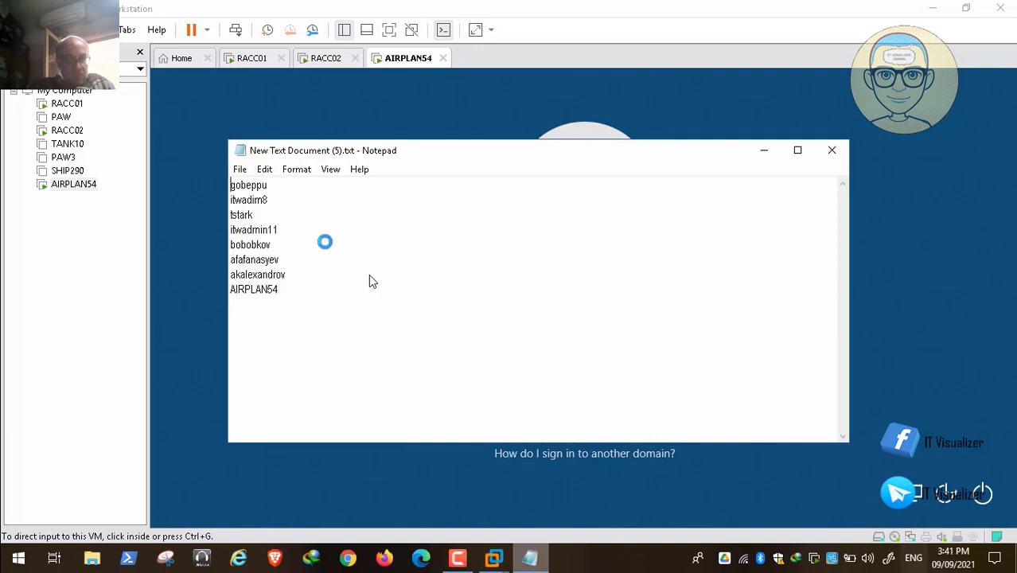
Select the fifth user account name in the Notepad list for use at sign-in
drag(275, 245, 230, 244)
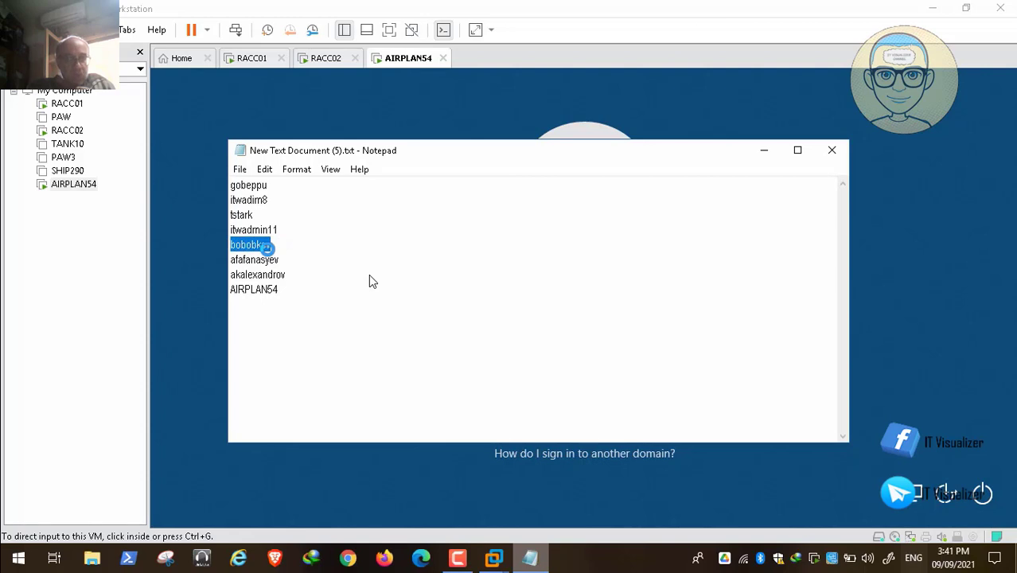
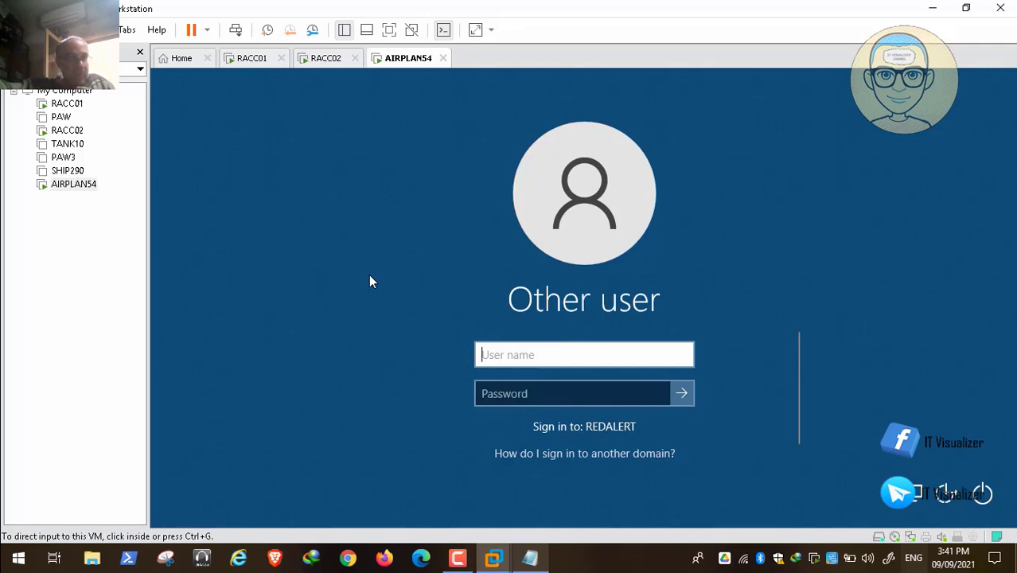
Sign in to AIRPLAN54 with the pasted user name and the account password
key(alt+e)
key(Return)
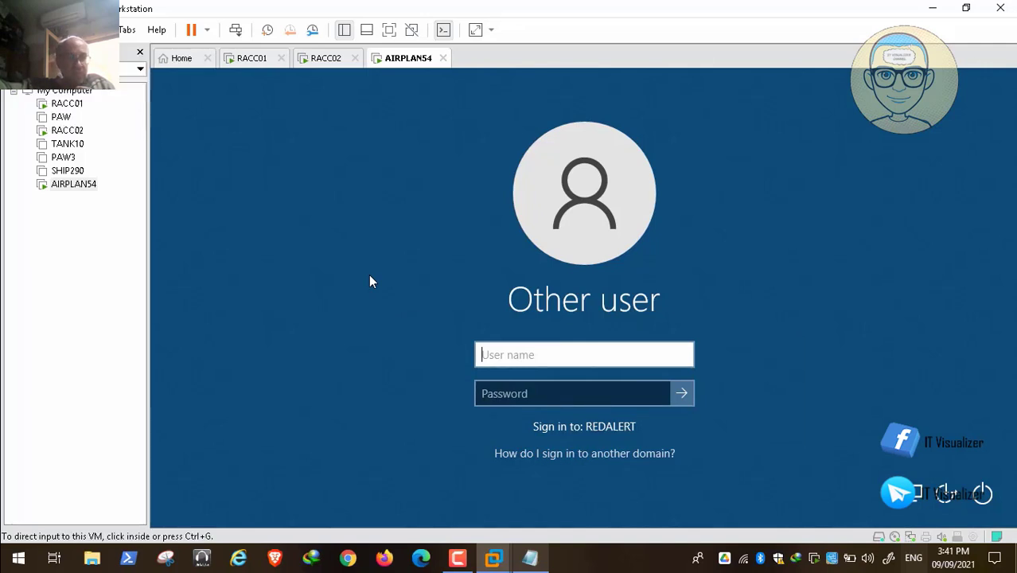
key(Tab)
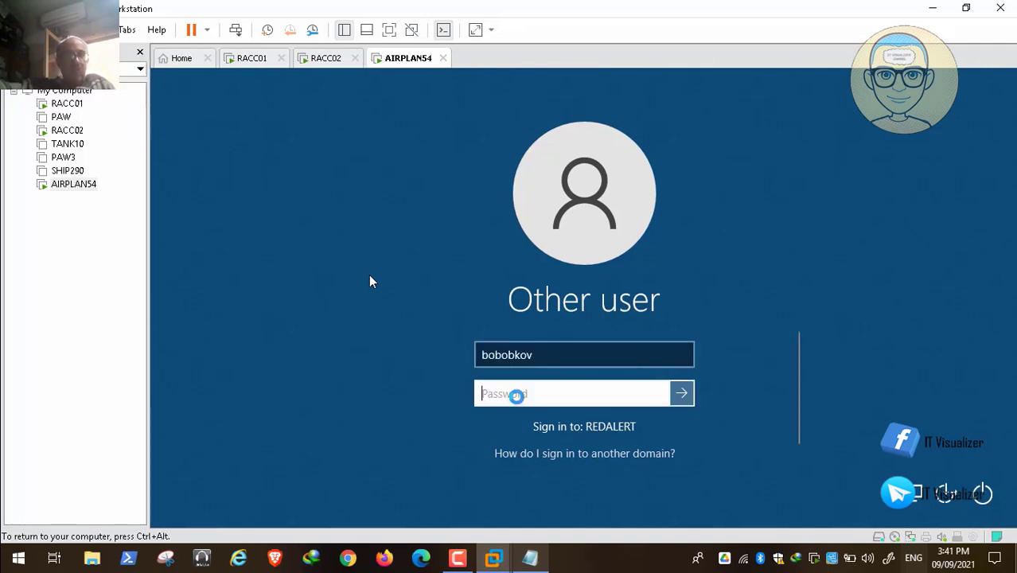
text(P)
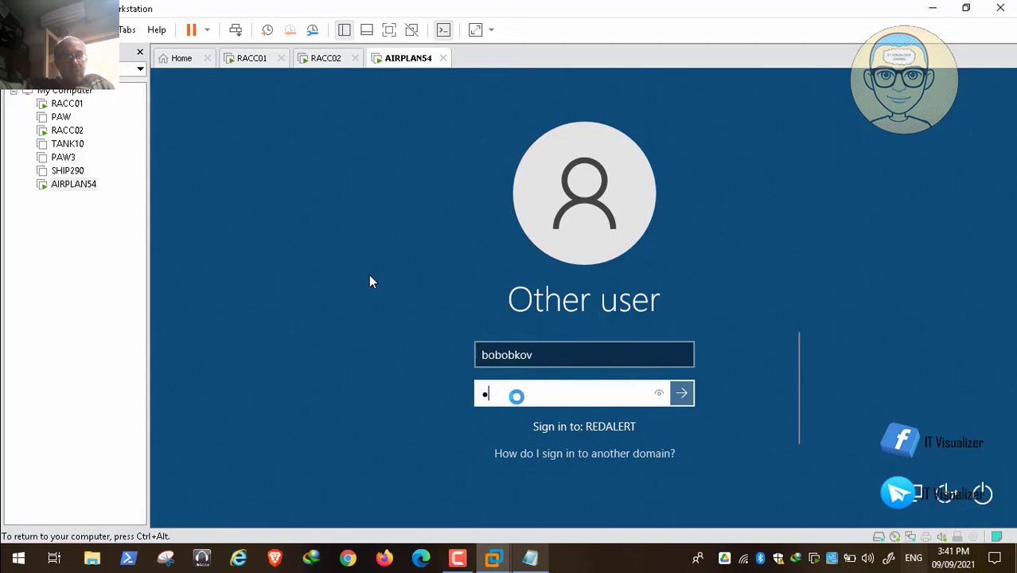
text(a$$)
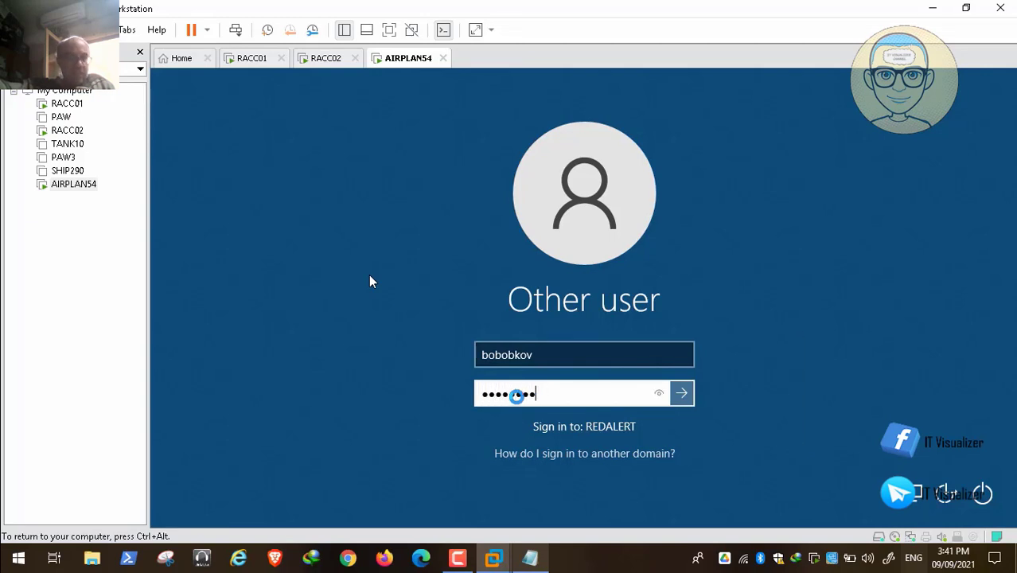
key(Return)
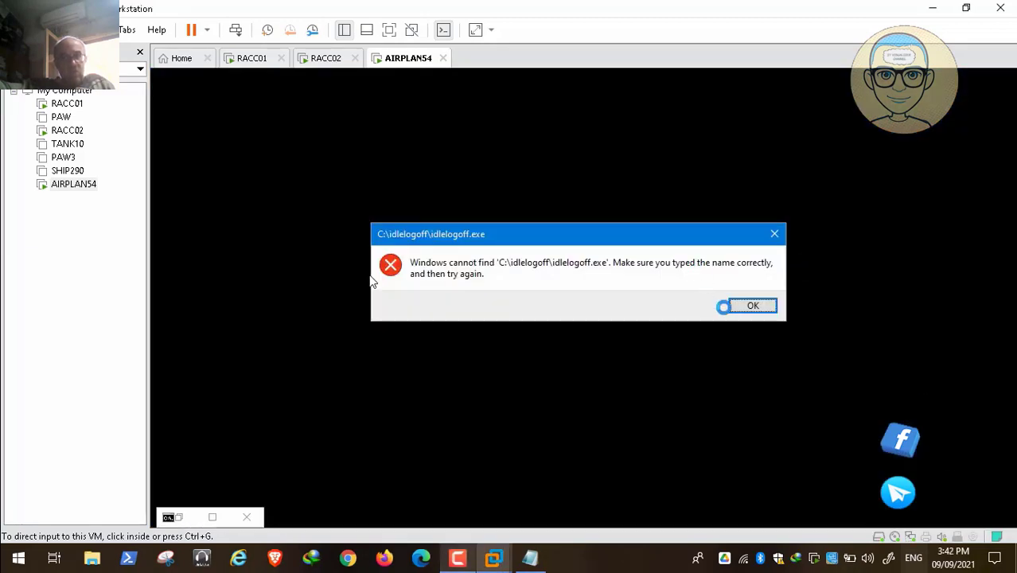
Dismiss the error about the missing C:\idlelogoff\idlelogoff.exe program on AIRPLAN54
click(373, 280)
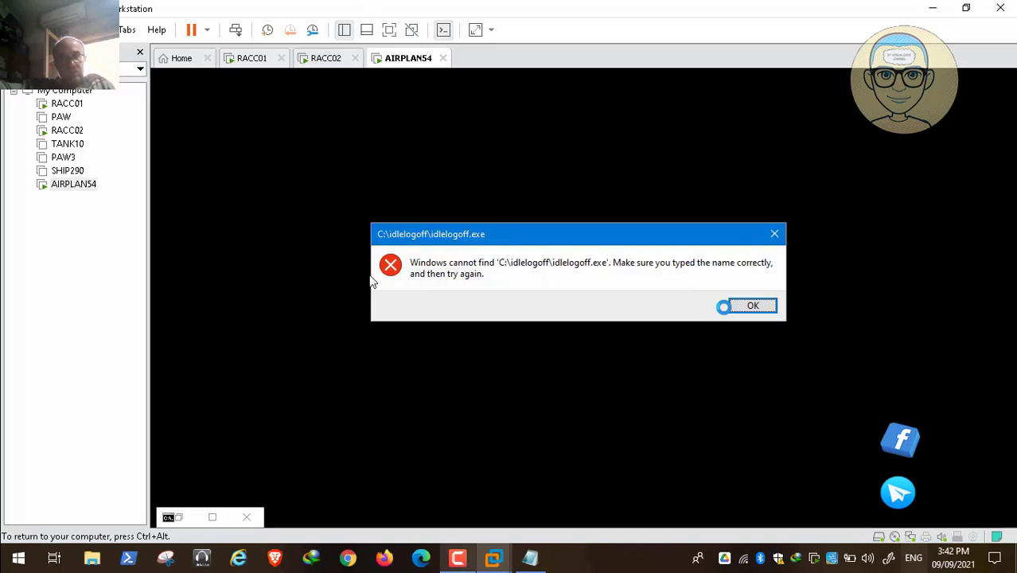
key(ctrl+alt)
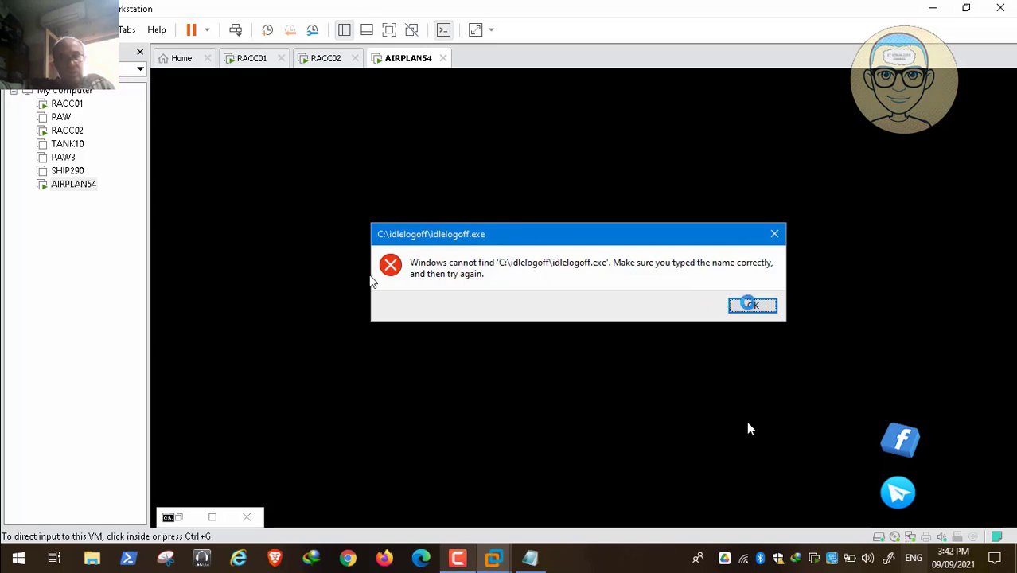
click(747, 422)
click(750, 305)
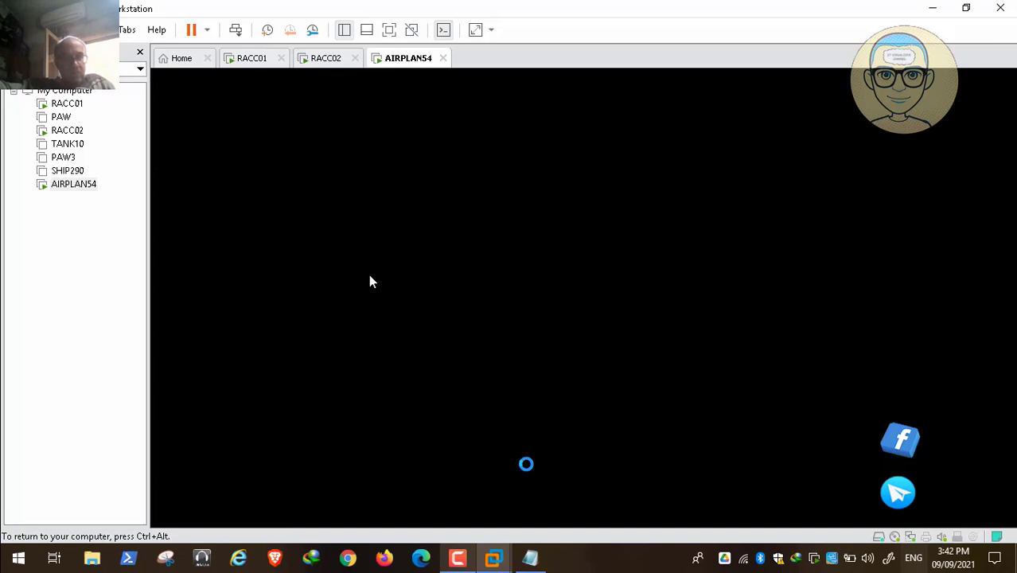
key(ctrl+alt)
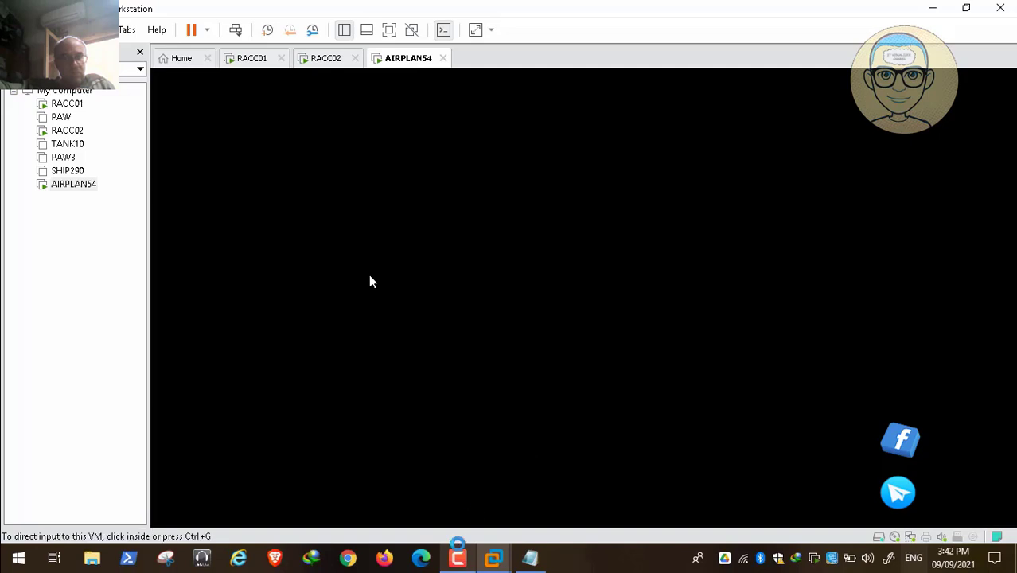
click(456, 556)
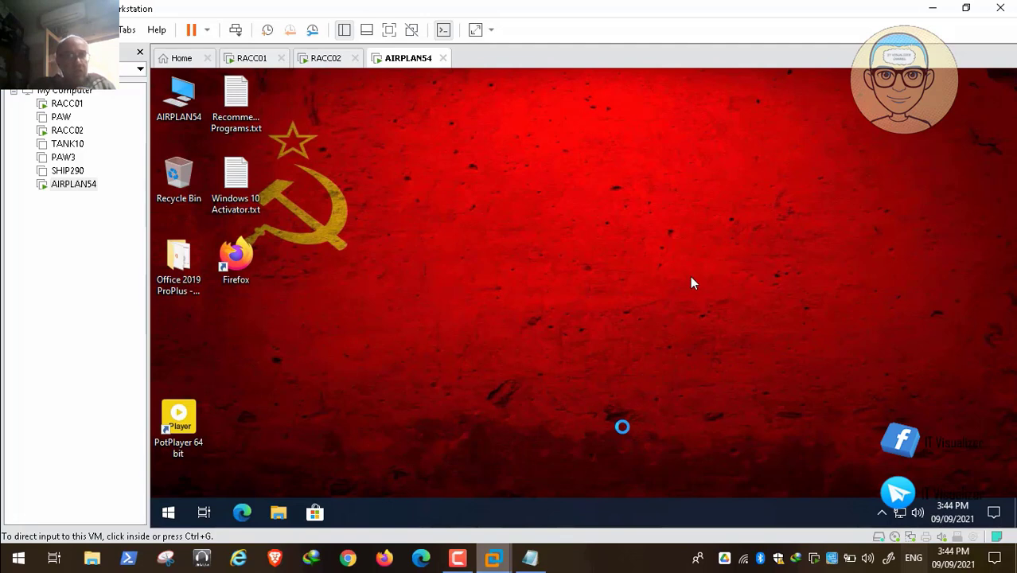
click(691, 283)
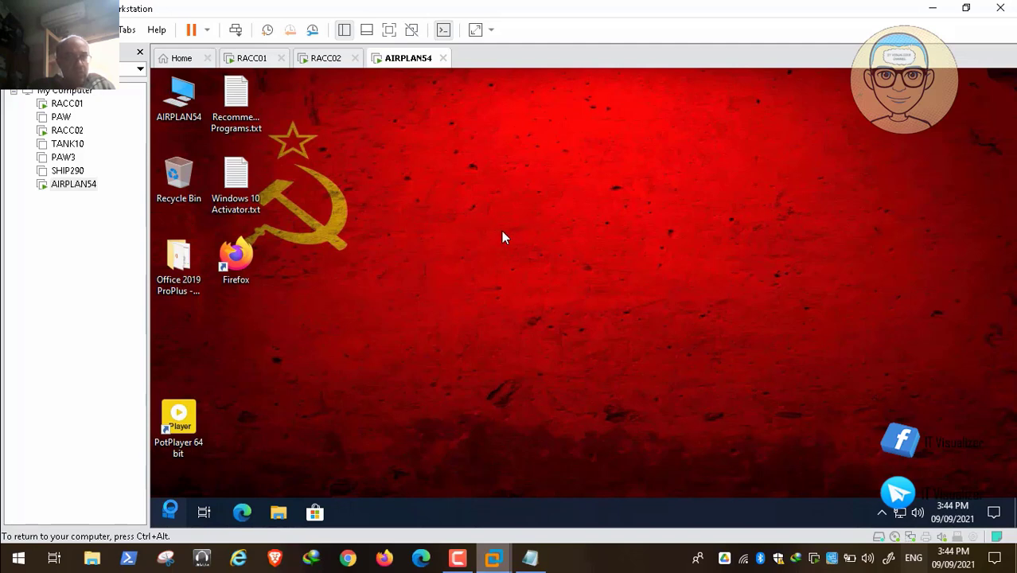
key(super)
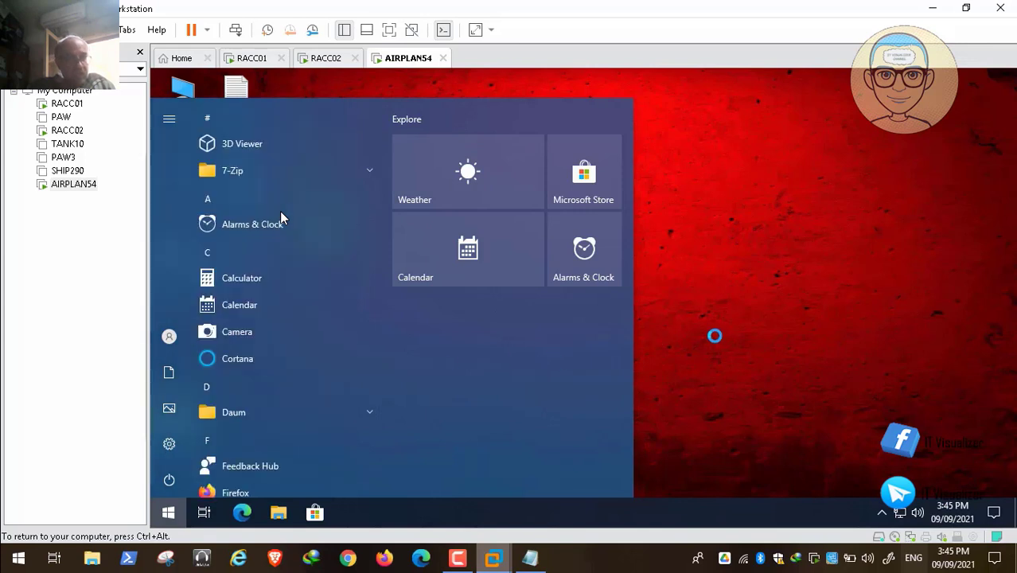
click(401, 524)
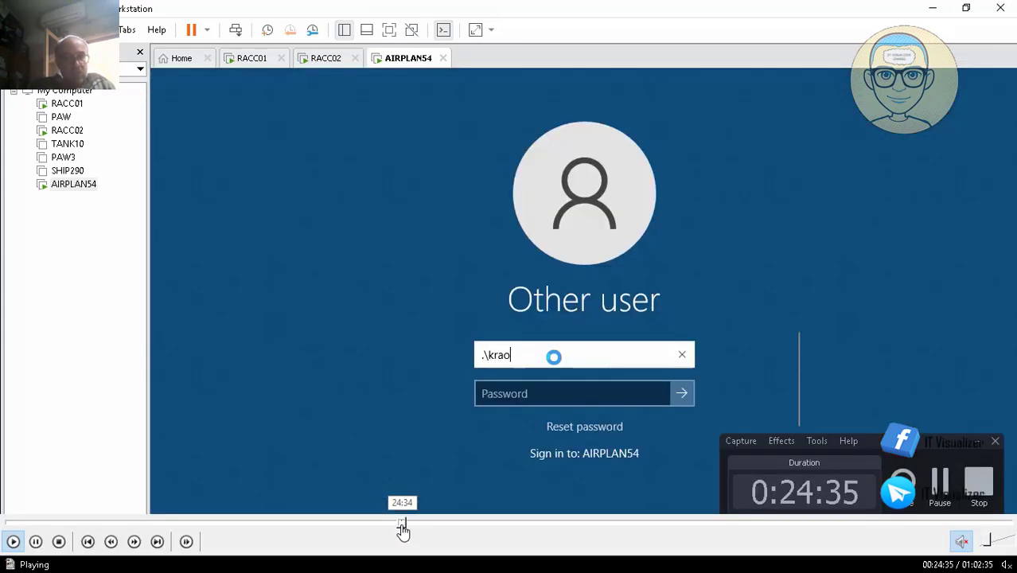
click(477, 525)
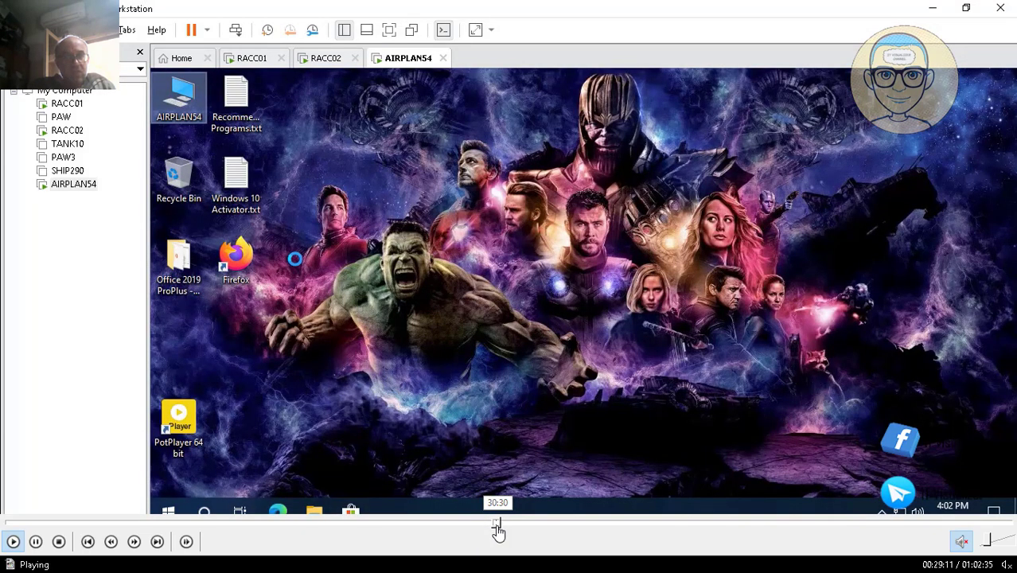
click(498, 526)
click(529, 525)
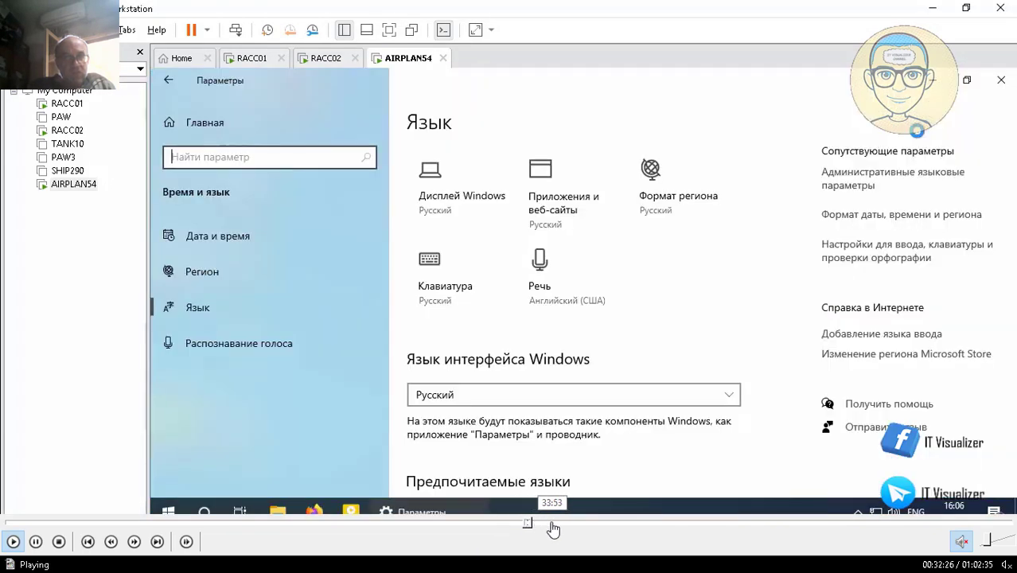
click(550, 525)
click(577, 526)
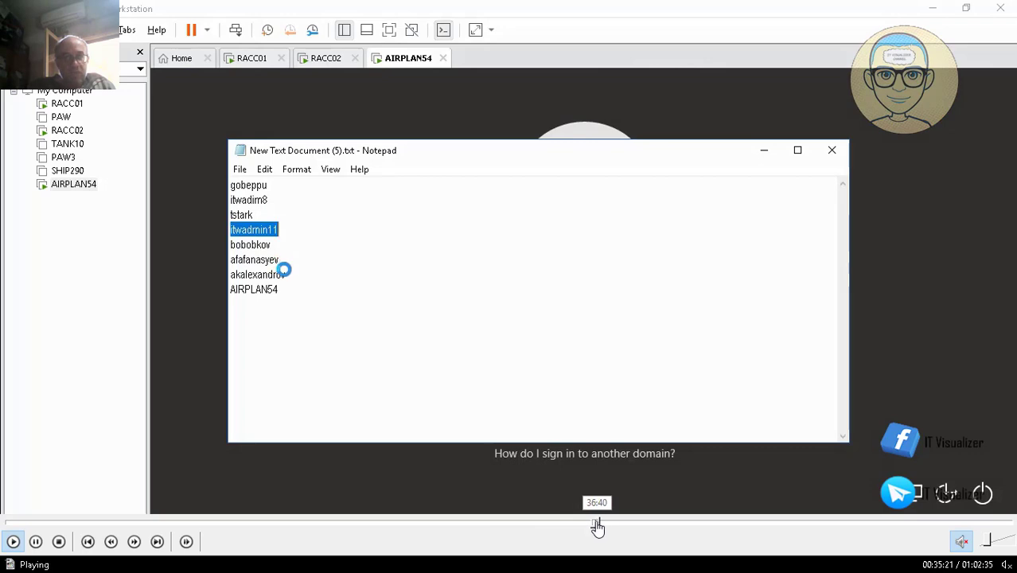
click(598, 526)
click(620, 526)
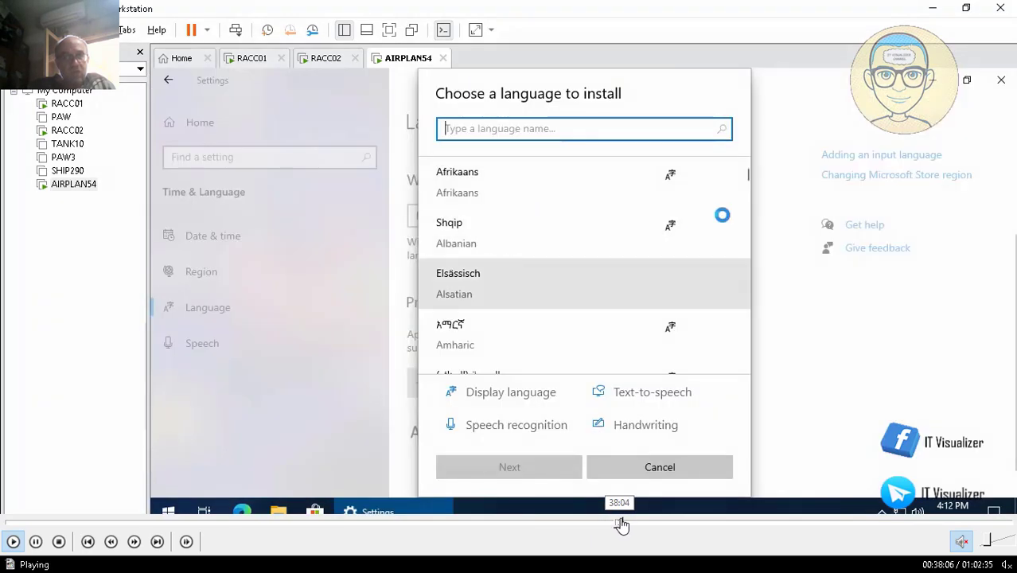
click(649, 526)
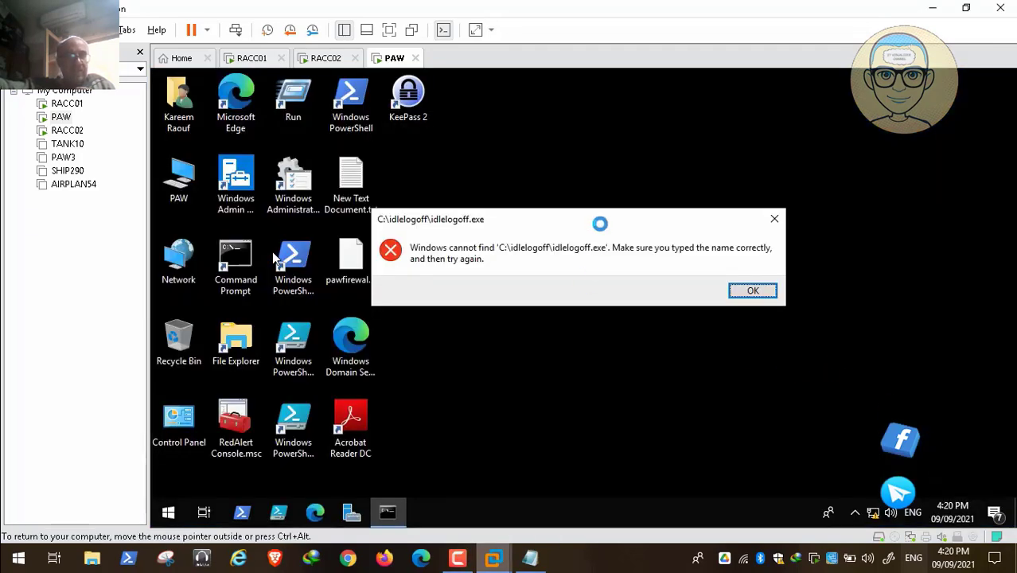
Dismiss the idlelogoff.exe error dialog on the PAW machine
click(742, 293)
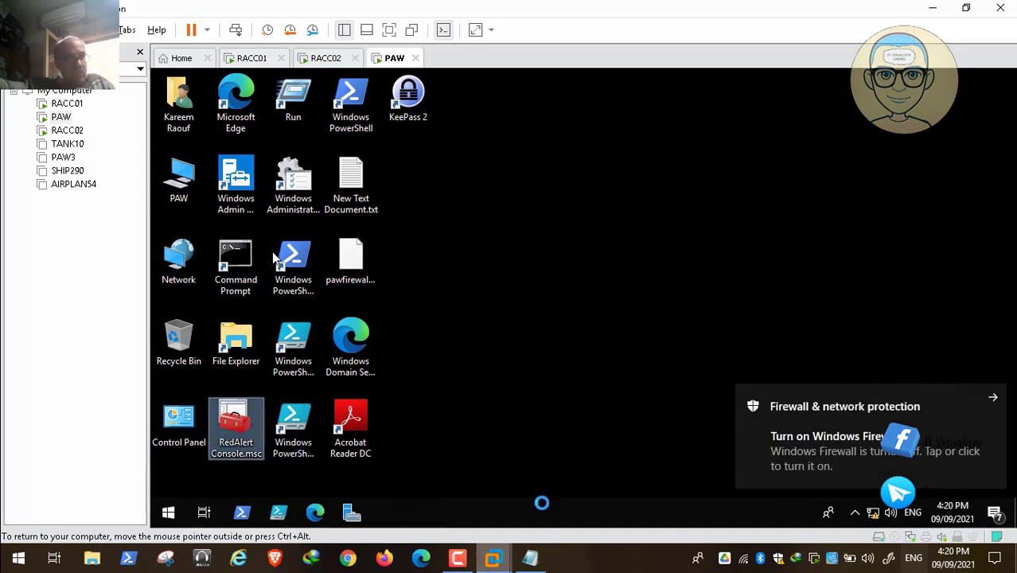
click(457, 558)
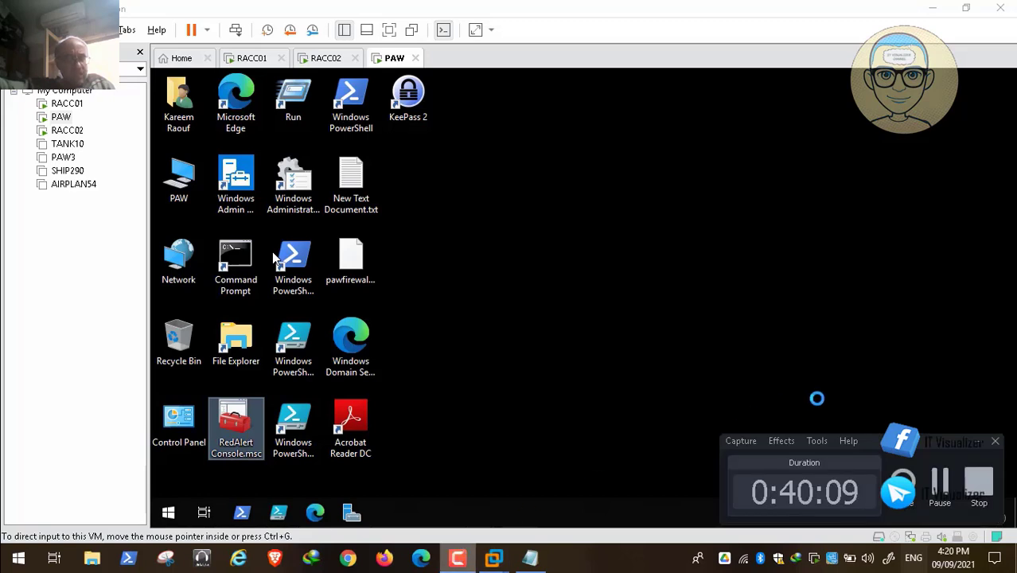
click(975, 441)
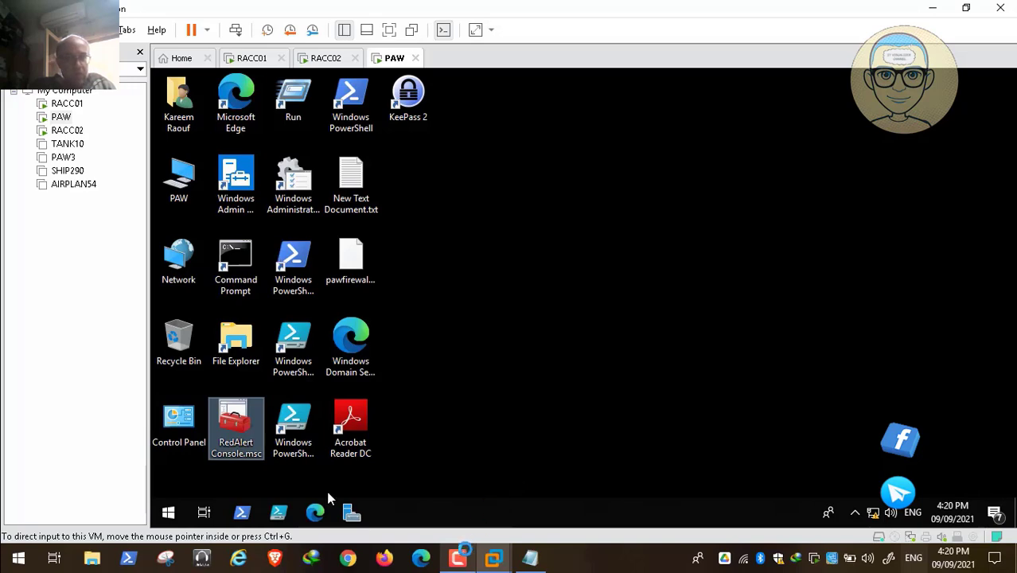
mouse_move(621, 536)
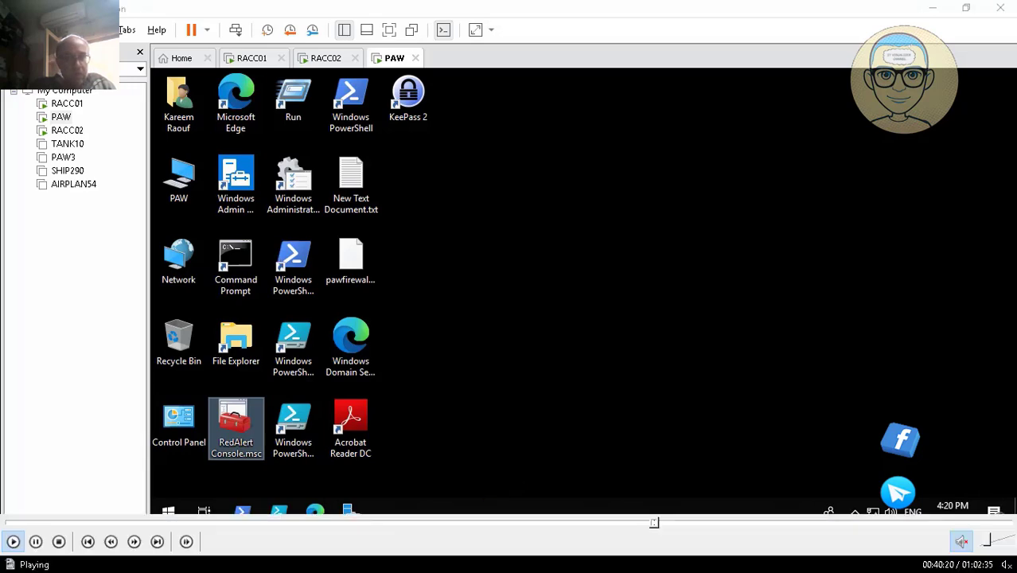
click(659, 527)
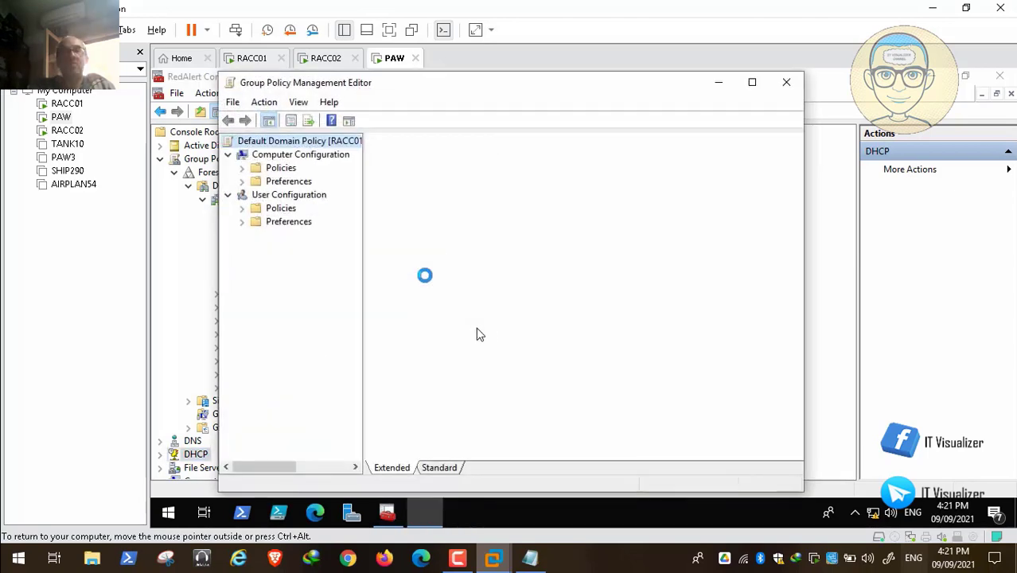
mouse_move(189, 527)
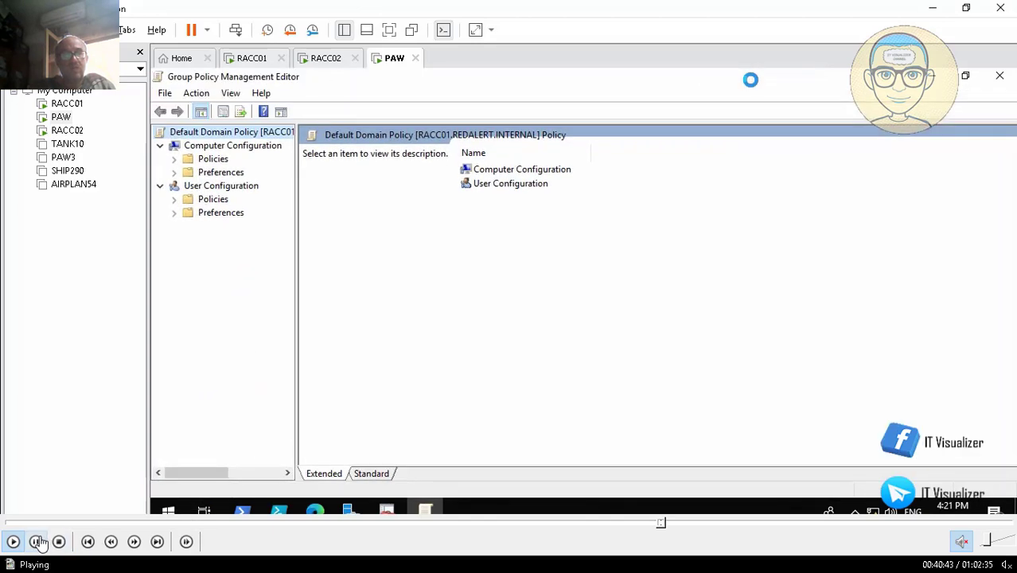
double_click(375, 289)
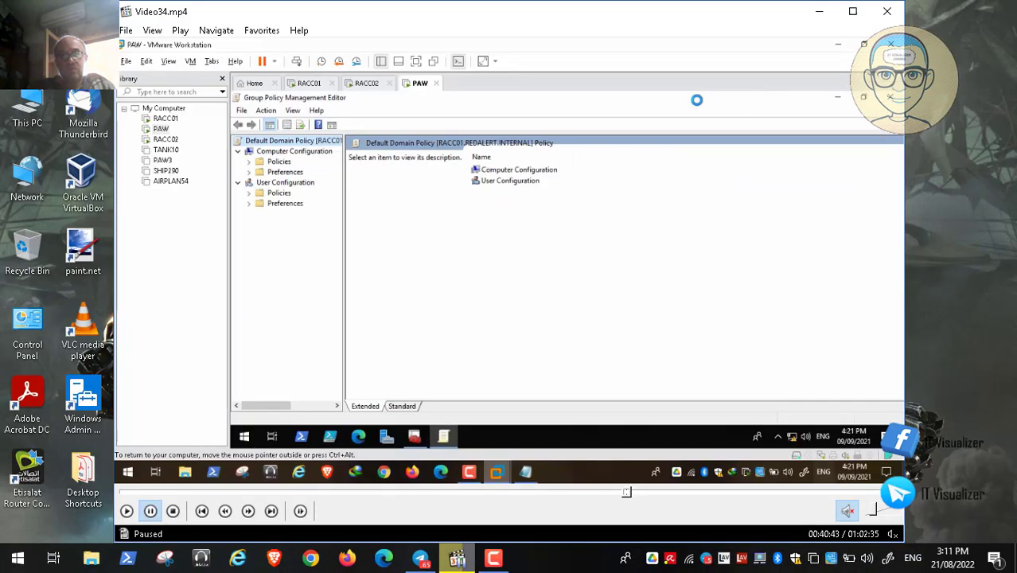
click(484, 562)
click(946, 490)
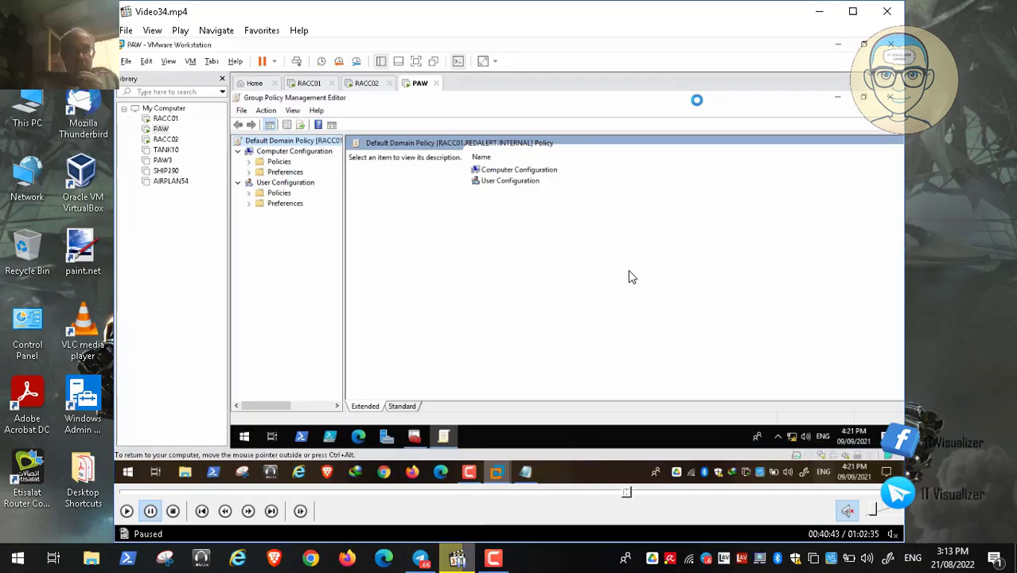
double_click(464, 254)
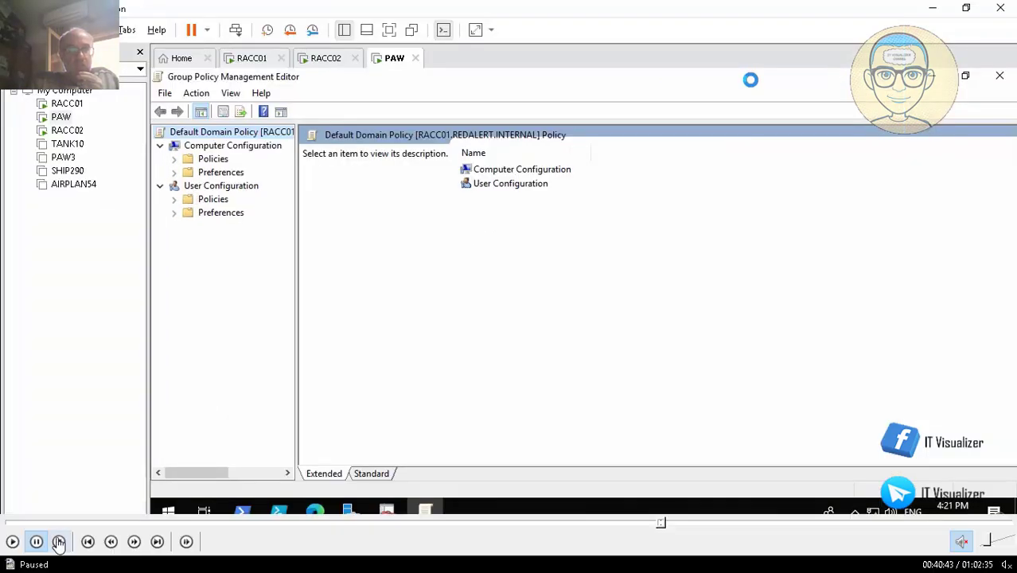
click(12, 541)
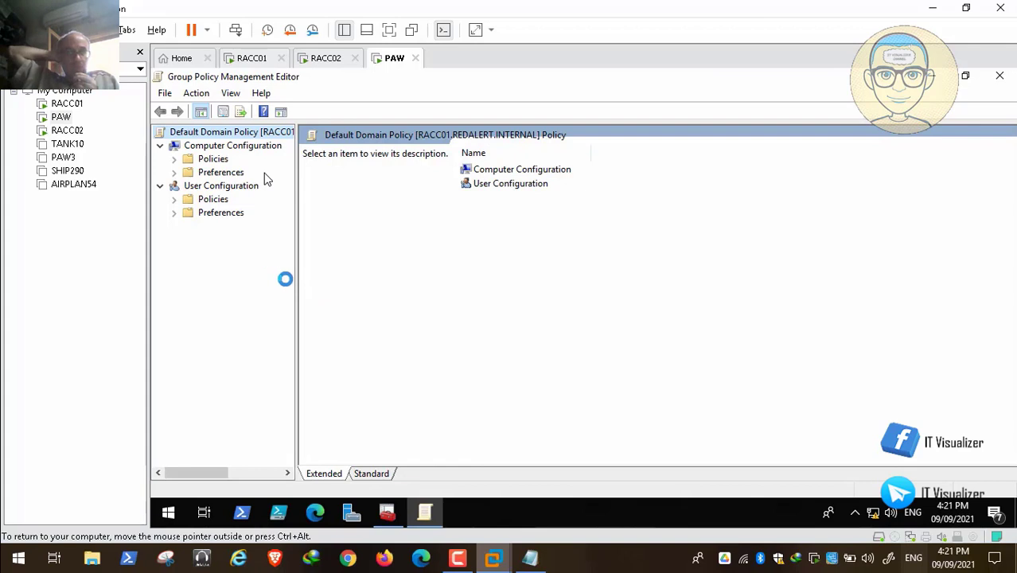
Open the Default Domain Policy's Interactive logon message title setting under Security Options and copy its text
drag(295, 280, 329, 280)
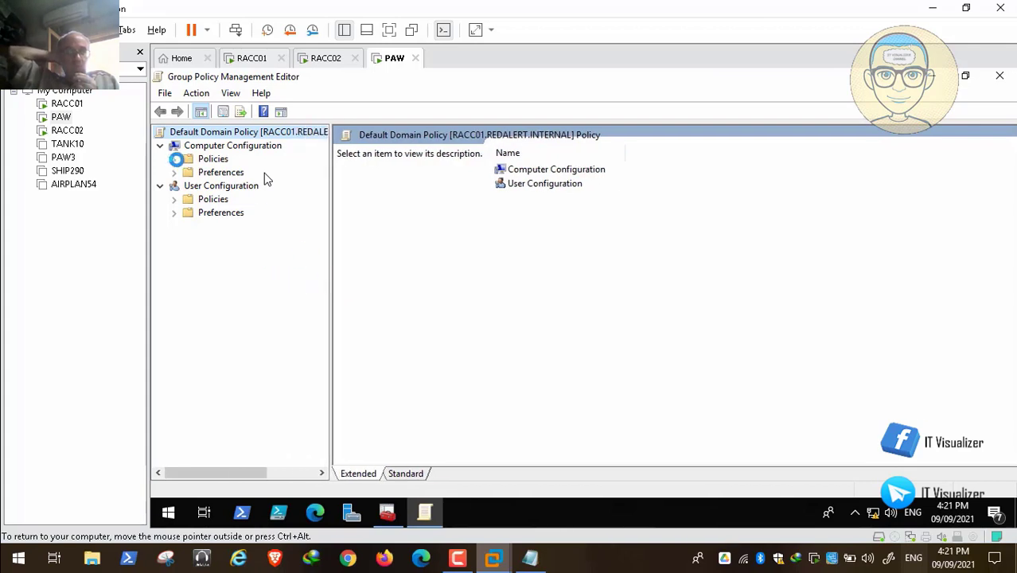
click(175, 160)
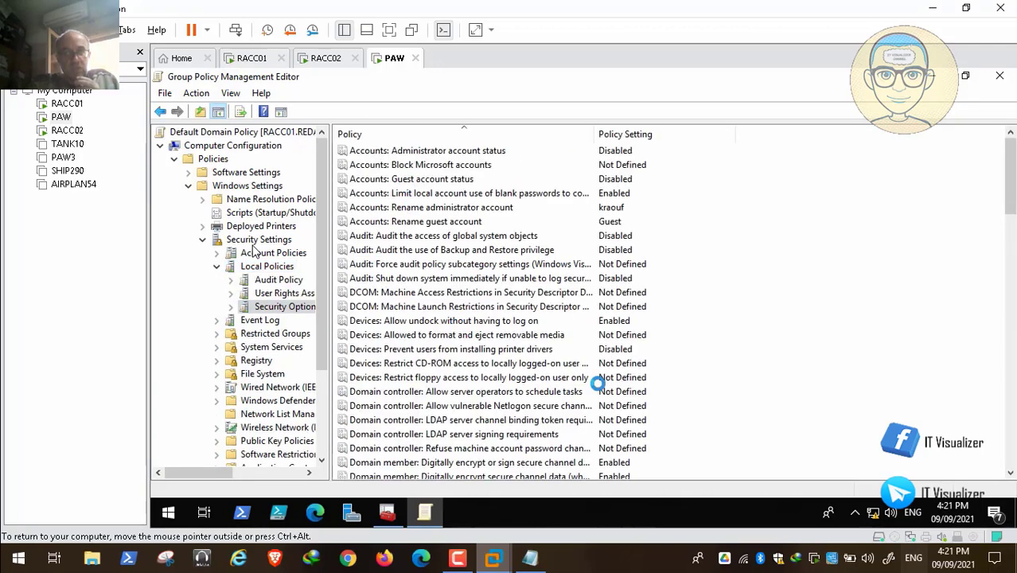
scroll(386, 277, down, 9)
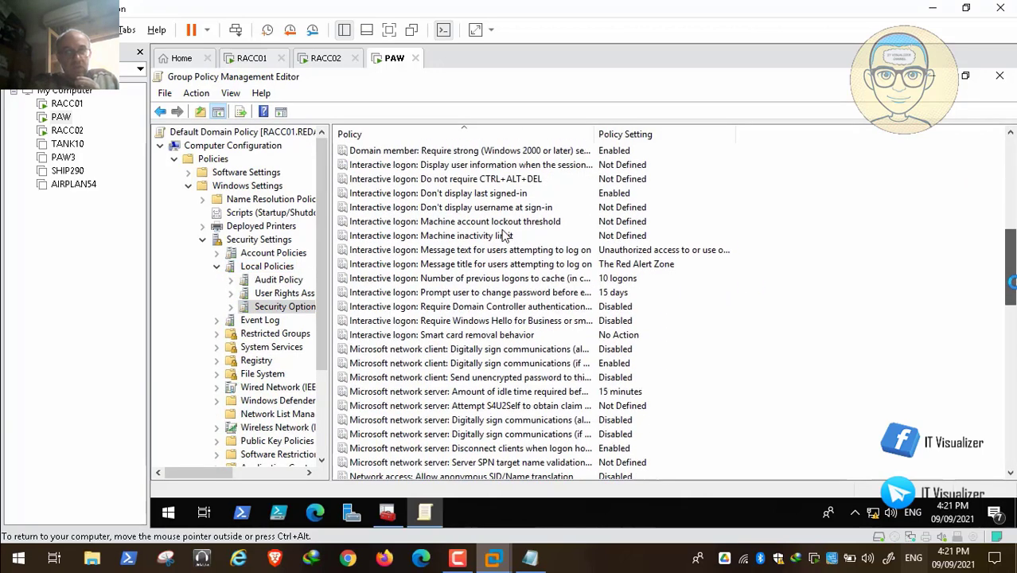
double_click(554, 263)
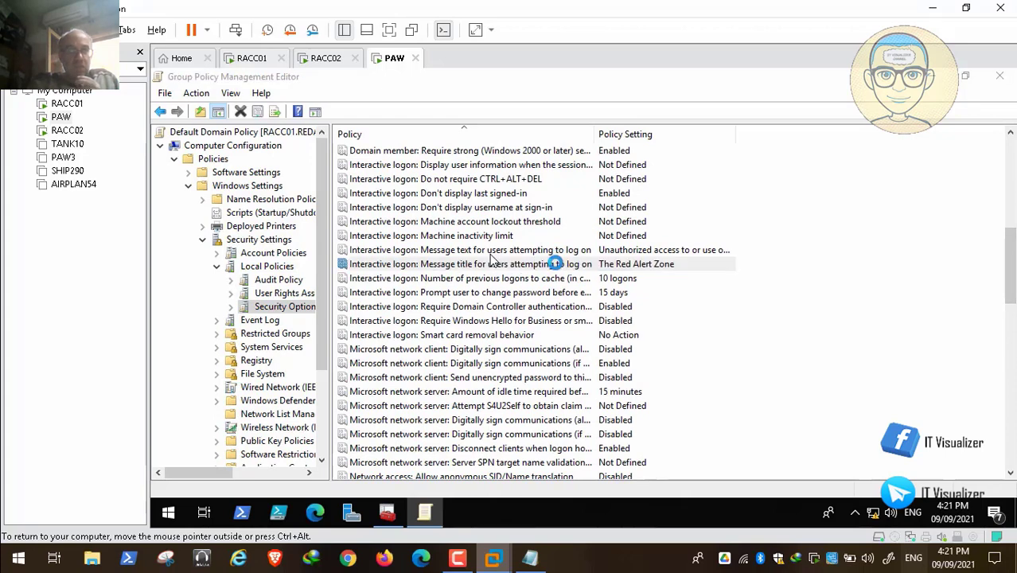
drag(551, 204, 444, 207)
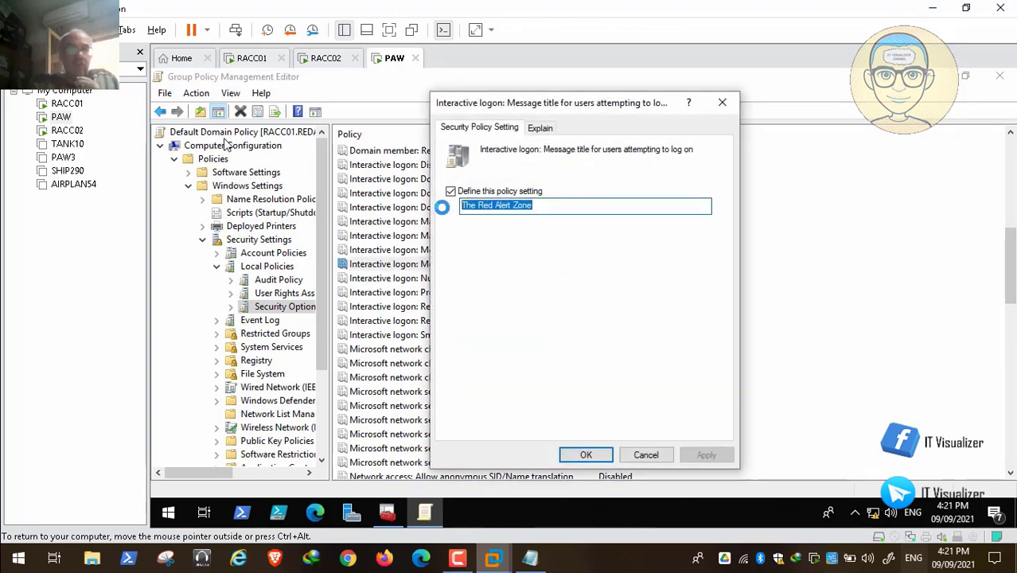
right_click(505, 204)
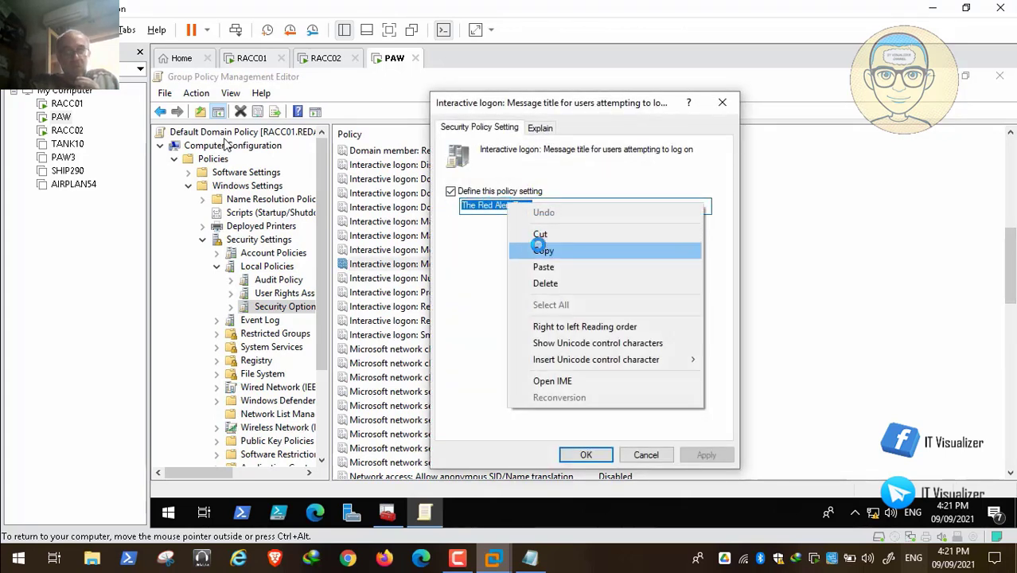
click(538, 247)
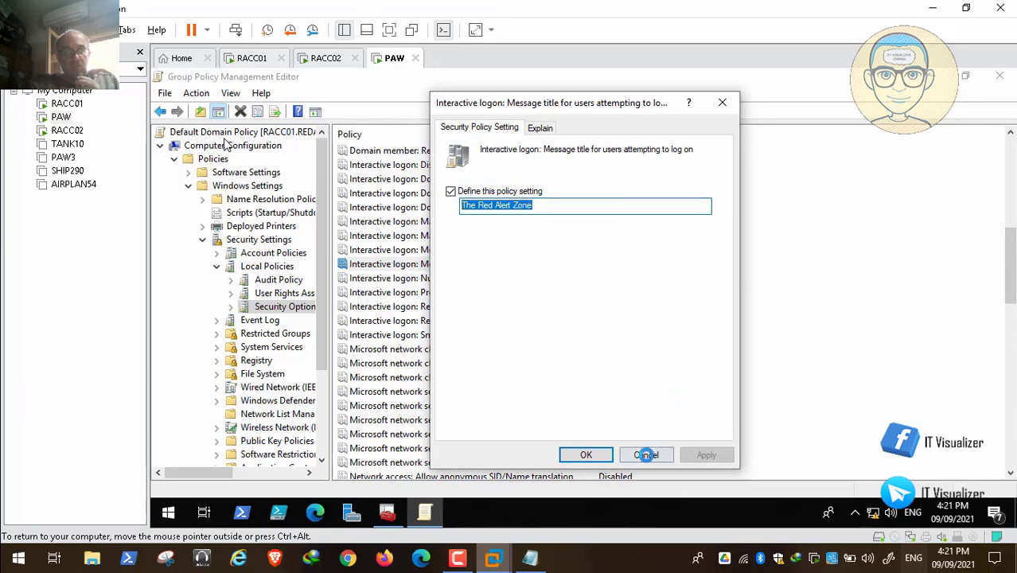
Close the title setting and open the Allies GPO from Group Policy Objects for editing in a maximized editor
click(655, 454)
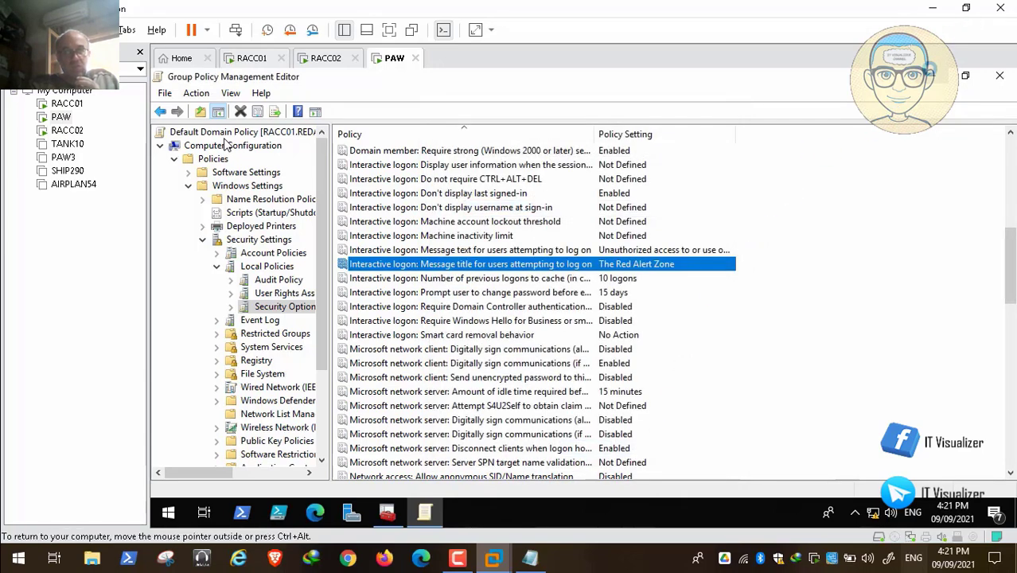
click(930, 75)
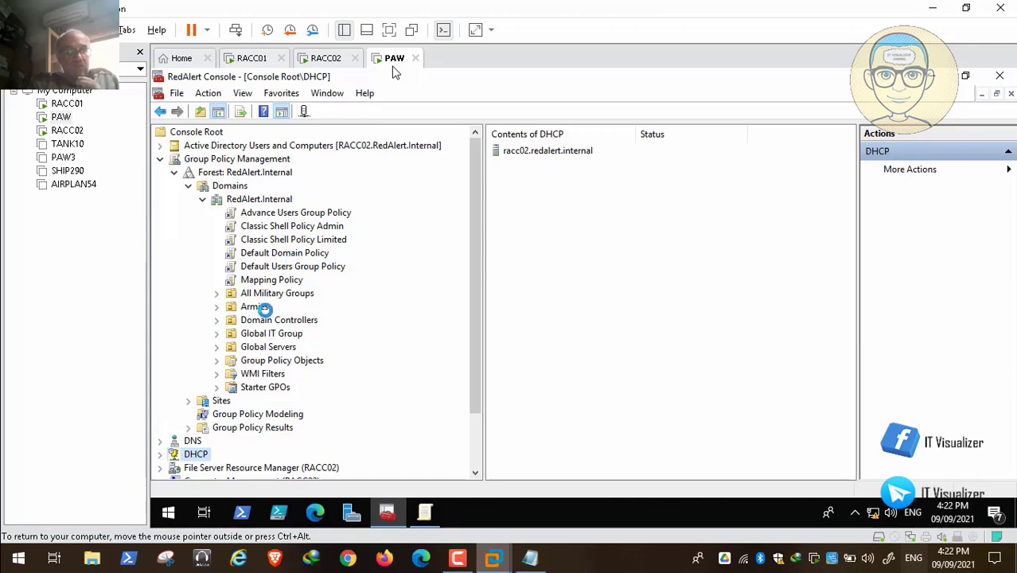
click(216, 306)
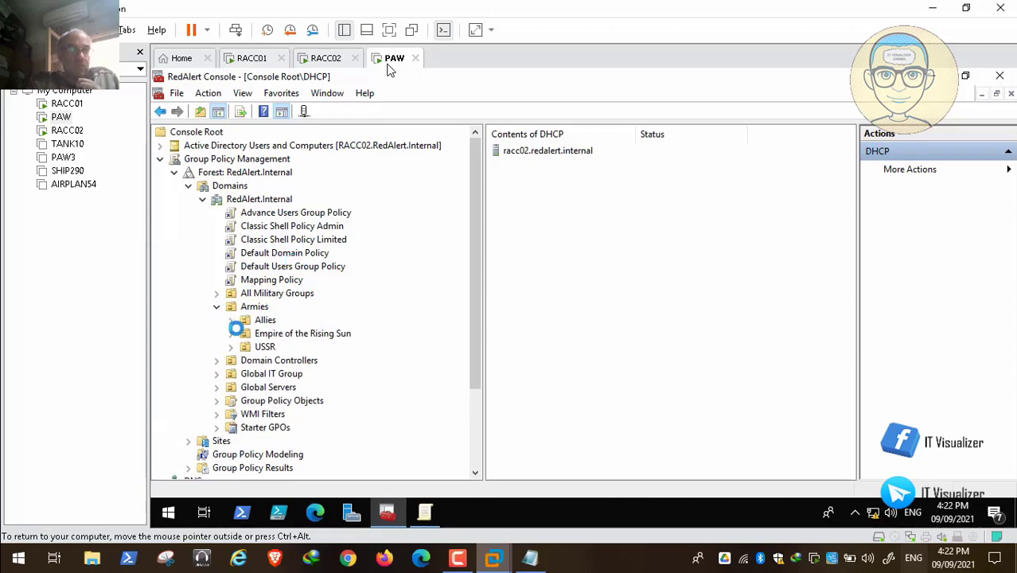
click(233, 320)
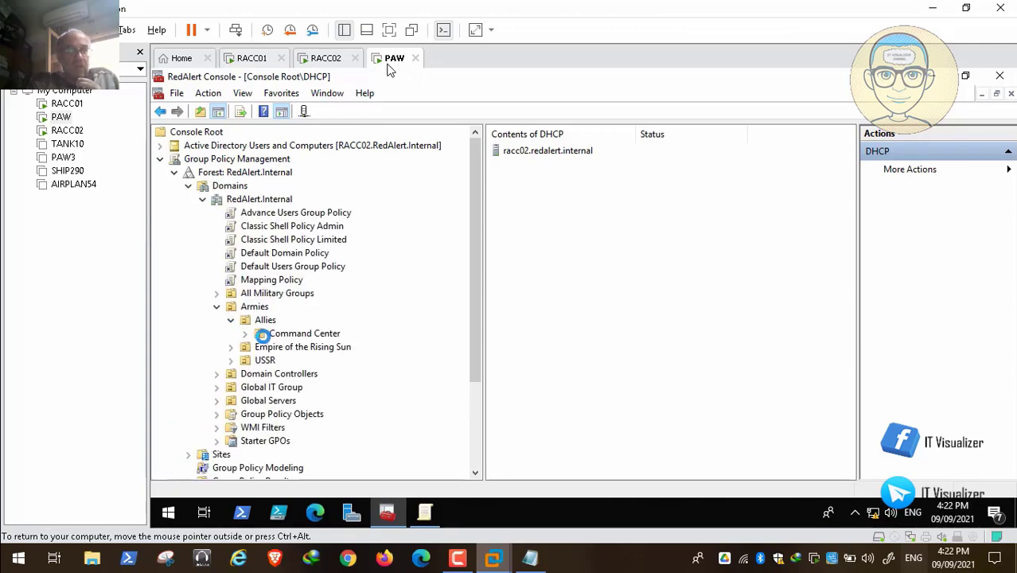
click(245, 334)
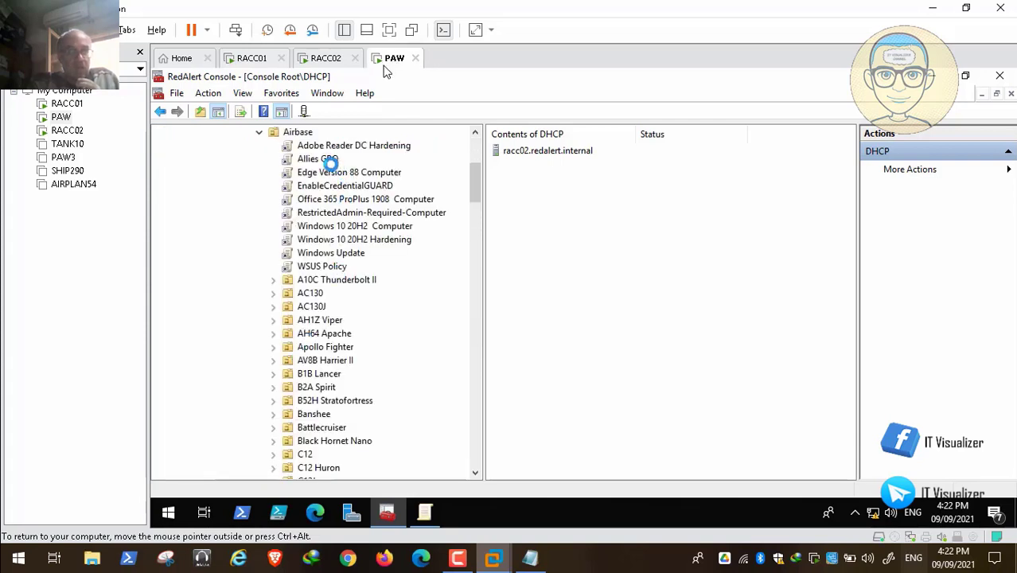
click(259, 132)
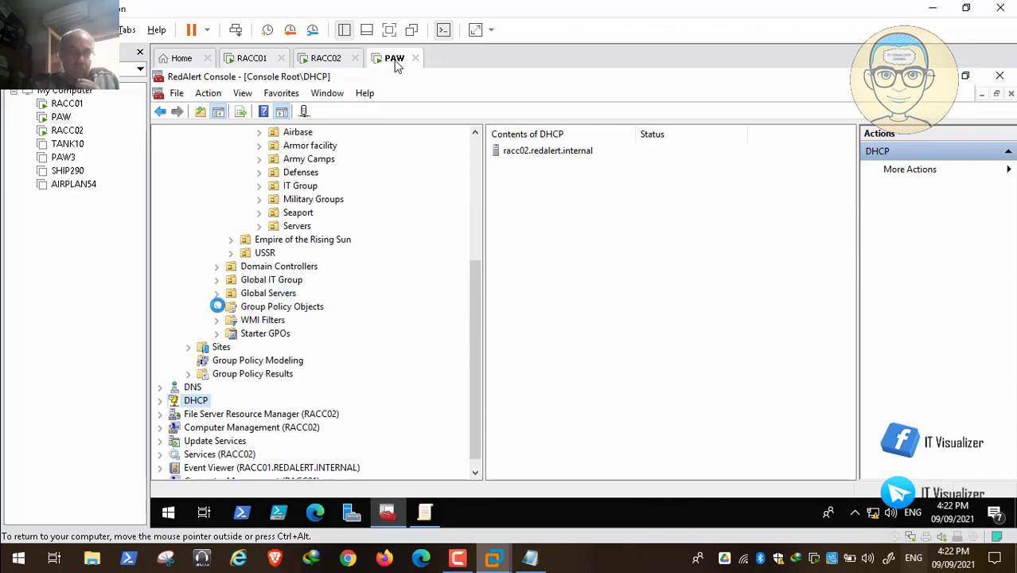
click(217, 306)
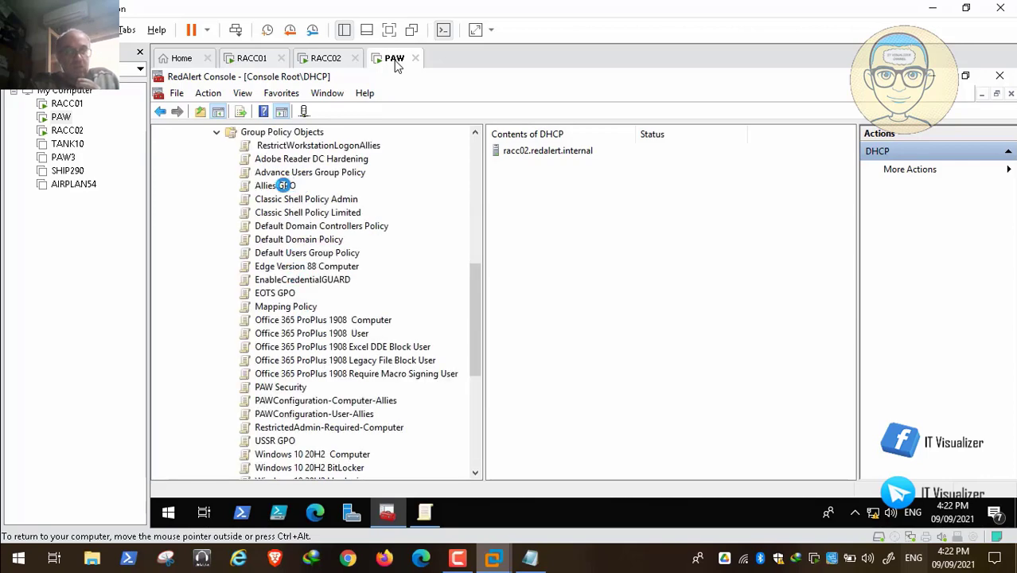
right_click(284, 184)
click(307, 193)
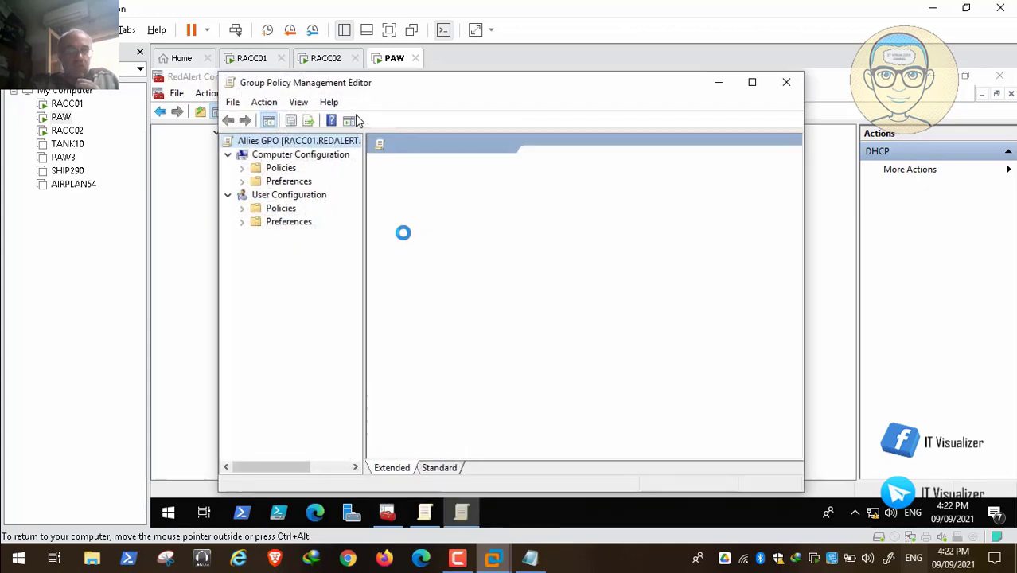
click(749, 83)
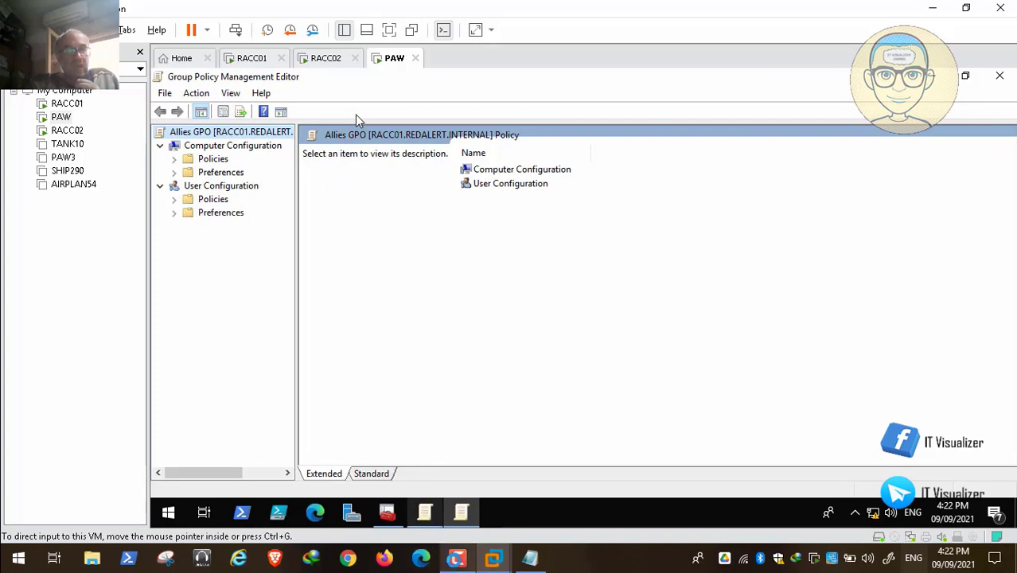
In the Allies GPO's Security Options, define the Interactive logon message title as "The Red Alert Zone" and apply it
click(458, 558)
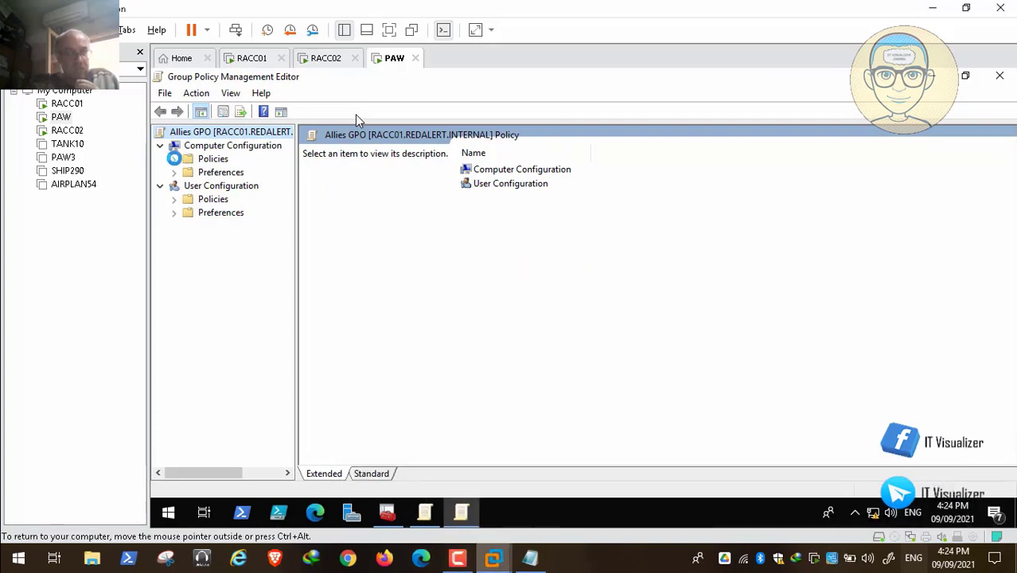
click(174, 158)
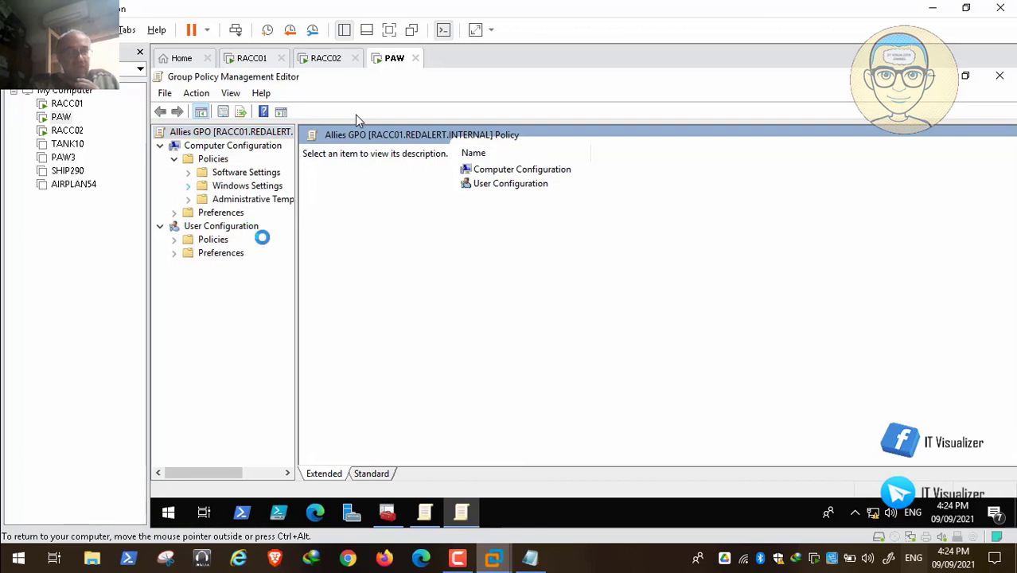
drag(296, 266, 350, 266)
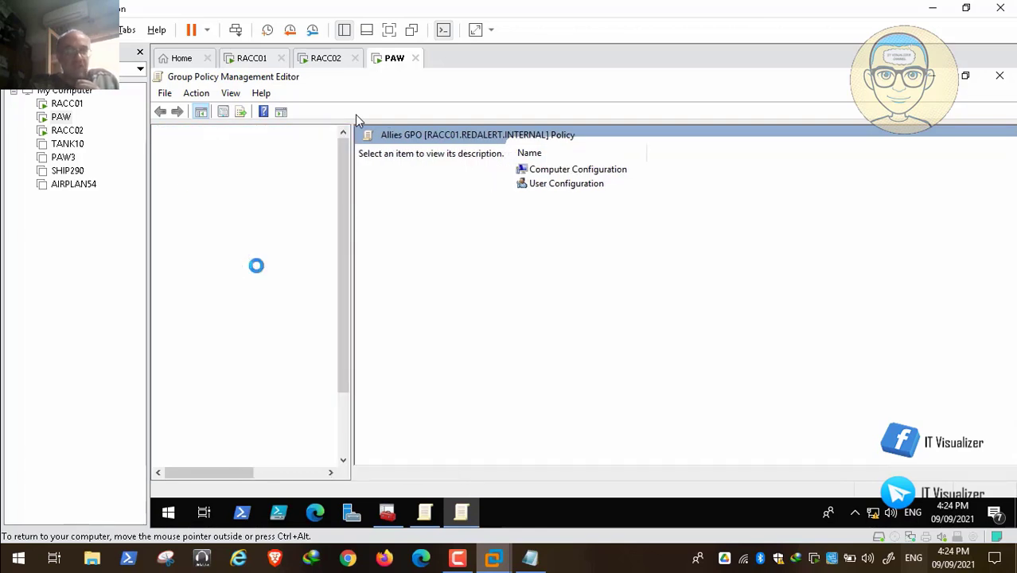
click(270, 267)
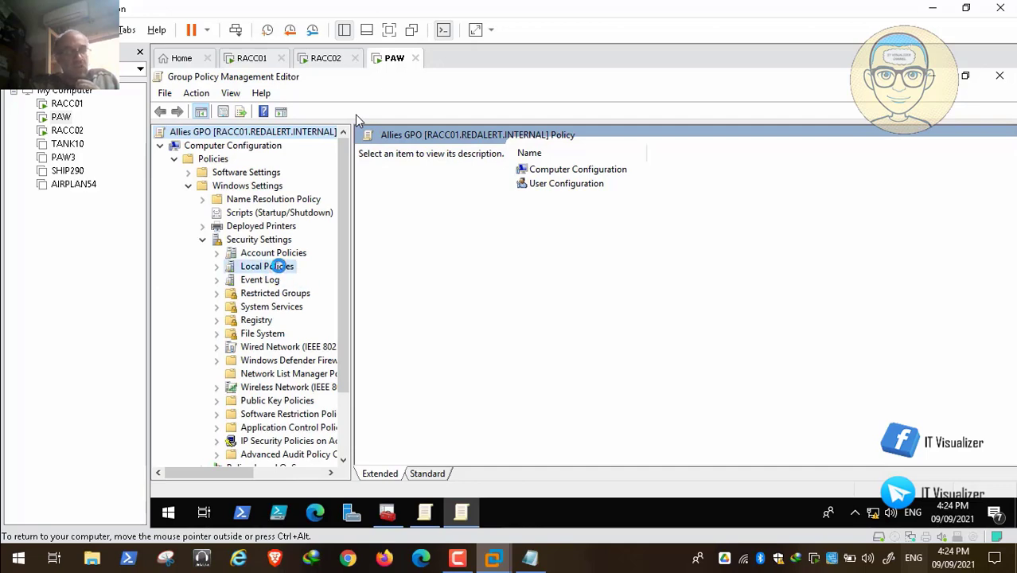
double_click(411, 179)
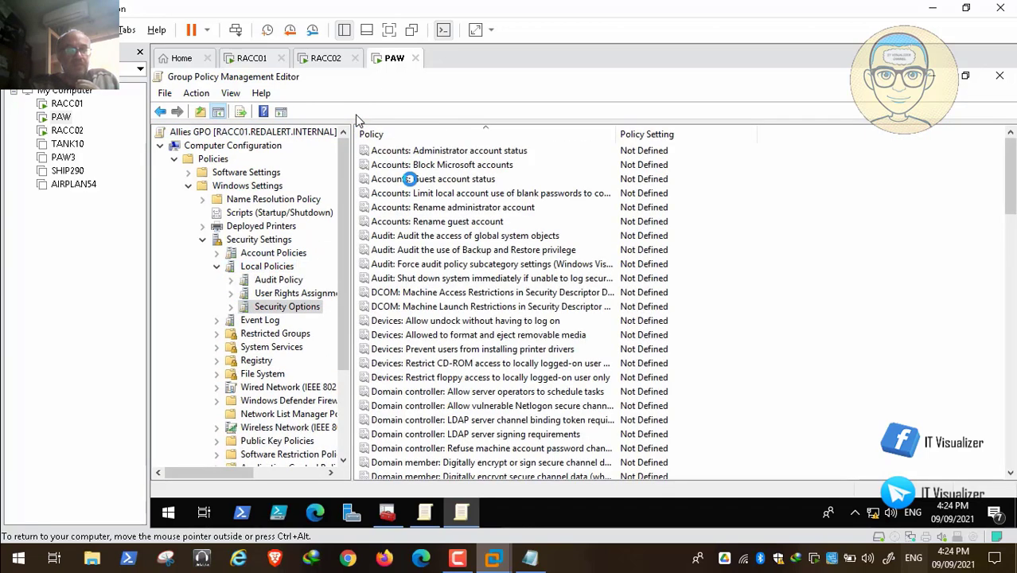
drag(1011, 196, 1011, 255)
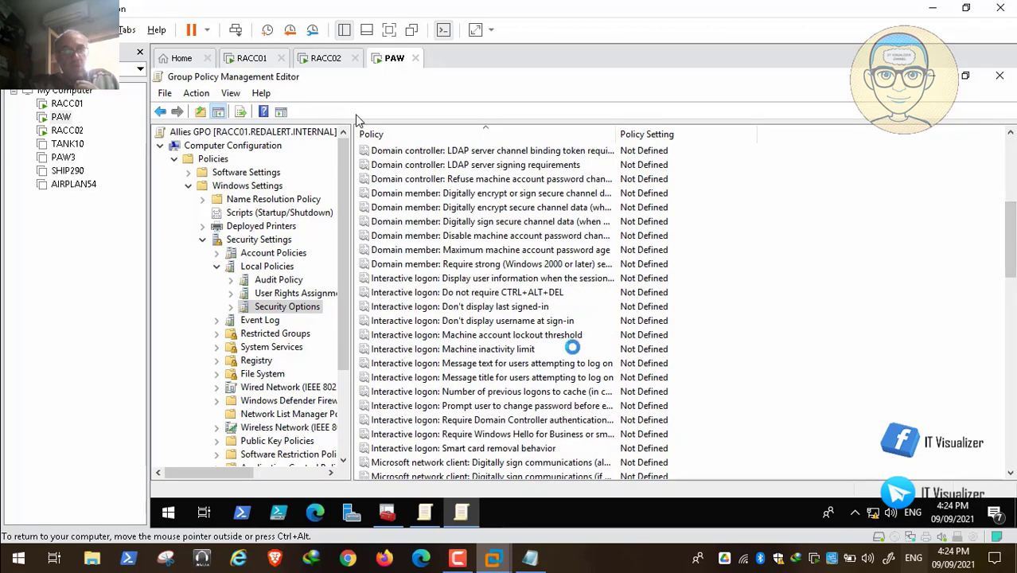
double_click(566, 378)
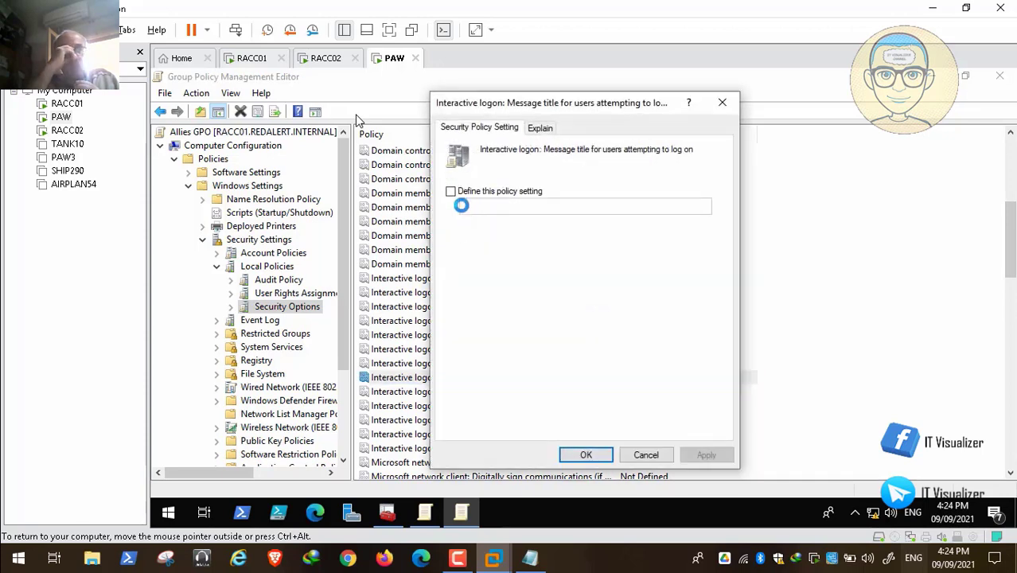
click(451, 191)
click(477, 204)
text(The Red Alert Zone)
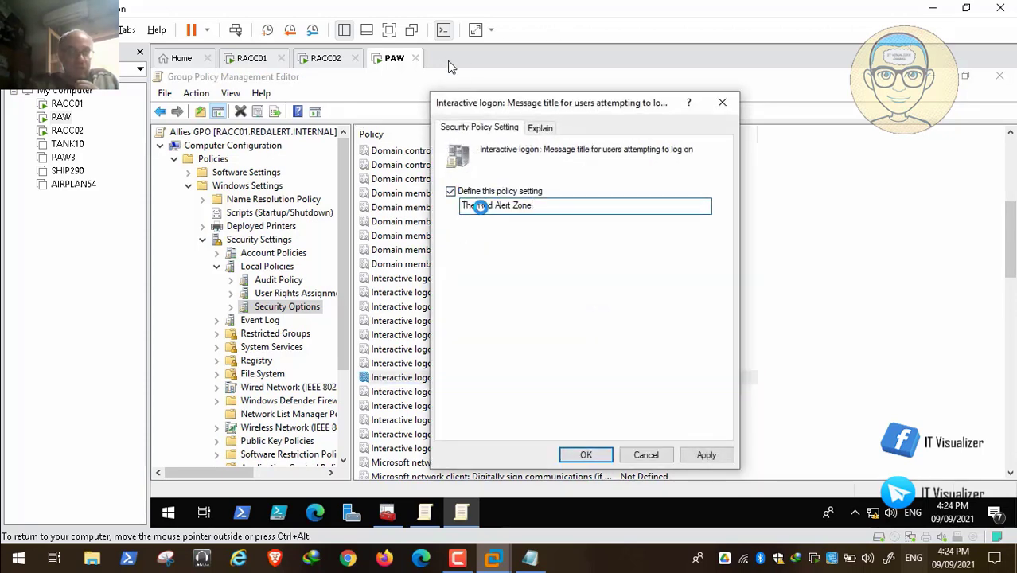
click(705, 455)
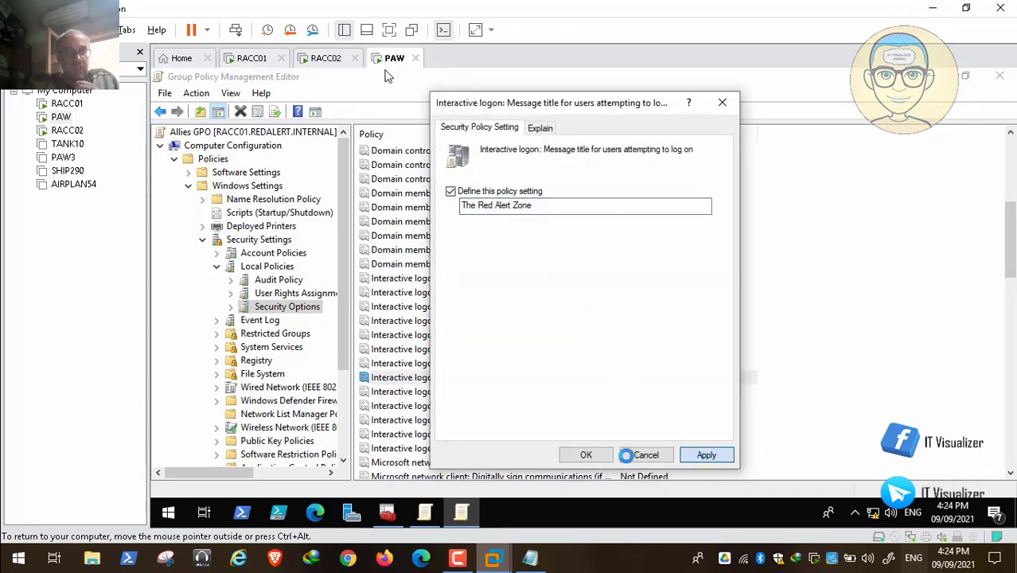
click(589, 455)
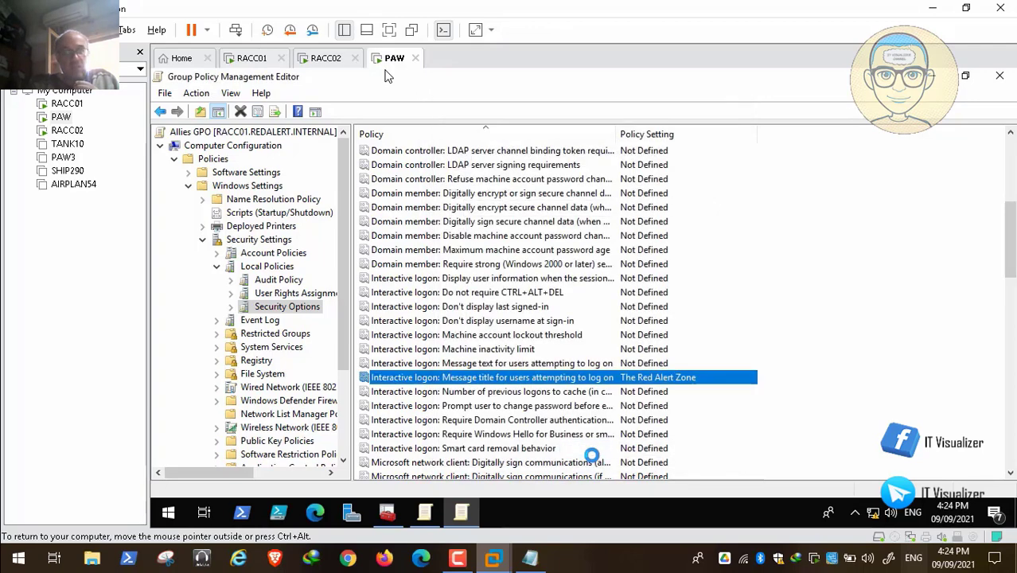
In the Default Domain Policy, open the Interactive logon message text setting and copy its full text
click(935, 74)
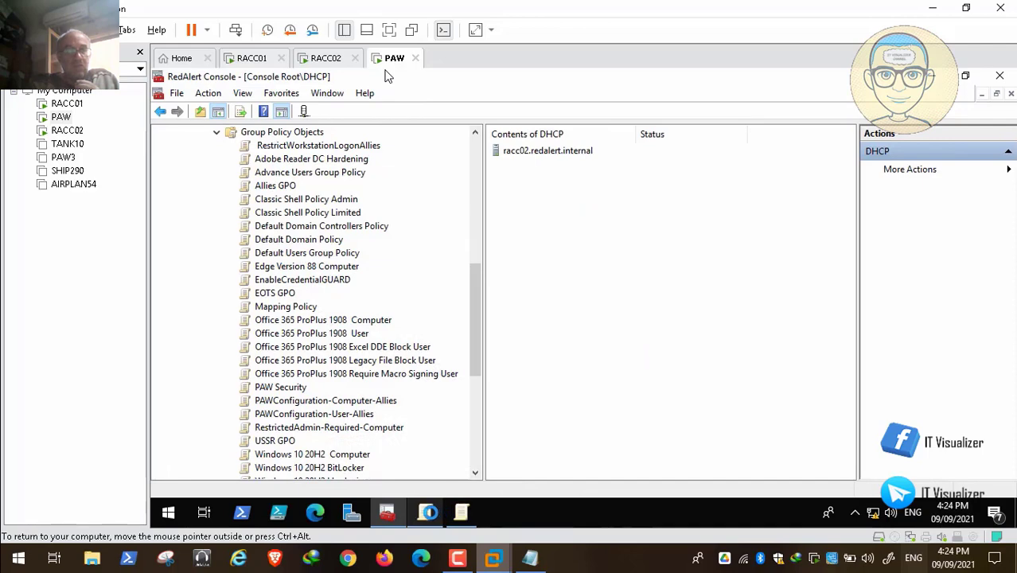
click(430, 513)
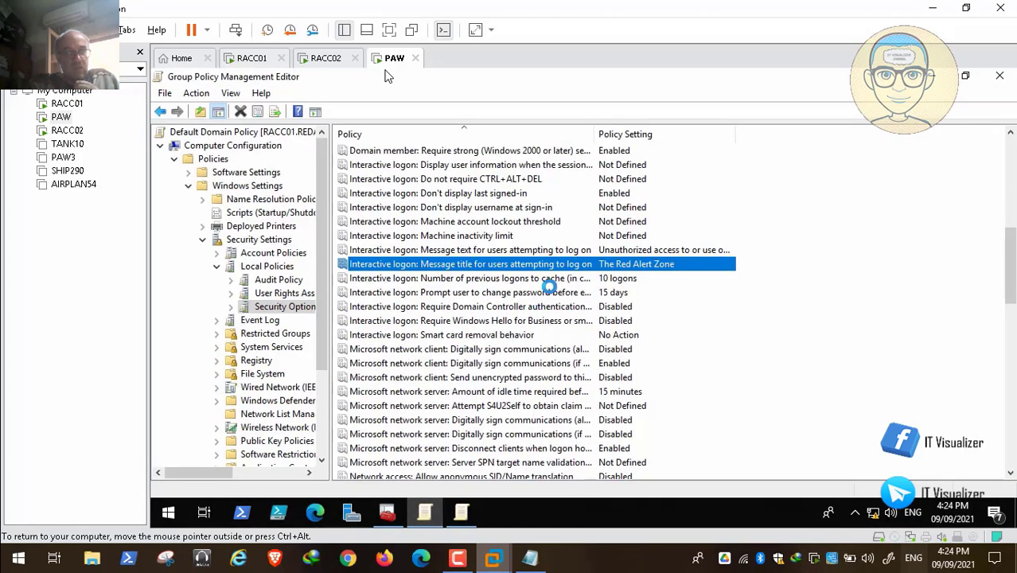
double_click(543, 249)
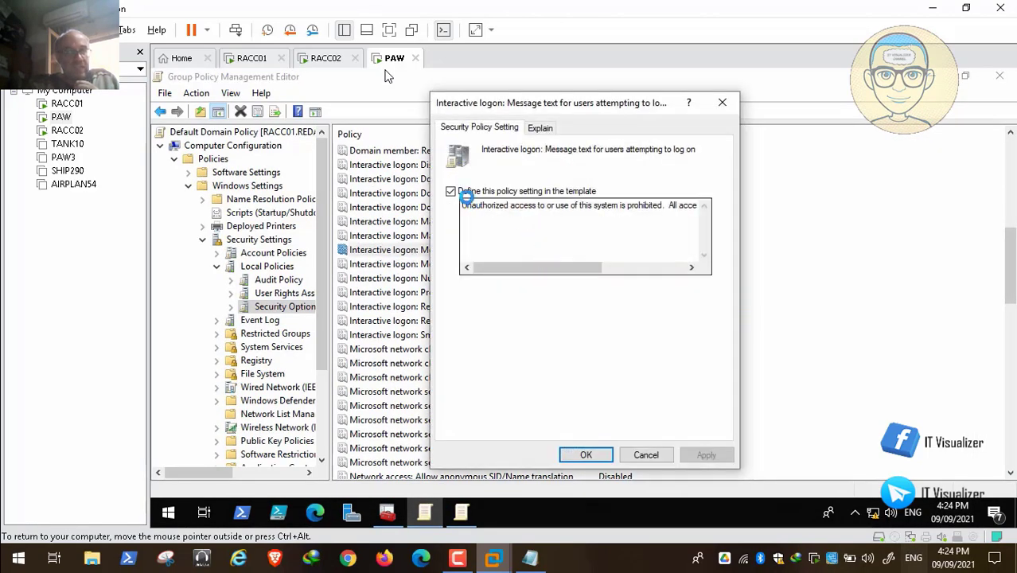
drag(462, 205, 782, 211)
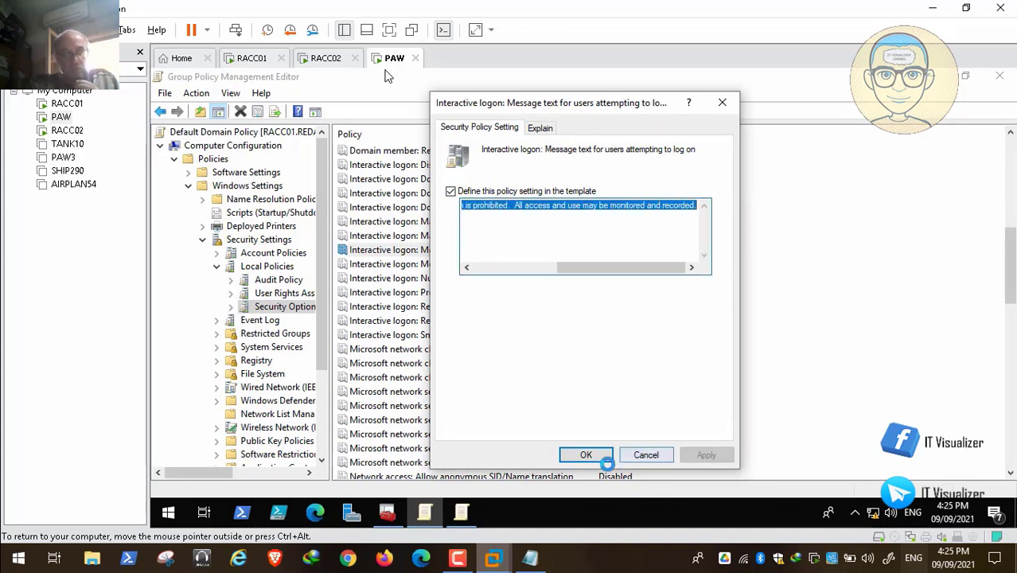
click(596, 458)
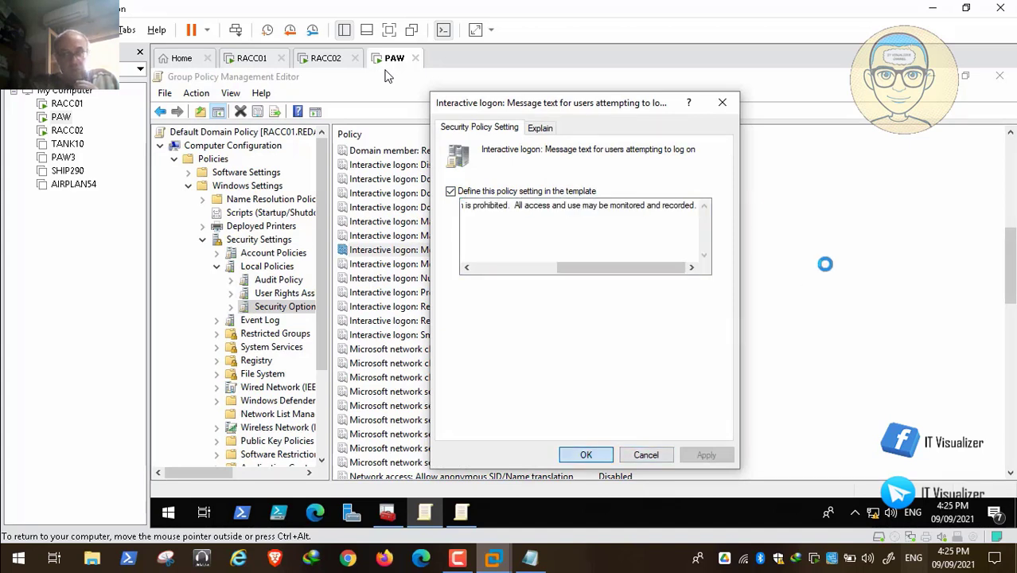
Define the Allies GPO's Interactive logon message text by pasting the copied text, then apply and confirm
click(931, 76)
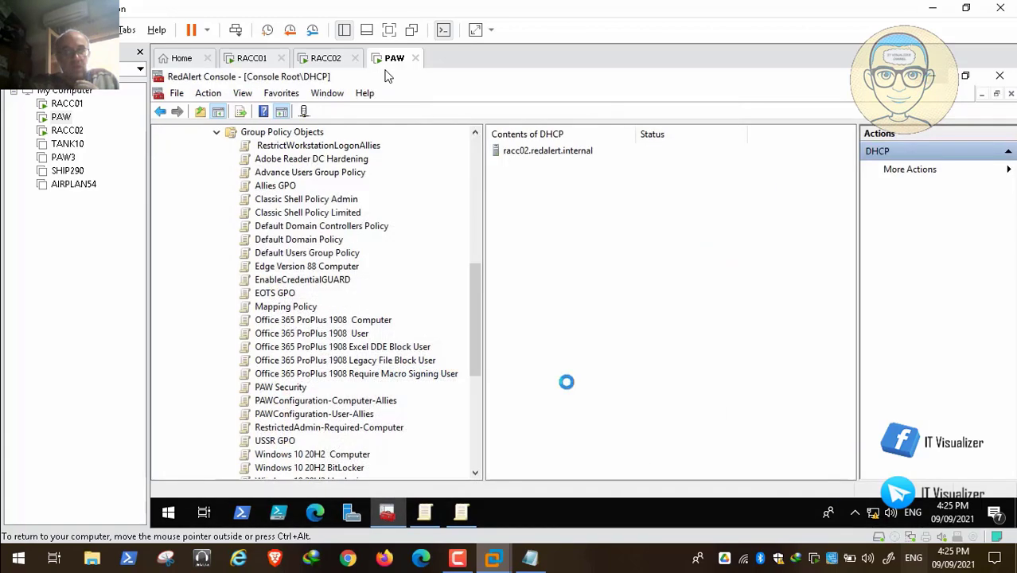
click(461, 512)
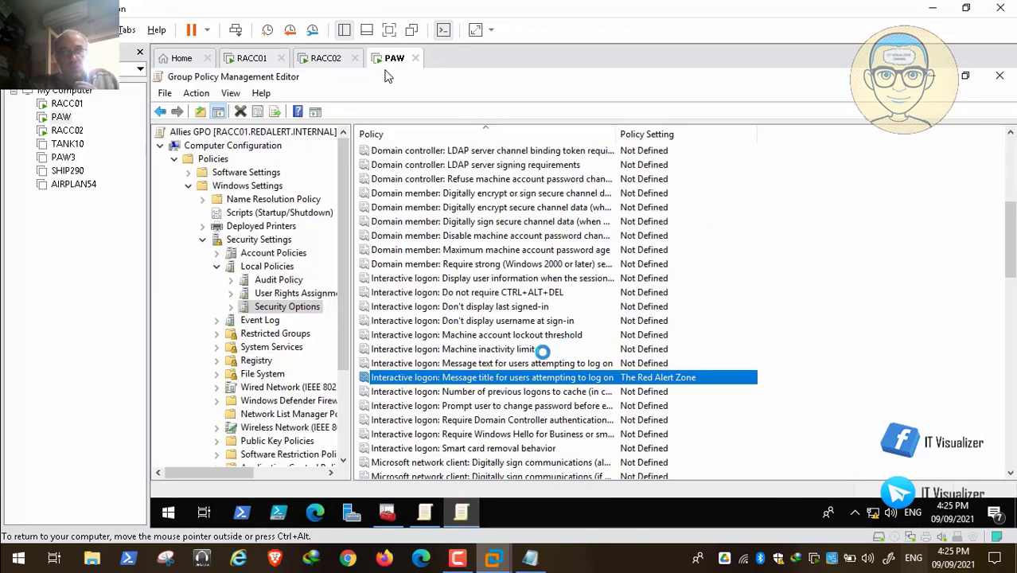
double_click(532, 363)
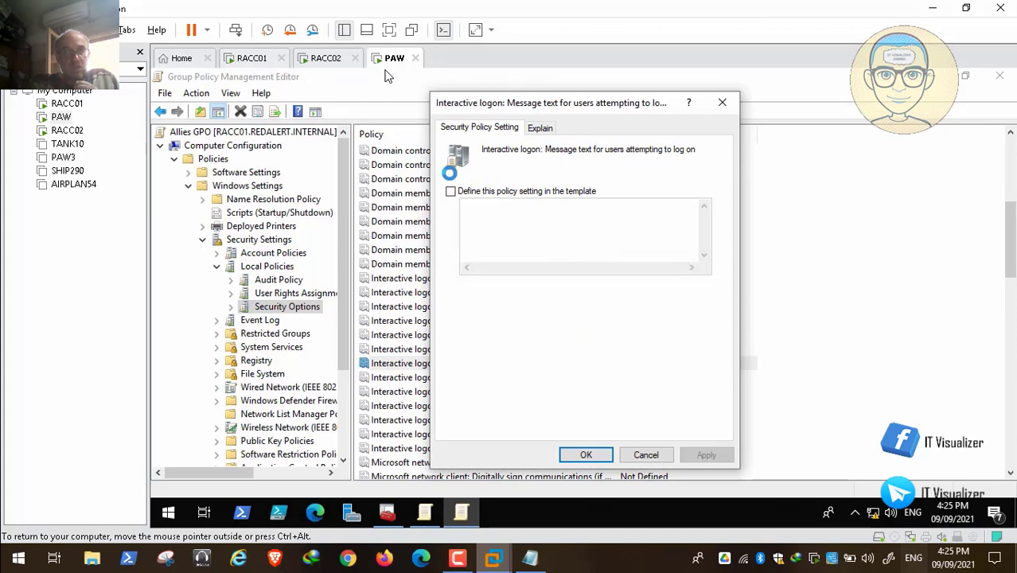
click(451, 191)
click(480, 210)
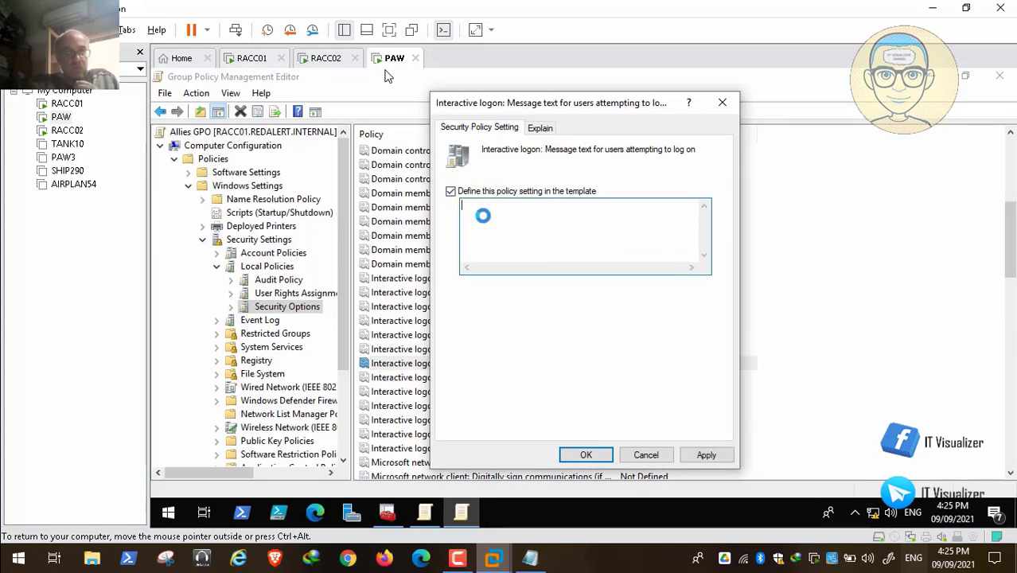
key(ctrl+v)
click(699, 455)
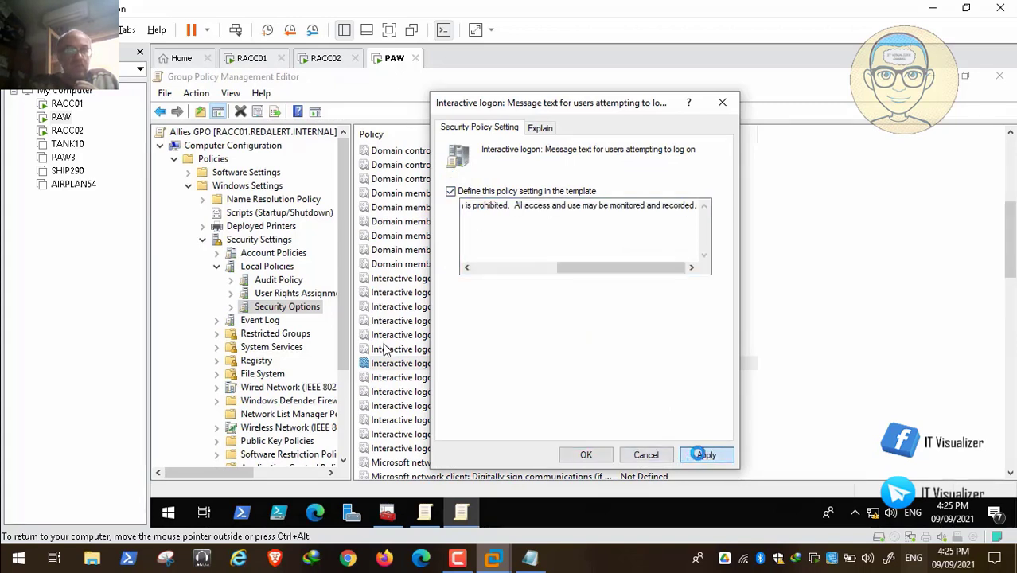
click(586, 455)
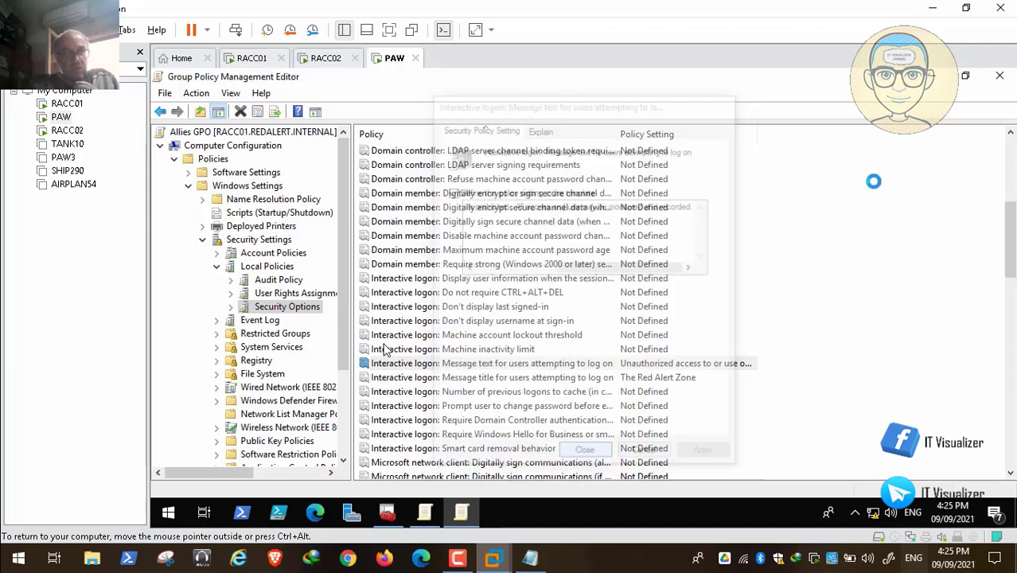
Close the Allies GPO editor, open the Default Domain Controllers Policy for editing maximized, and go to its Security Options
click(1000, 75)
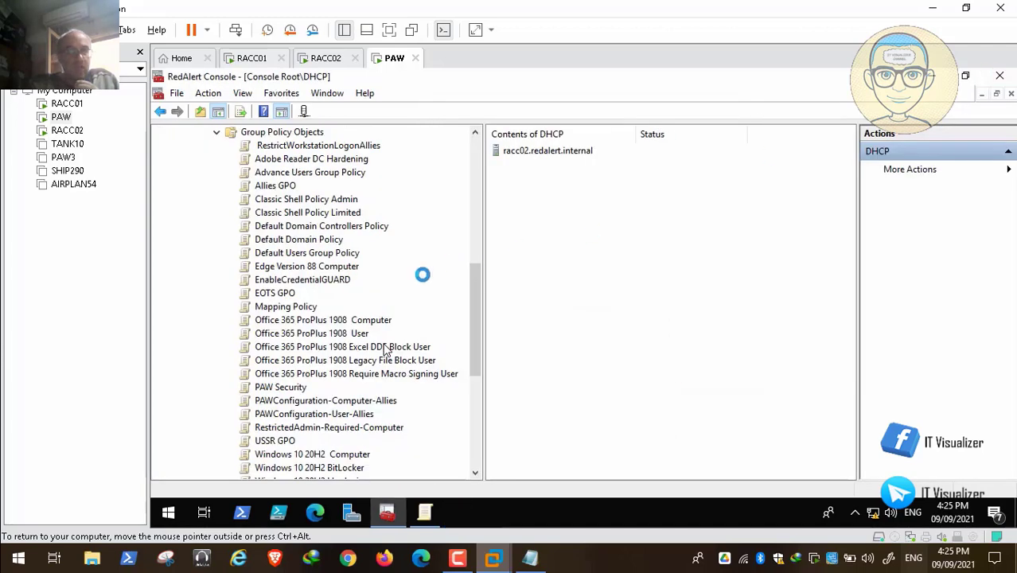
right_click(330, 228)
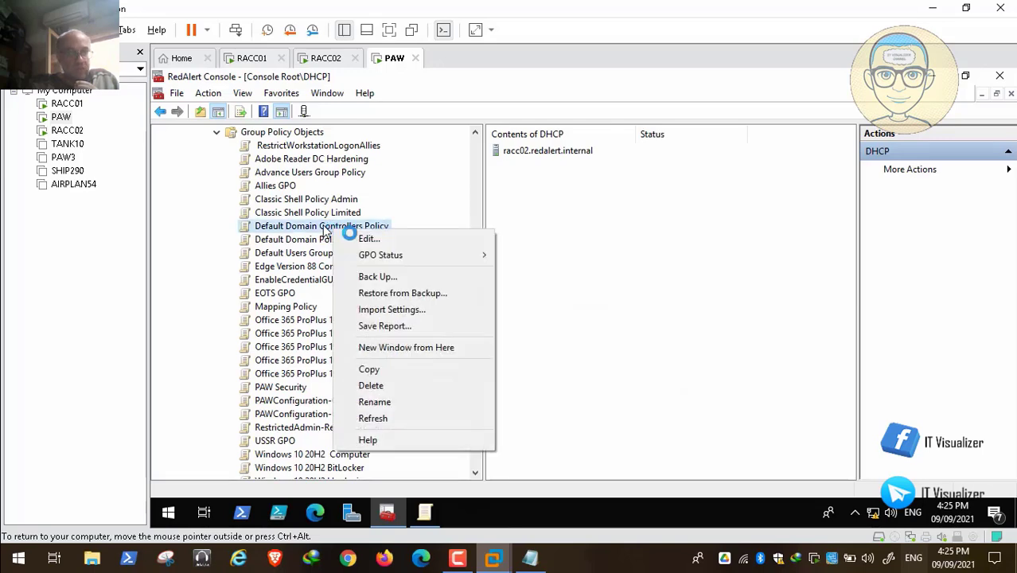
click(338, 237)
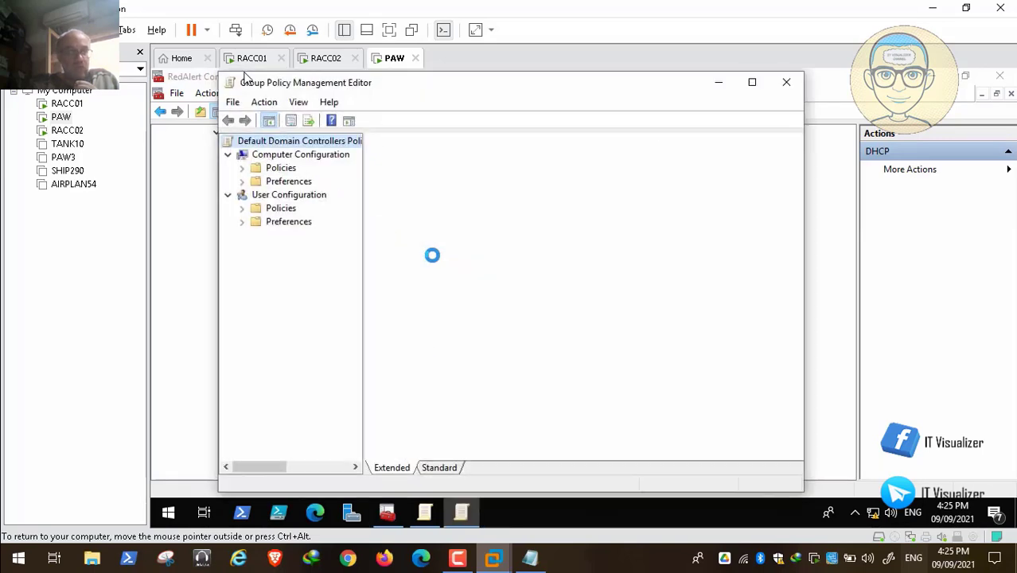
click(753, 82)
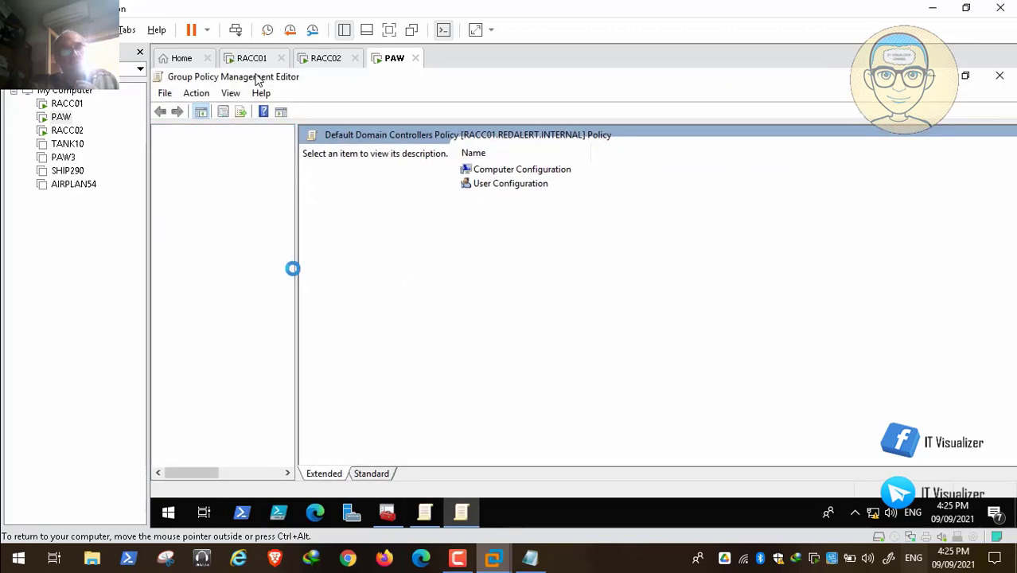
drag(293, 269, 367, 280)
click(204, 239)
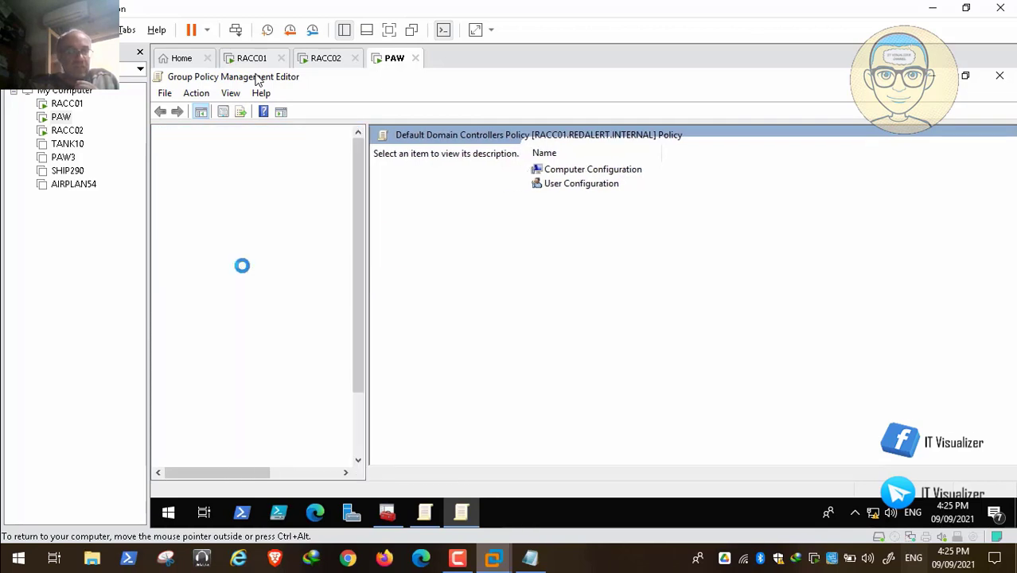
click(268, 267)
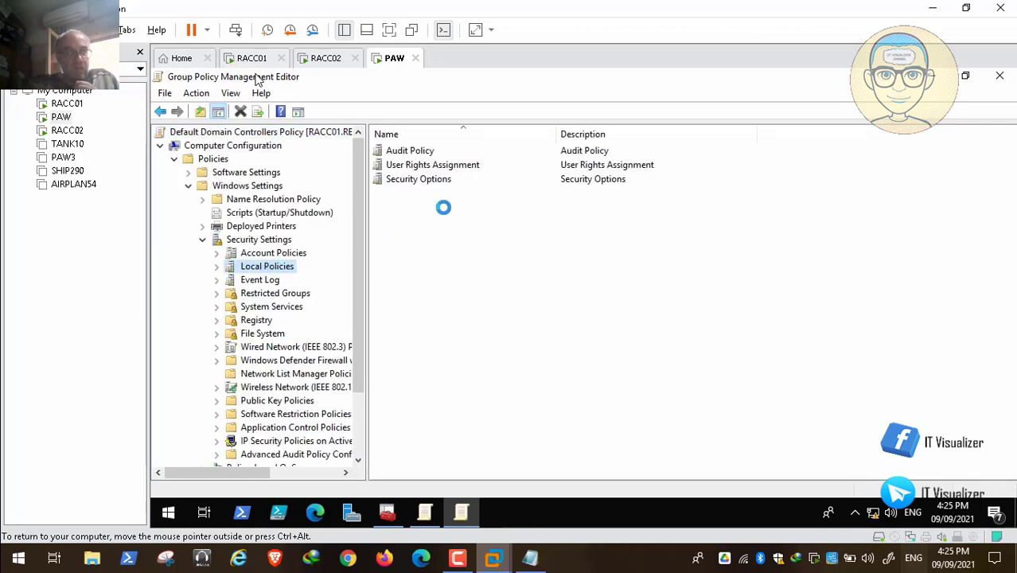
double_click(437, 179)
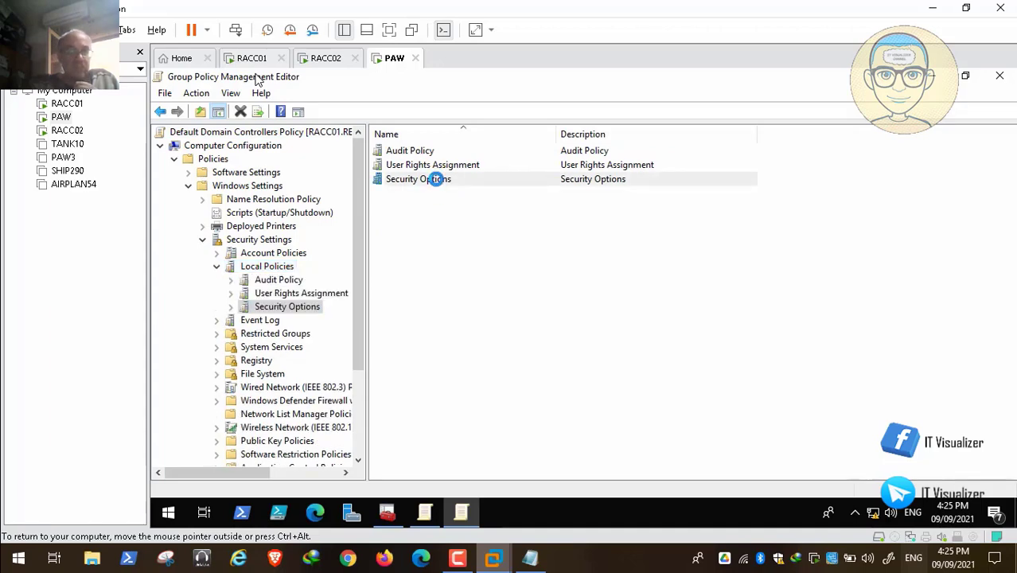
drag(1009, 204, 1008, 287)
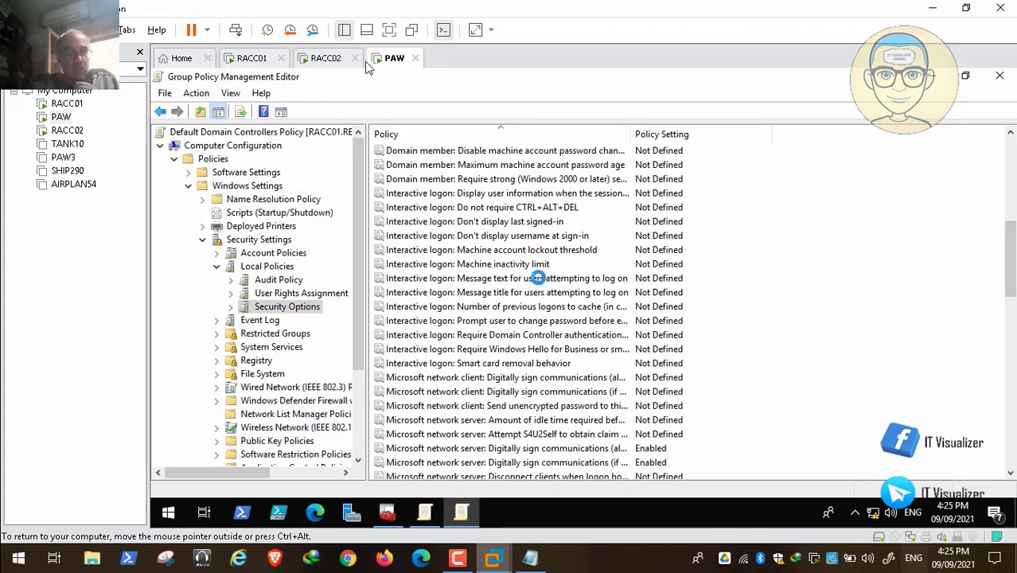
Define the Default Domain Controllers Policy's Interactive logon message text by pasting the copied text, then apply and confirm
double_click(538, 281)
click(452, 190)
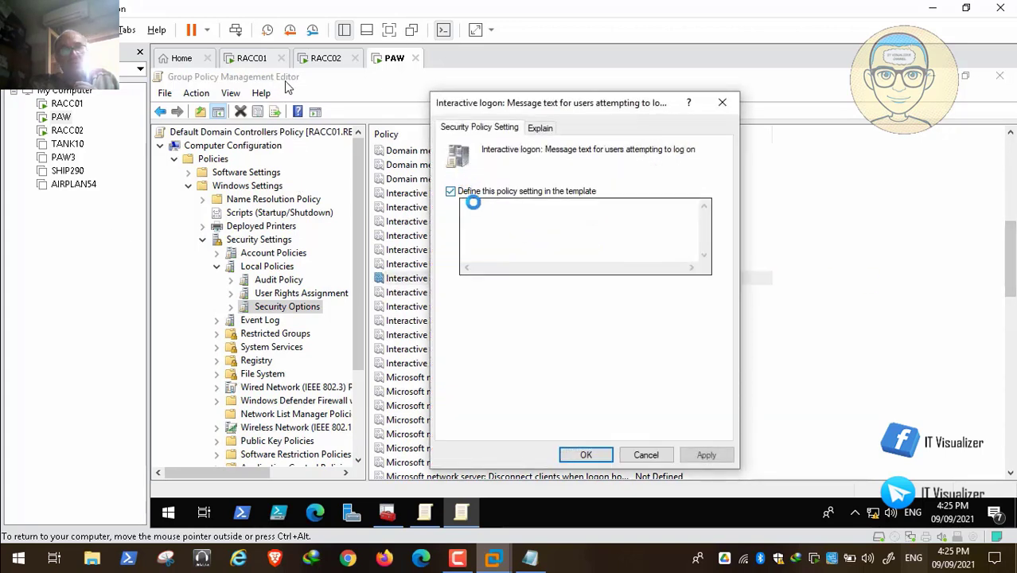
click(470, 205)
key(ctrl+v)
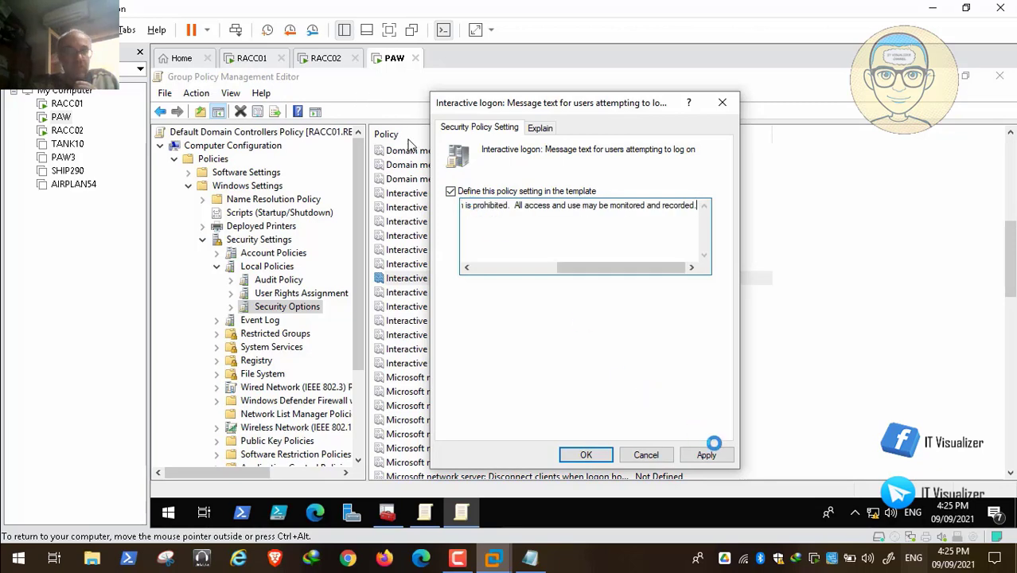
click(706, 455)
click(589, 455)
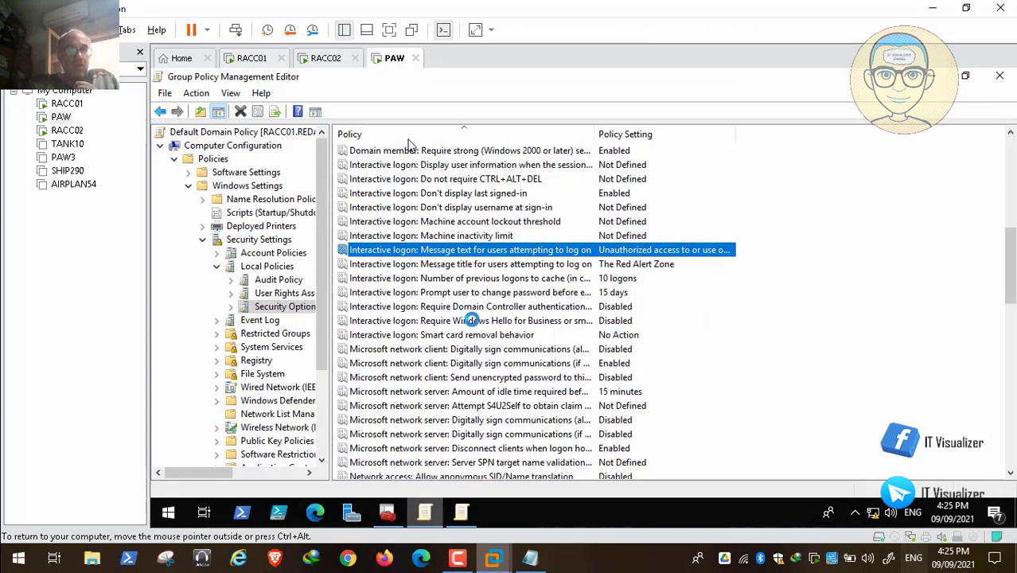
In the Default Domain Policy, open the Interactive logon message title setting and copy its text
double_click(563, 263)
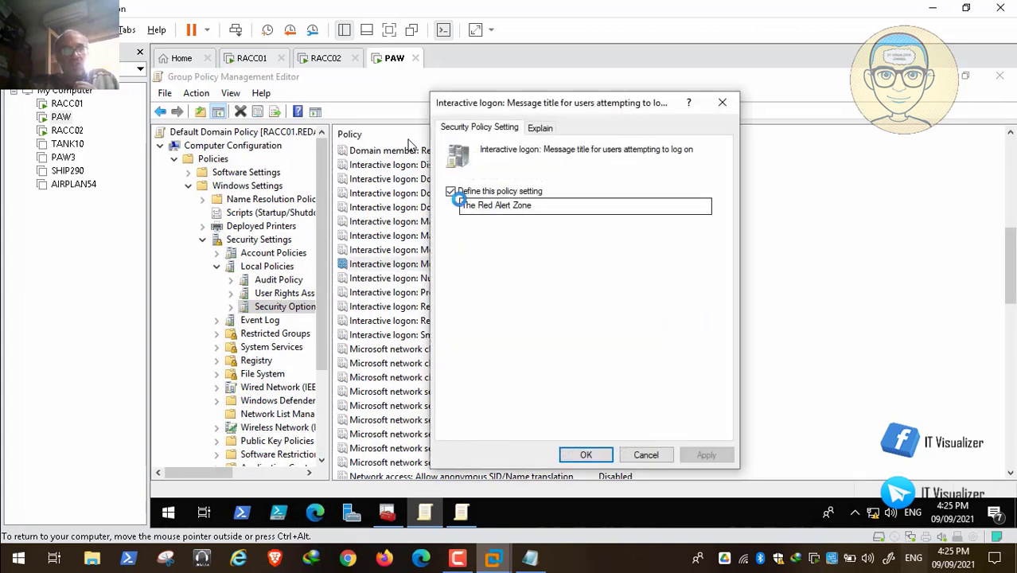
drag(534, 207, 434, 196)
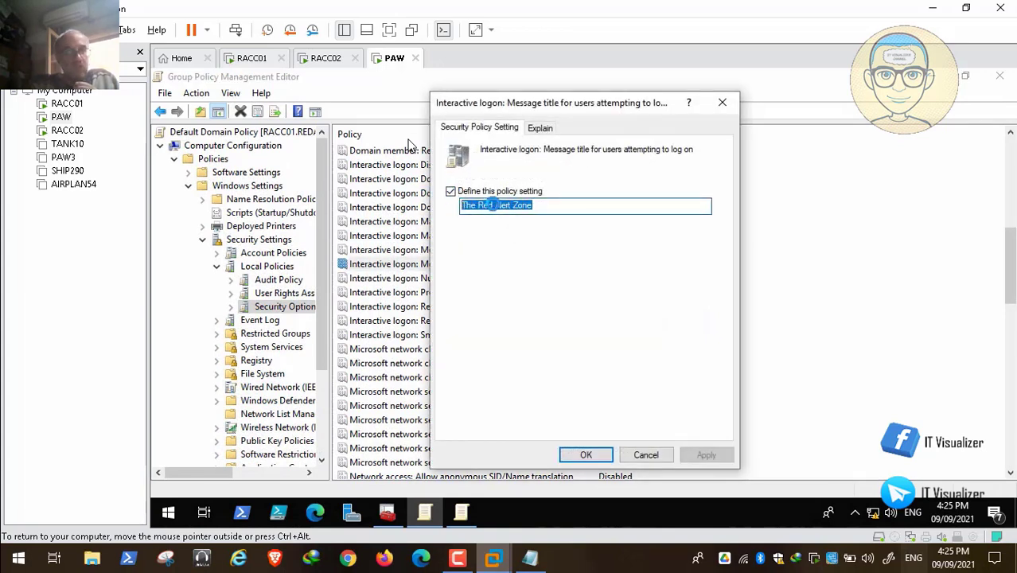
right_click(489, 205)
click(536, 254)
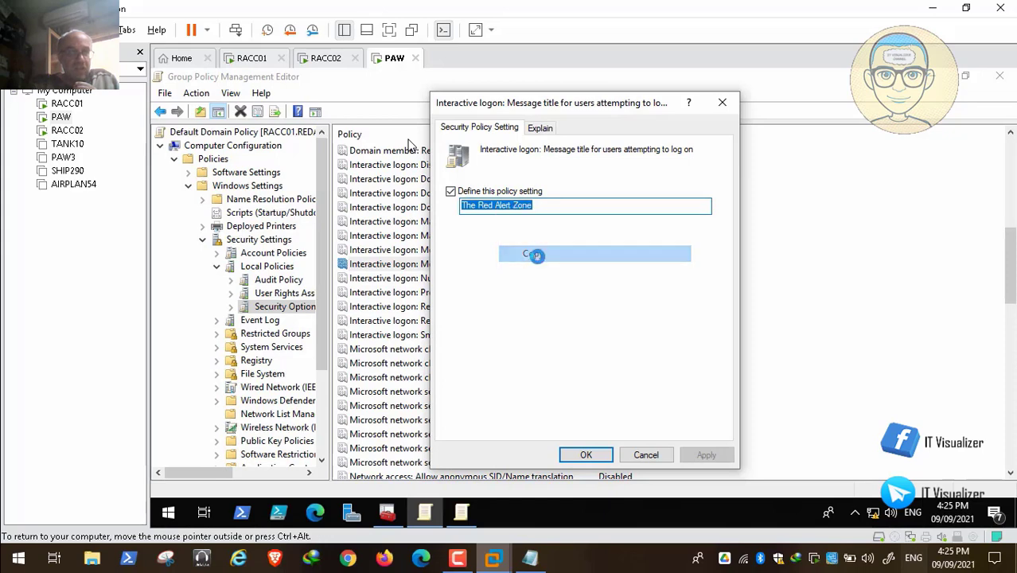
click(586, 454)
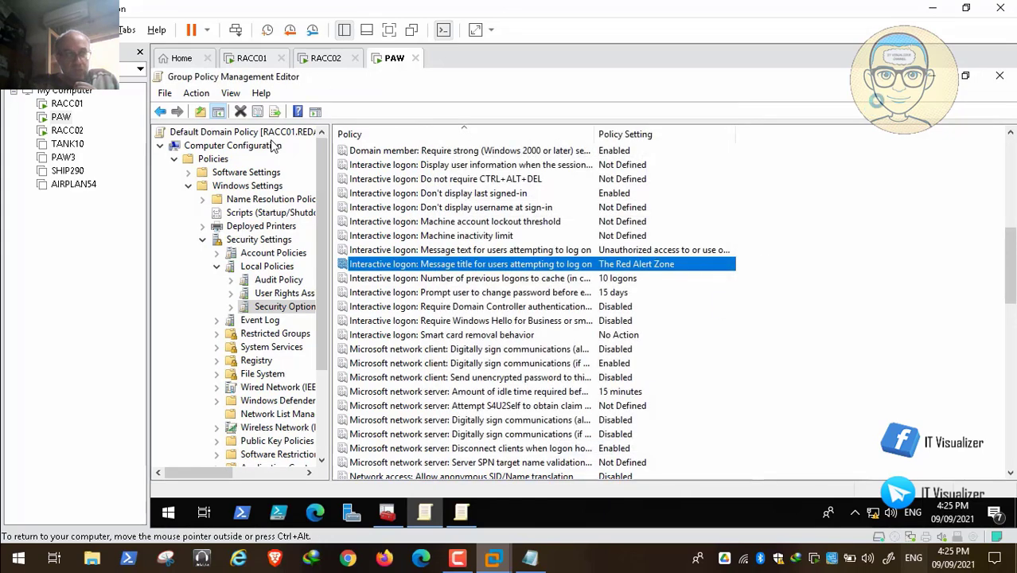
Define the Default Domain Controllers Policy's Interactive logon message title by pasting "The Red Alert Zone", then apply and confirm
click(462, 513)
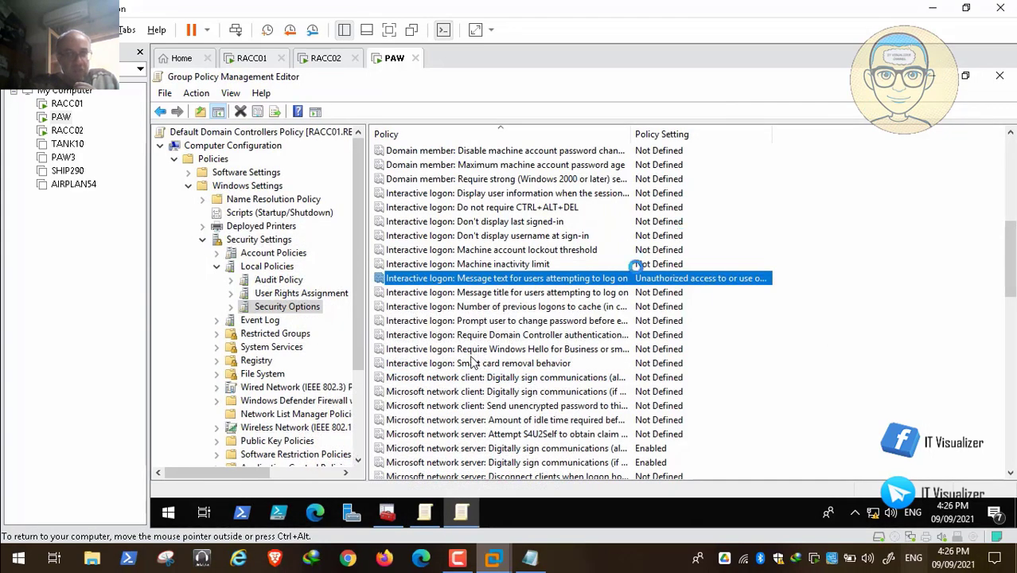
double_click(610, 293)
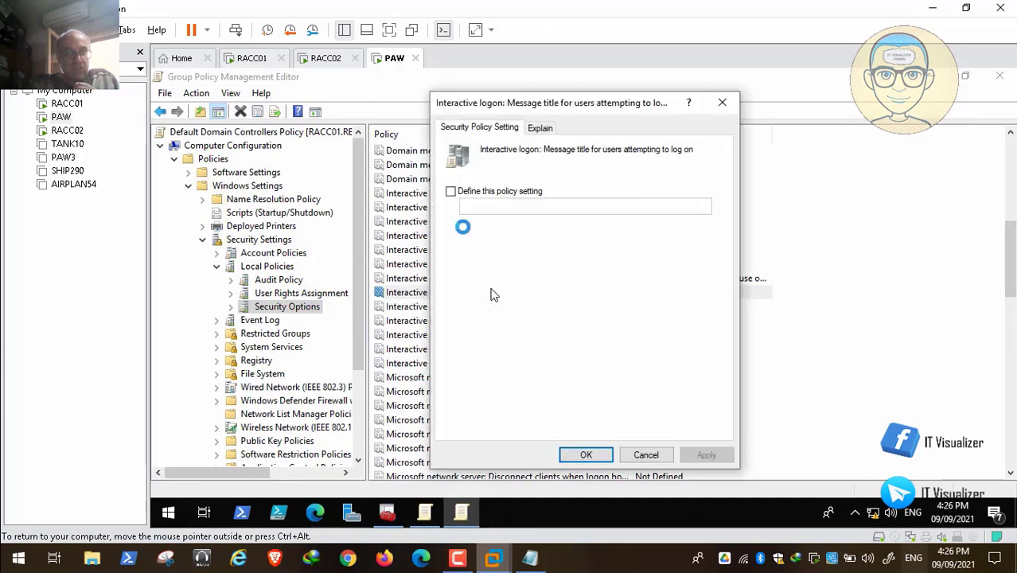
click(451, 191)
click(482, 205)
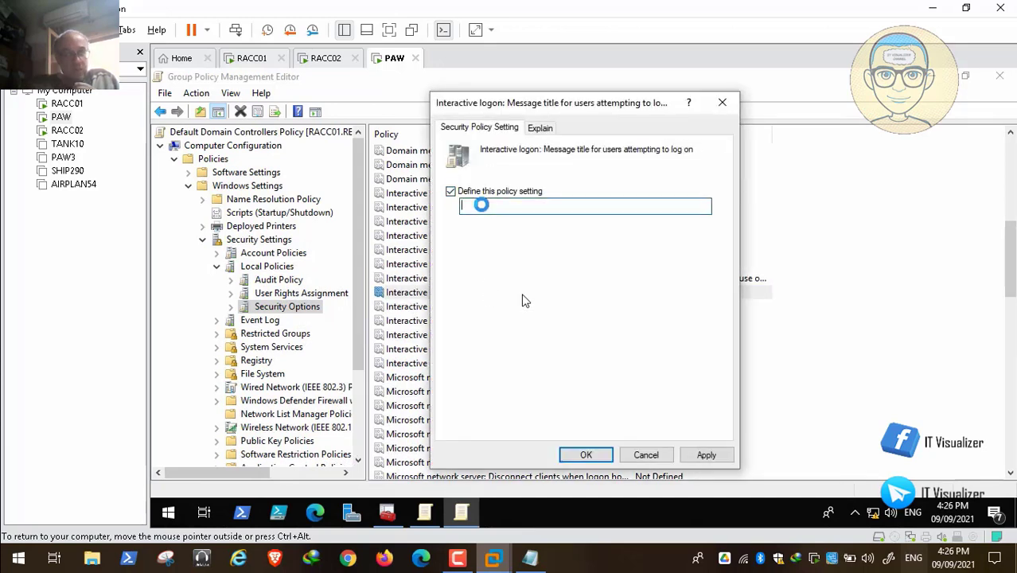
key(ctrl+v)
click(706, 455)
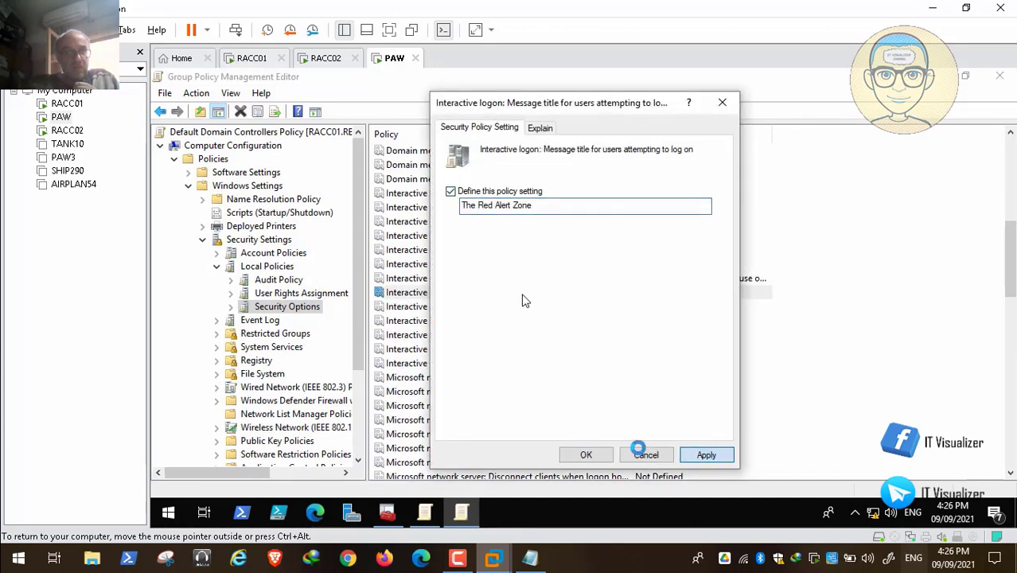
click(588, 454)
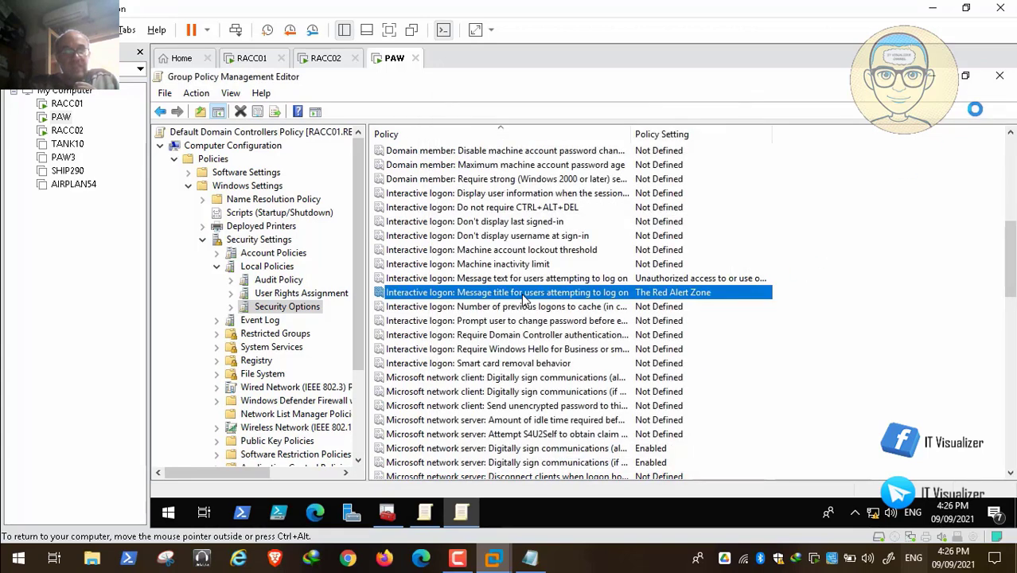
Close the editor and inspect the GPOs linked to Global IT Group and its PAW, PAW1 and PAW2 OUs
click(1002, 77)
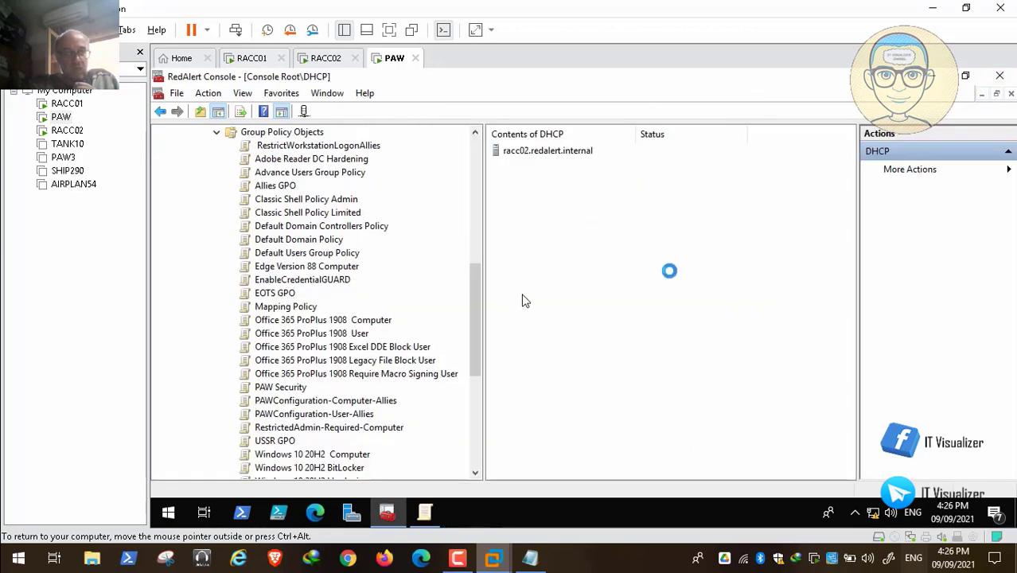
drag(486, 317, 482, 252)
click(217, 333)
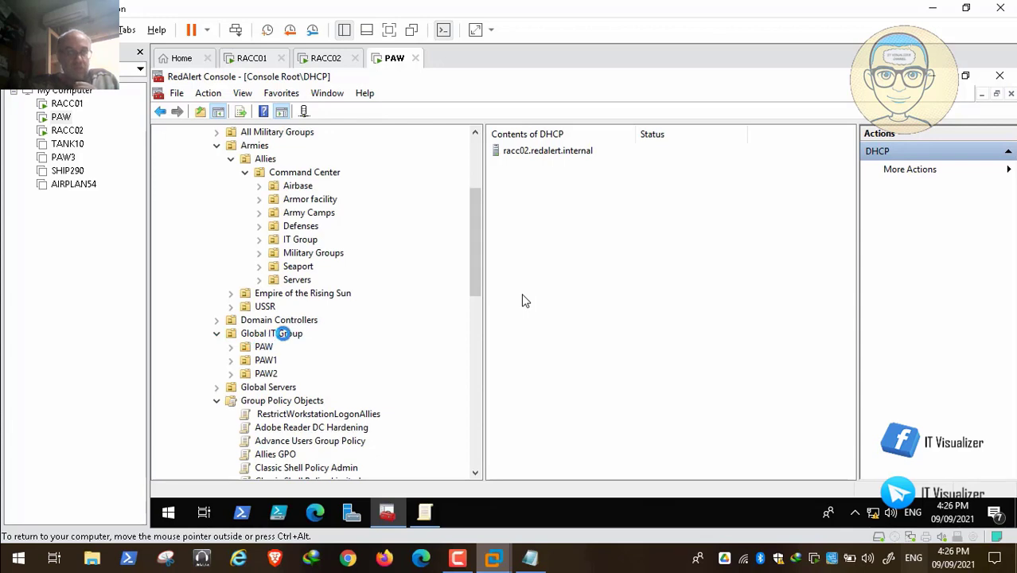
click(283, 333)
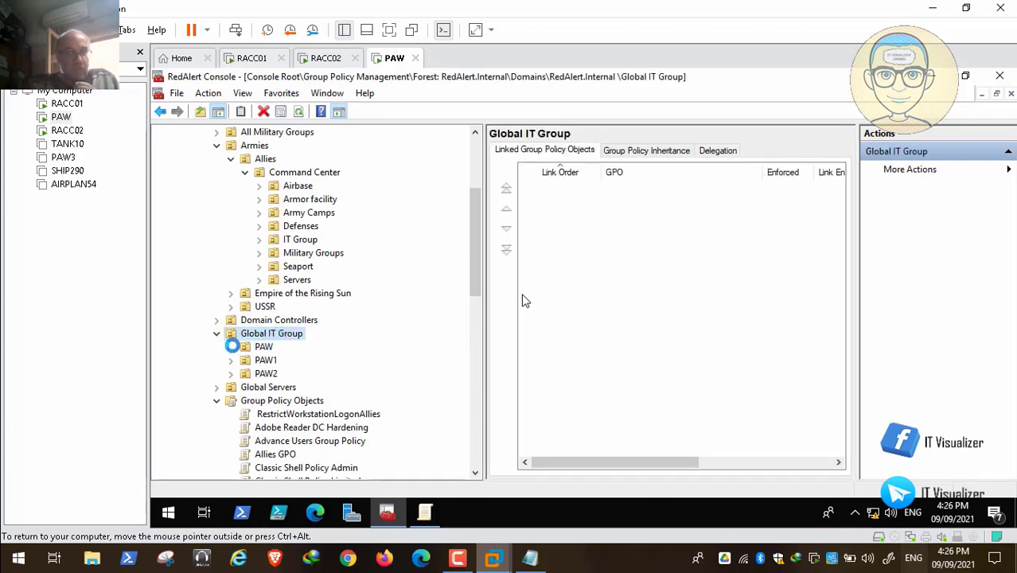
click(262, 347)
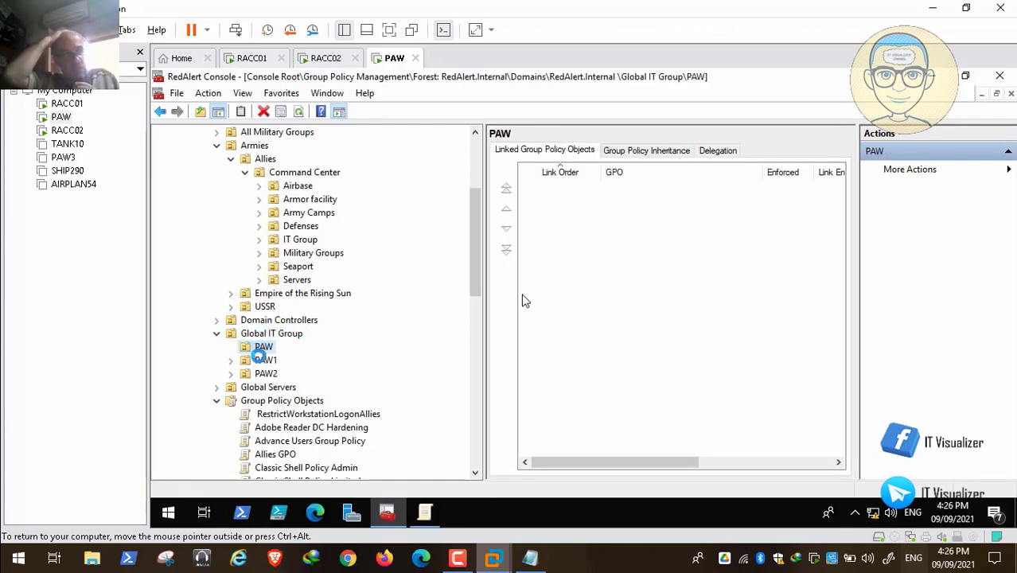
click(261, 359)
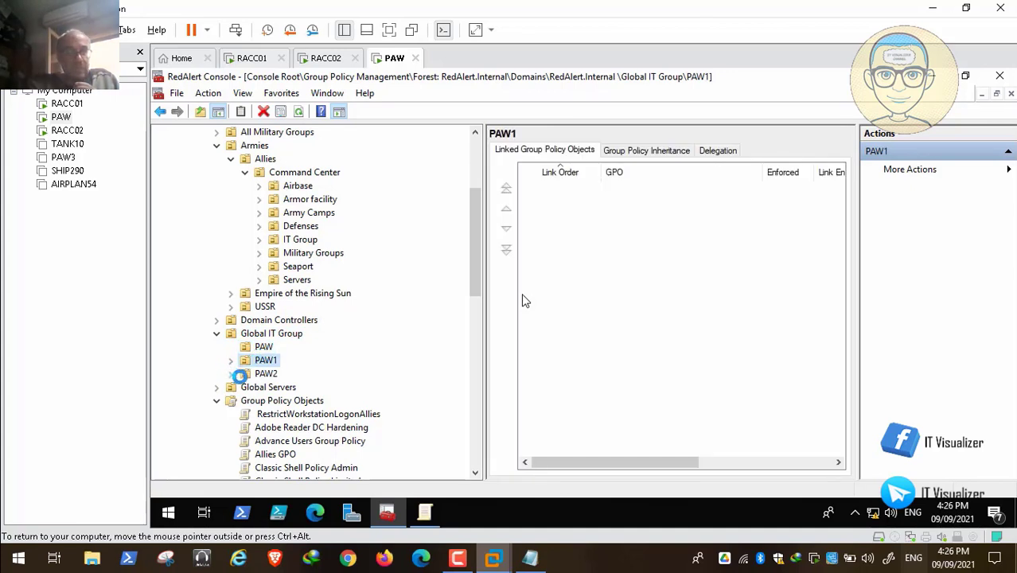
click(266, 373)
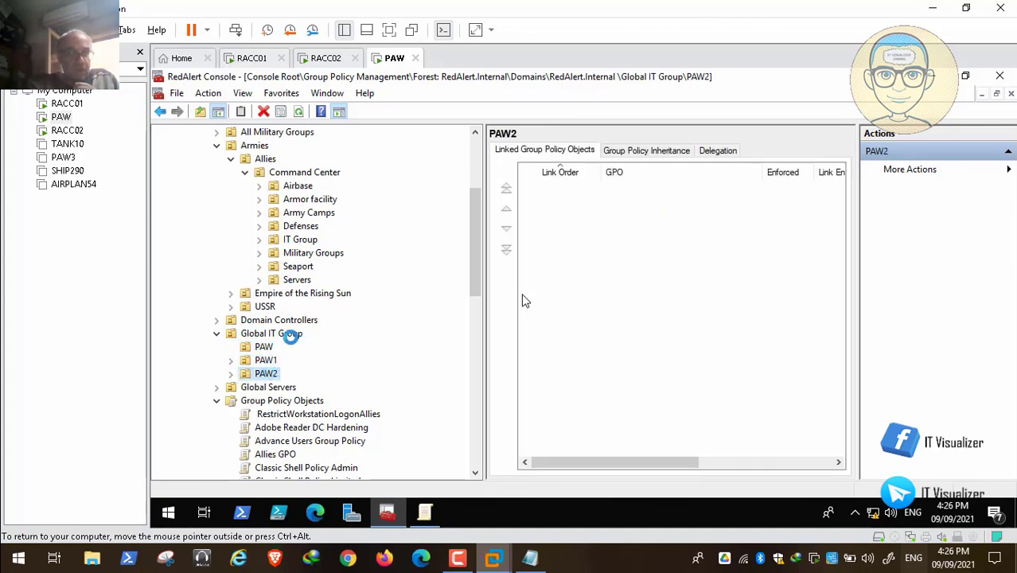
click(285, 335)
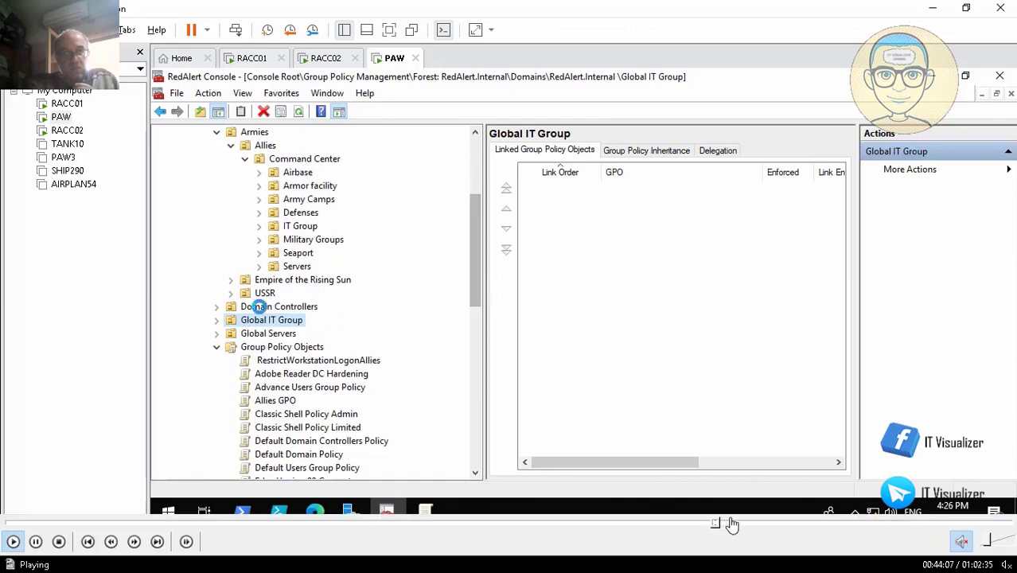
click(727, 523)
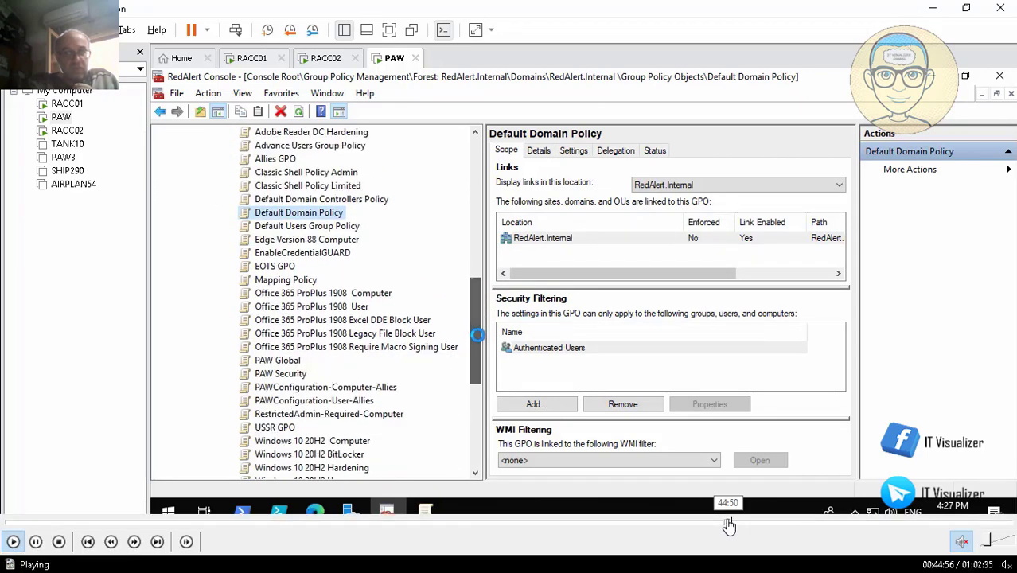
click(728, 523)
click(726, 523)
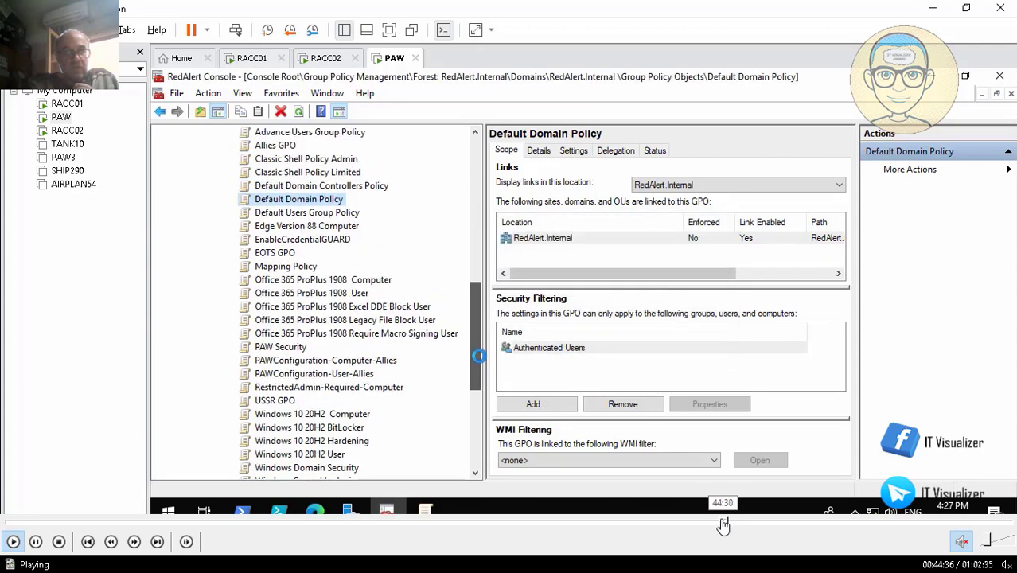
click(722, 526)
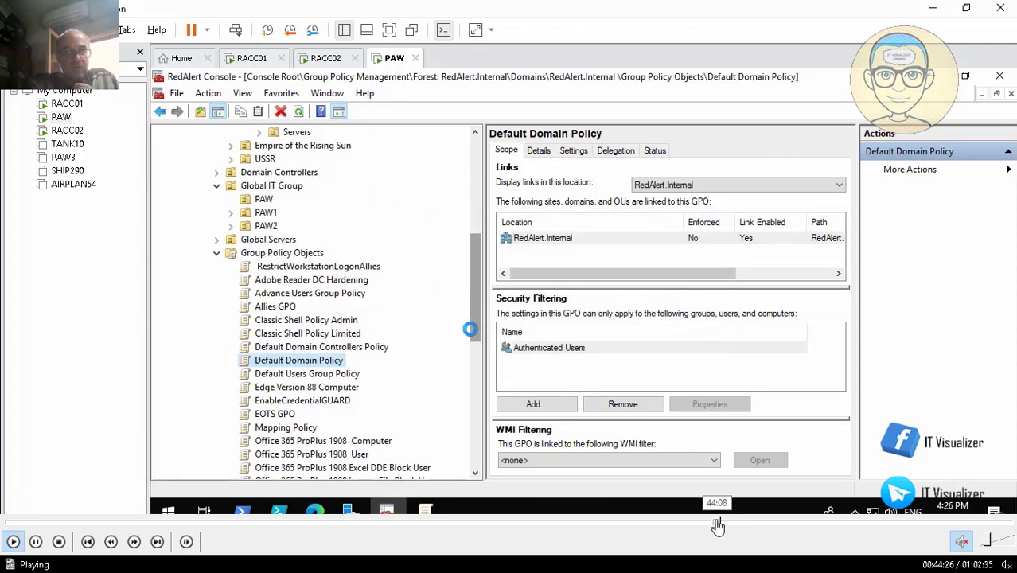
click(718, 525)
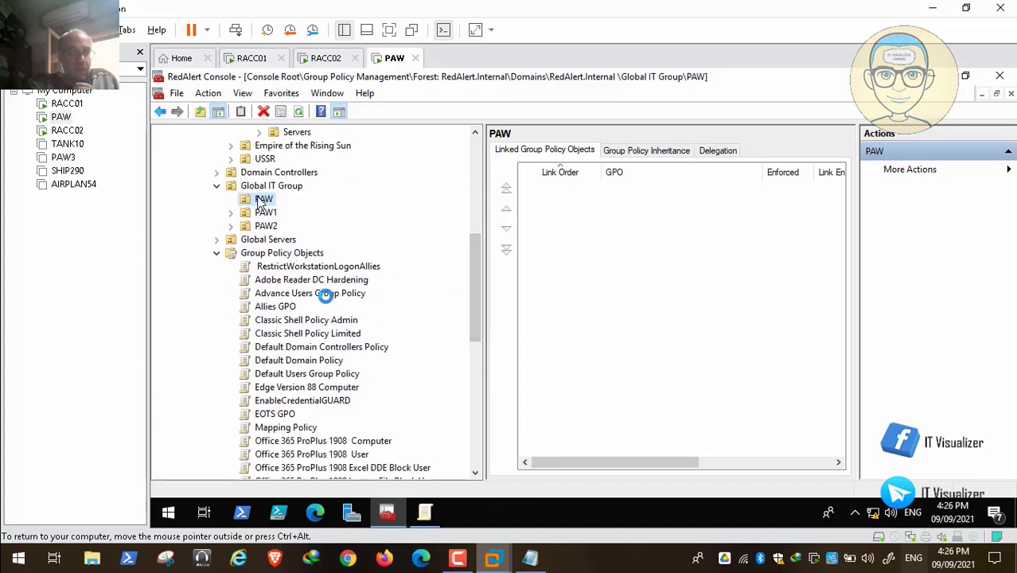
Select the Default Domain Policy and scroll through the Group Policy Objects list
click(324, 360)
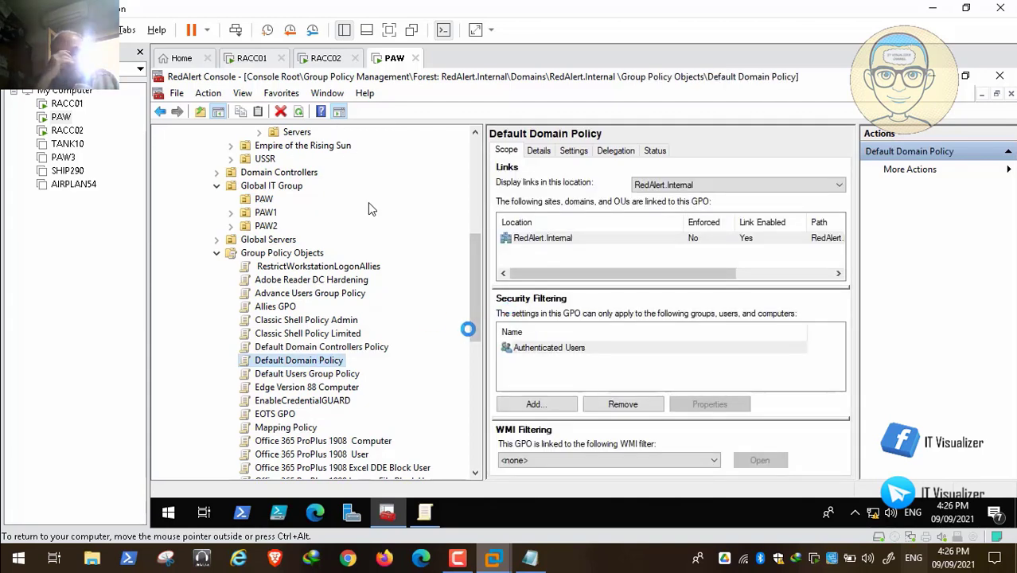
scroll(368, 202, up, 1)
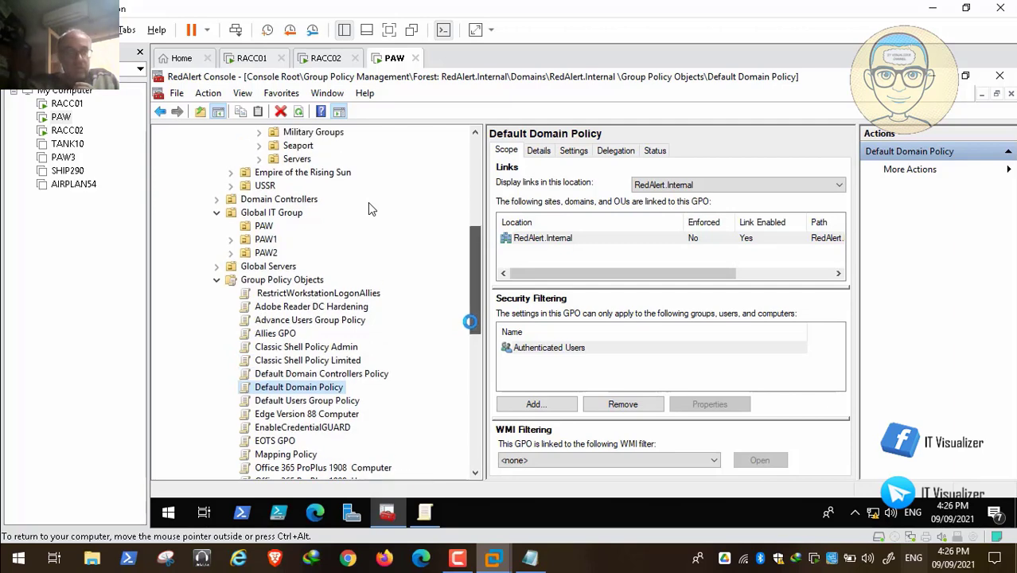
scroll(368, 202, down, 3)
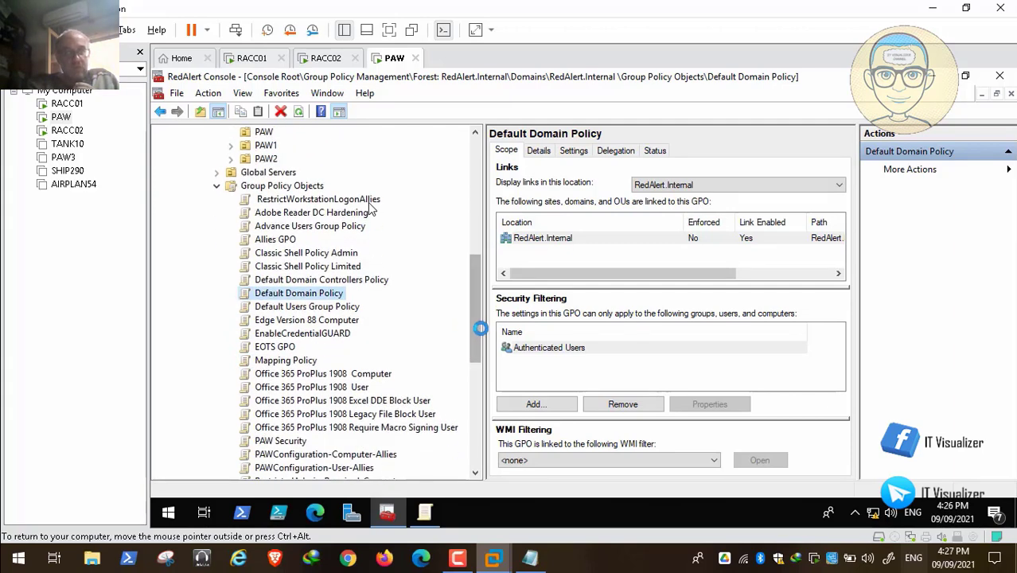
scroll(368, 206, down, 4)
scroll(369, 206, down, 1)
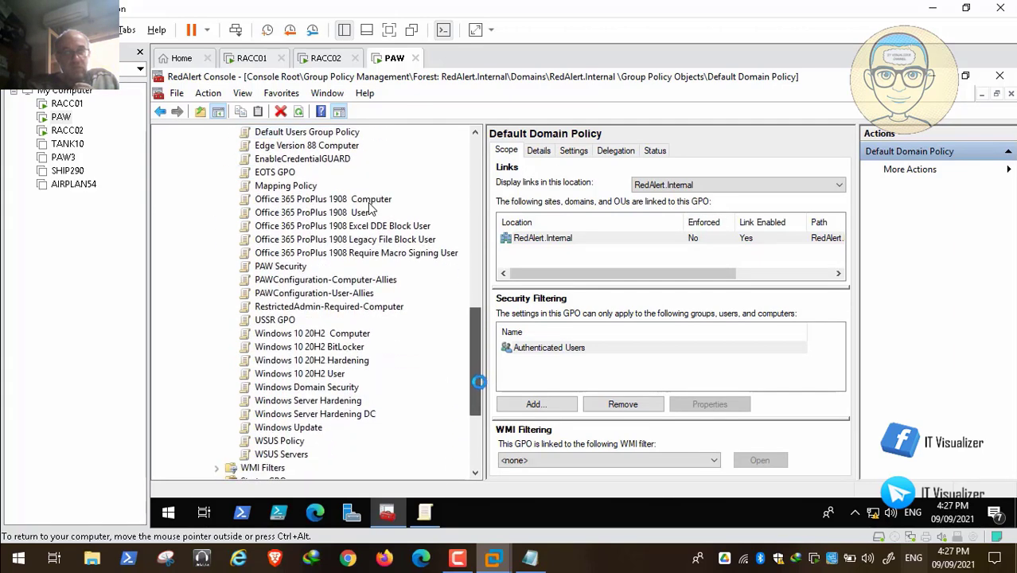
Create a new GPO named "PAW Global" under Group Policy Objects
scroll(369, 207, down, 1)
scroll(369, 205, up, 4)
scroll(368, 208, up, 11)
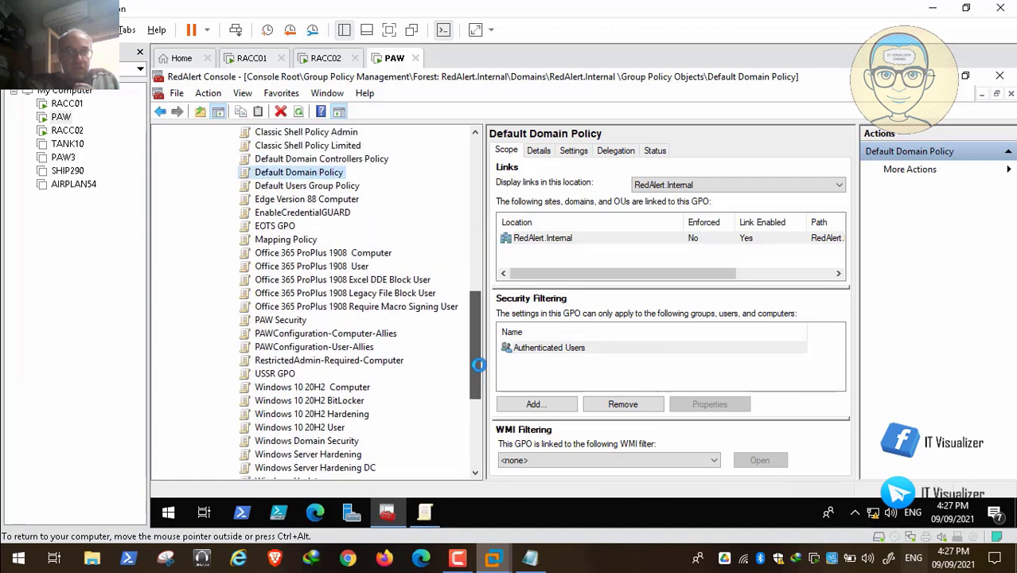
scroll(325, 388, up, 3)
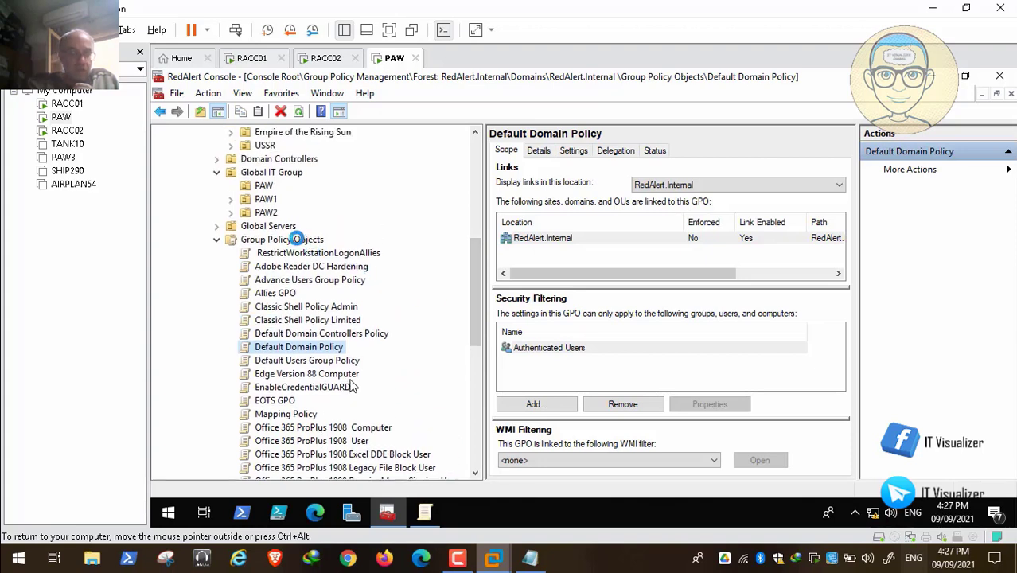
right_click(299, 239)
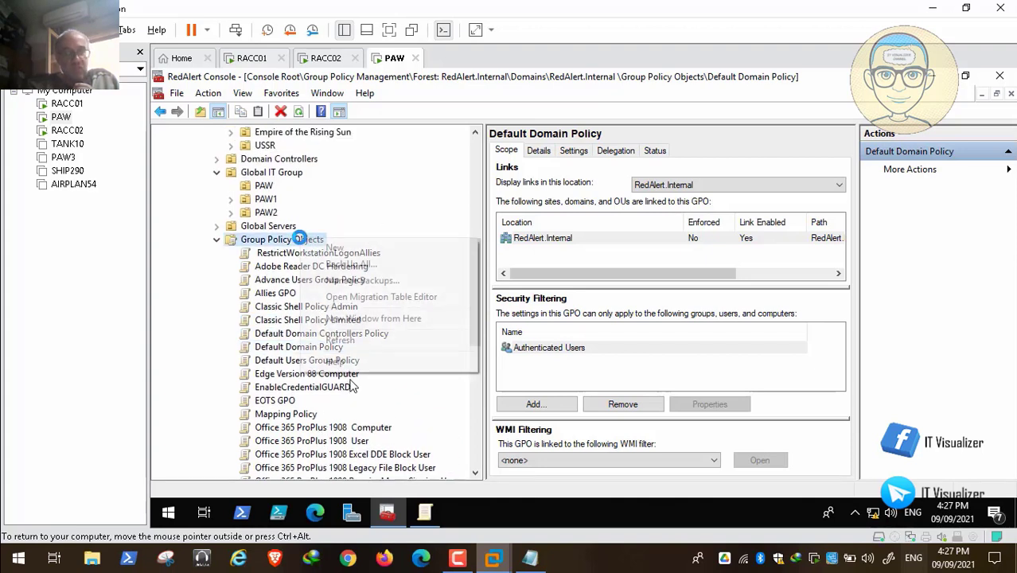
click(329, 248)
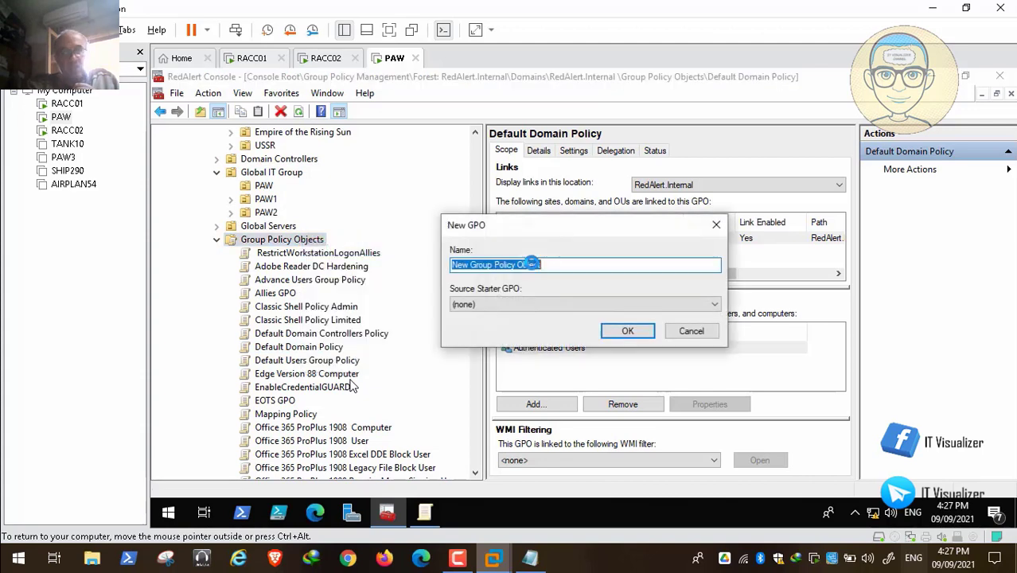
key(BackSpace)
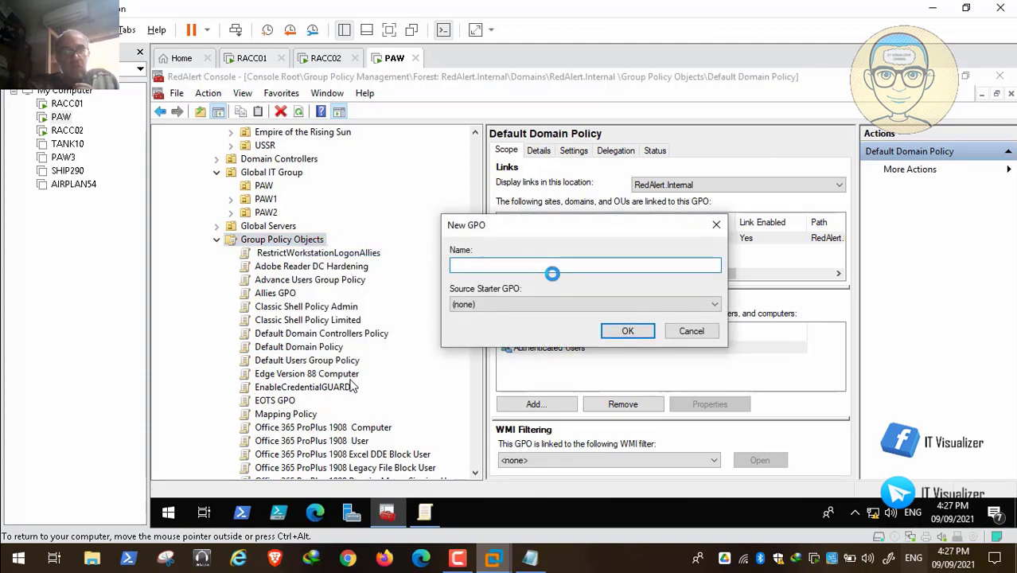
text(PAW Global)
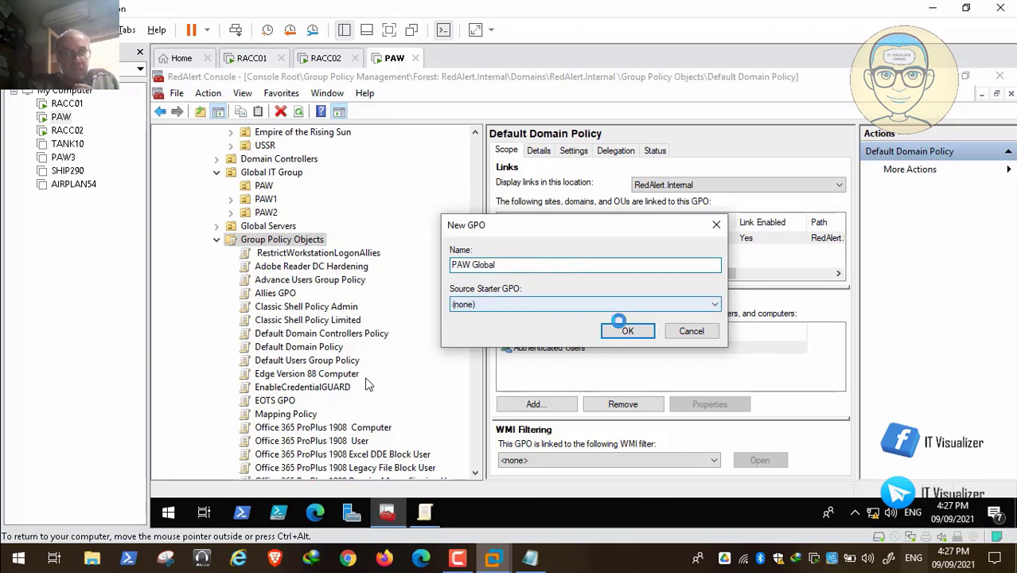
click(636, 330)
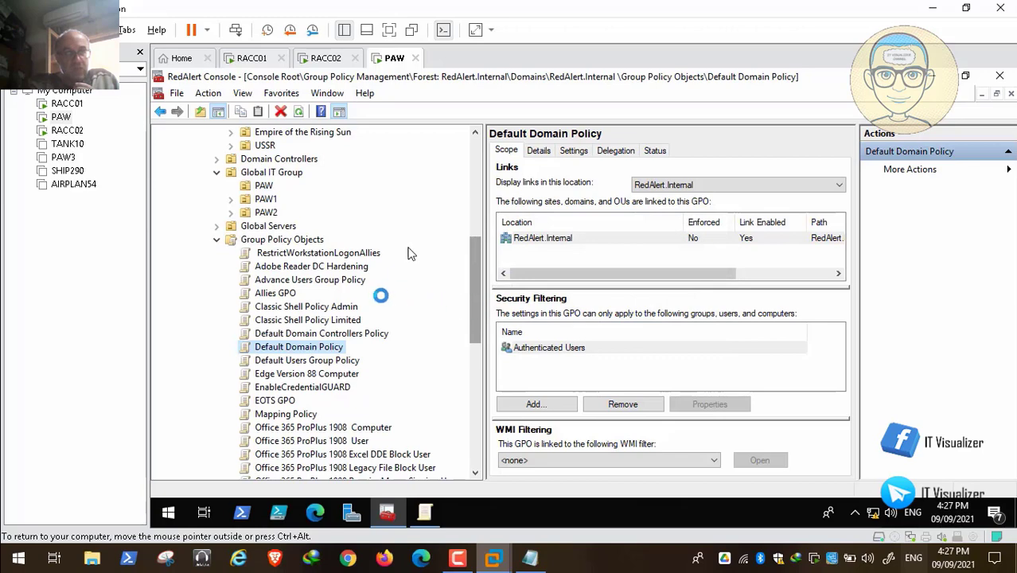
Open PAW Global in the Group Policy editor and navigate to Security Options under Local Policies
scroll(350, 350, down, 3)
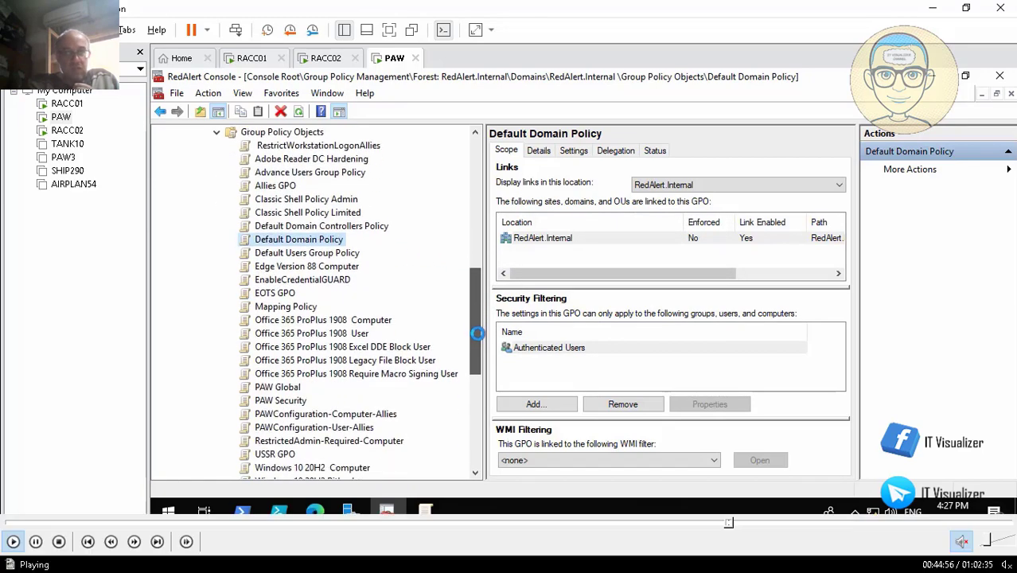
right_click(278, 361)
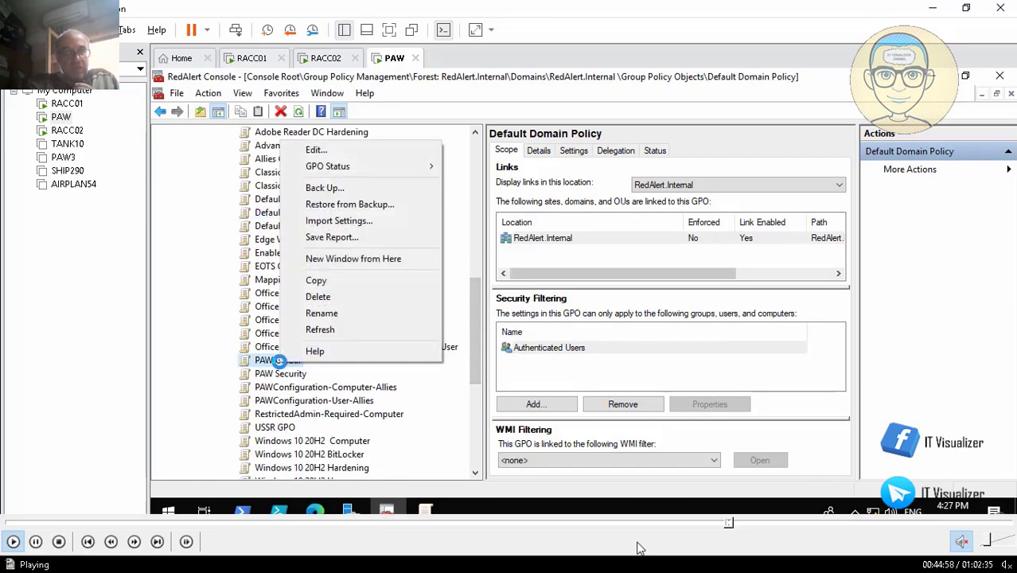
click(374, 149)
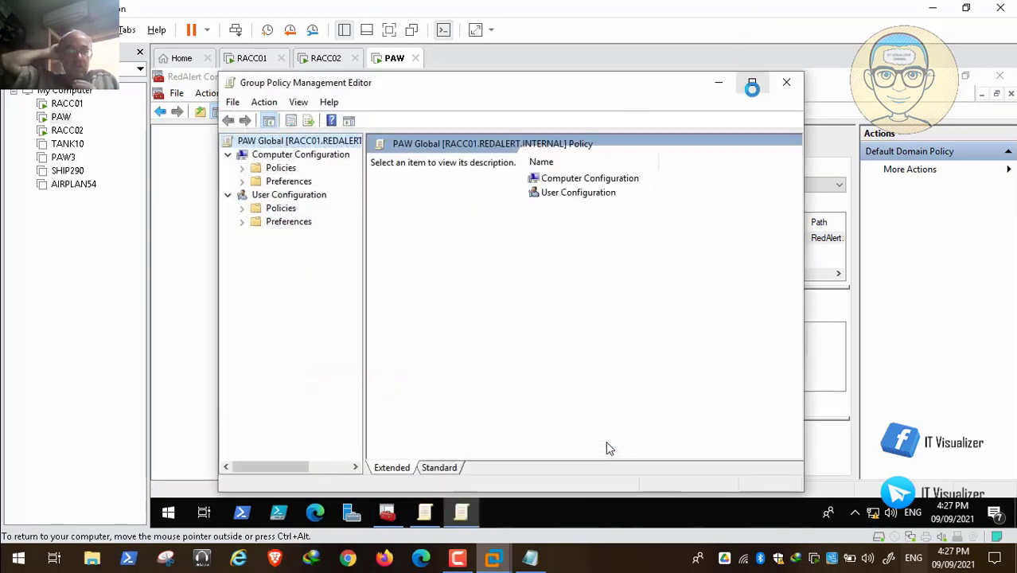
click(752, 83)
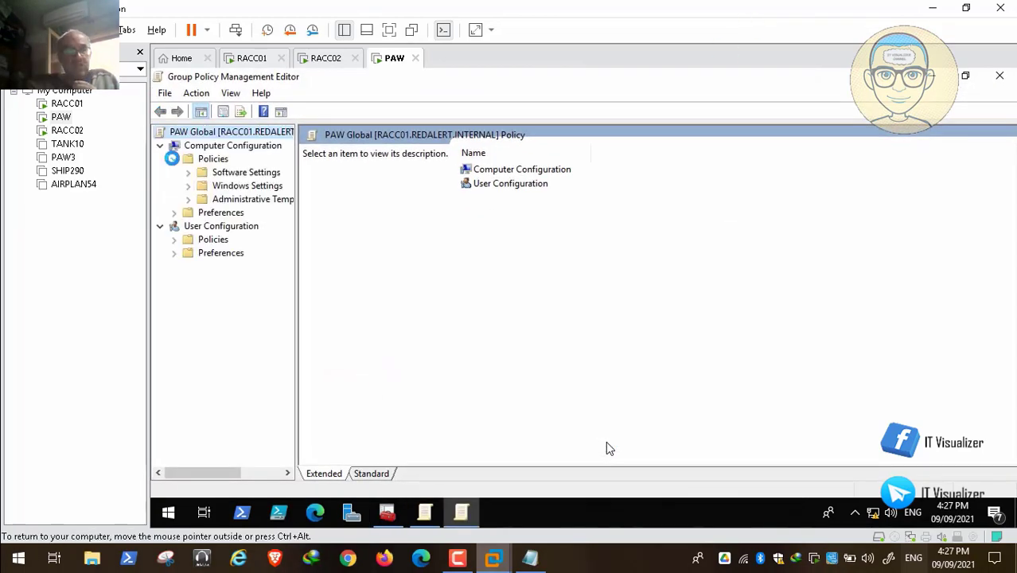
drag(297, 263, 347, 264)
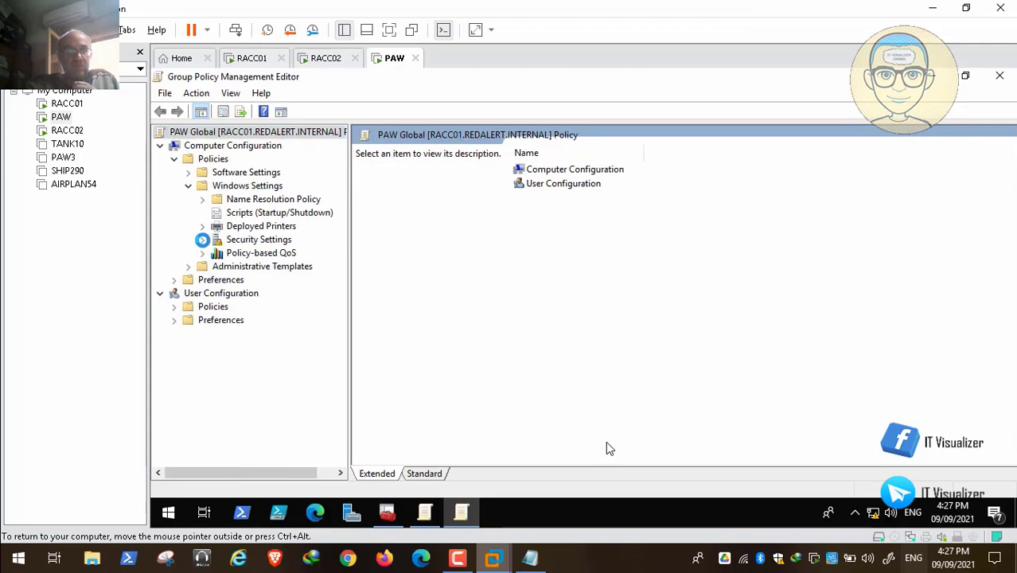
drag(352, 295, 394, 301)
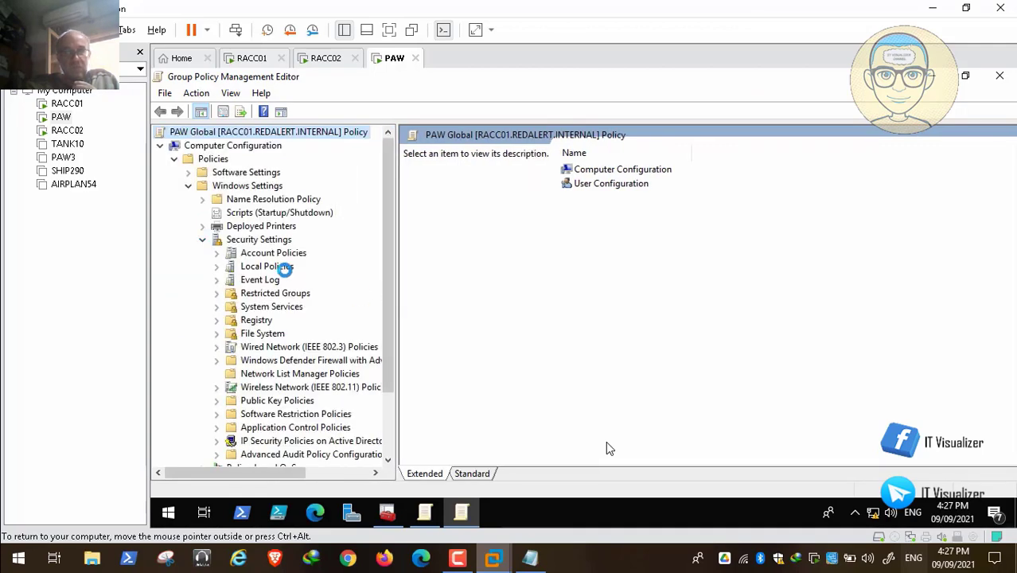
click(285, 270)
double_click(462, 180)
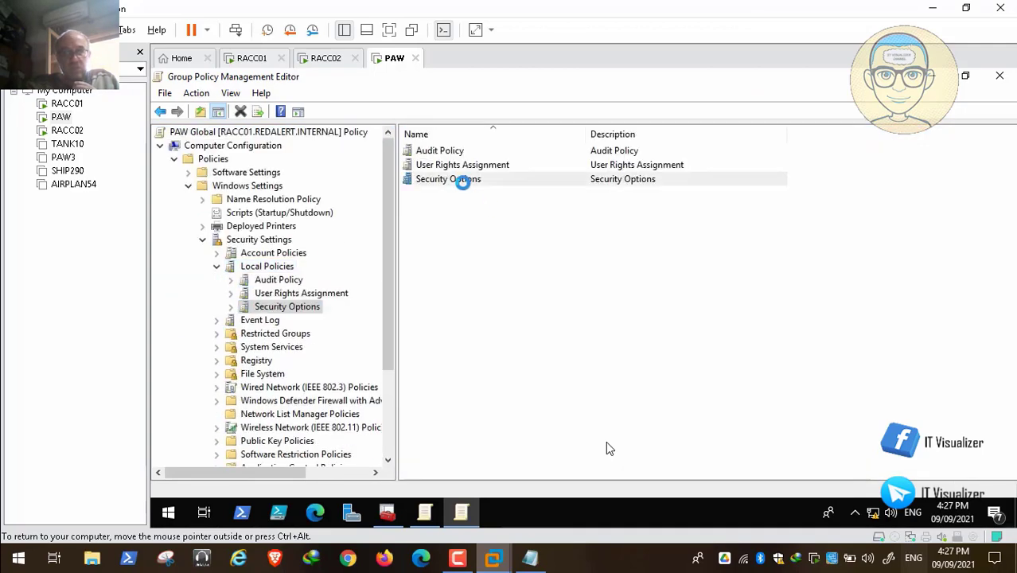
drag(1008, 182, 1006, 242)
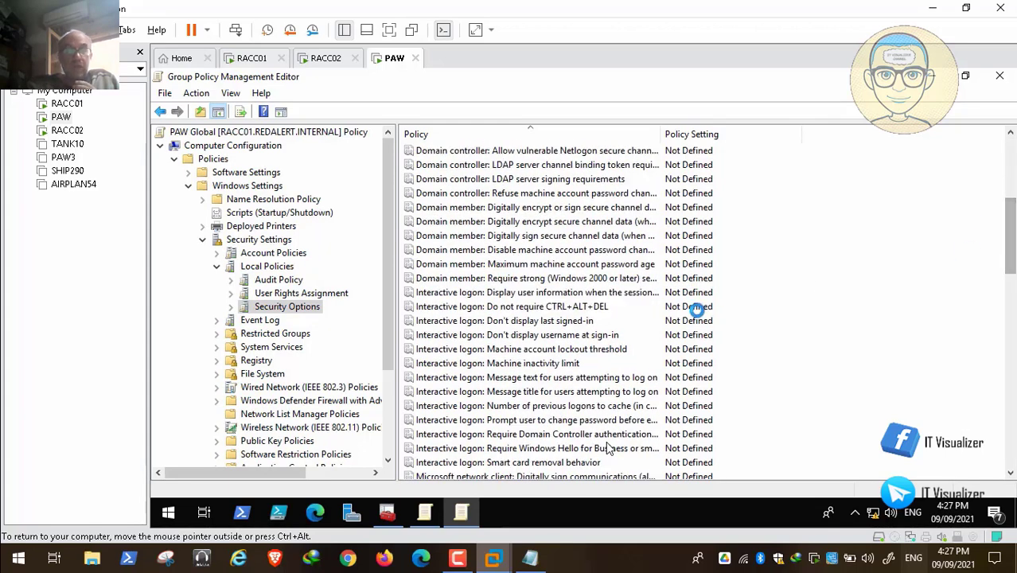
Define PAW Global's Interactive logon message title as "The Red Alert Zone", then apply and confirm
double_click(578, 392)
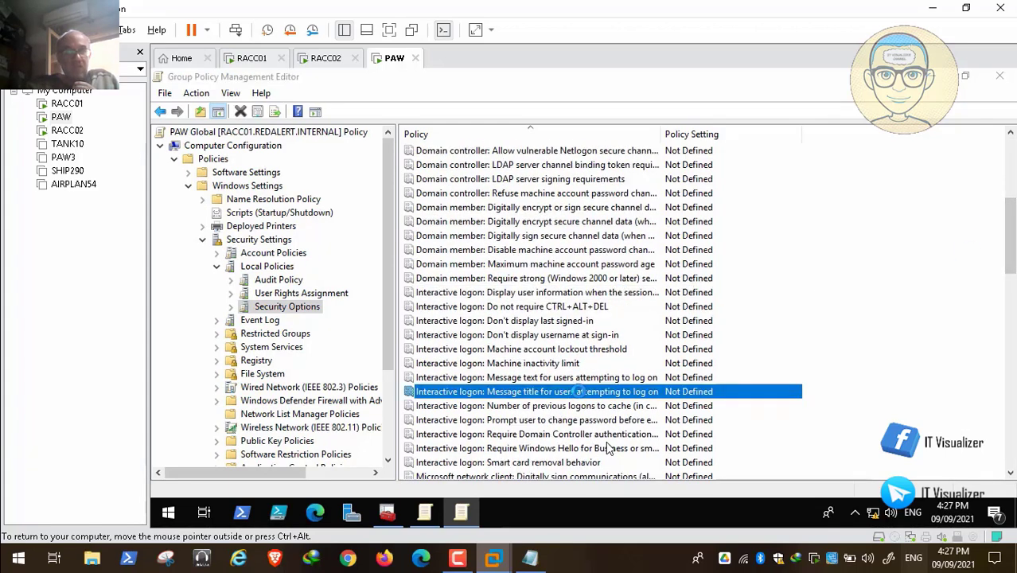
click(453, 193)
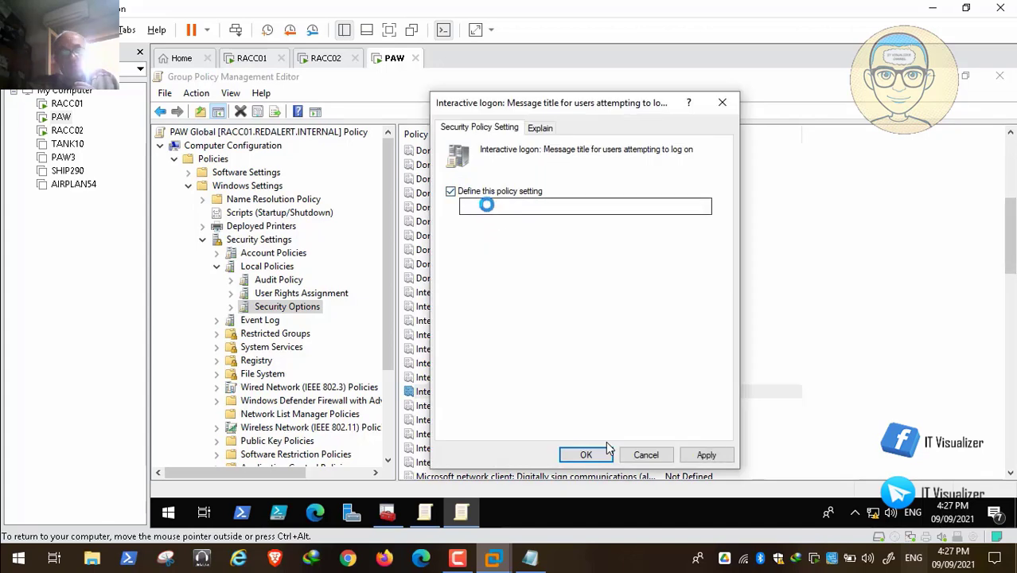
click(487, 206)
click(707, 455)
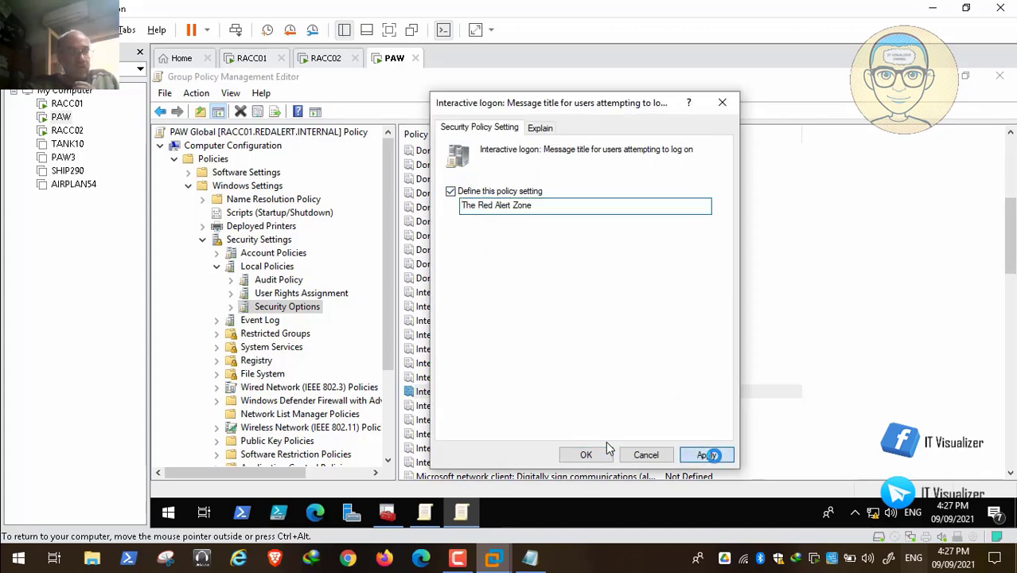
click(586, 454)
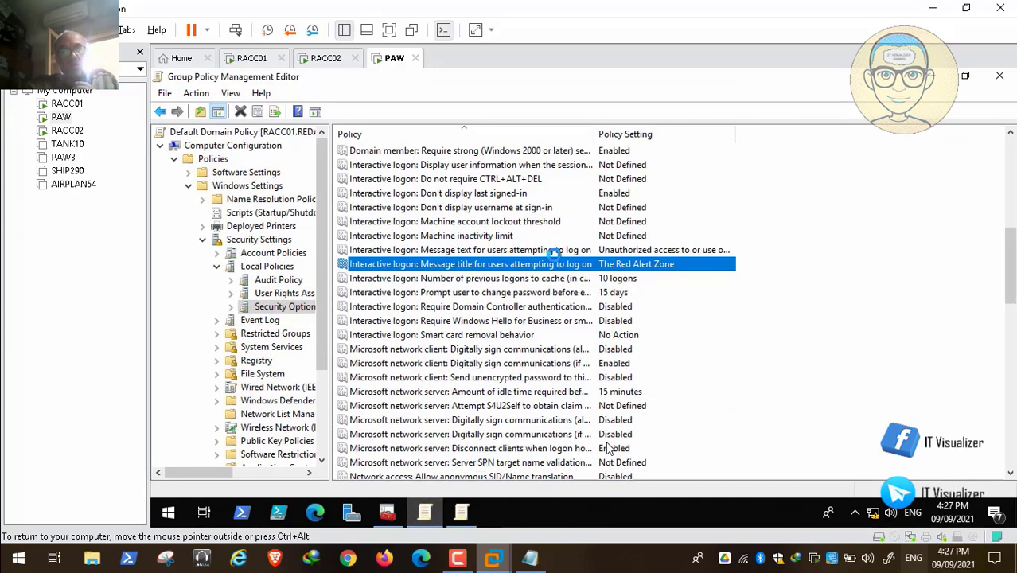
Copy the Default Domain Policy's logon message text into PAW Global's message text setting, apply, confirm, and close both editors
double_click(553, 251)
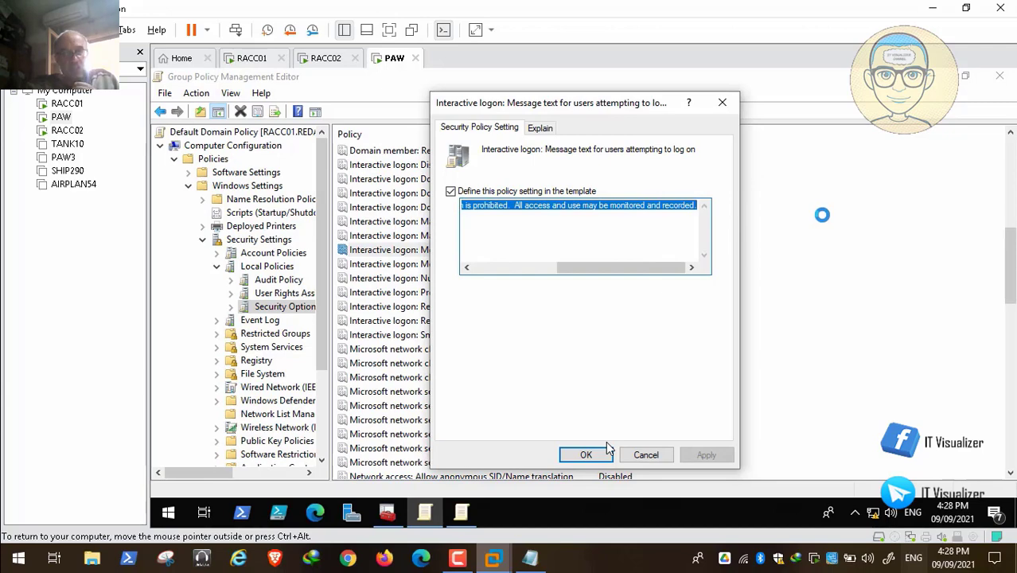
click(605, 448)
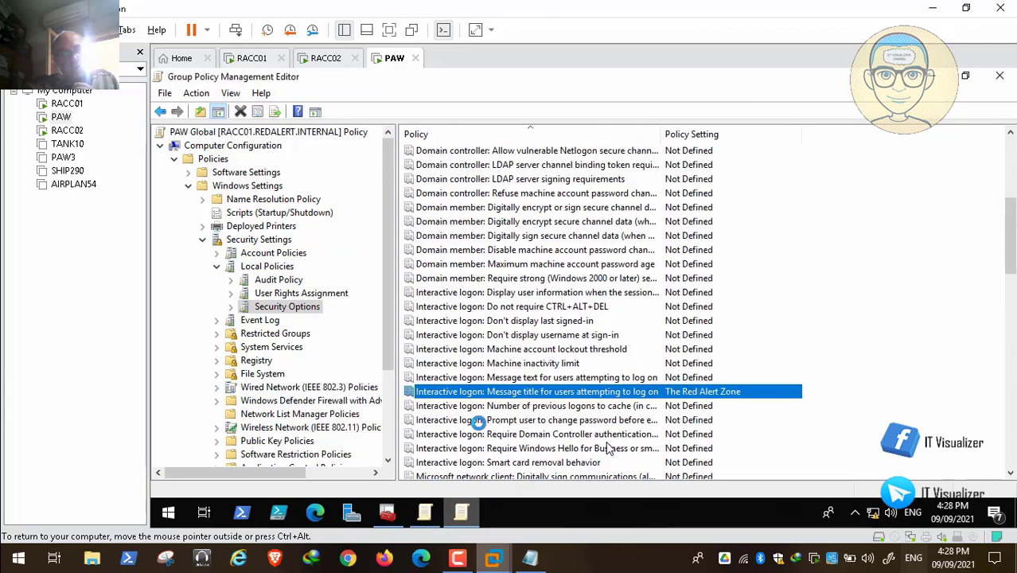
double_click(466, 378)
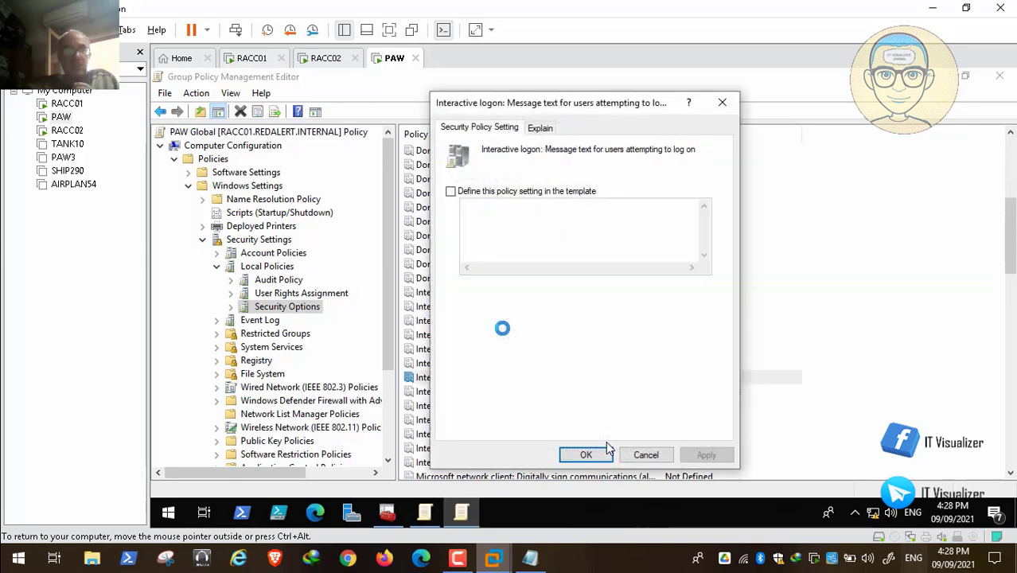
click(481, 207)
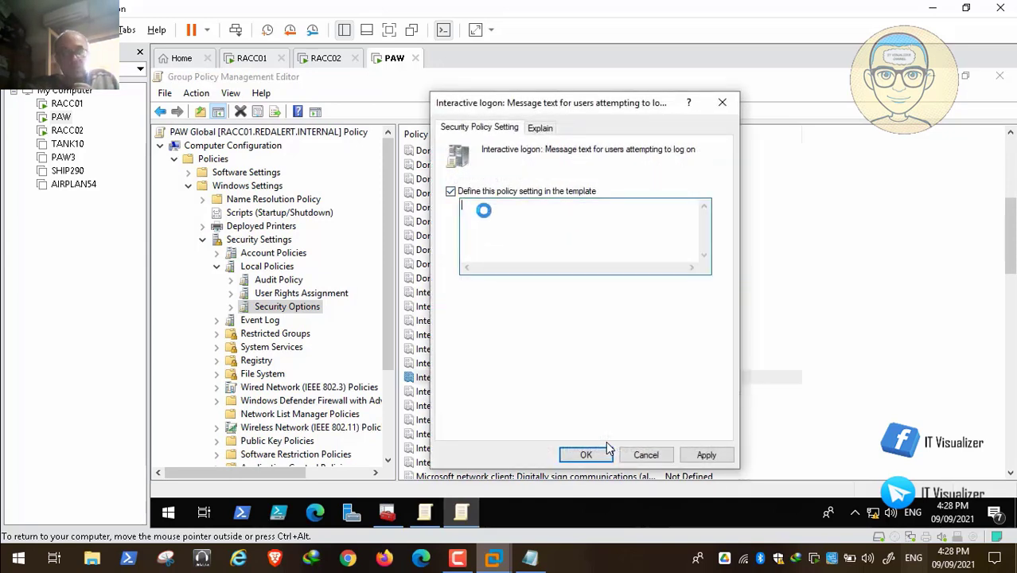
text(Unauthorized access to or use of this system is prohibited.  All access and use may be monitored and recorded.)
click(705, 457)
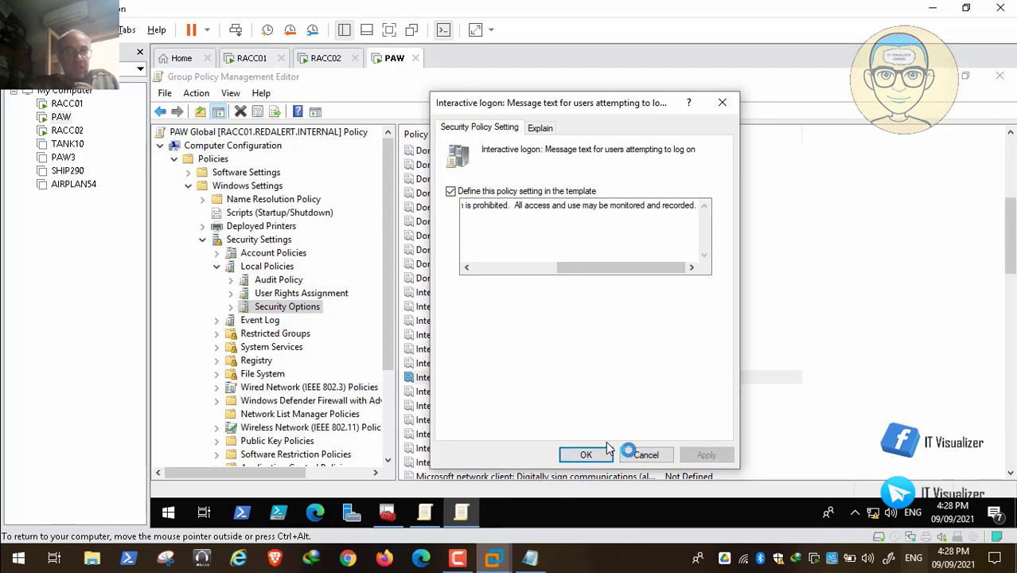
click(599, 452)
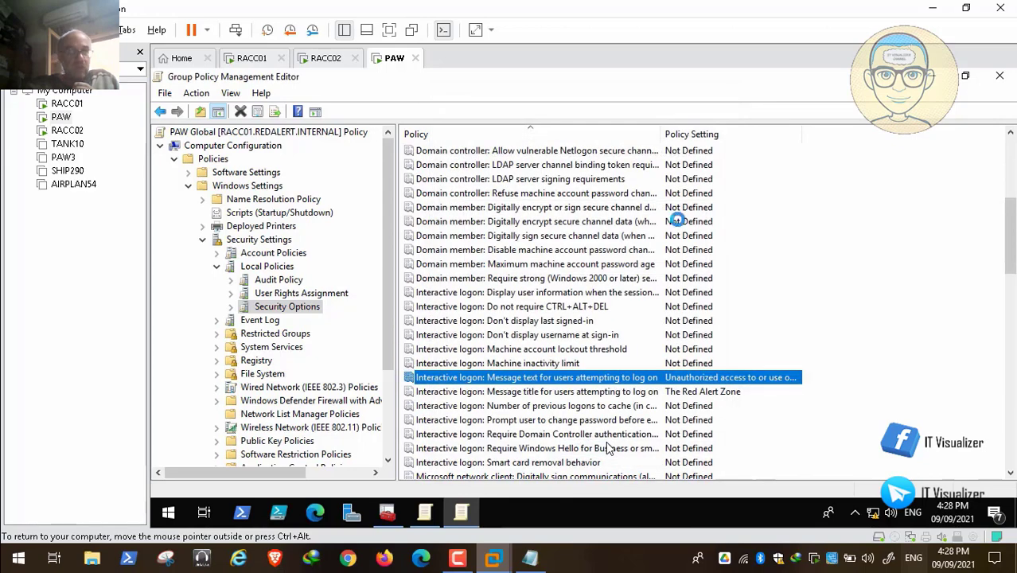
click(994, 73)
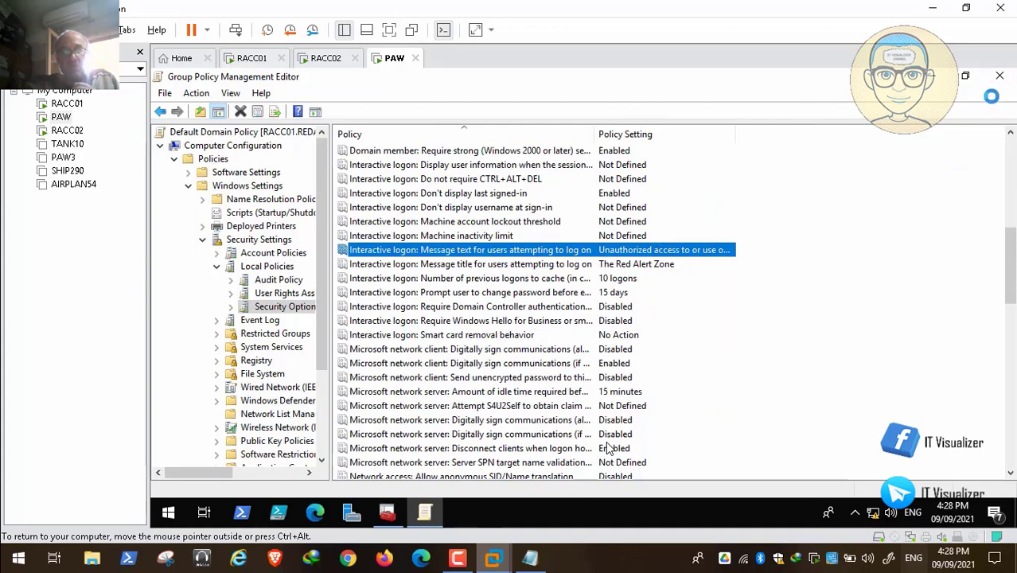
click(931, 76)
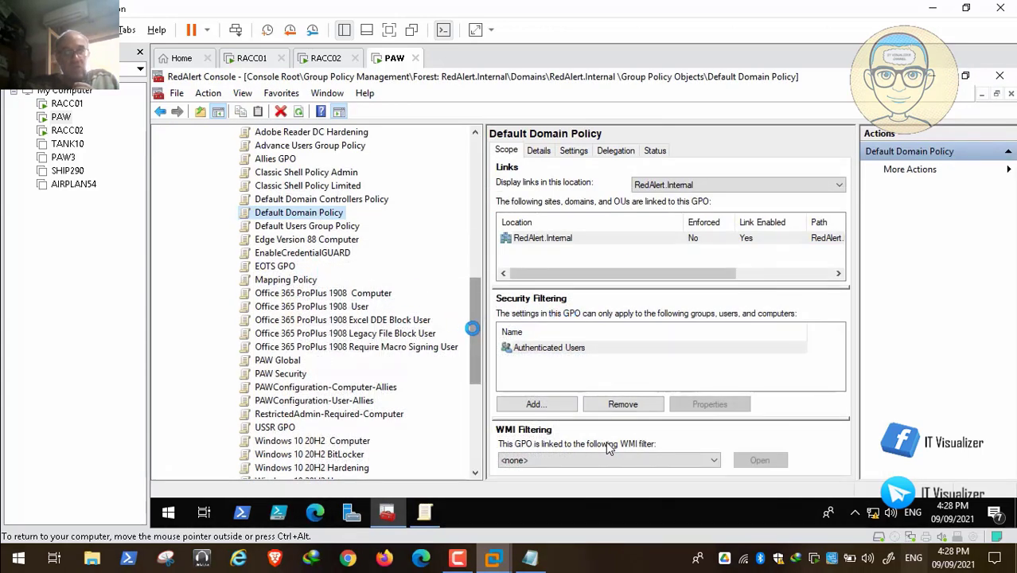
Link the PAW Global GPO to the PAW OU under Global IT Group
click(288, 360)
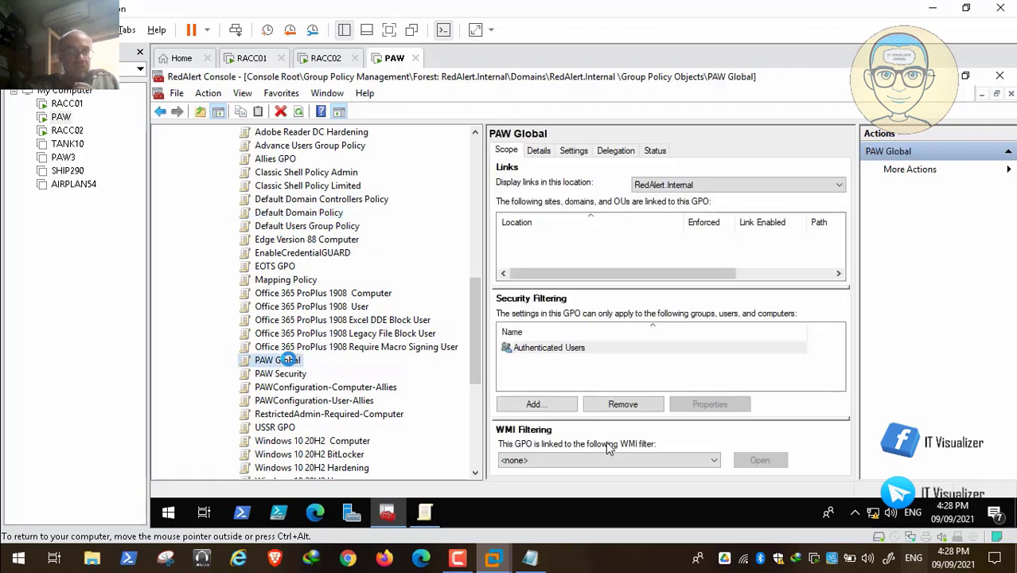
right_click(289, 360)
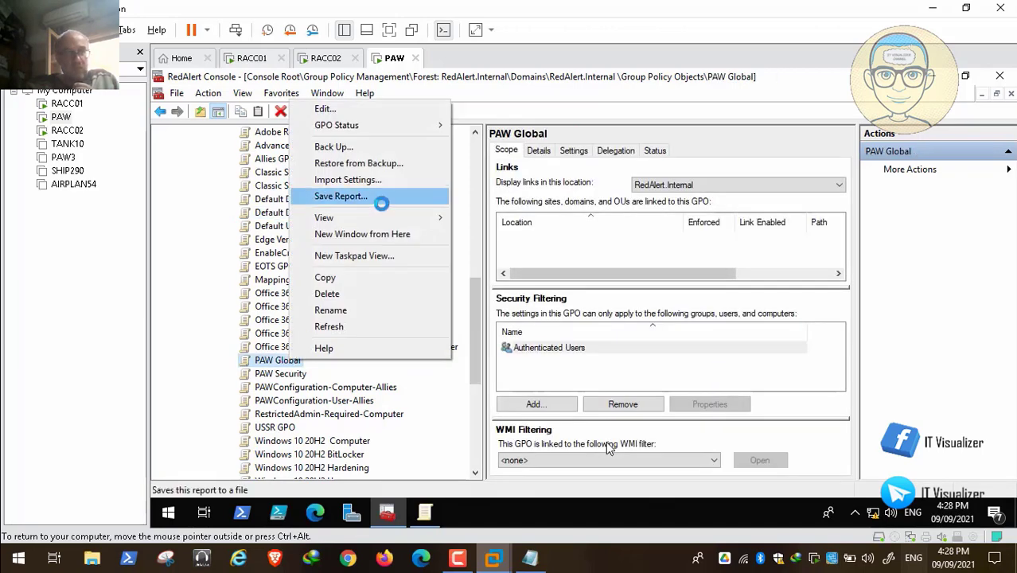
click(159, 291)
scroll(482, 334, up, 5)
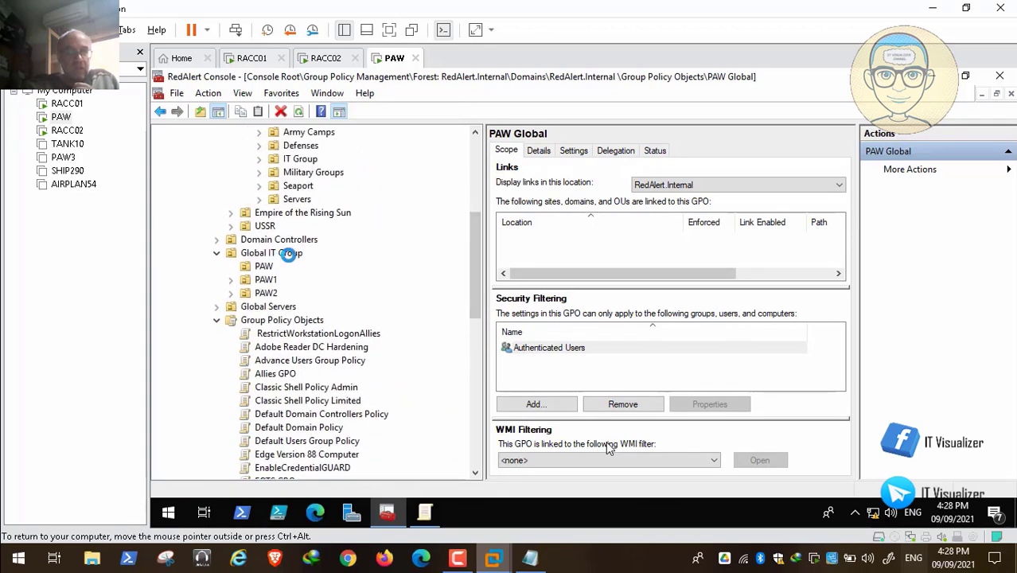
double_click(374, 345)
click(151, 512)
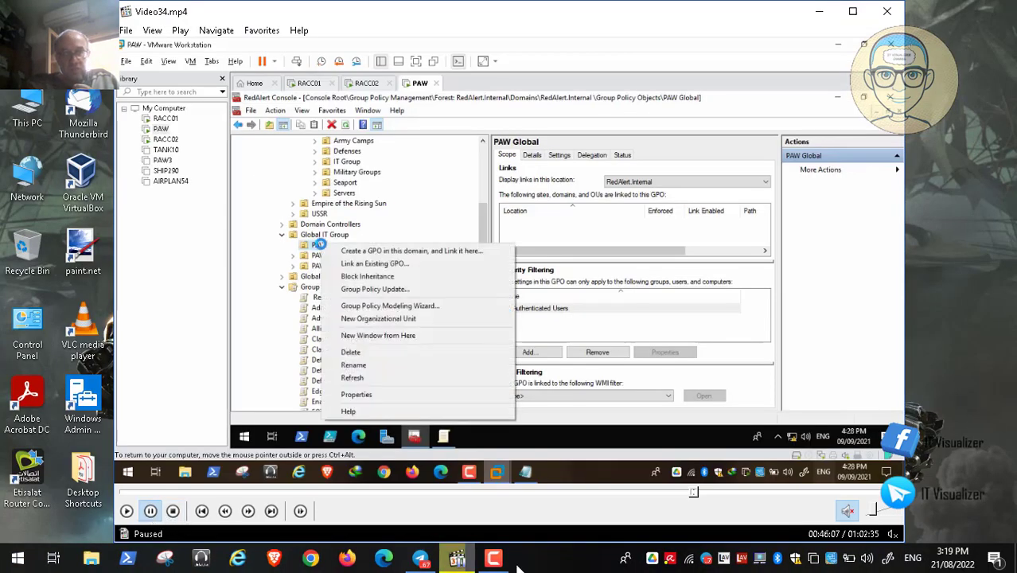
click(493, 559)
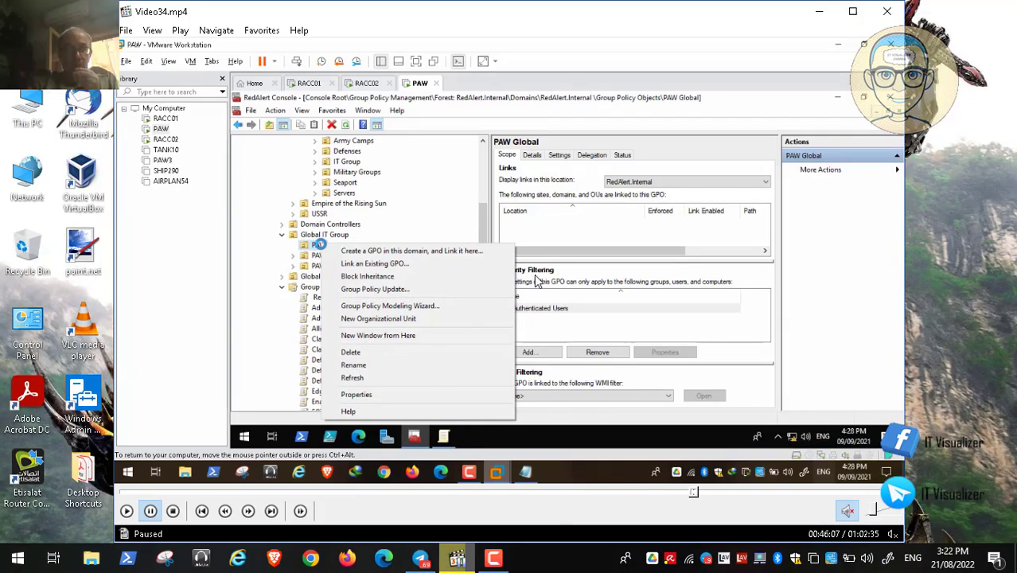
double_click(500, 284)
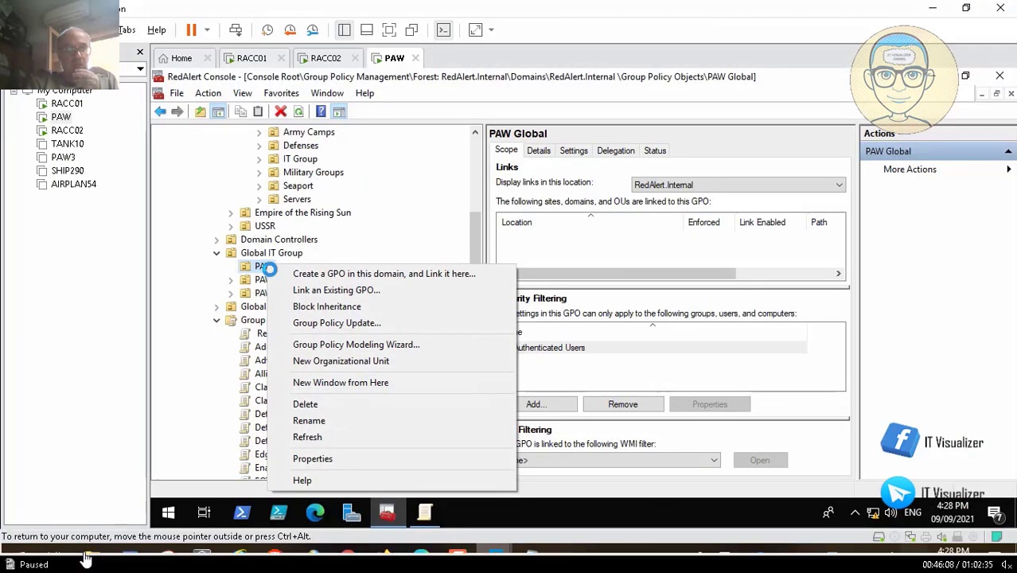
click(13, 542)
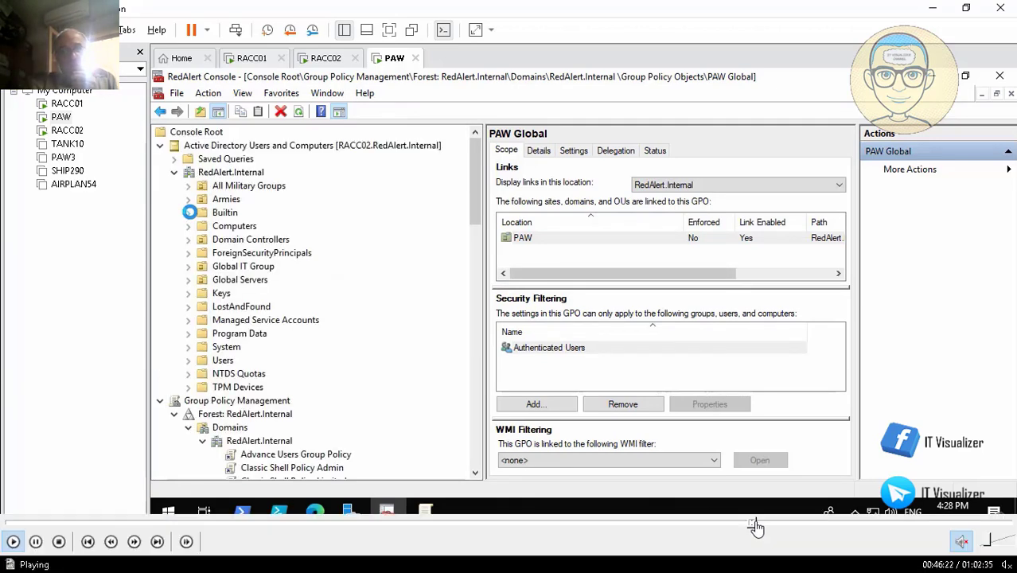
click(757, 523)
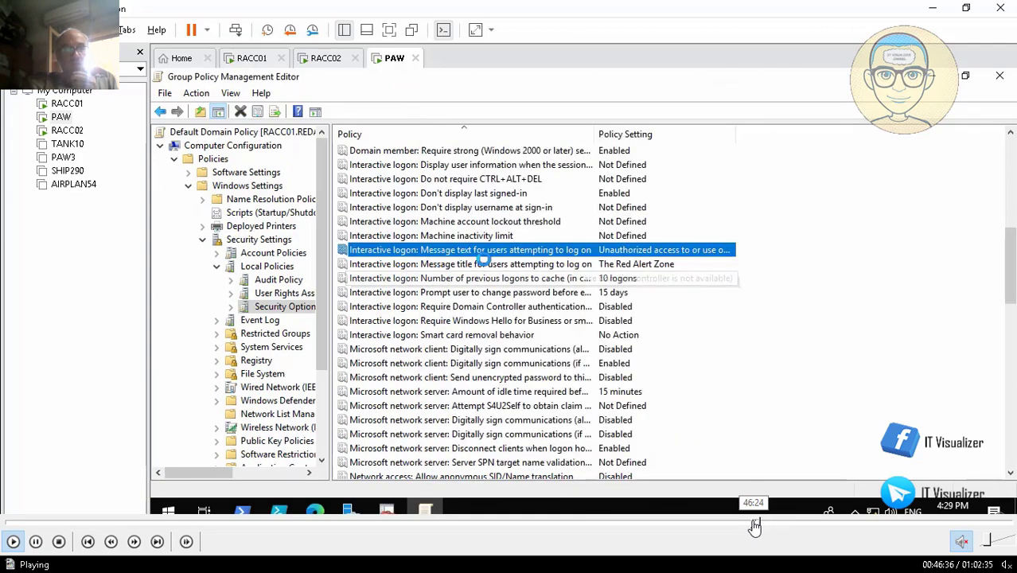
Clear the Default Domain Policy's Interactive logon message title definition and apply the change
click(755, 525)
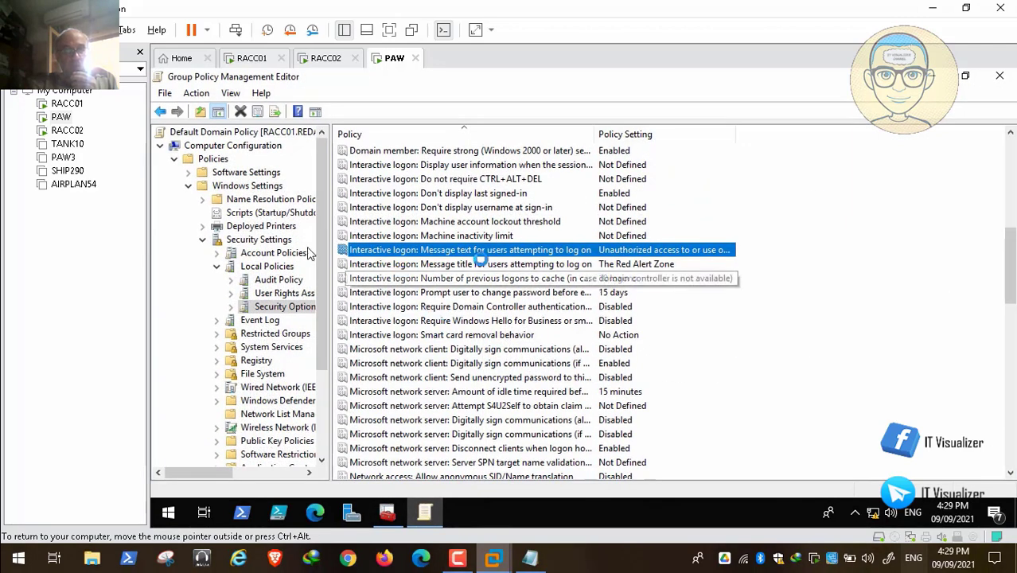
double_click(482, 264)
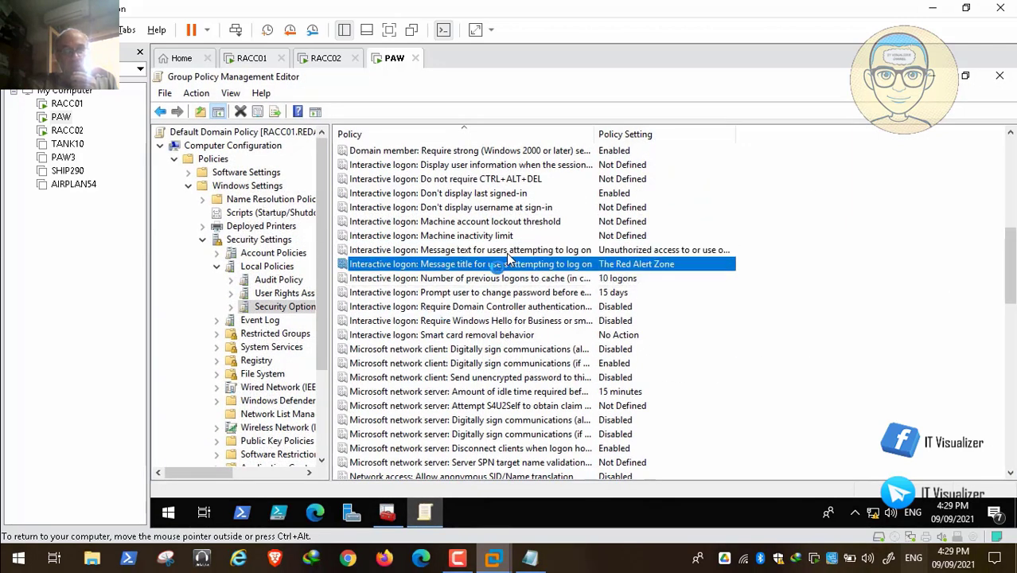
click(451, 192)
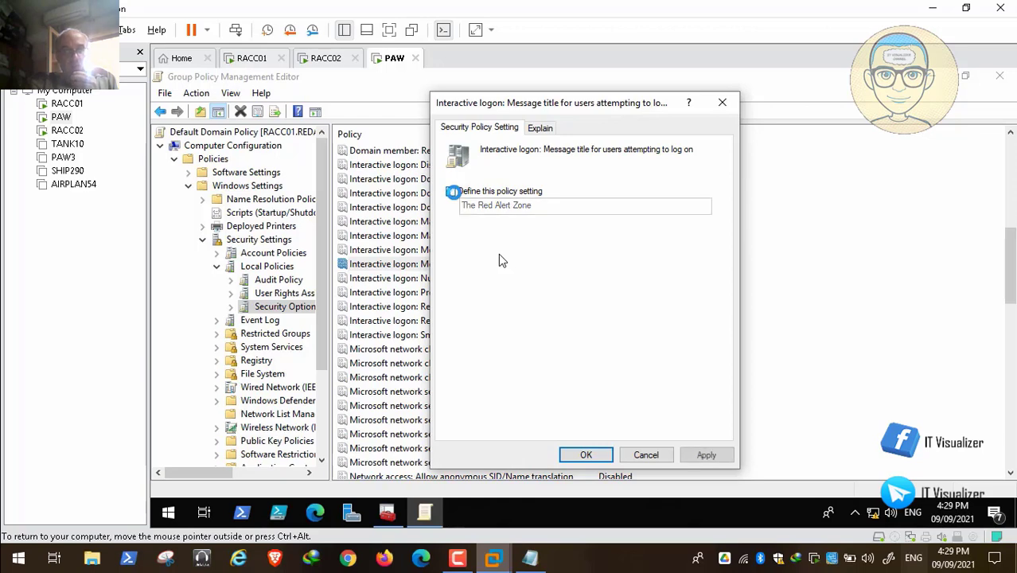
click(708, 453)
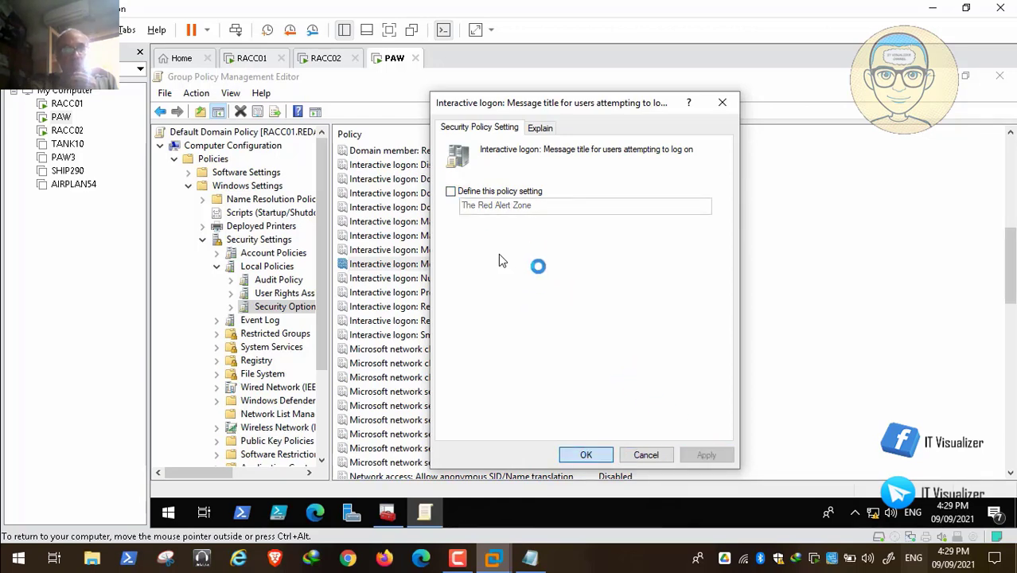
Clear the Default Domain Policy's Interactive logon message text definition, apply, confirm, and close the editor
double_click(517, 250)
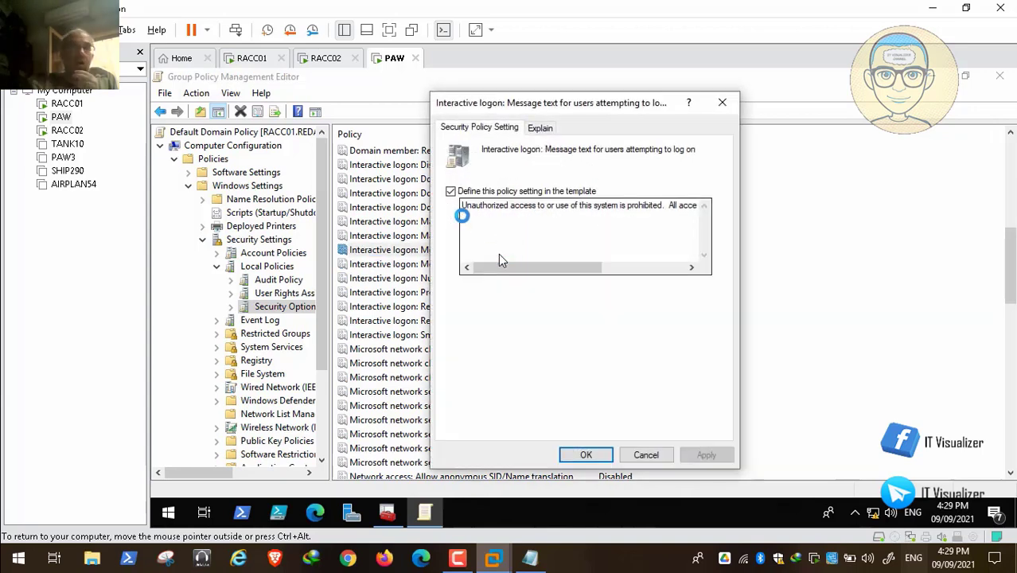
click(450, 191)
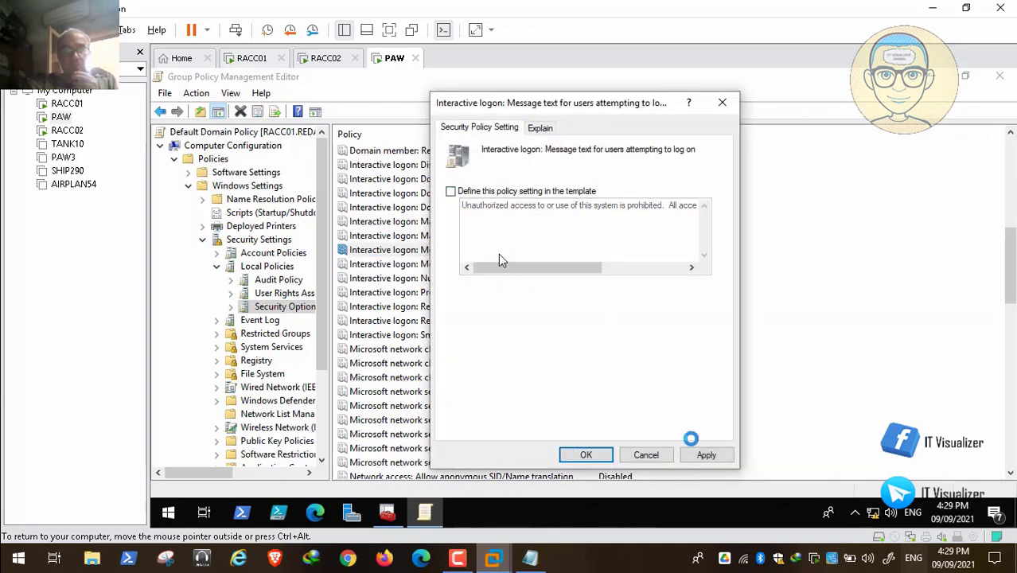
click(706, 455)
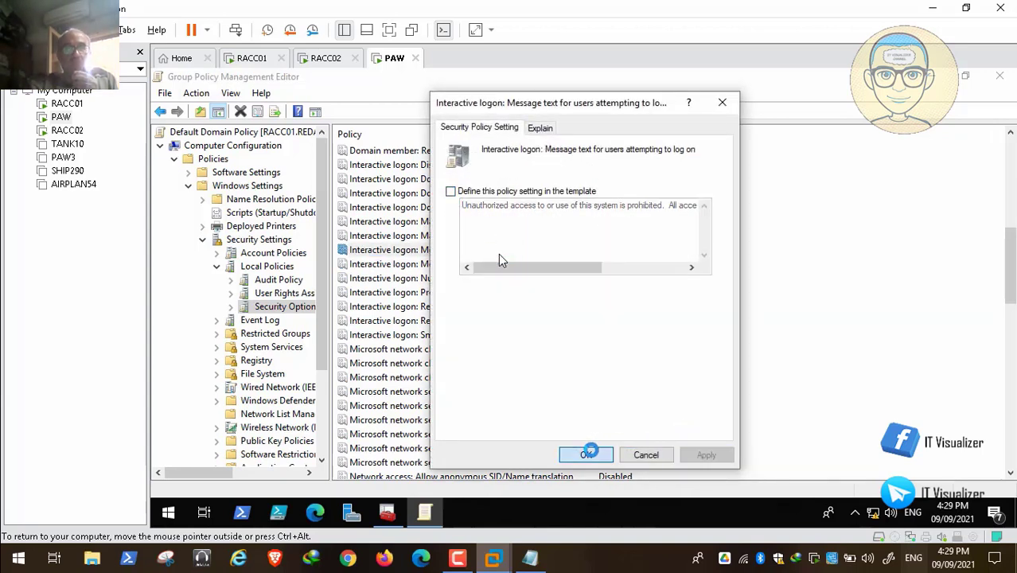
click(833, 192)
click(999, 75)
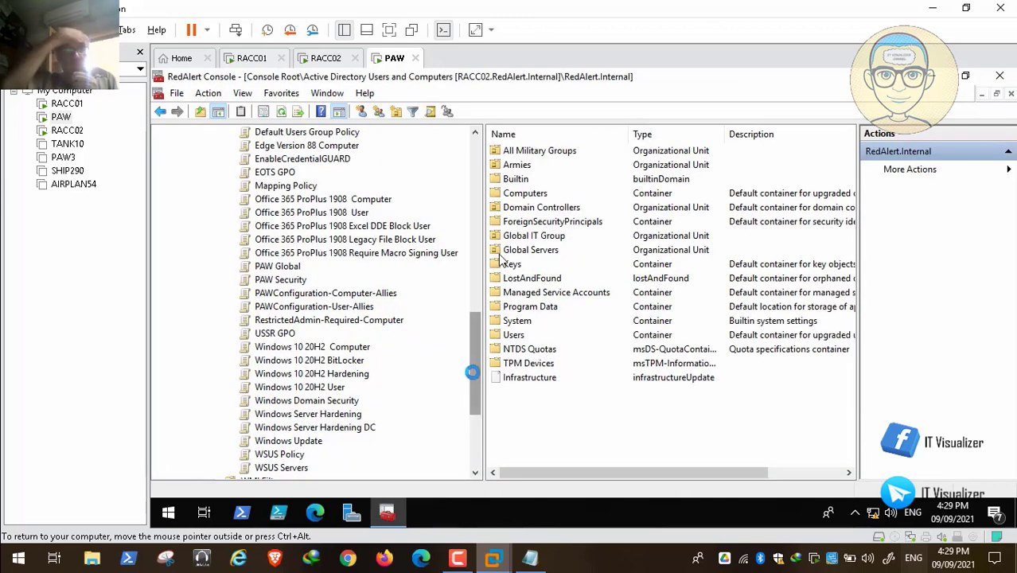
Open the Allies GPO in the Group Policy editor, maximized, and expand its Computer Configuration policies
scroll(470, 313, up, 5)
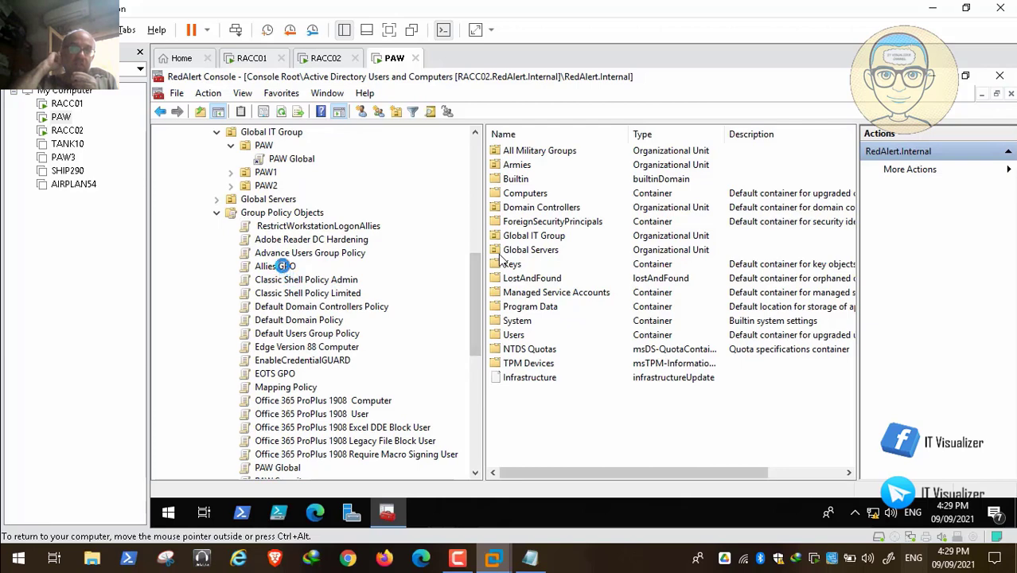
right_click(283, 266)
click(312, 269)
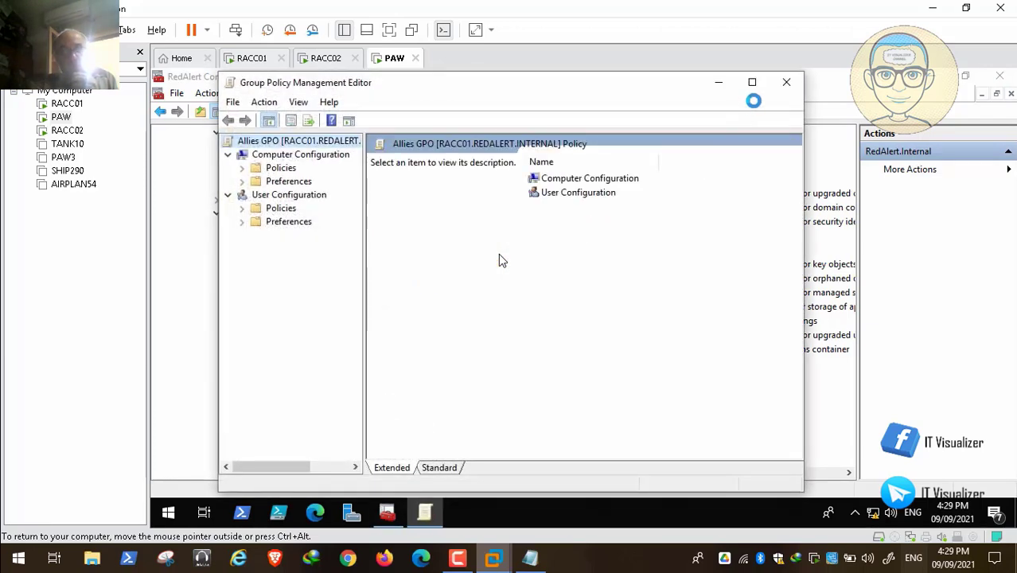
click(753, 83)
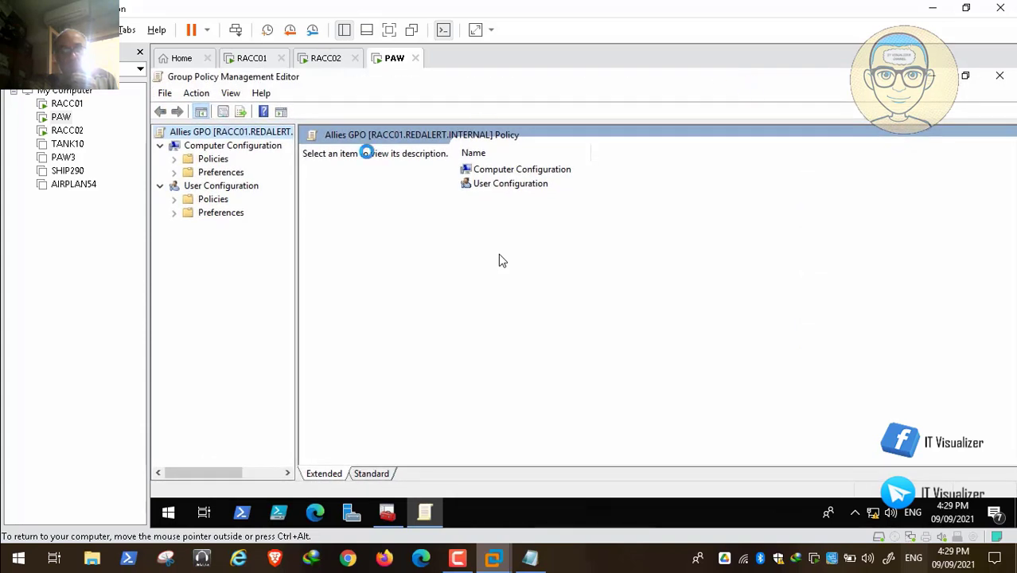
drag(296, 221, 389, 224)
click(175, 159)
Review the Allies GPO's Regional and Language Options policies, then close the editor
mouse_move(845, 540)
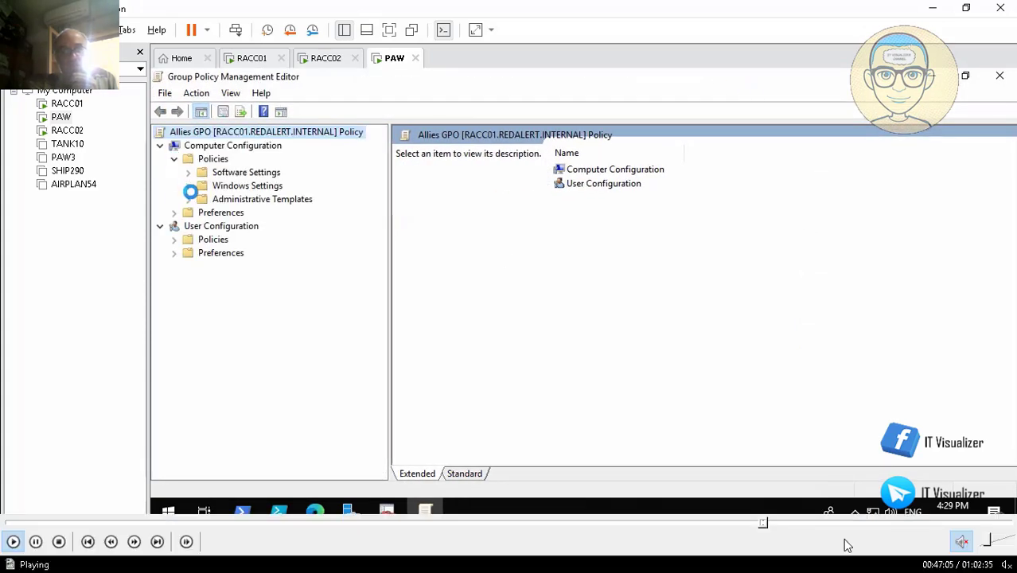
click(773, 525)
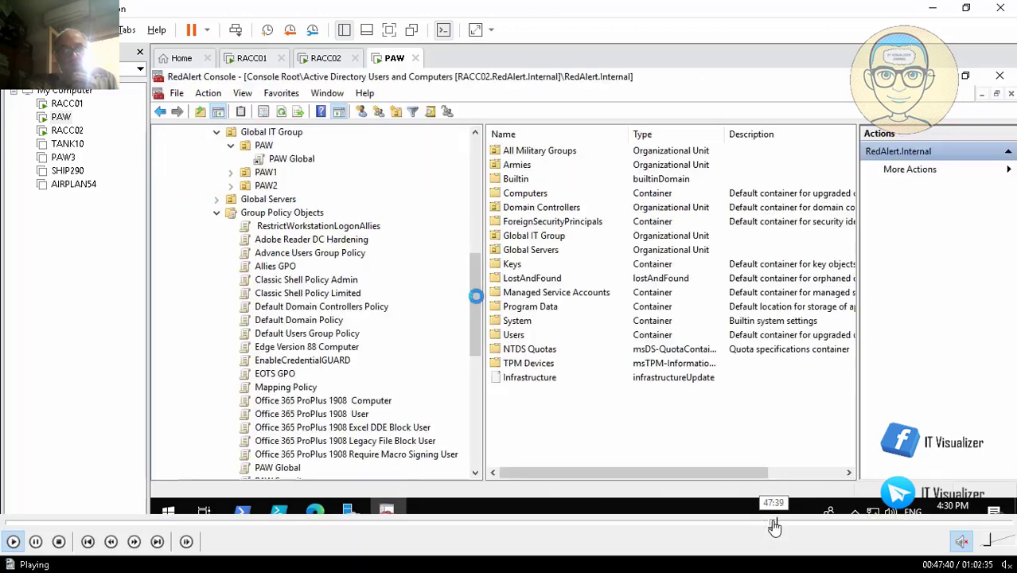
click(772, 525)
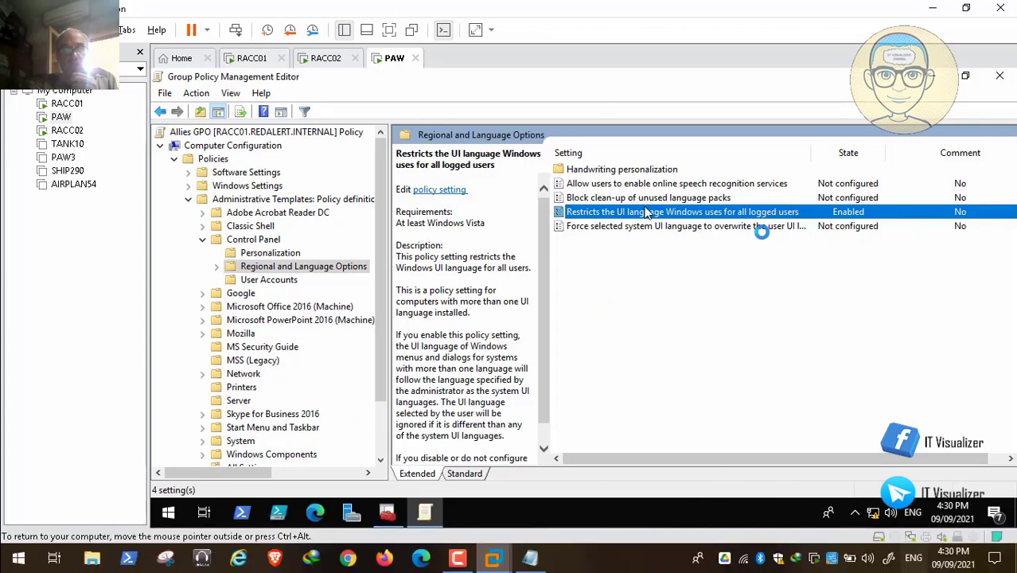
click(770, 527)
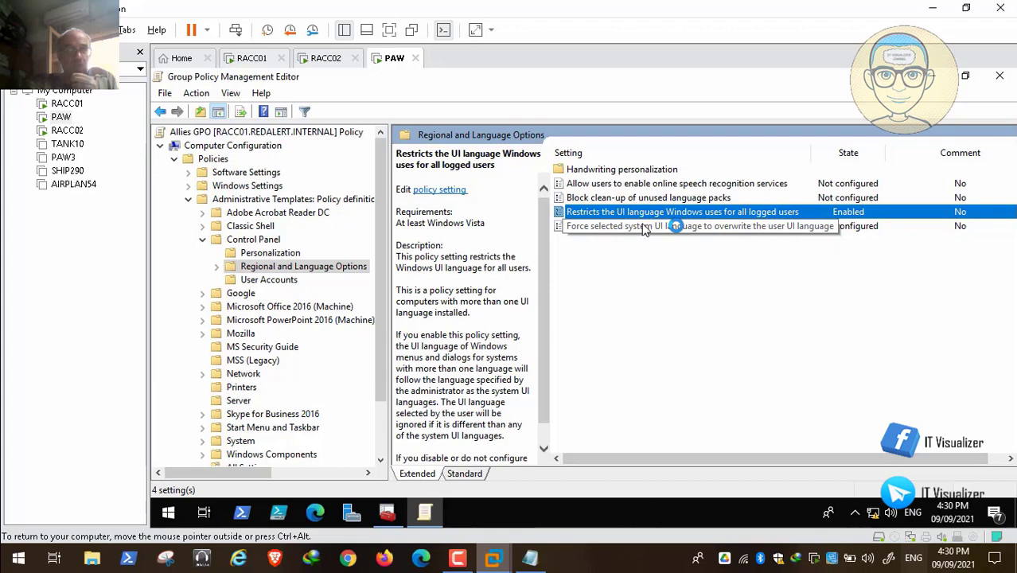
click(995, 76)
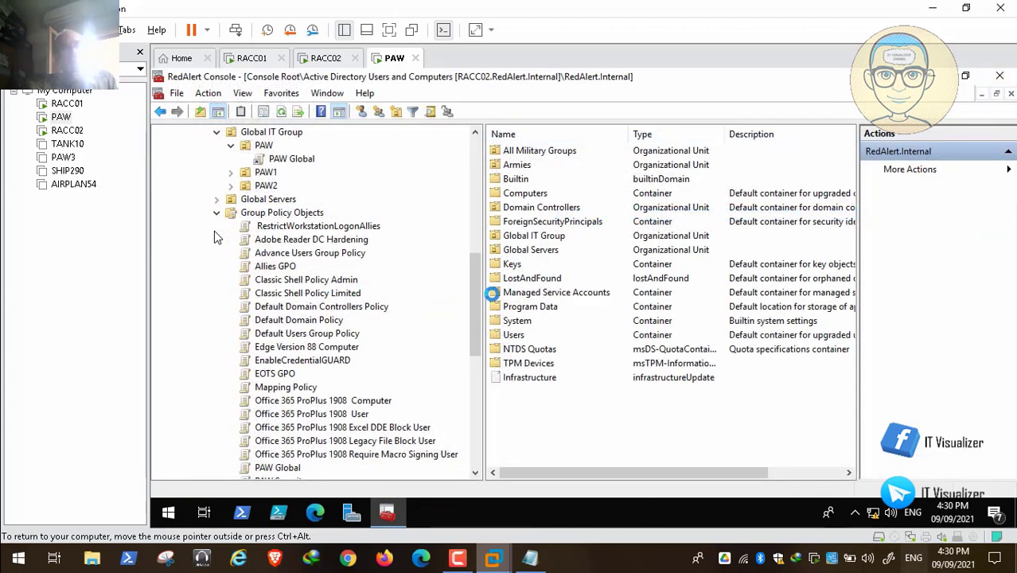
Open the EOTS GPO in the Group Policy editor and maximize the window
scroll(215, 236, down, 2)
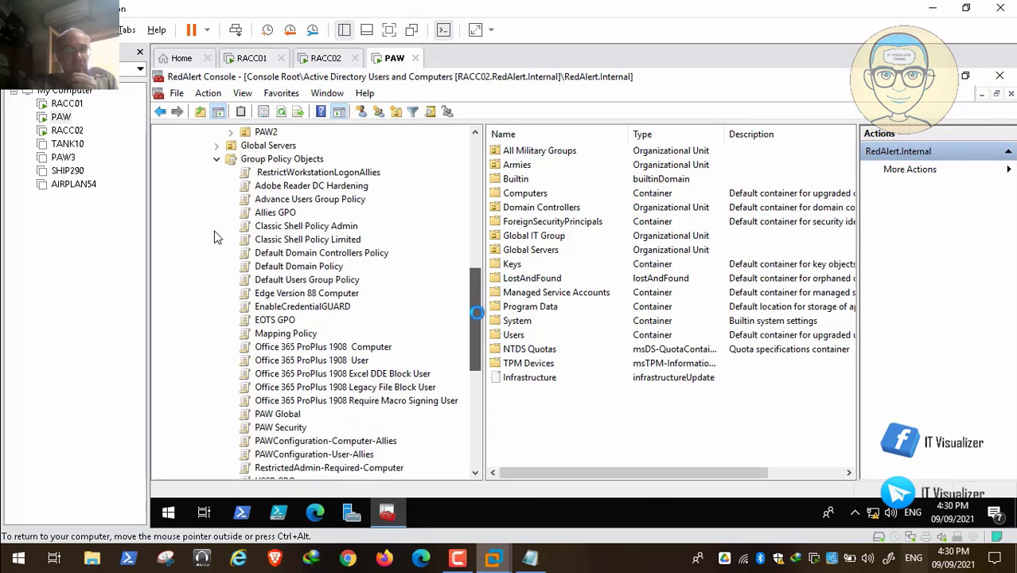
scroll(214, 233, down, 1)
scroll(215, 232, up, 1)
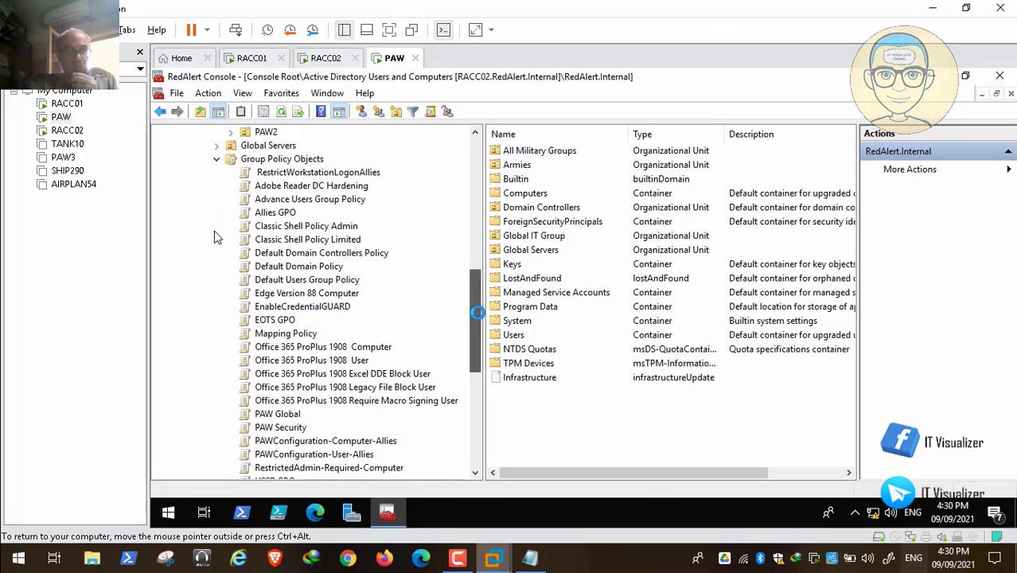
right_click(285, 320)
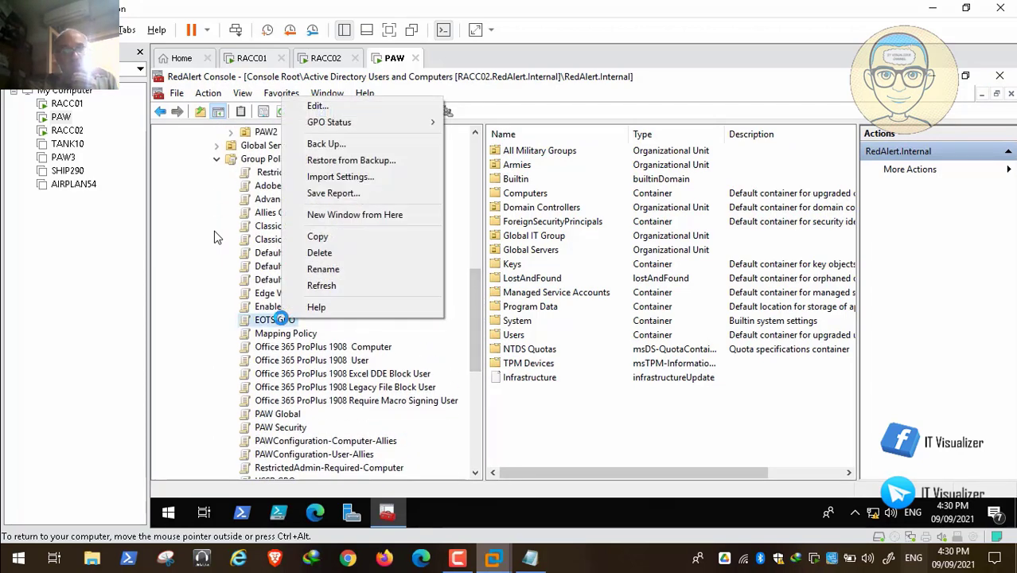
click(354, 106)
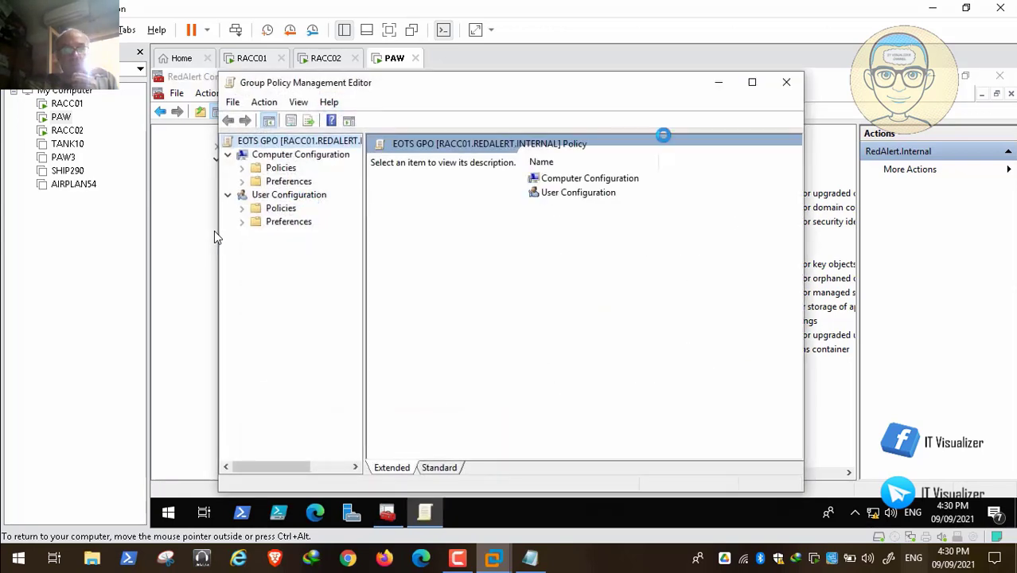
click(752, 82)
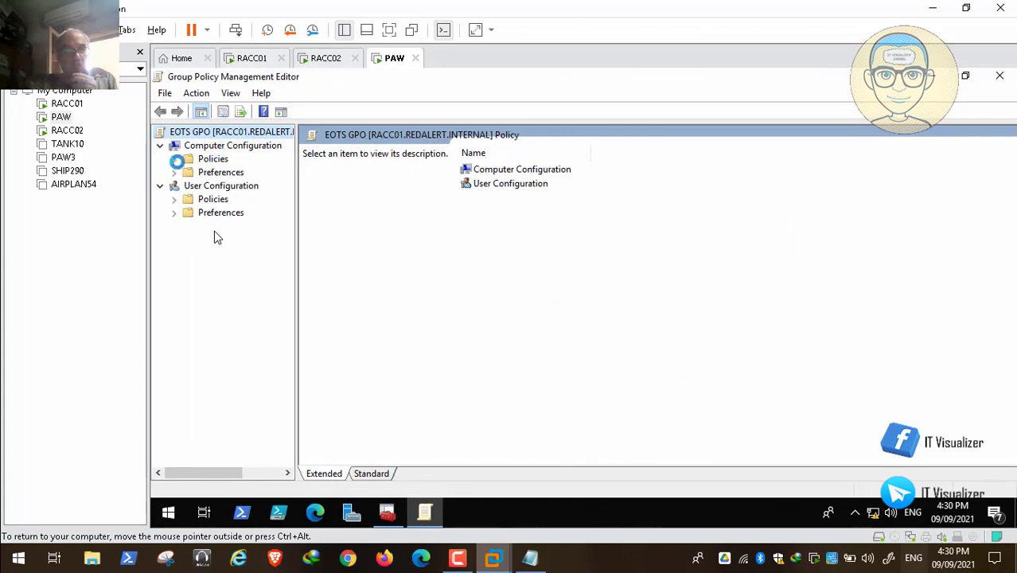
Navigate the EOTS GPO to Administrative Templates > Control Panel > Regional and Language Options
click(175, 159)
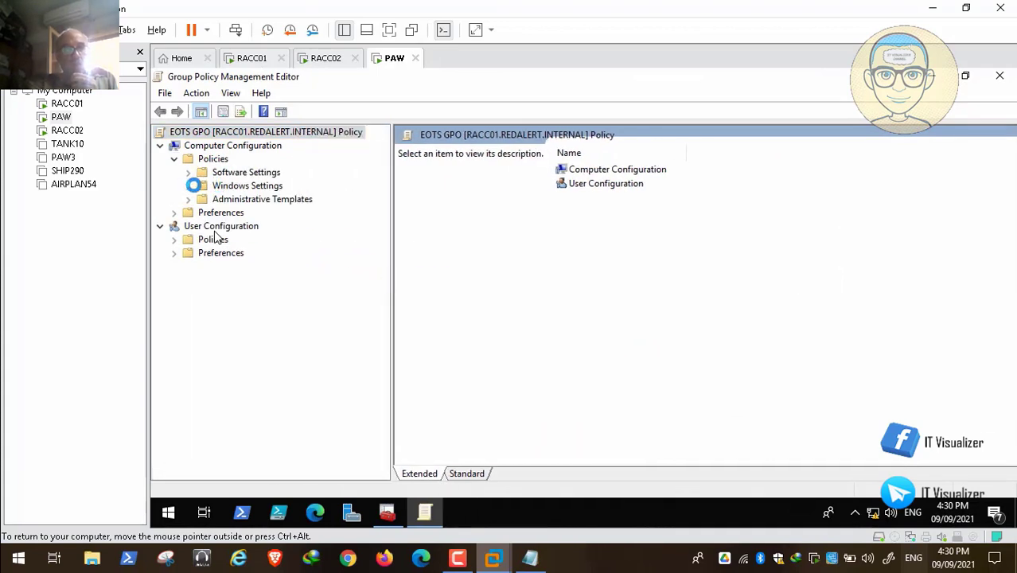
click(190, 186)
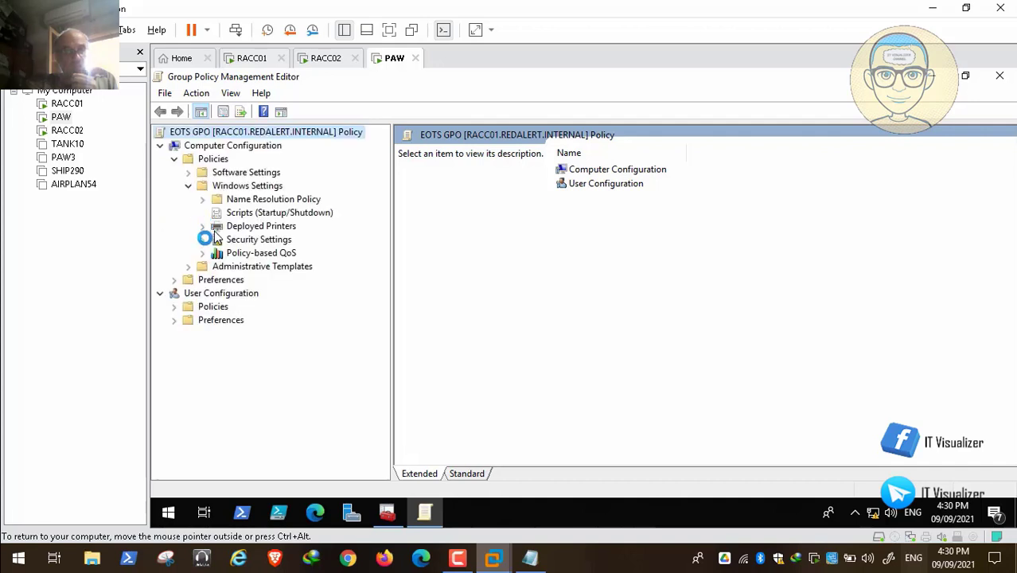
click(204, 238)
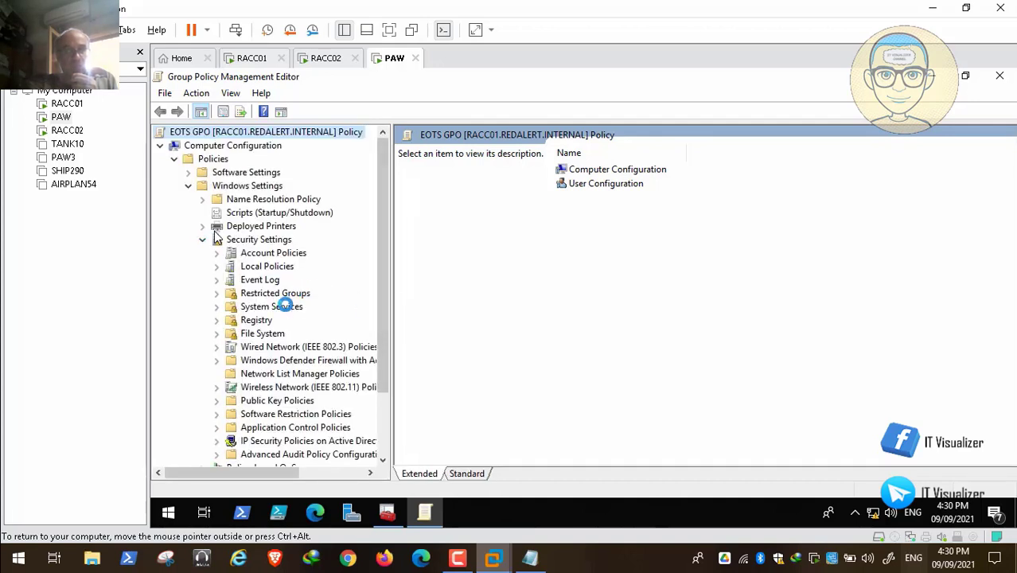
click(204, 238)
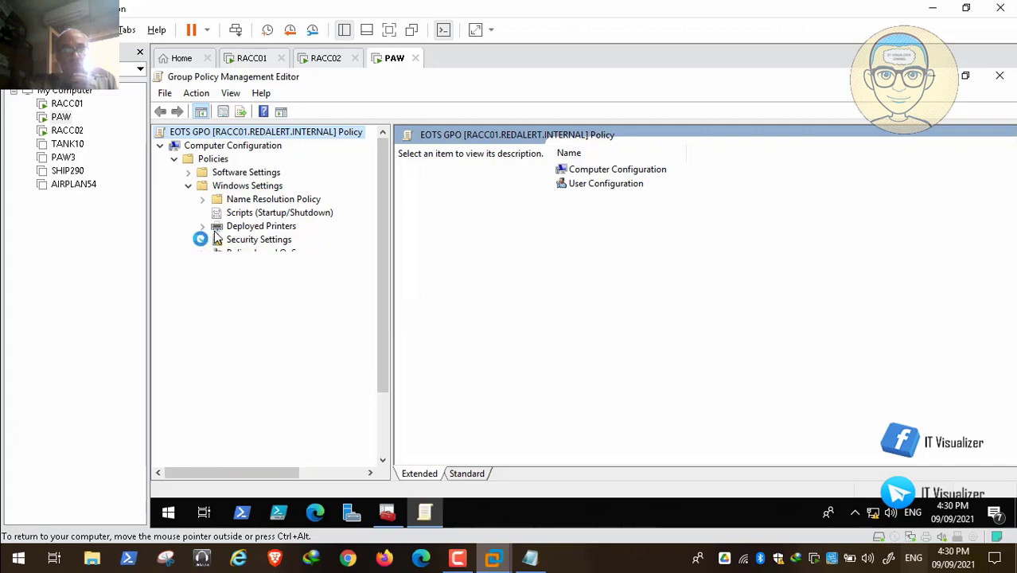
click(188, 266)
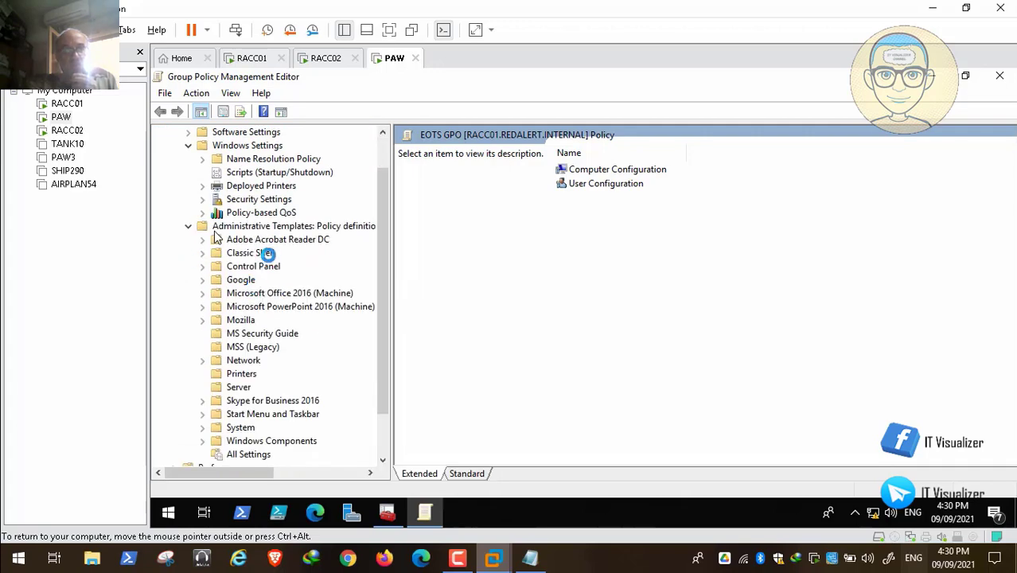
click(269, 264)
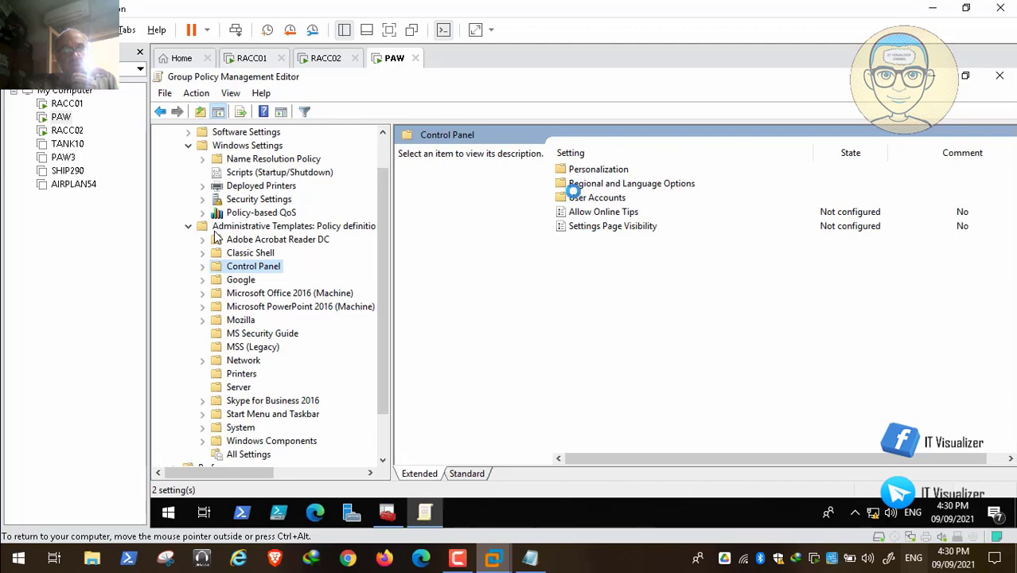
double_click(615, 183)
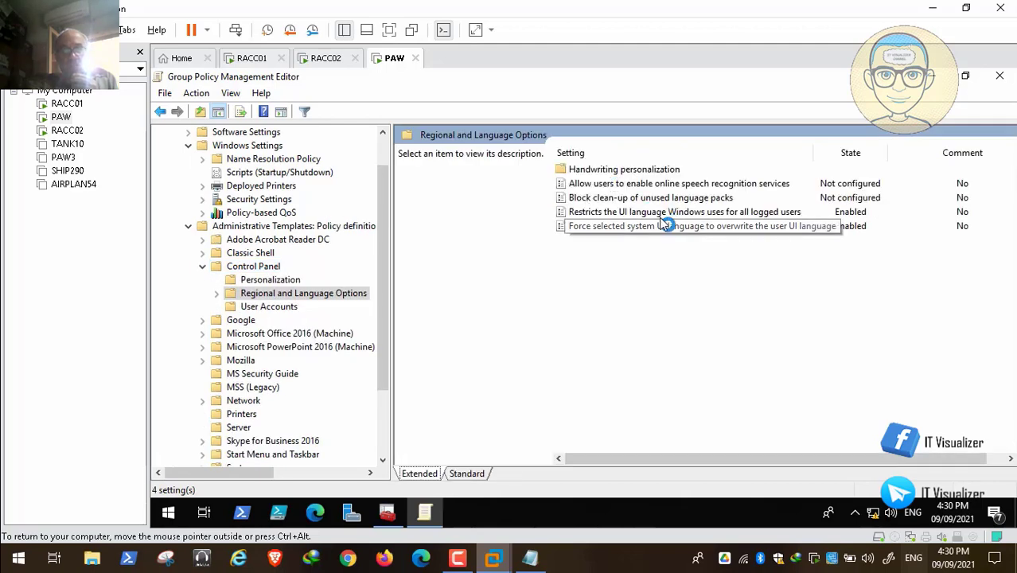
Set EOTS GPO's Force selected system UI language to overwrite the user UI language policy to Not Configured, apply and confirm
double_click(647, 228)
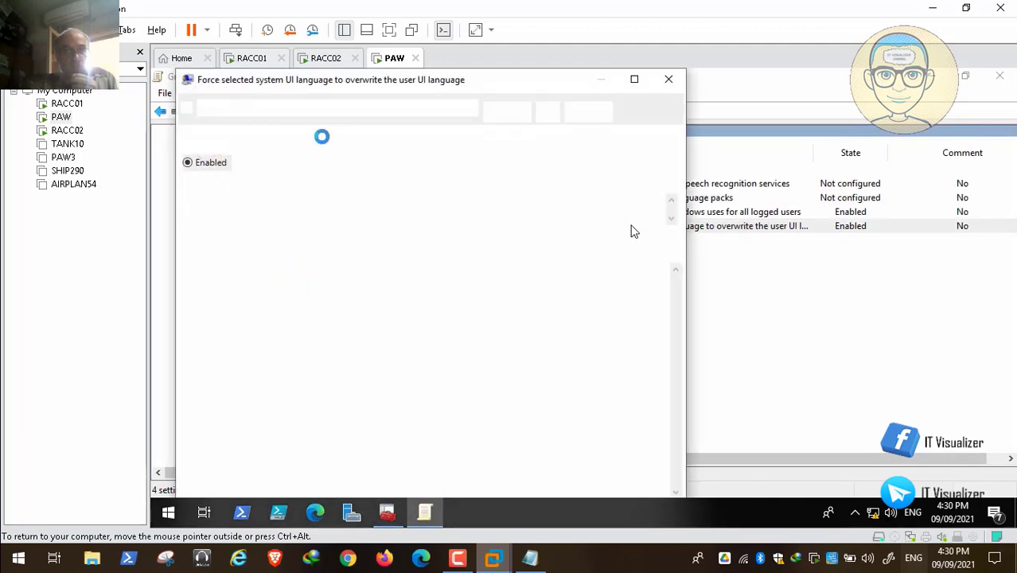
click(190, 142)
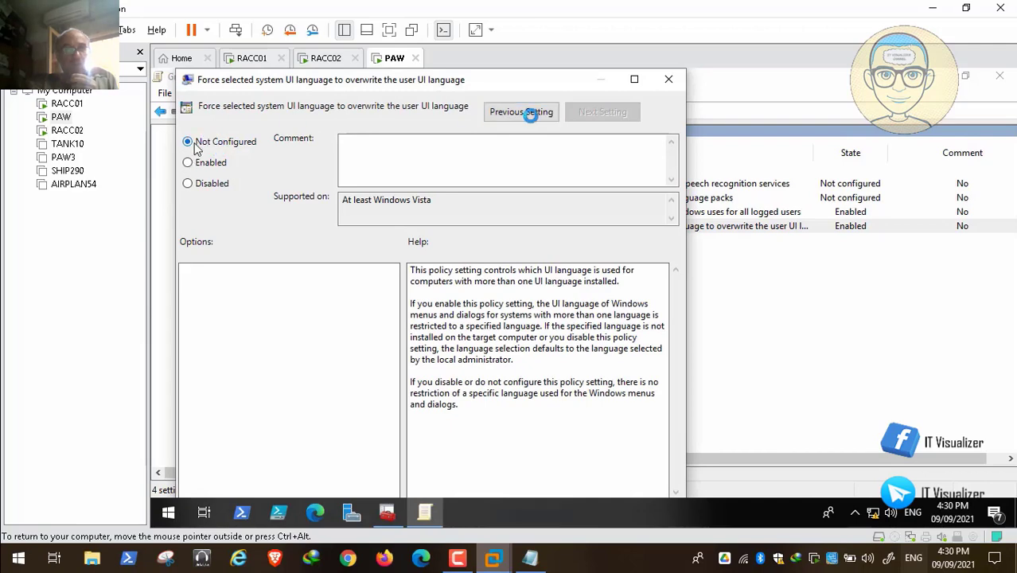
double_click(531, 84)
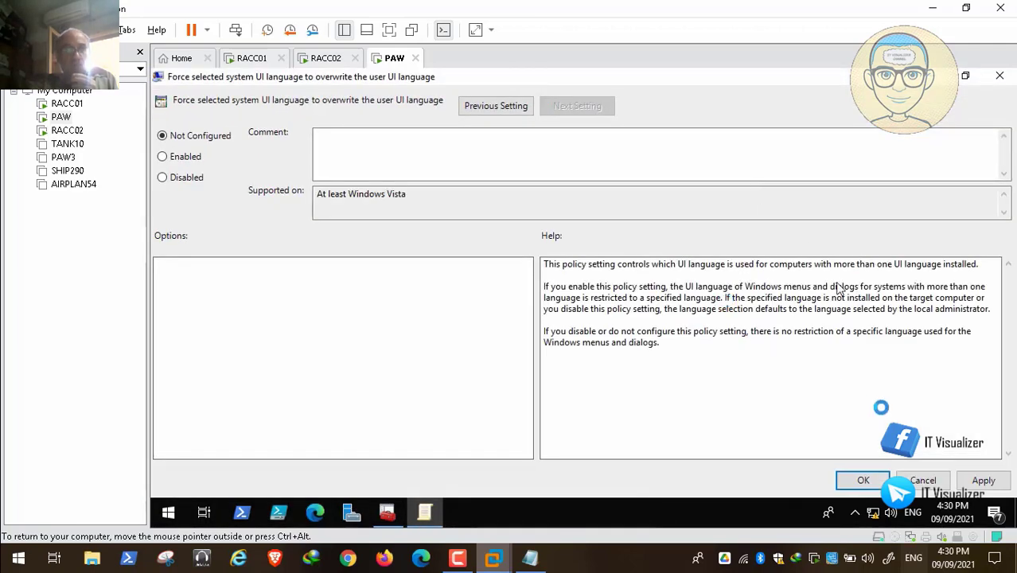
click(983, 479)
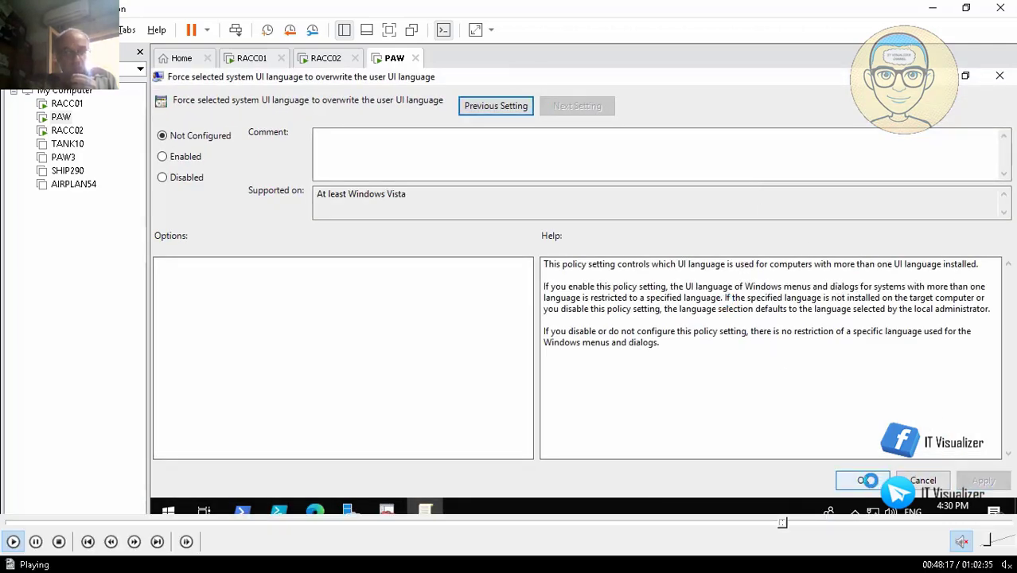
click(871, 480)
click(822, 524)
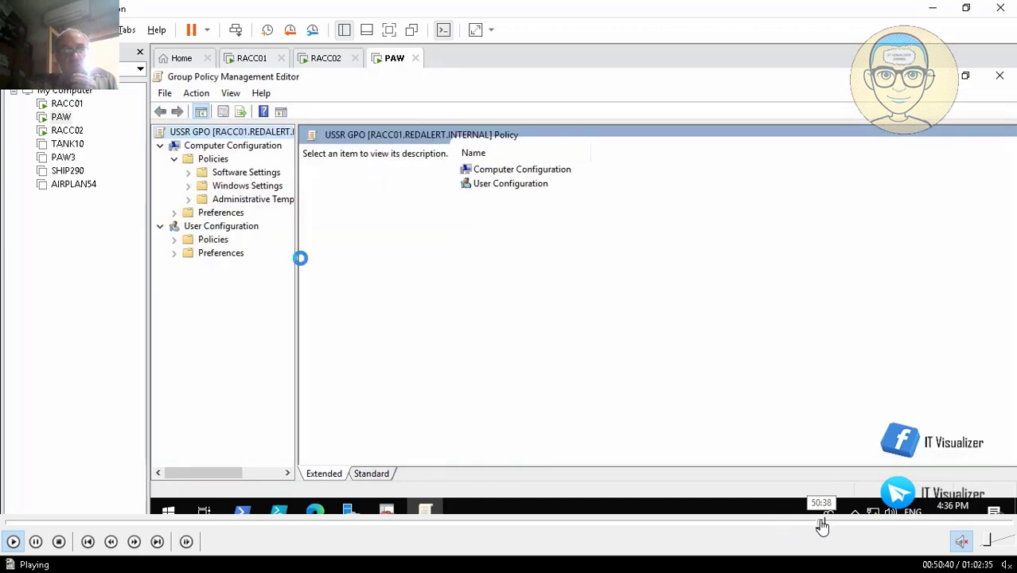
click(850, 523)
click(877, 524)
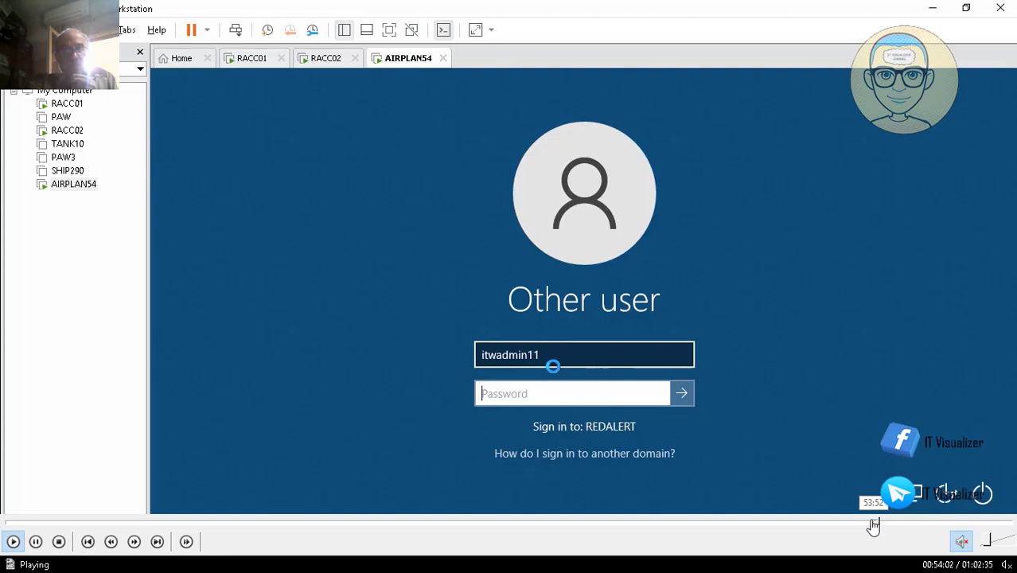
click(873, 523)
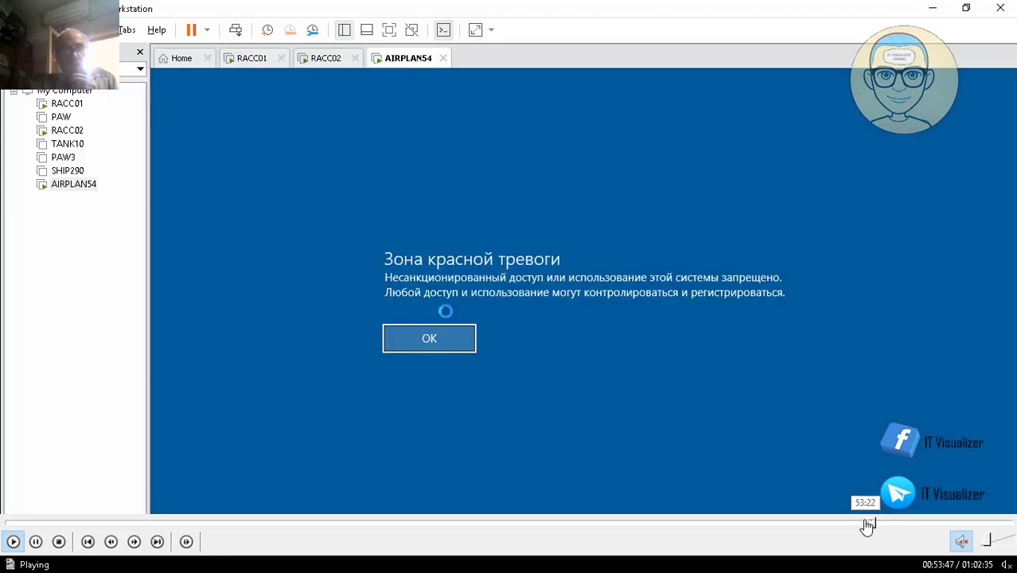
click(864, 524)
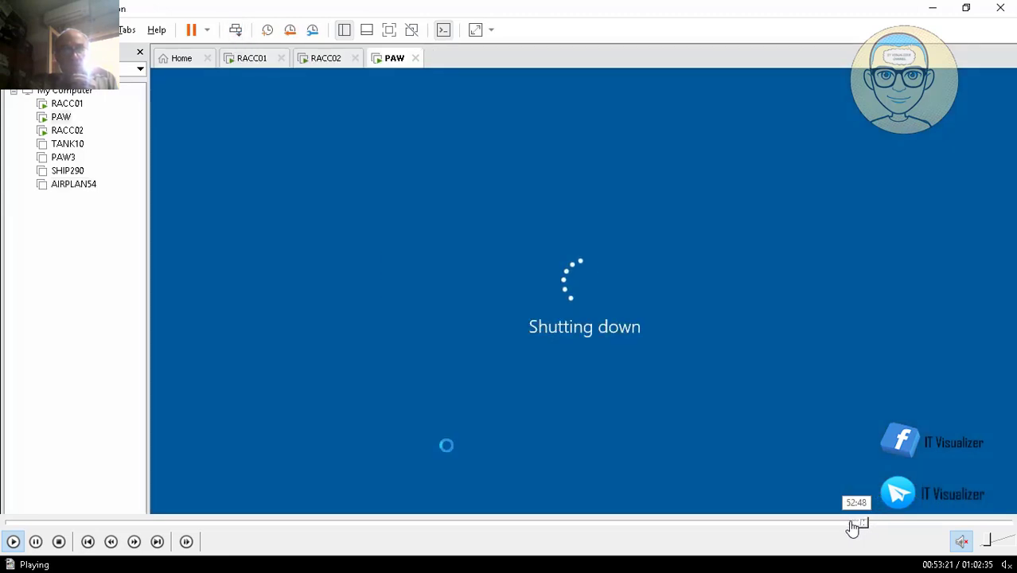
click(853, 524)
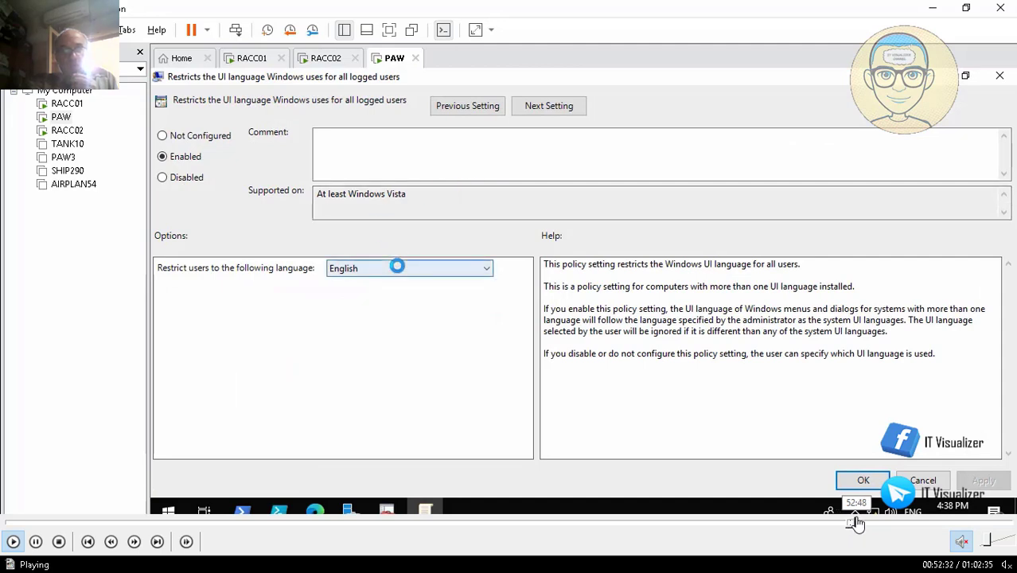
click(859, 524)
click(869, 524)
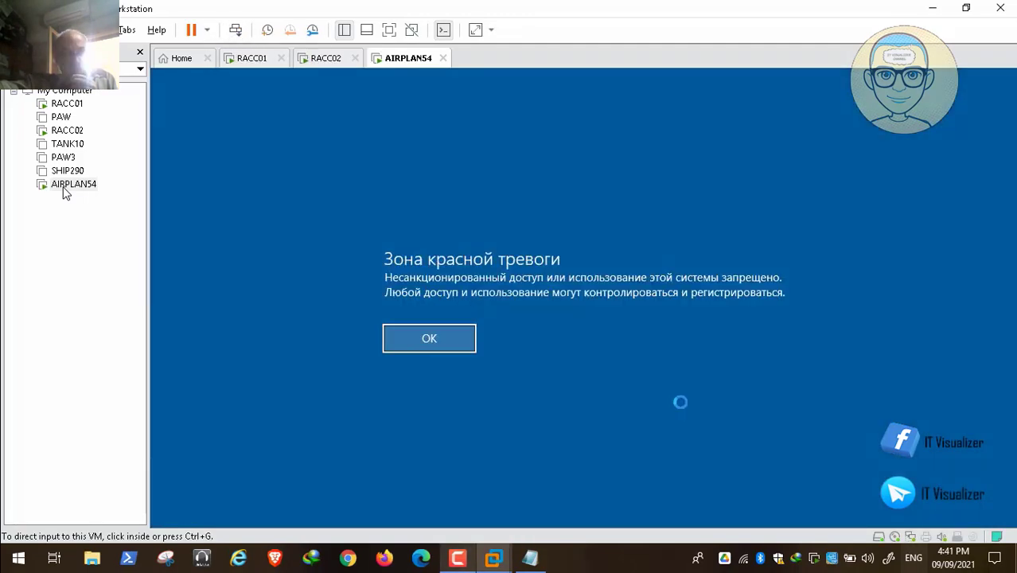
Acknowledge the Russian logon message on AIRPLAN54 and sign in with the IT workstation admin account and its password
click(440, 336)
click(430, 338)
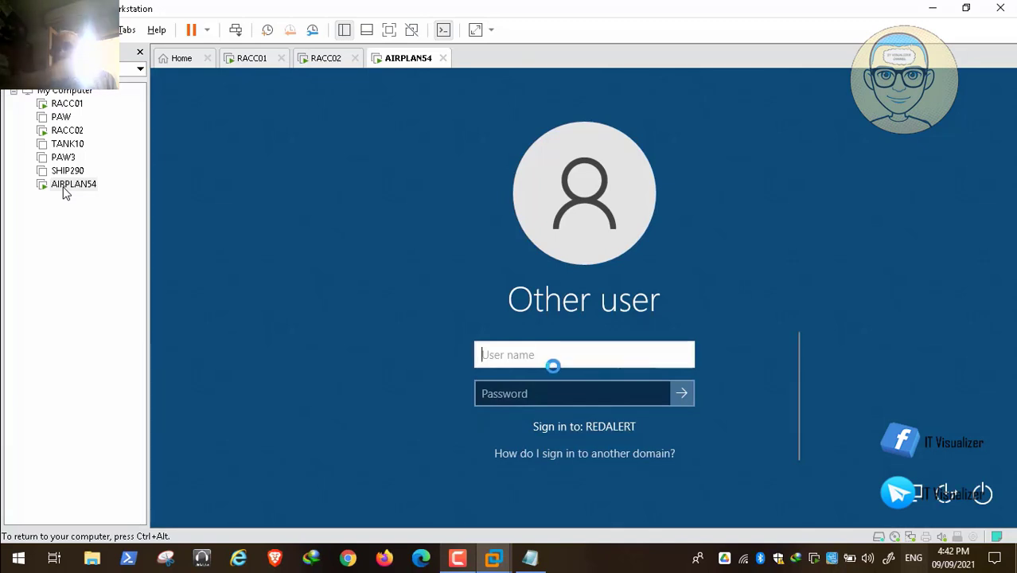
text(itwadm)
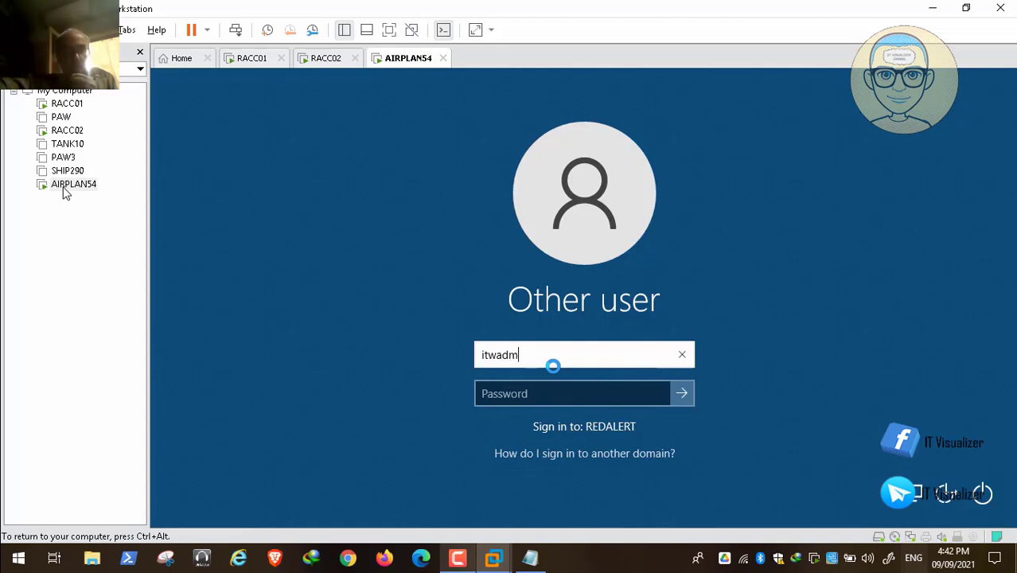
text(in11)
key(Tab)
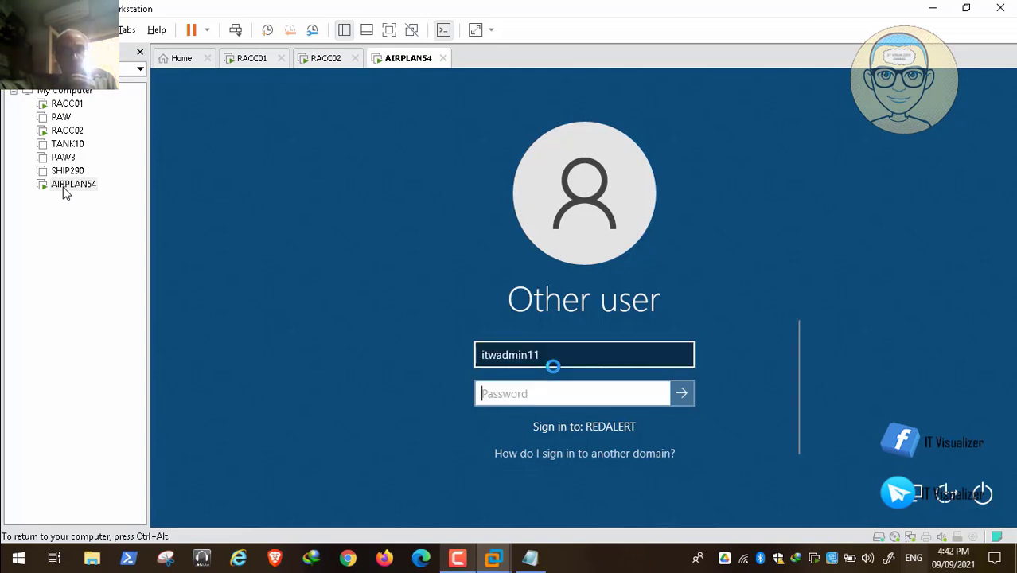
text(••)
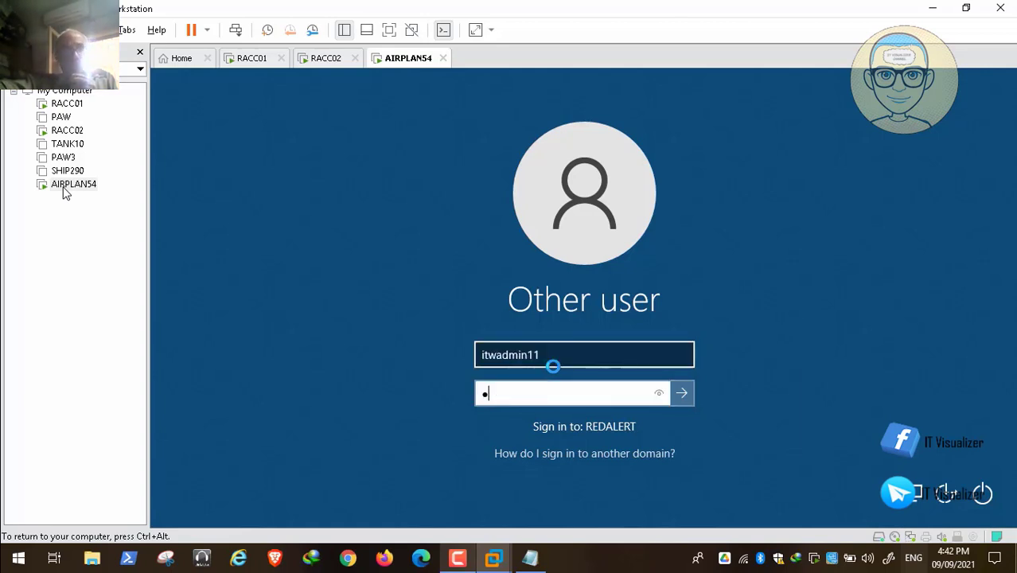
text(••••••)
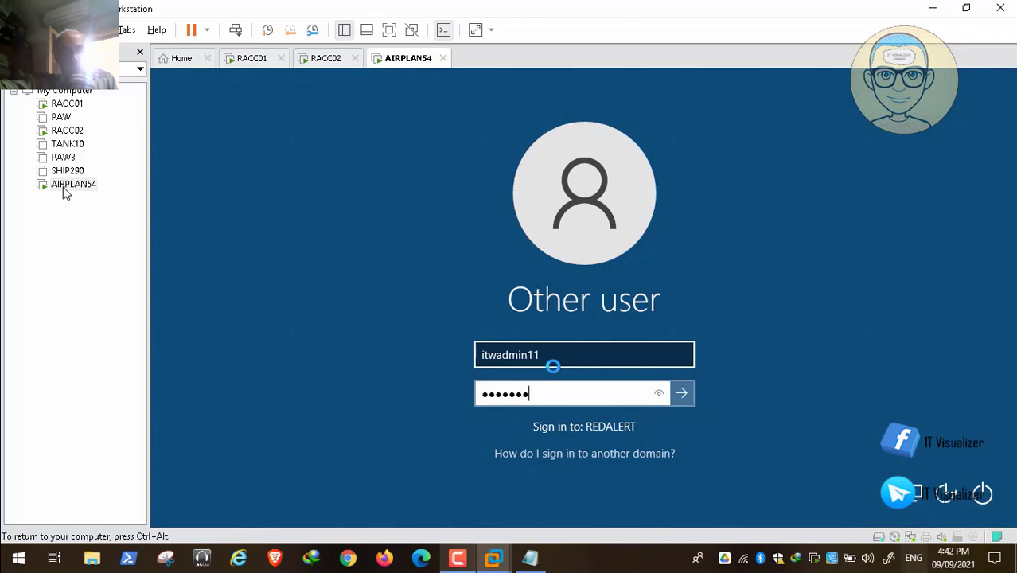
key(Return)
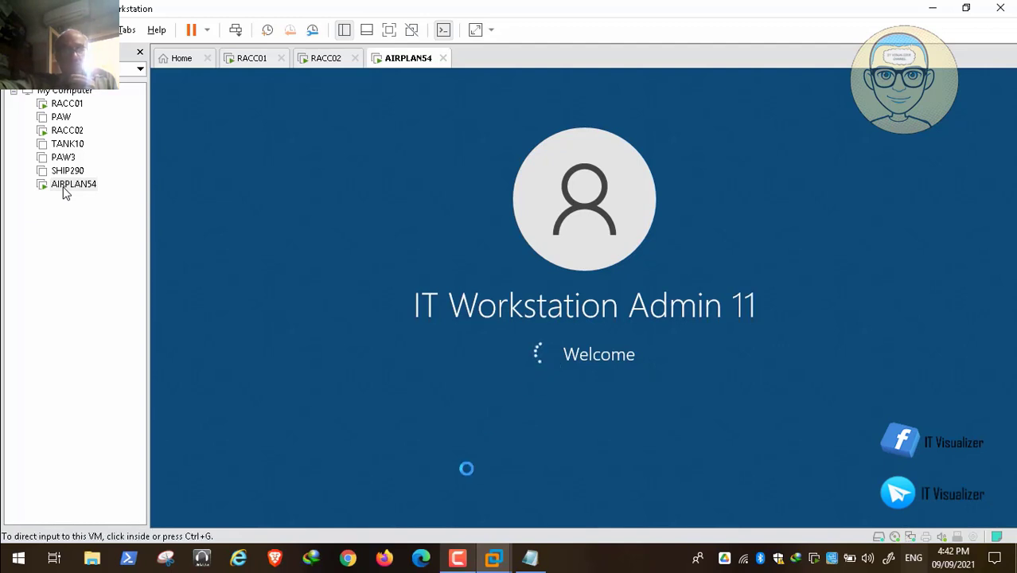
Dismiss the error dialog about the missing C:\idlelogoff\idlelogoff.exe program
click(454, 564)
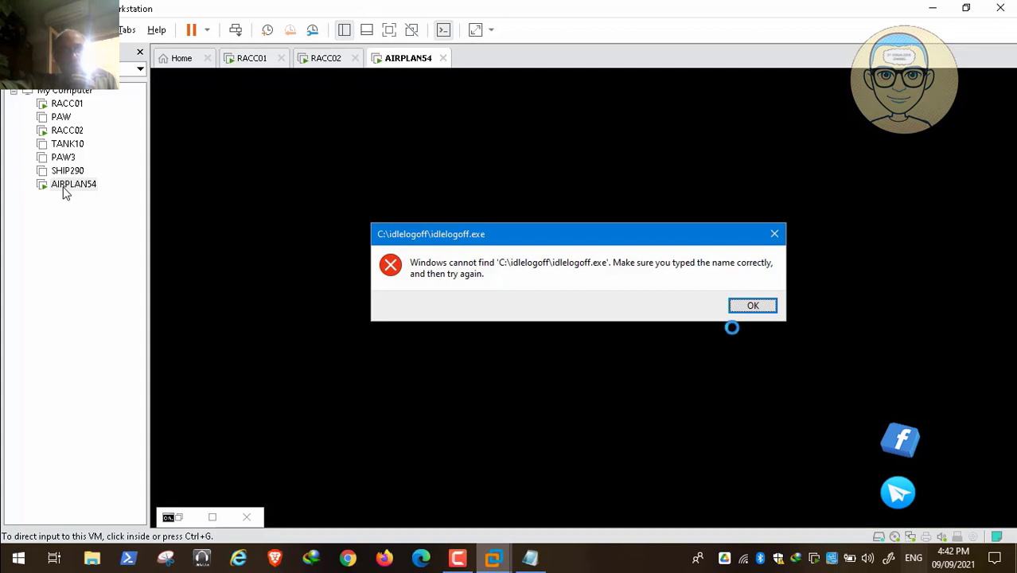
click(769, 300)
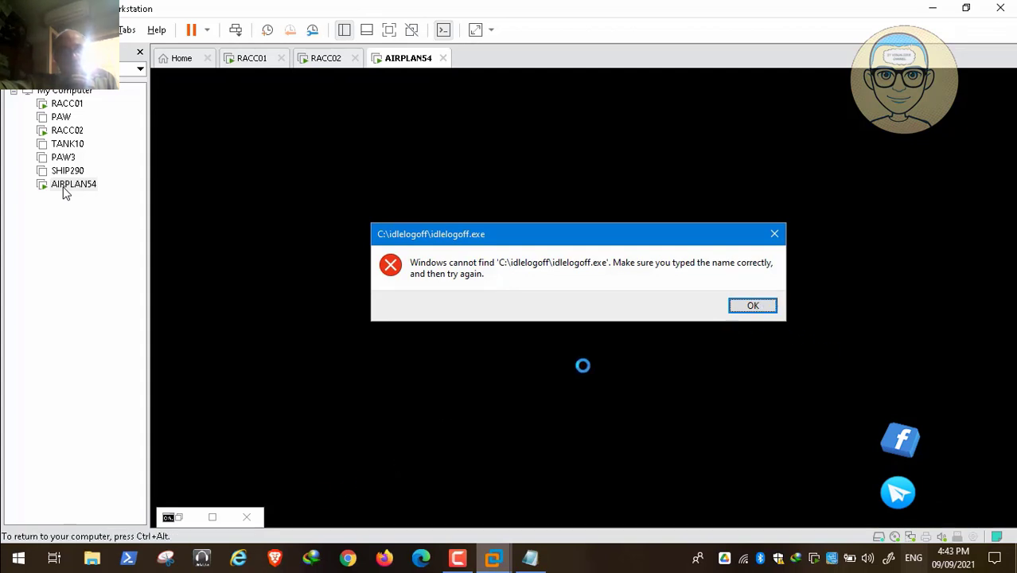
click(750, 307)
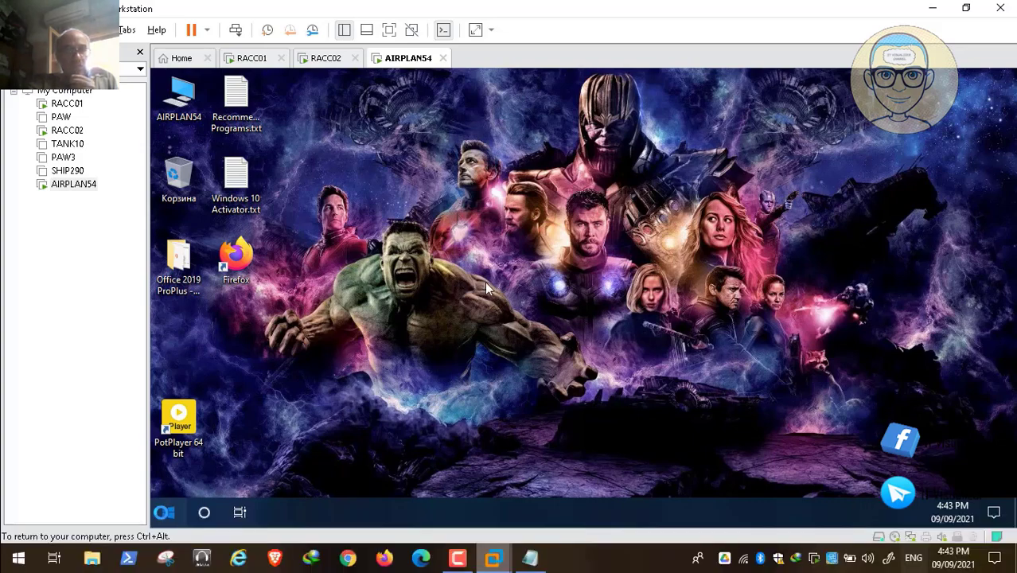
click(444, 233)
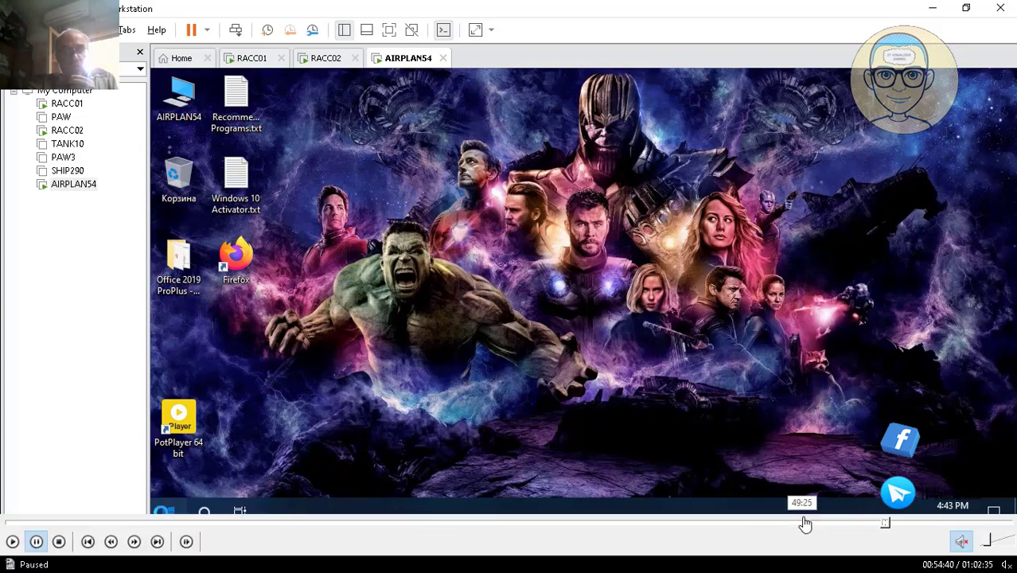
click(887, 521)
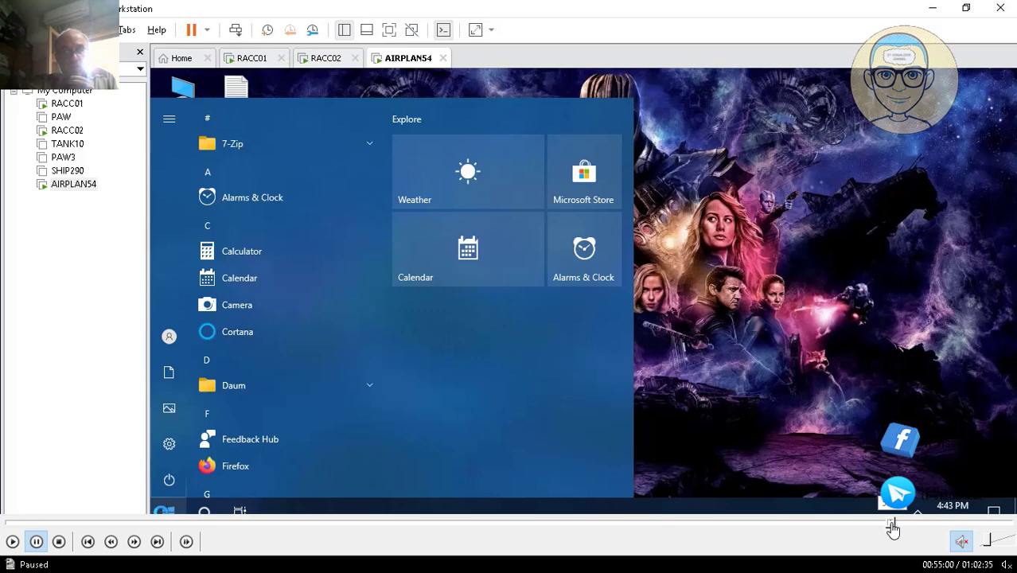
click(900, 523)
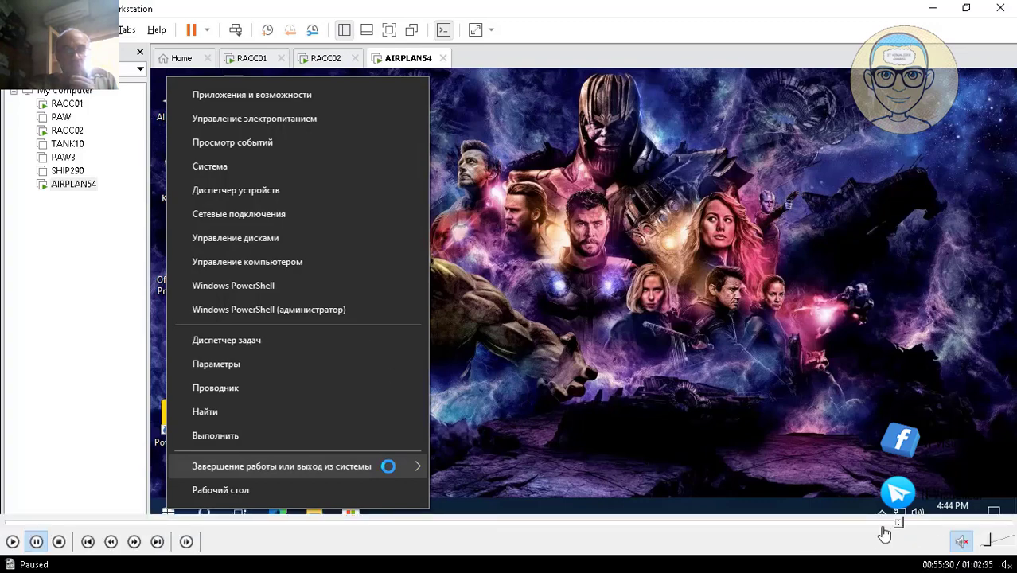
click(902, 522)
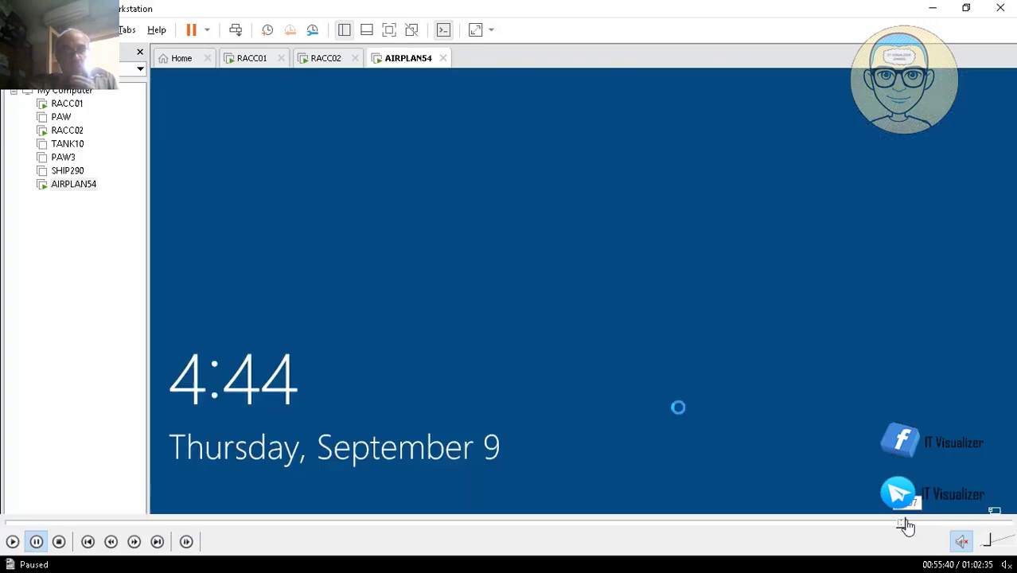
click(908, 522)
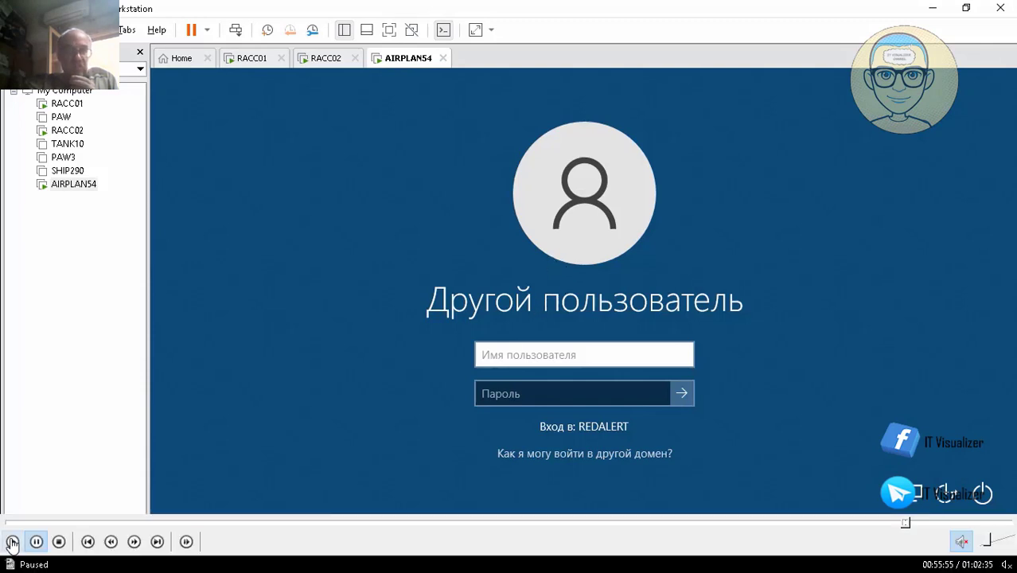
click(12, 542)
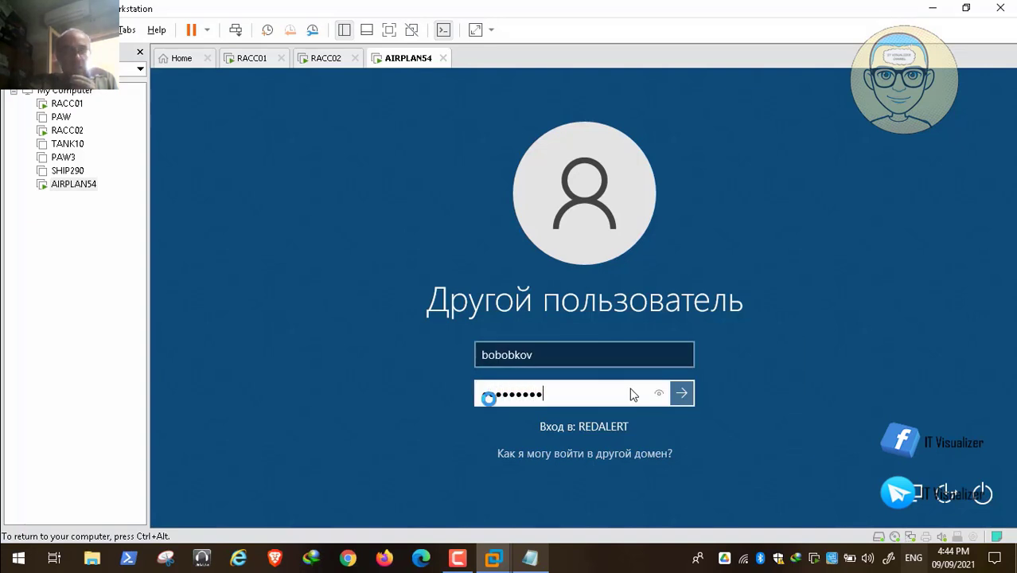
Submit the sign-in of the Russian domain user on AIRPLAN54 to check the desktop and language
key(Return)
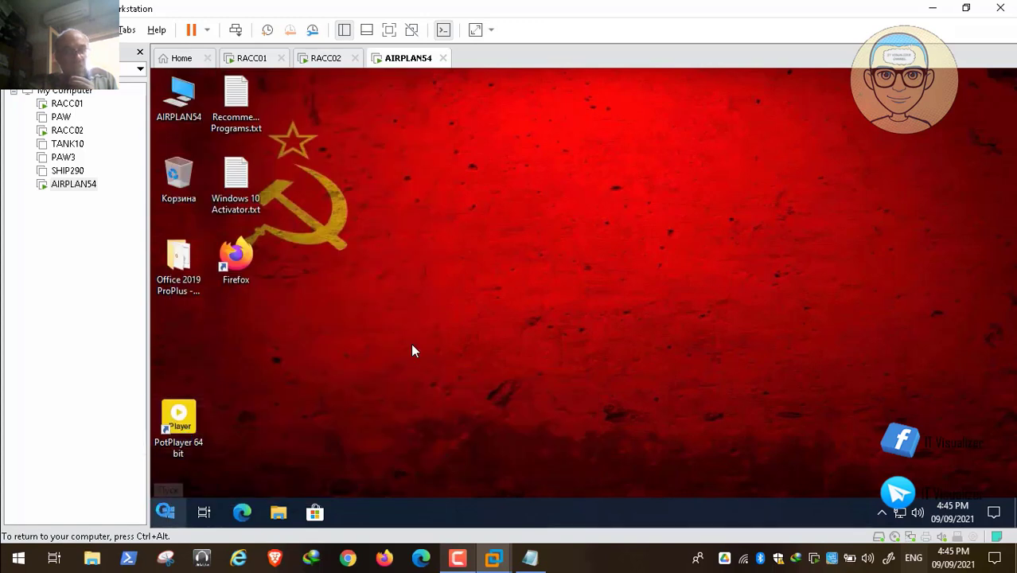
mouse_move(741, 535)
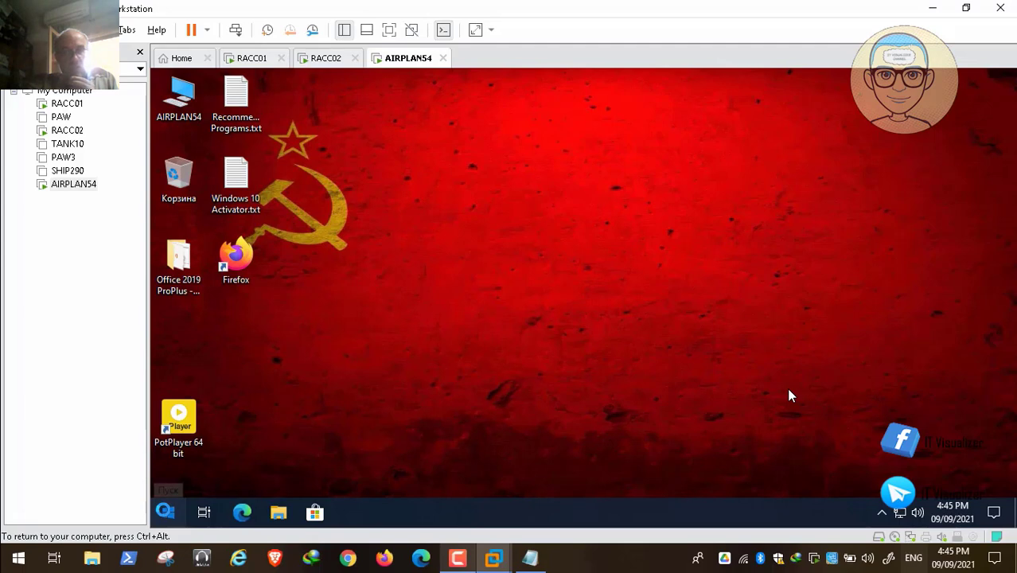
mouse_move(918, 527)
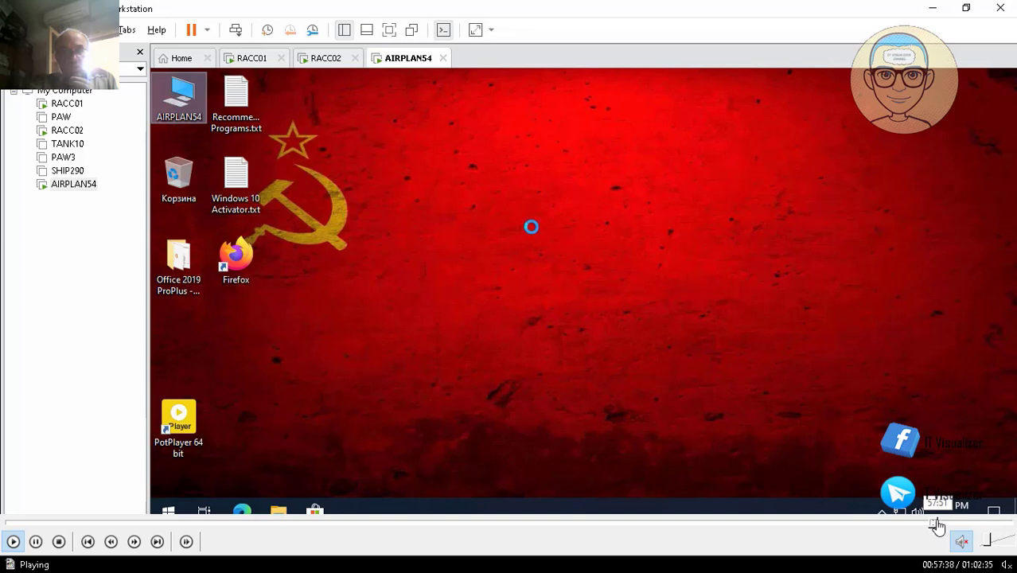
click(938, 526)
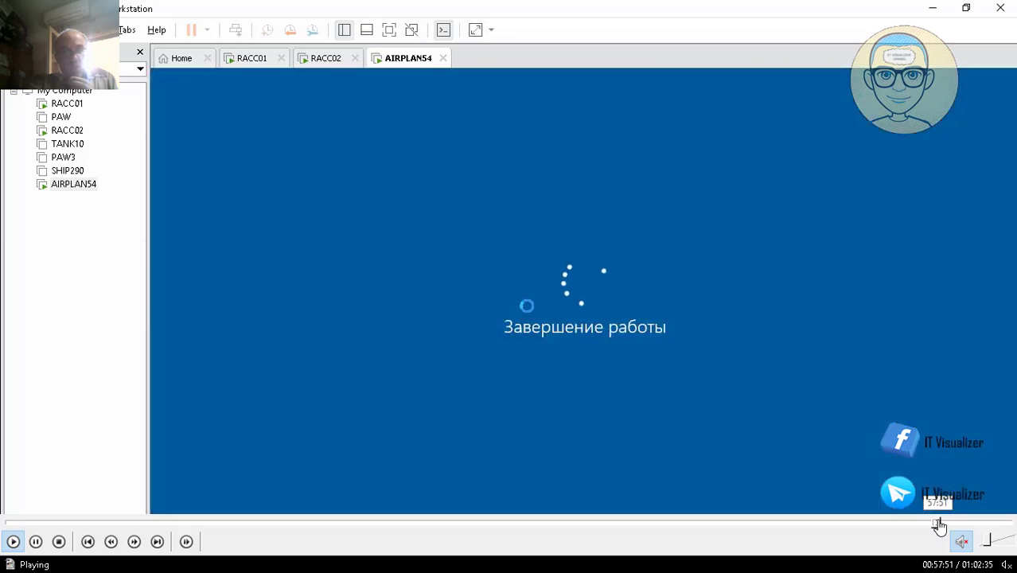
click(947, 523)
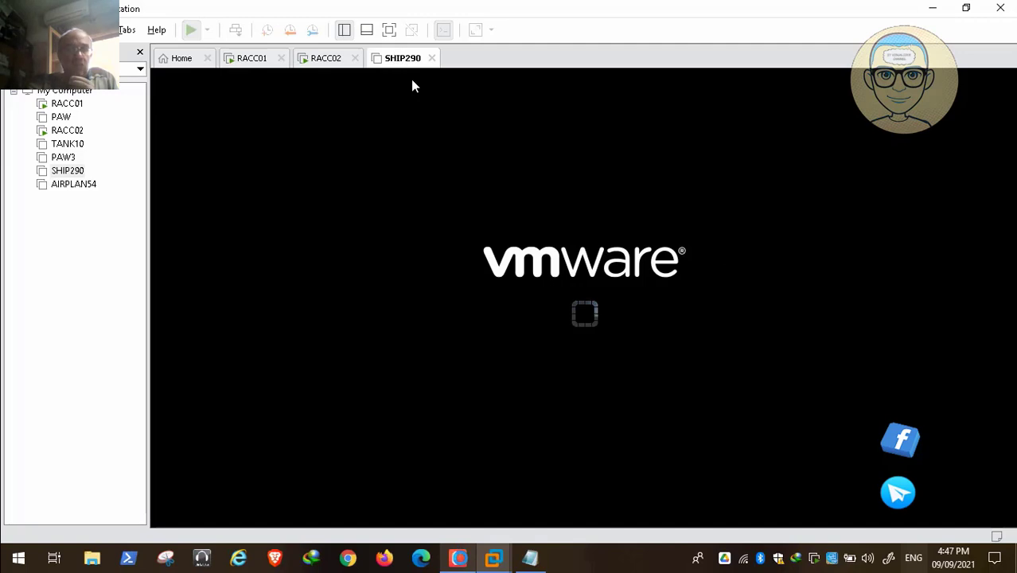
click(460, 559)
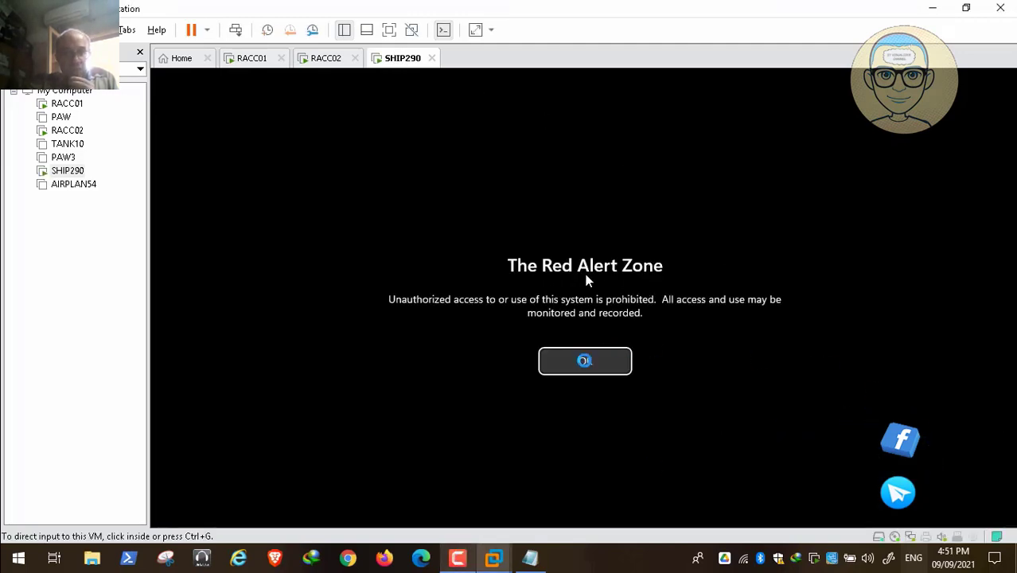
Acknowledge The Red Alert Zone logon message on SHIP290 and sign in with the IT workstation admin account and its password
click(586, 283)
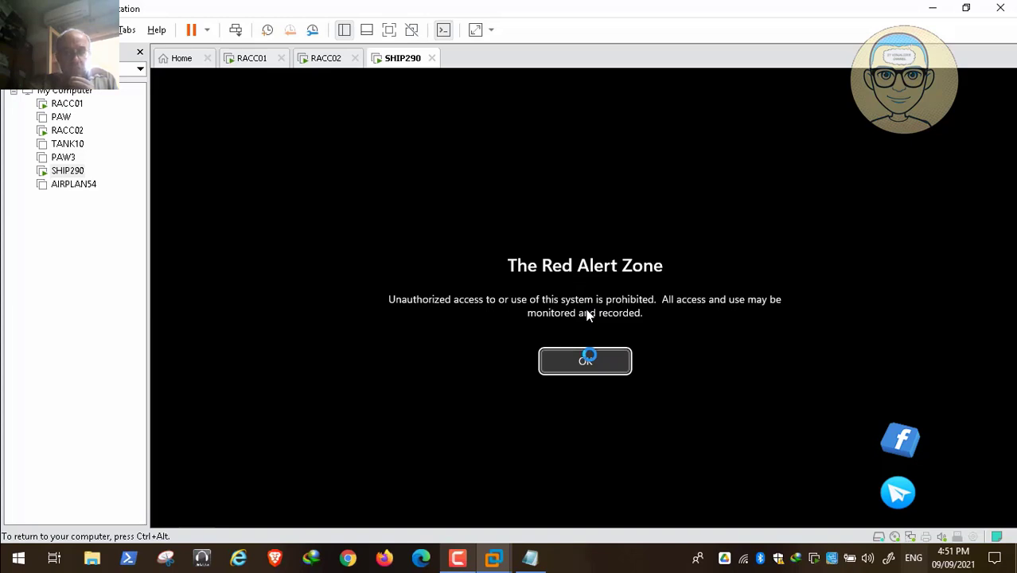
click(588, 359)
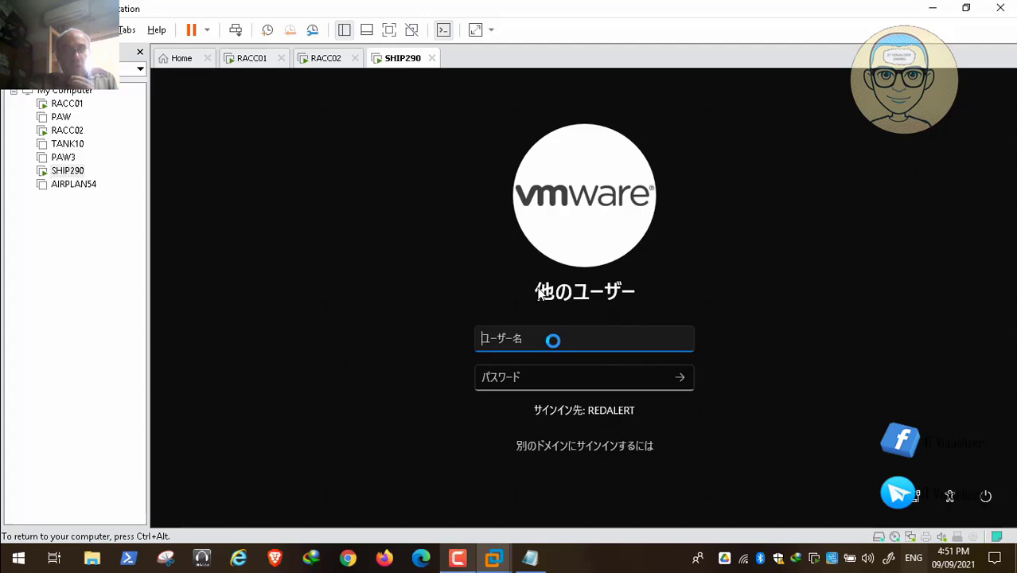
text(itwadmin8)
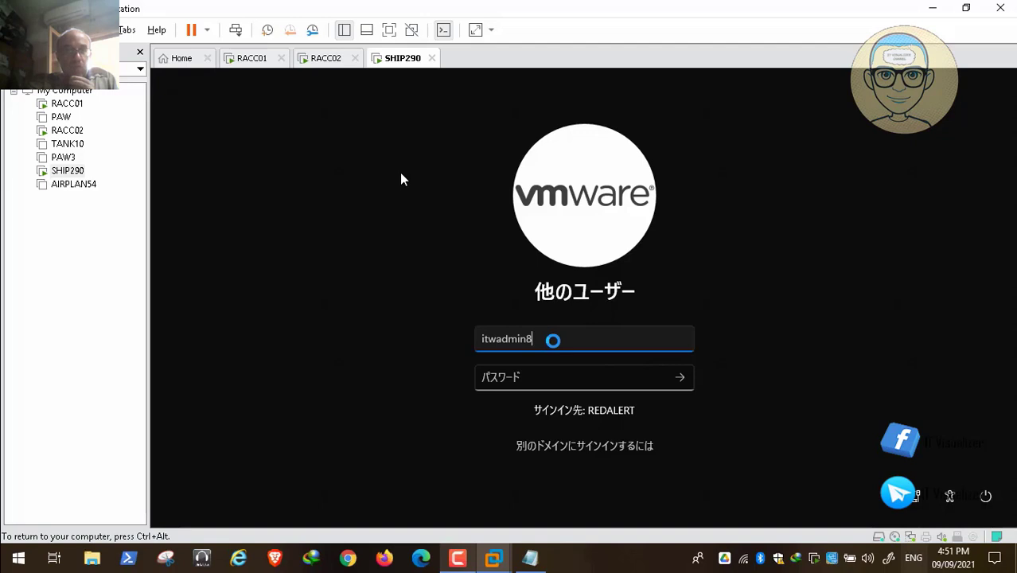
key(Tab)
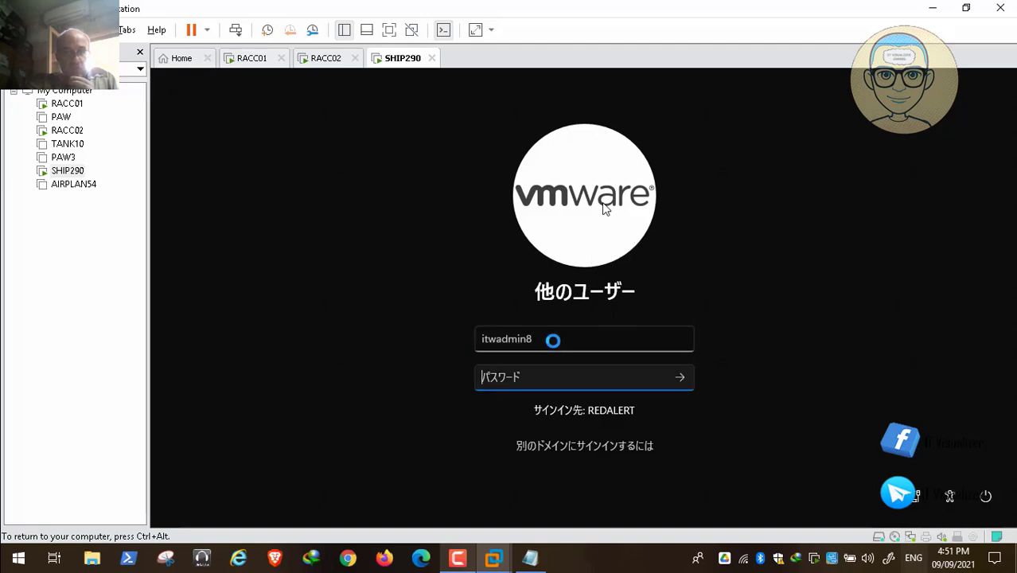
text(P@s)
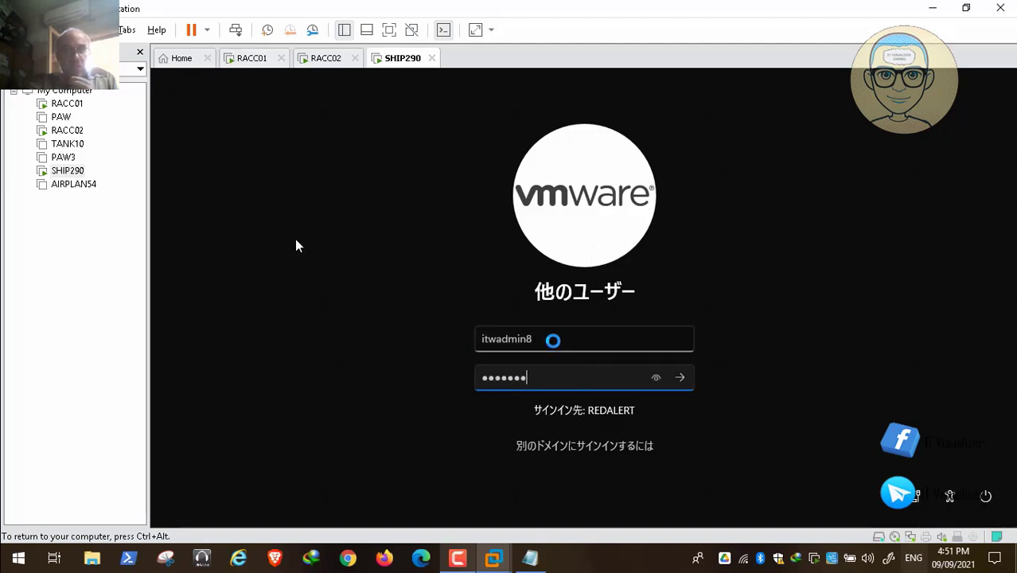
text(sw0rd1)
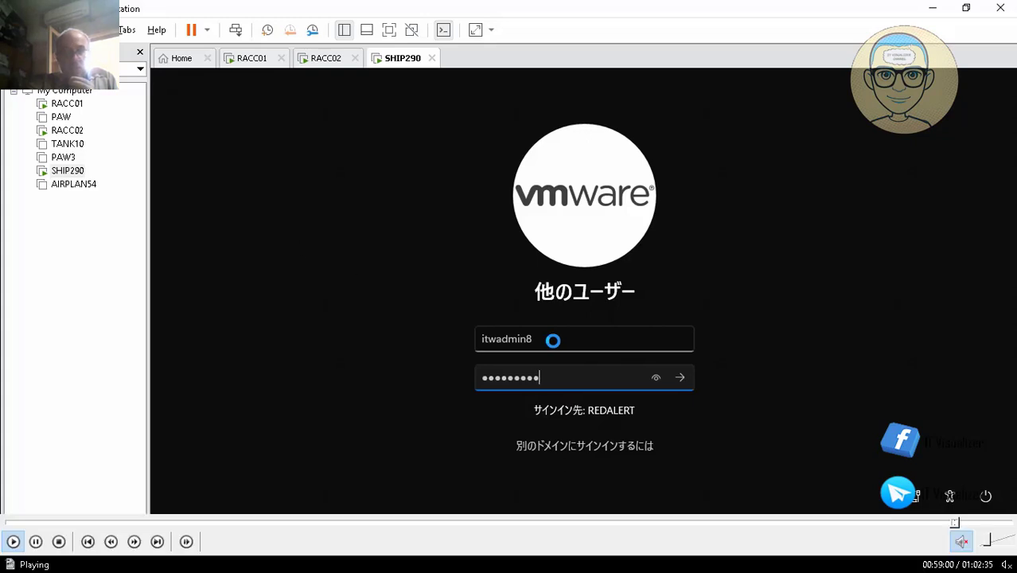
key(Return)
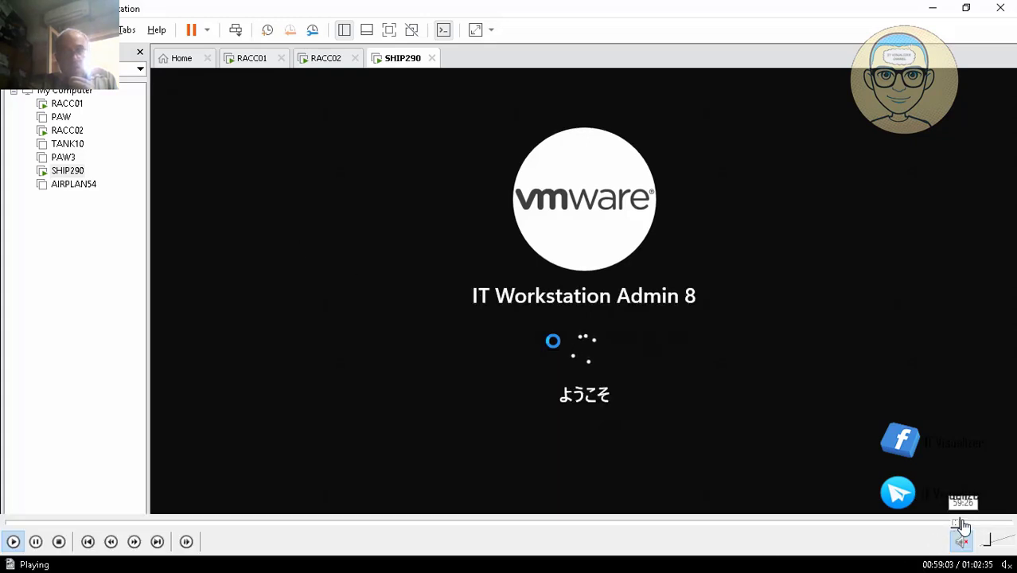
Search SHIP290's start menu for run and open the Run app
click(962, 523)
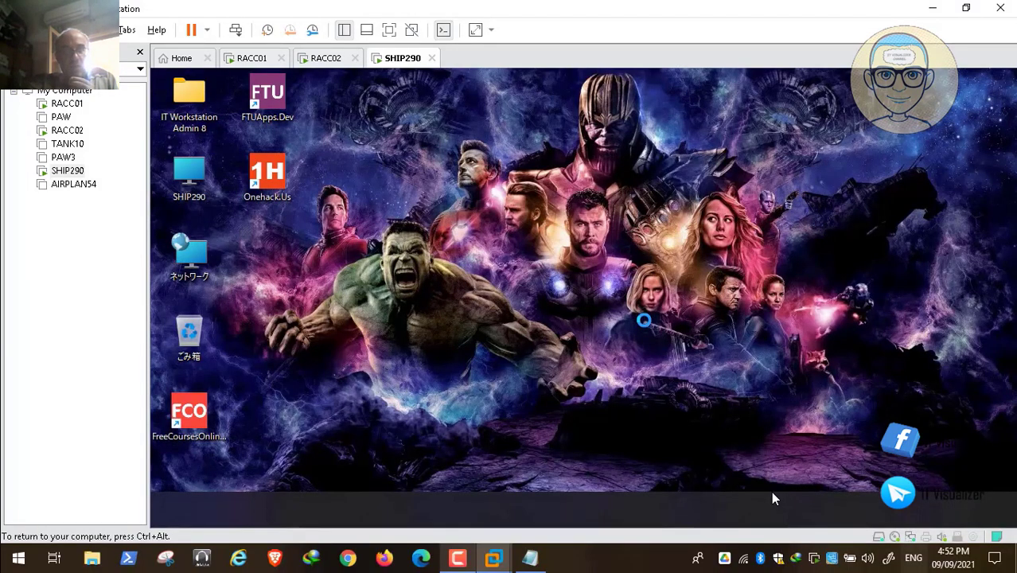
mouse_move(976, 526)
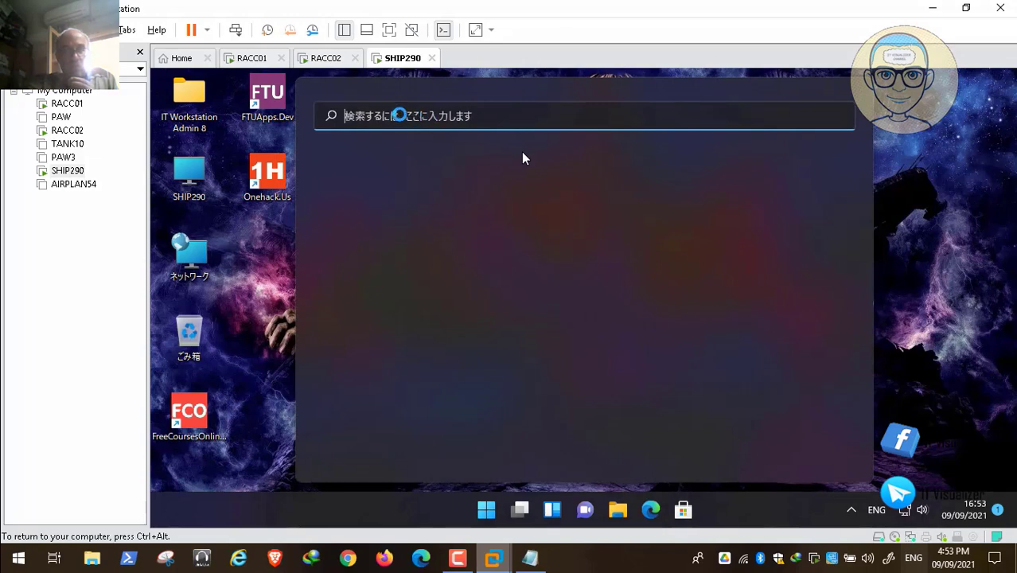
text(run)
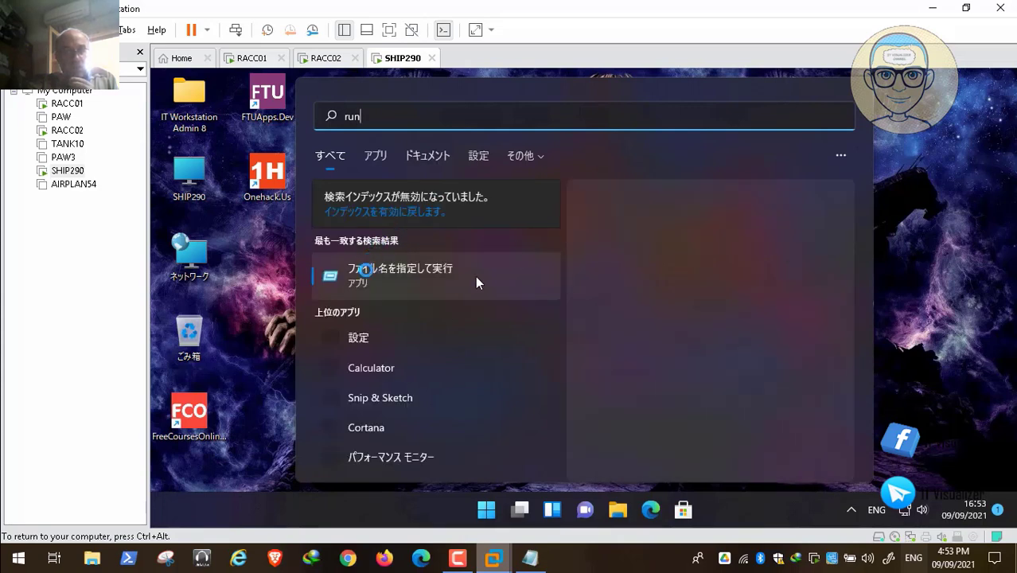
click(358, 286)
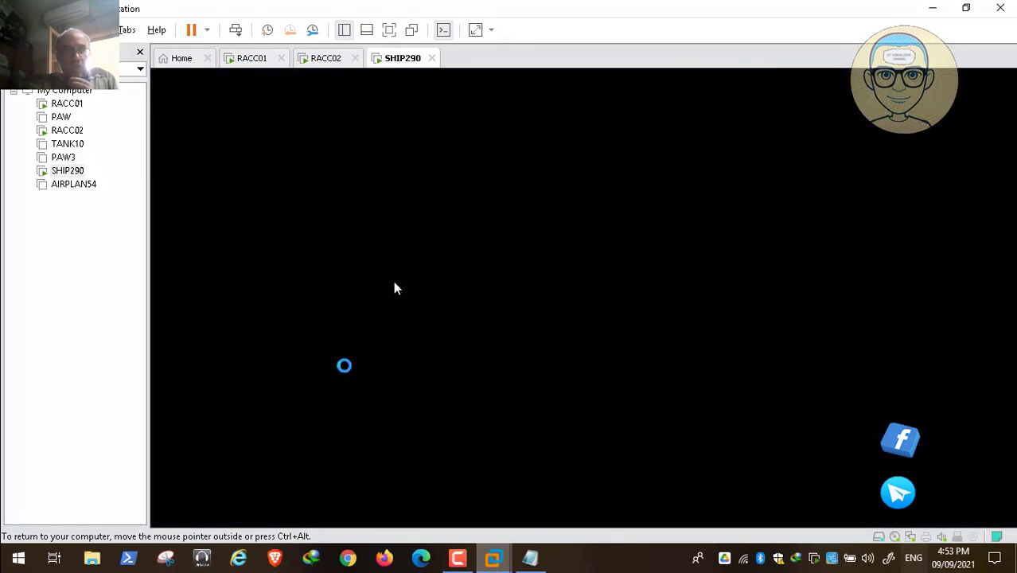
Open a Command Prompt on SHIP290 by running cmd from the Run dialog
text(gpu)
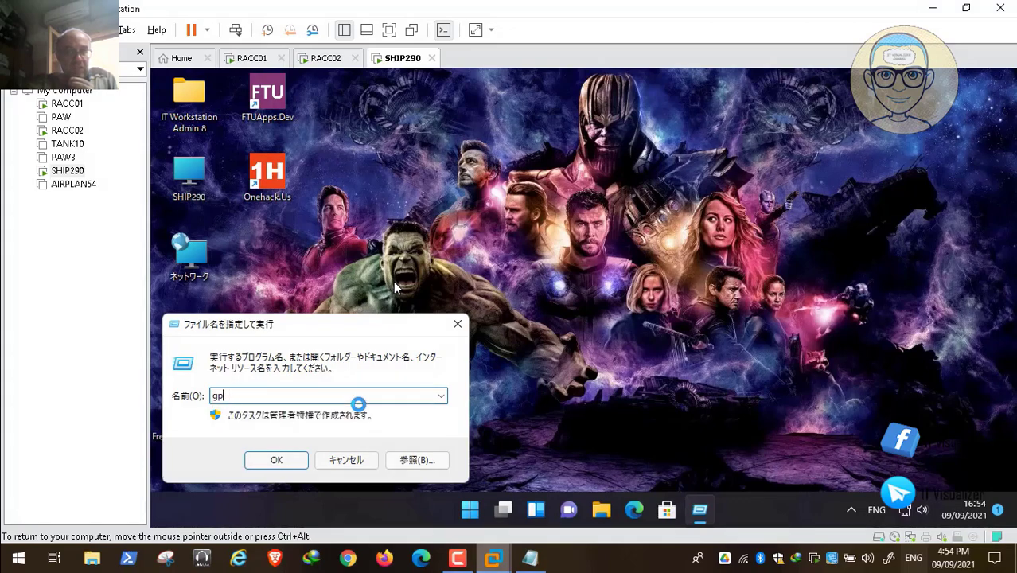
key(BackSpace)
key(BackSpace)
text(cm)
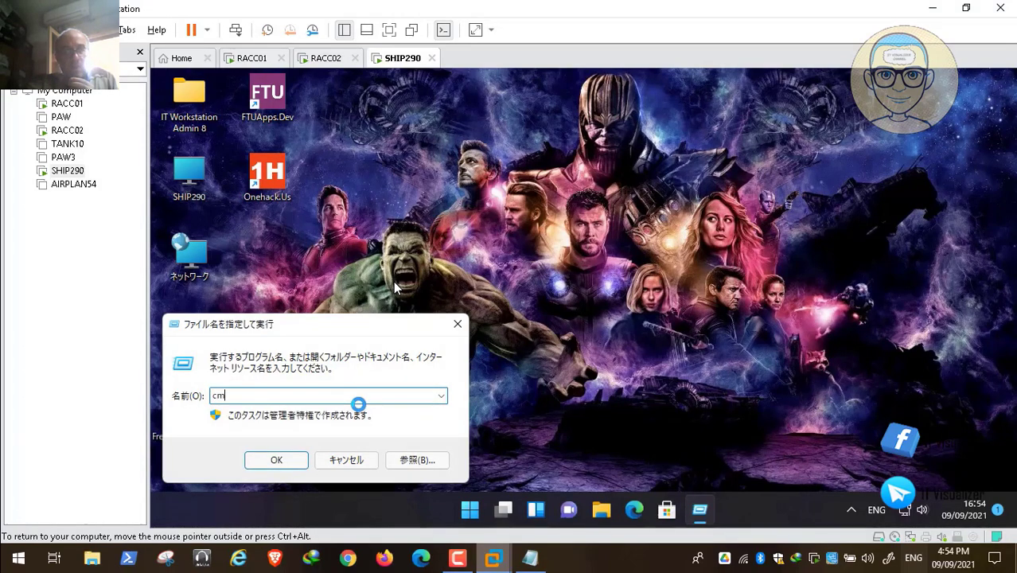
text(d)
key(Return)
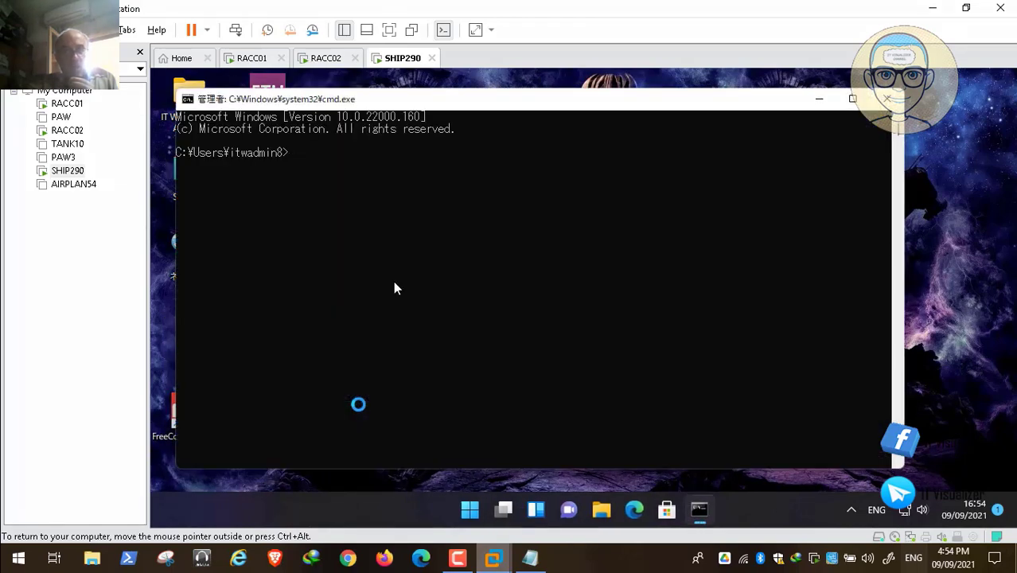
Force a group policy refresh on SHIP290 with gpupdate /force, allowing the machine to restart
text(gp)
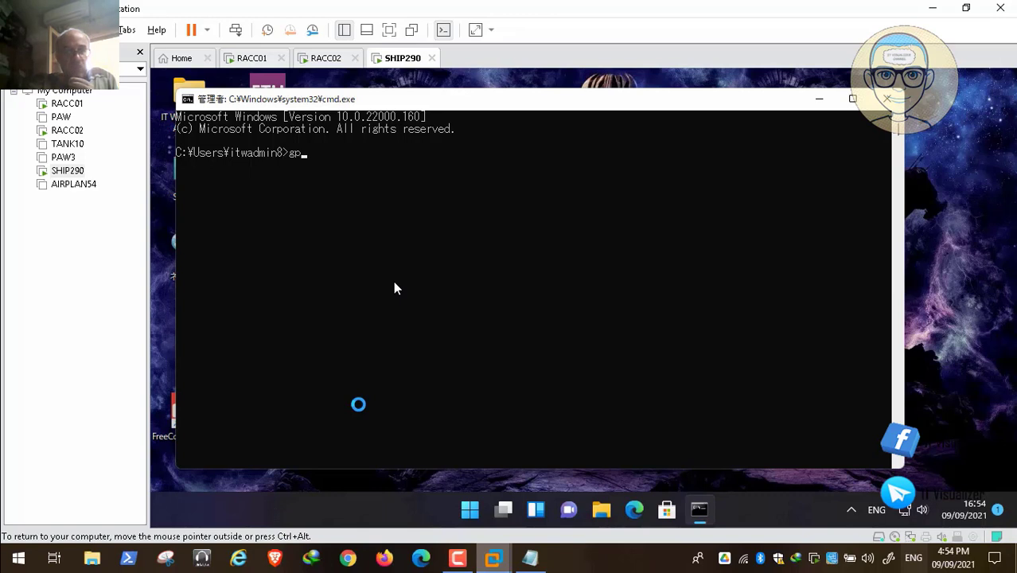
text(upda)
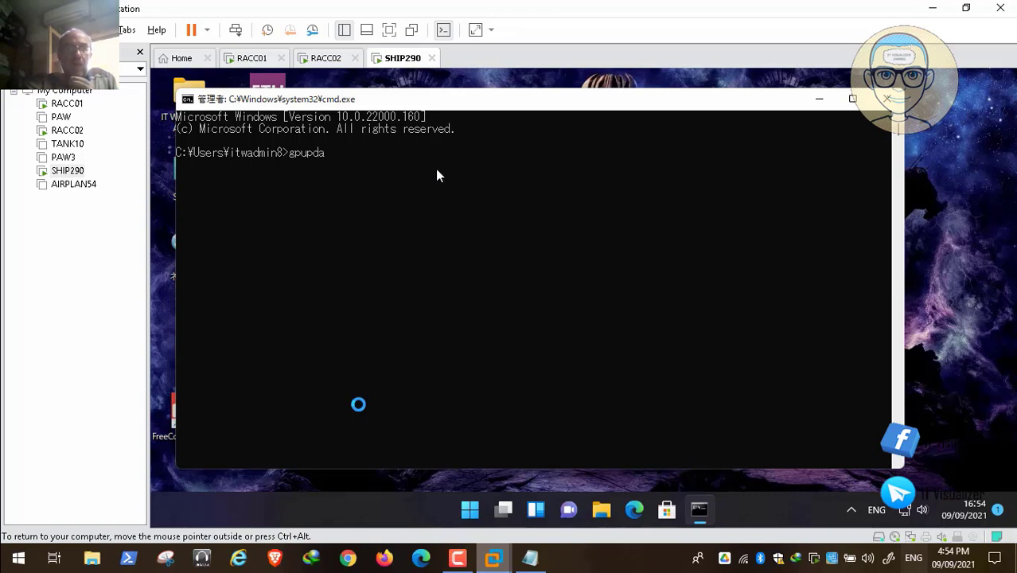
text(te /f)
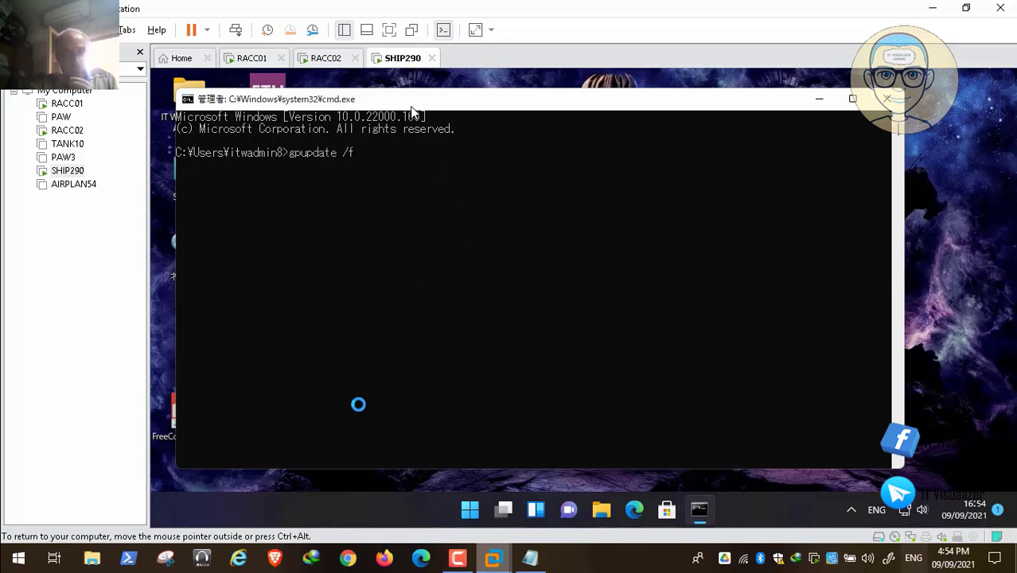
text(orce)
key(Return)
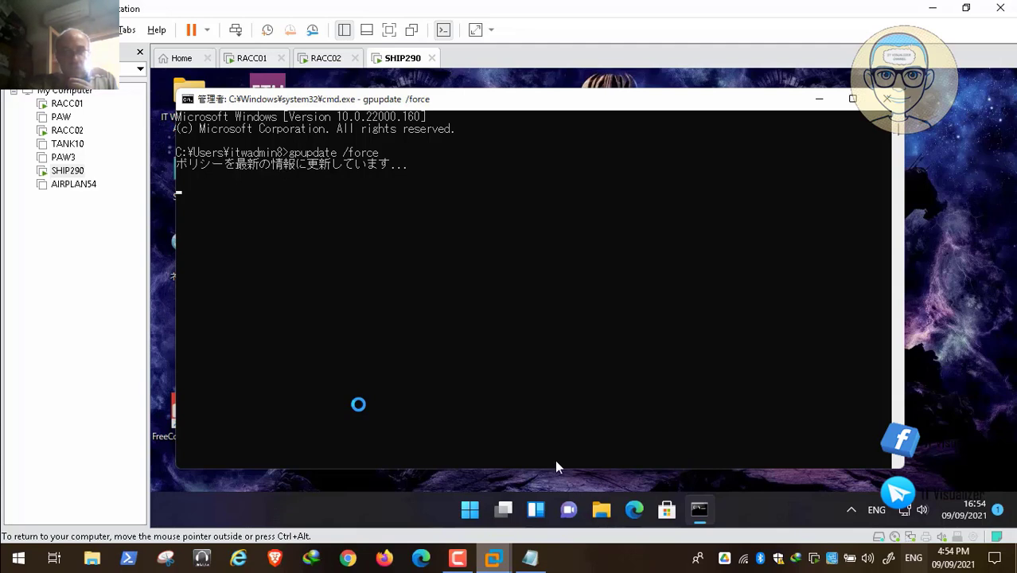
mouse_move(824, 552)
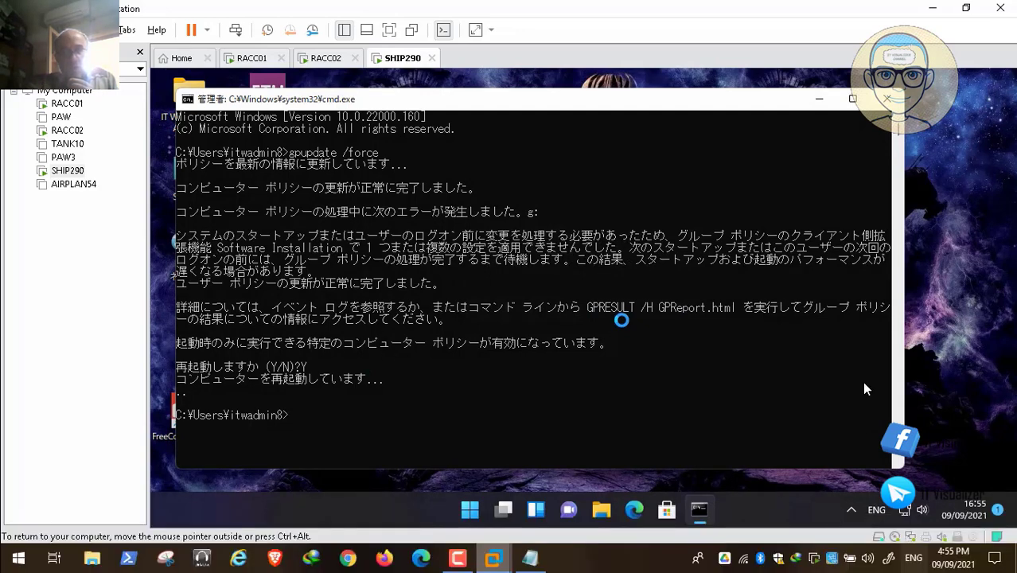
mouse_move(989, 563)
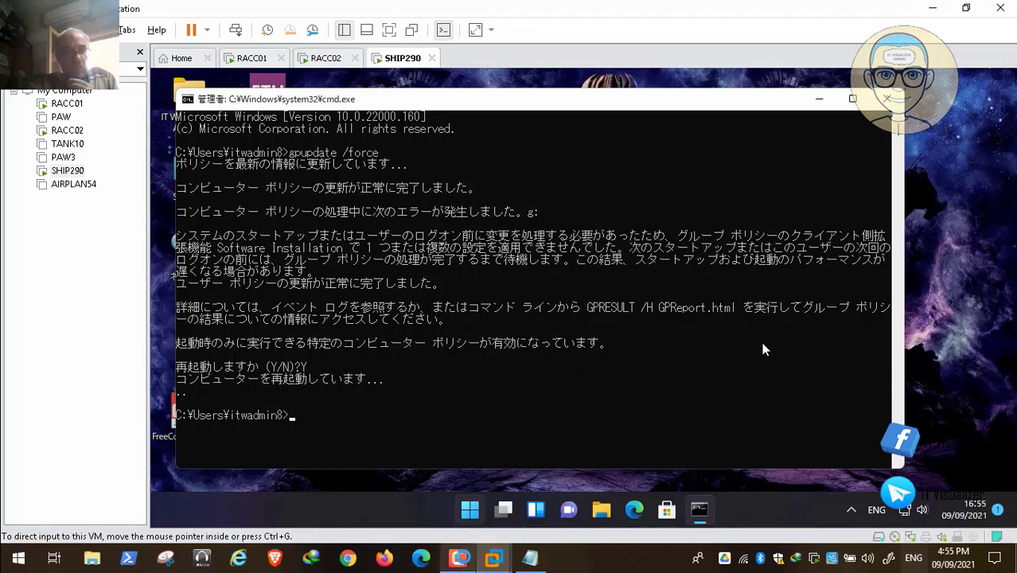
Send Ctrl+Alt+Del to the restarted SHIP290 and acknowledge the Red Alert Zone logon message
click(460, 558)
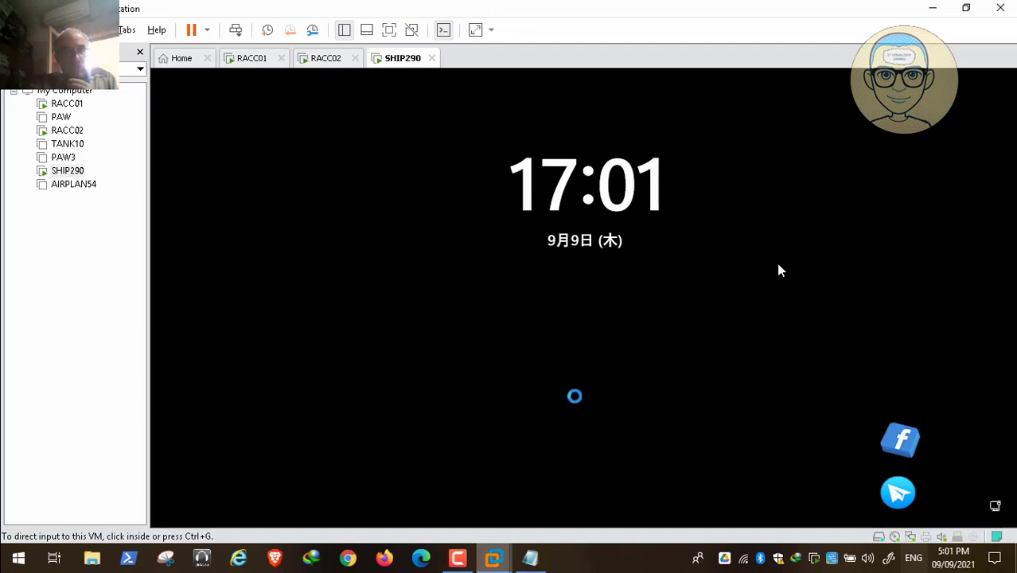
click(574, 395)
key(ctrl+alt)
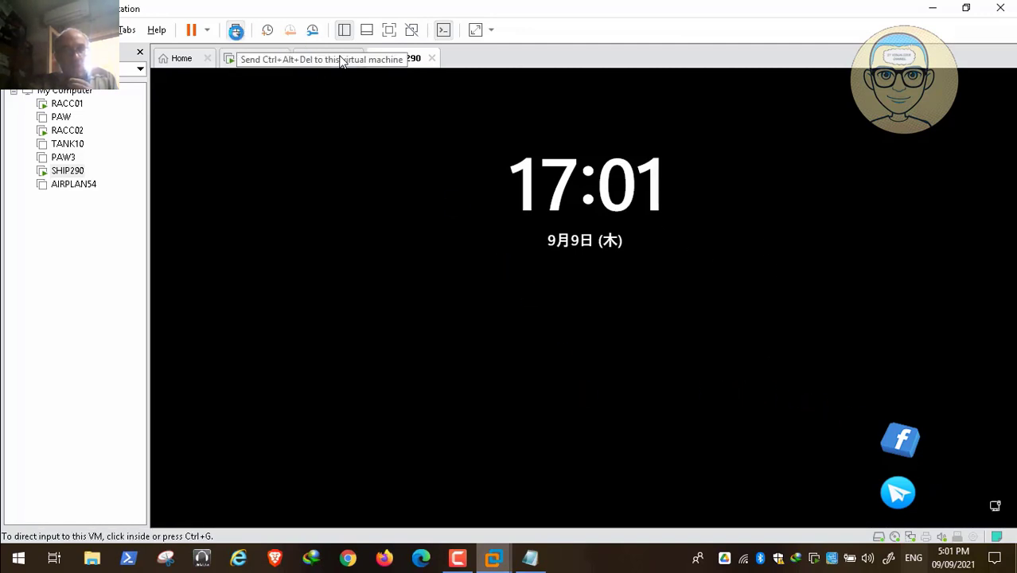
click(236, 30)
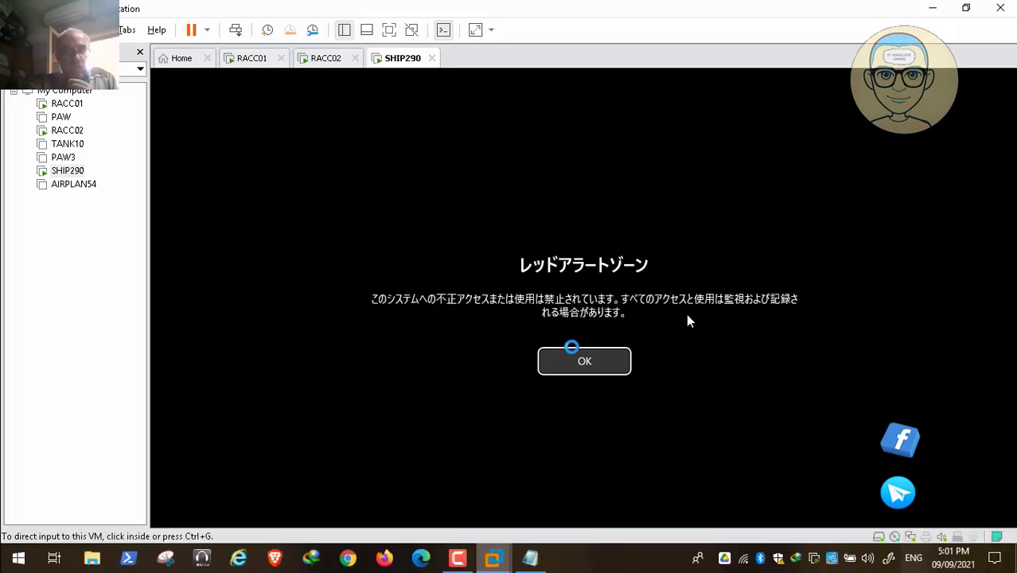
click(576, 354)
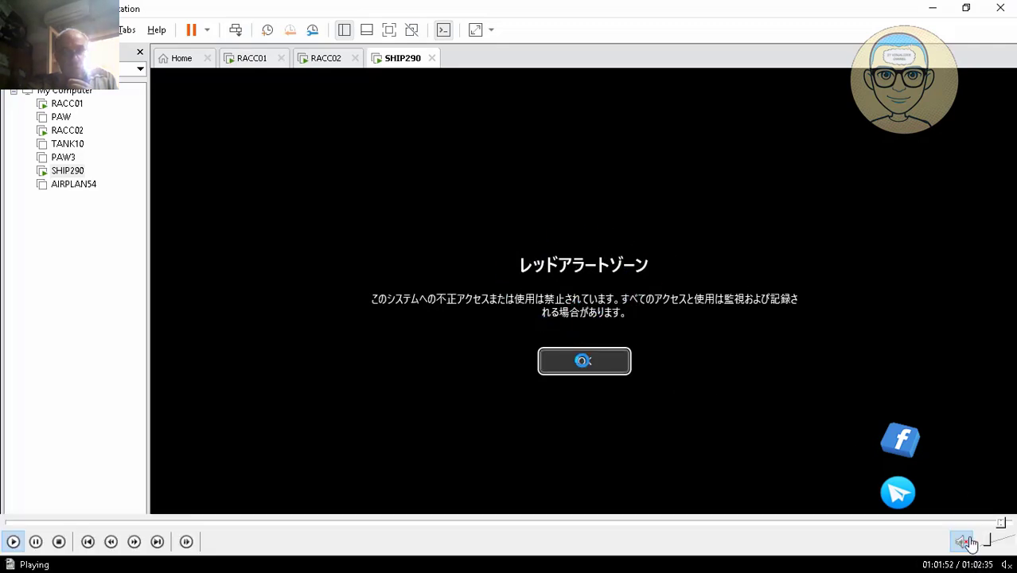
click(1005, 527)
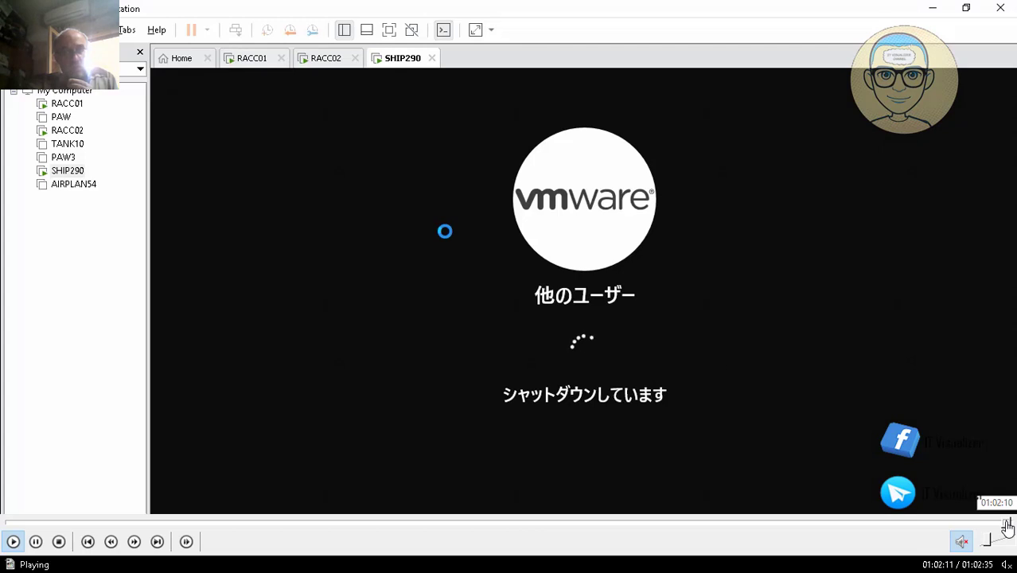
click(1012, 528)
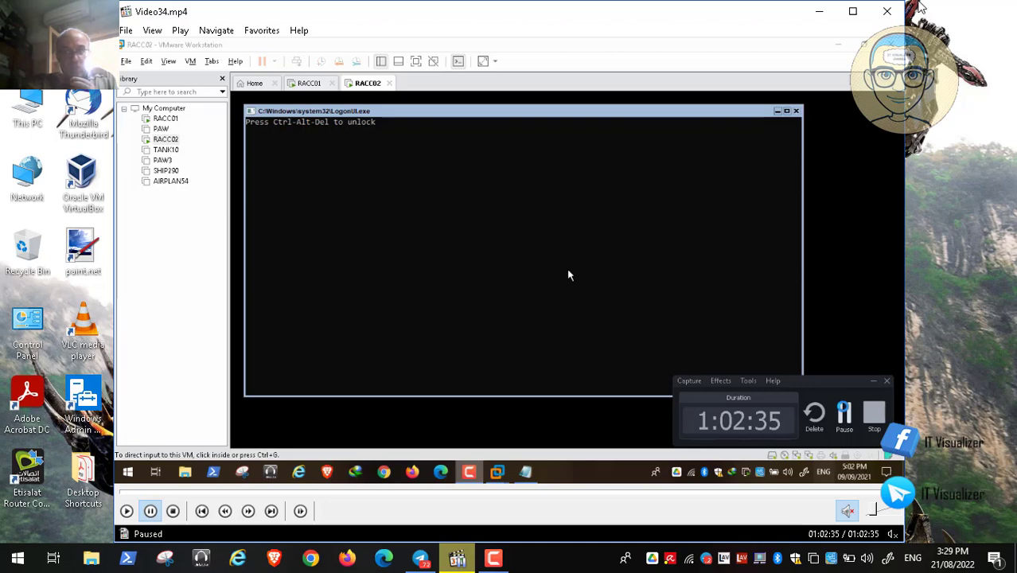
click(898, 15)
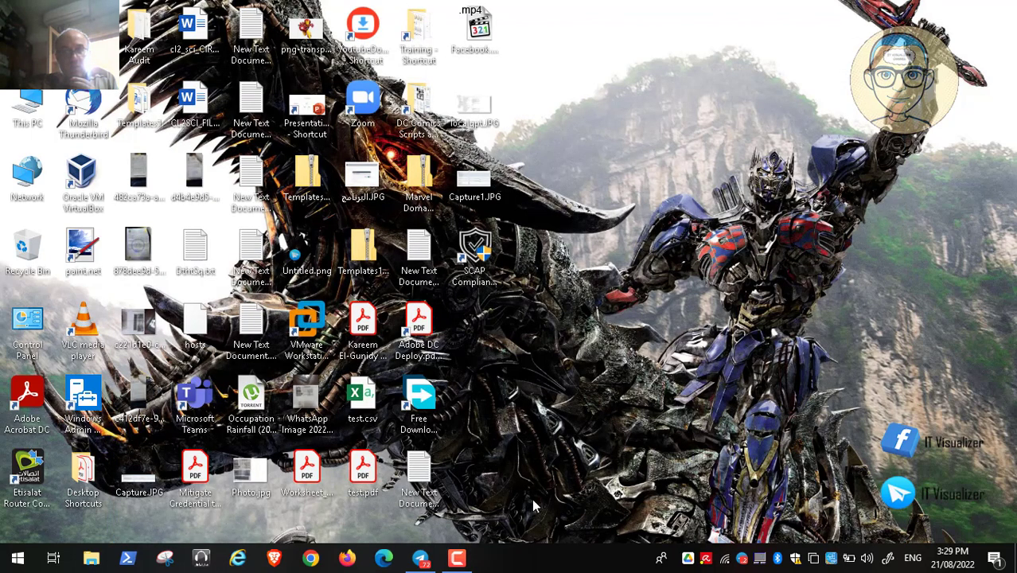
click(464, 559)
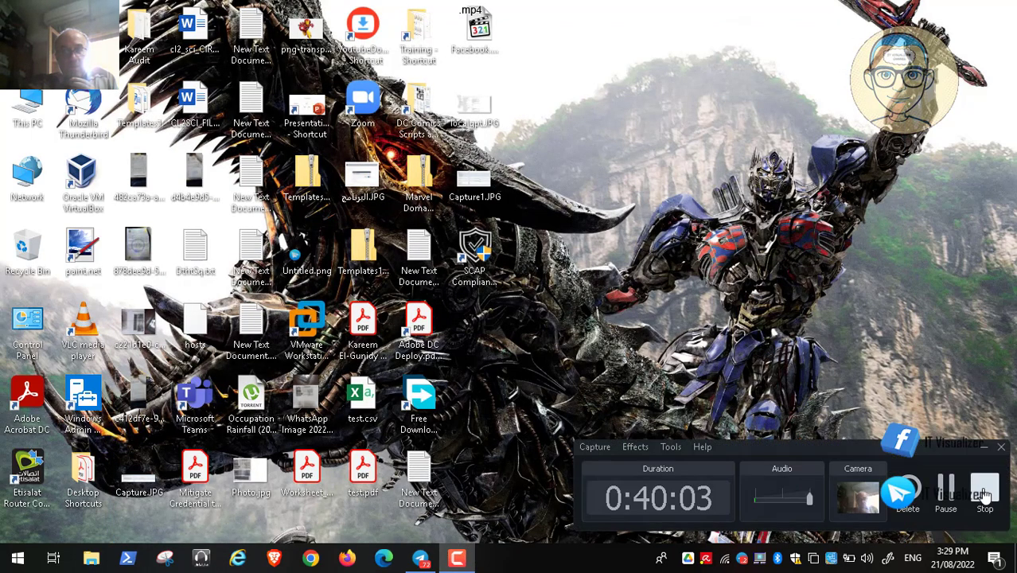
click(985, 494)
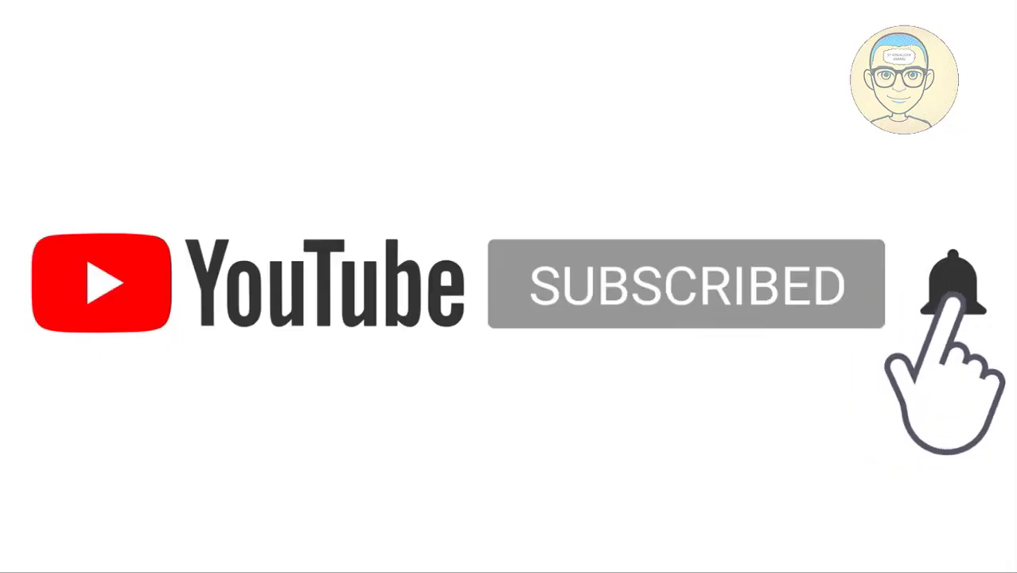